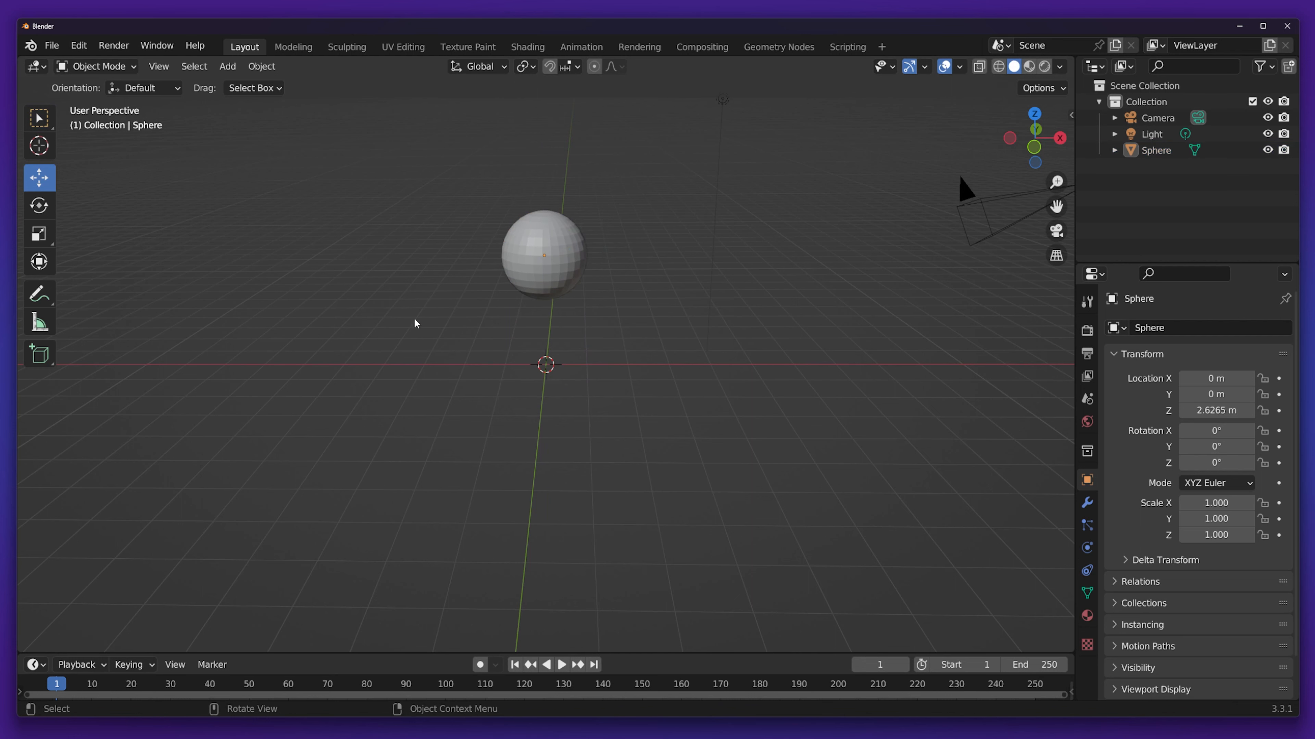
Add a plane mesh at the origin and scale it uniformly to about 14.14 as a floor under the sphere.
{"action": "left_click", "coordinate": [234, 69]}
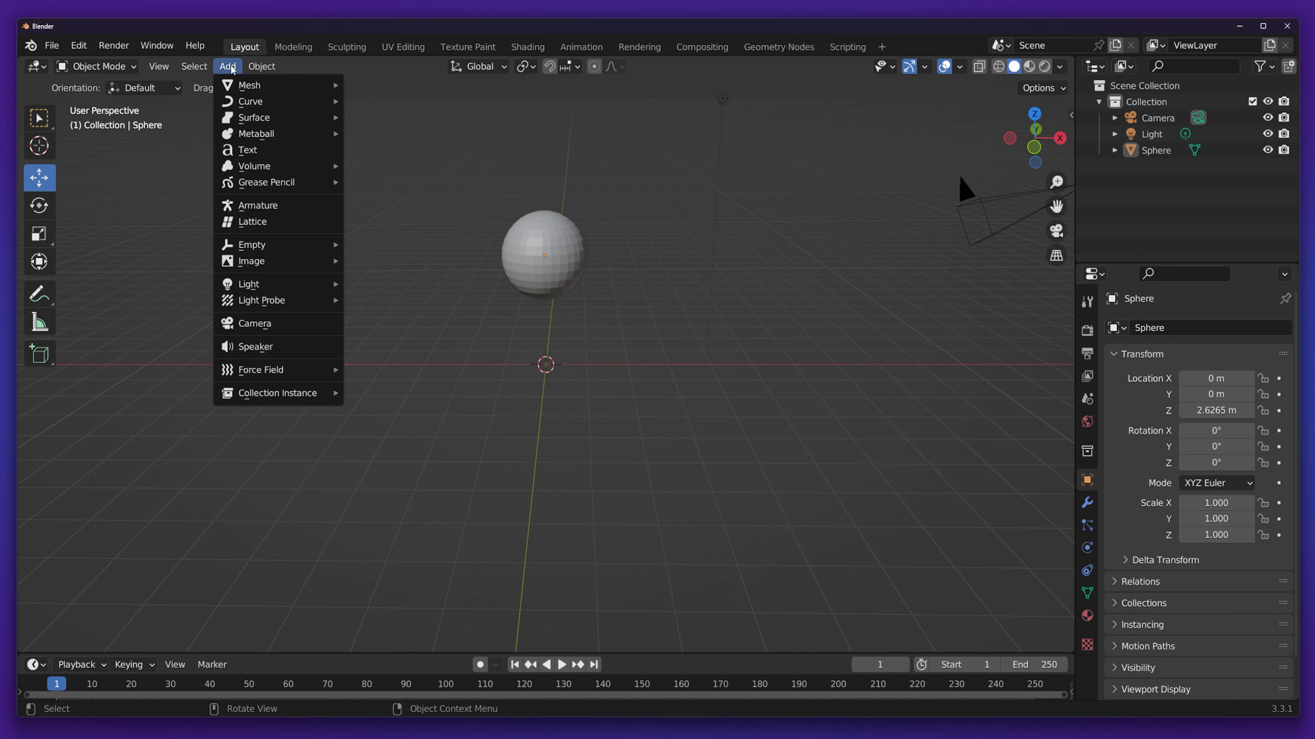
{"action": "mouse_move", "coordinate": [238, 85]}
{"action": "left_click", "coordinate": [397, 91]}
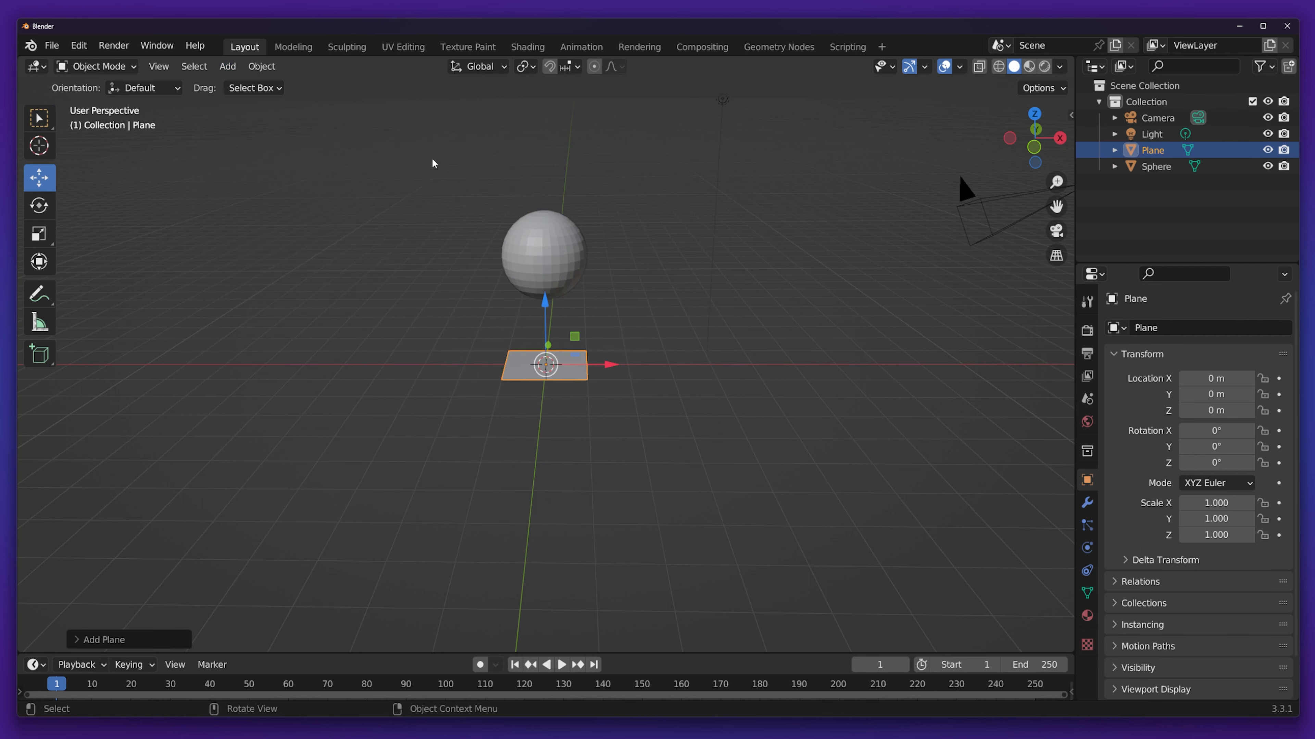
{"action": "middle_click_drag", "start_coordinate": [634, 345], "coordinate": [566, 350]}
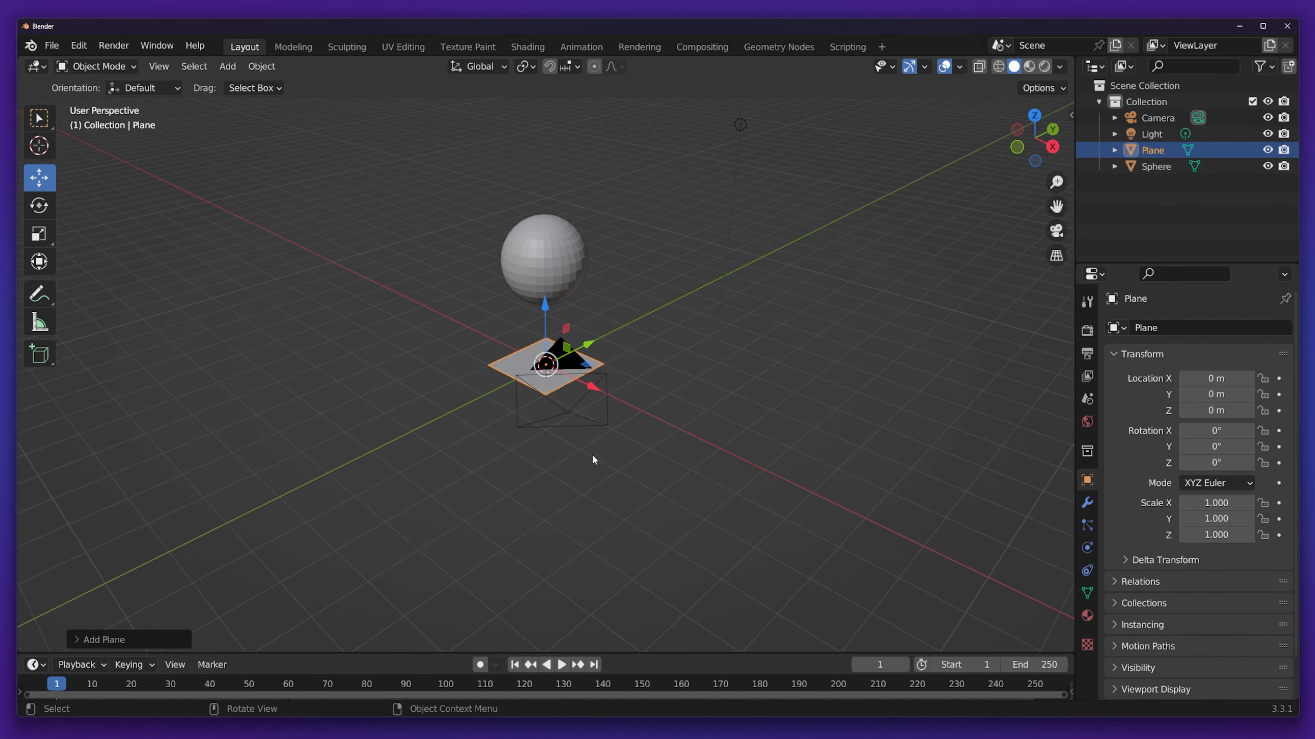
{"action": "middle_click_drag", "start_coordinate": [592, 456], "coordinate": [570, 443]}
{"action": "left_click", "coordinate": [50, 240]}
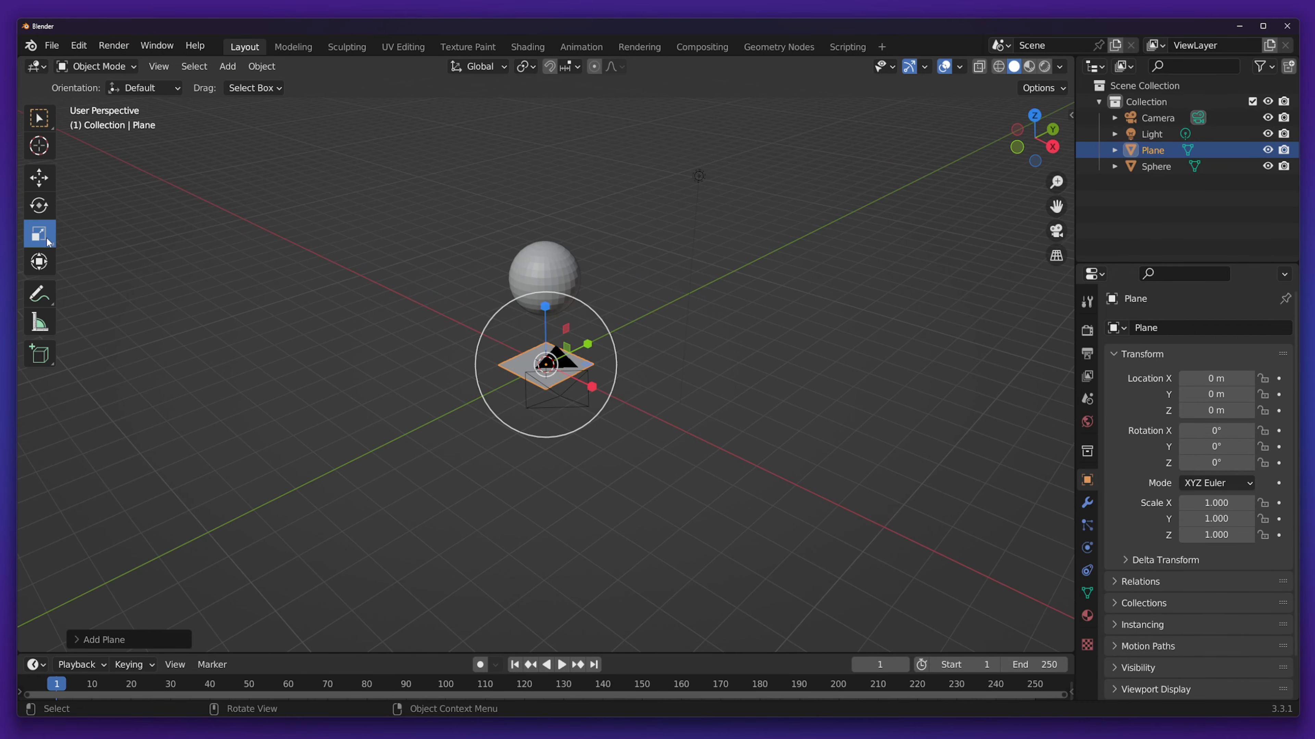
{"action": "left_click_drag", "start_coordinate": [616, 348], "coordinate": [514, 229]}
{"action": "middle_click_drag", "start_coordinate": [515, 230], "coordinate": [461, 223]}
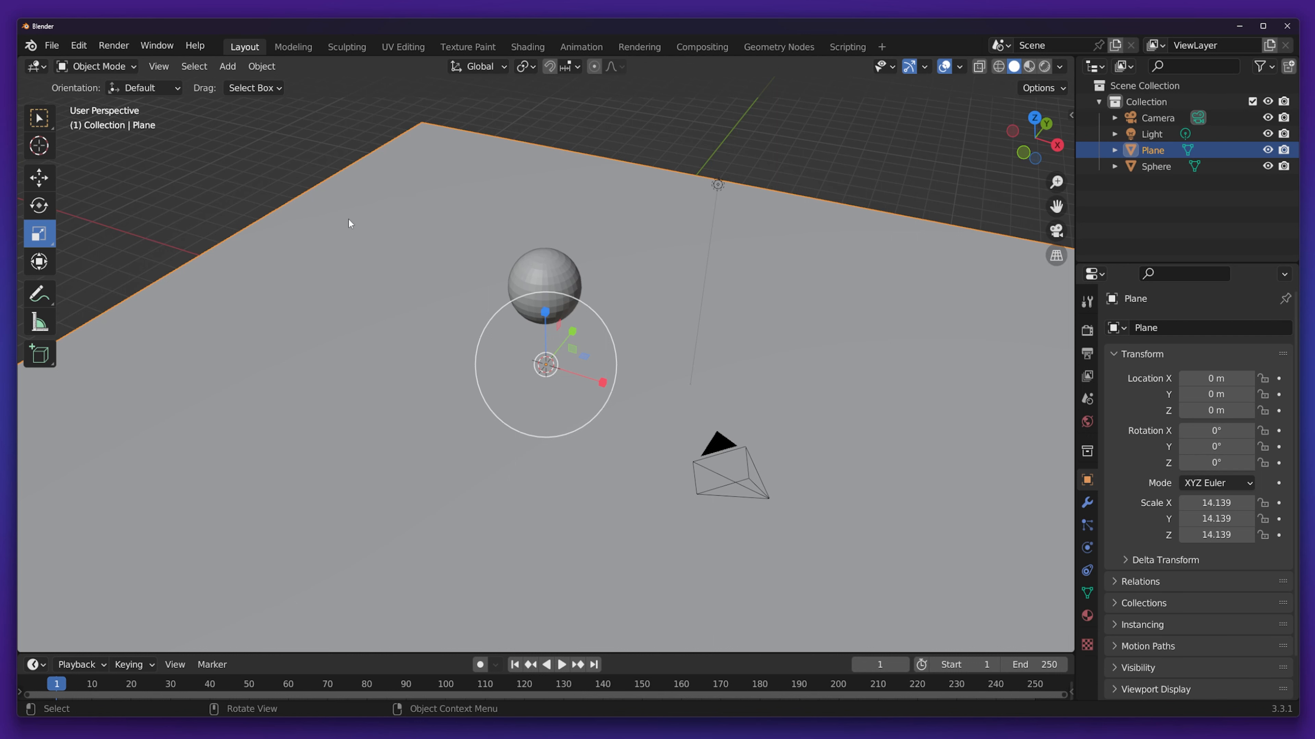
In Edit Mode with edge selection, extrude the plane's far edge straight up along Z into a tall back wall.
{"action": "left_click", "coordinate": [97, 66]}
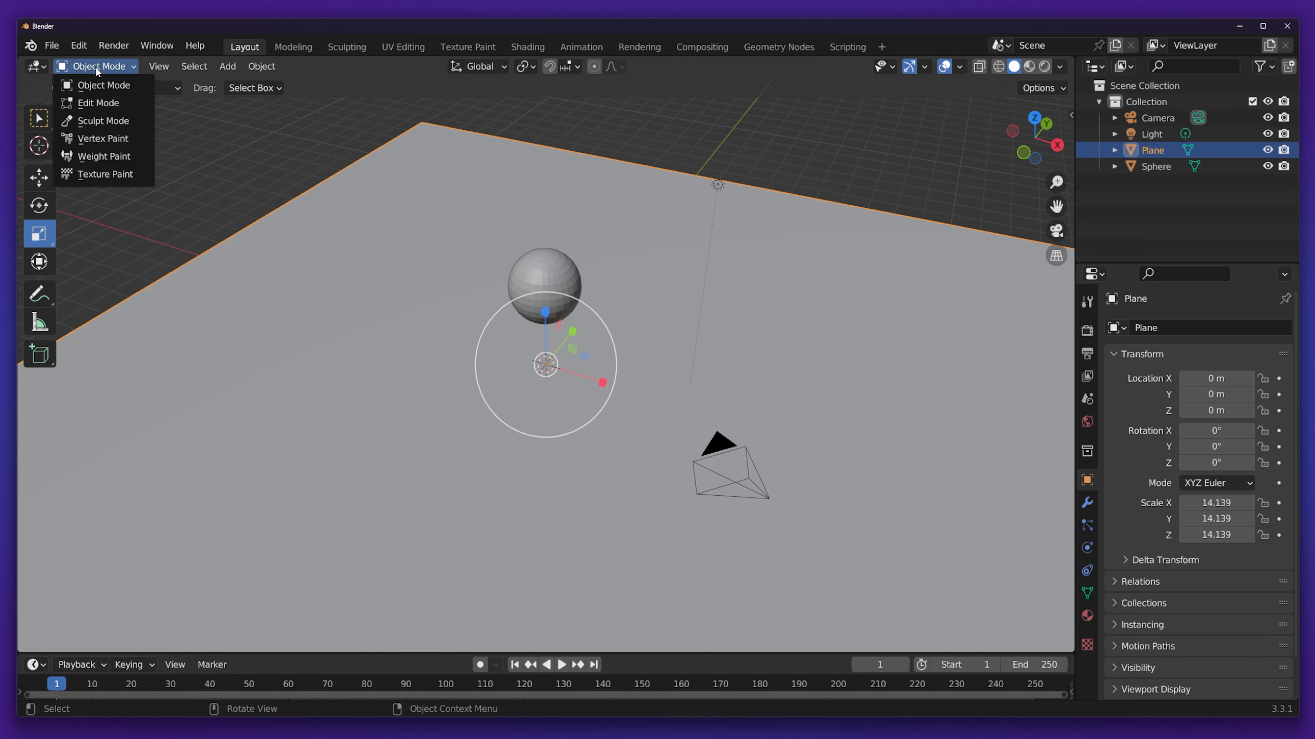
{"action": "left_click", "coordinate": [91, 101]}
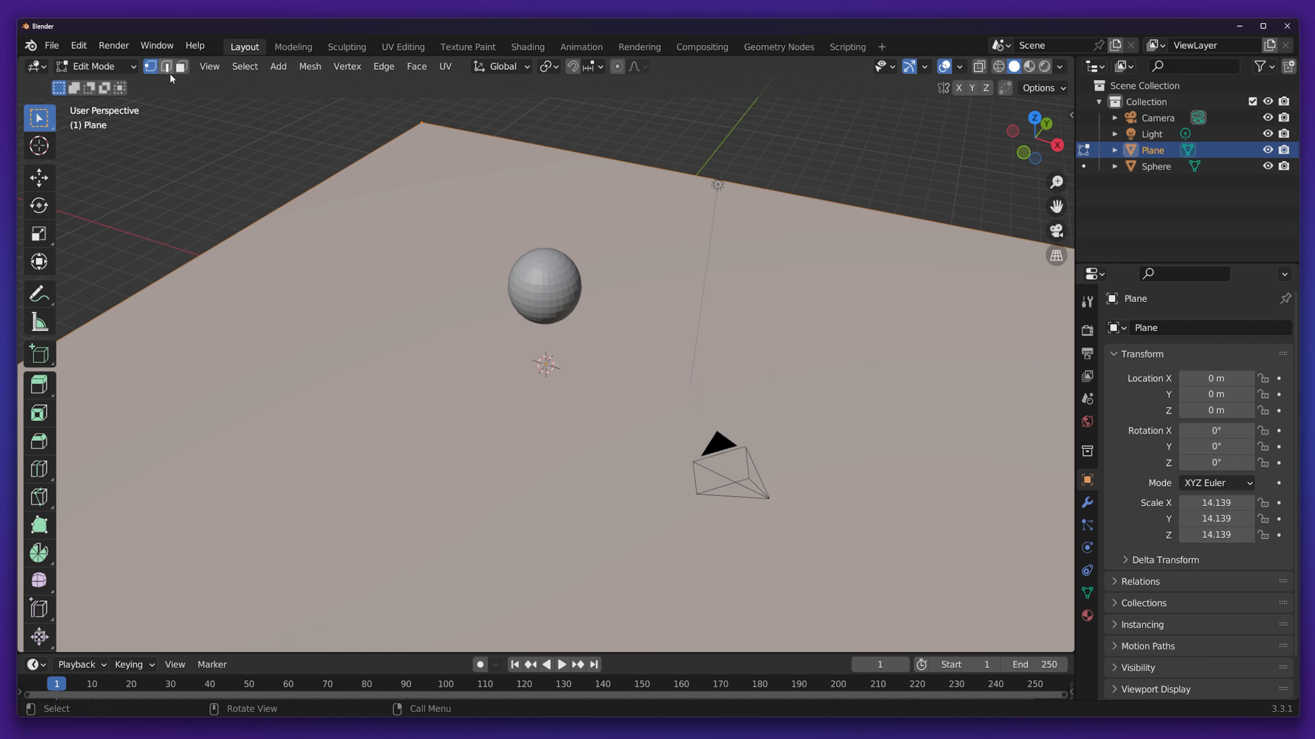
{"action": "left_click", "coordinate": [166, 67]}
{"action": "left_click", "coordinate": [209, 66]}
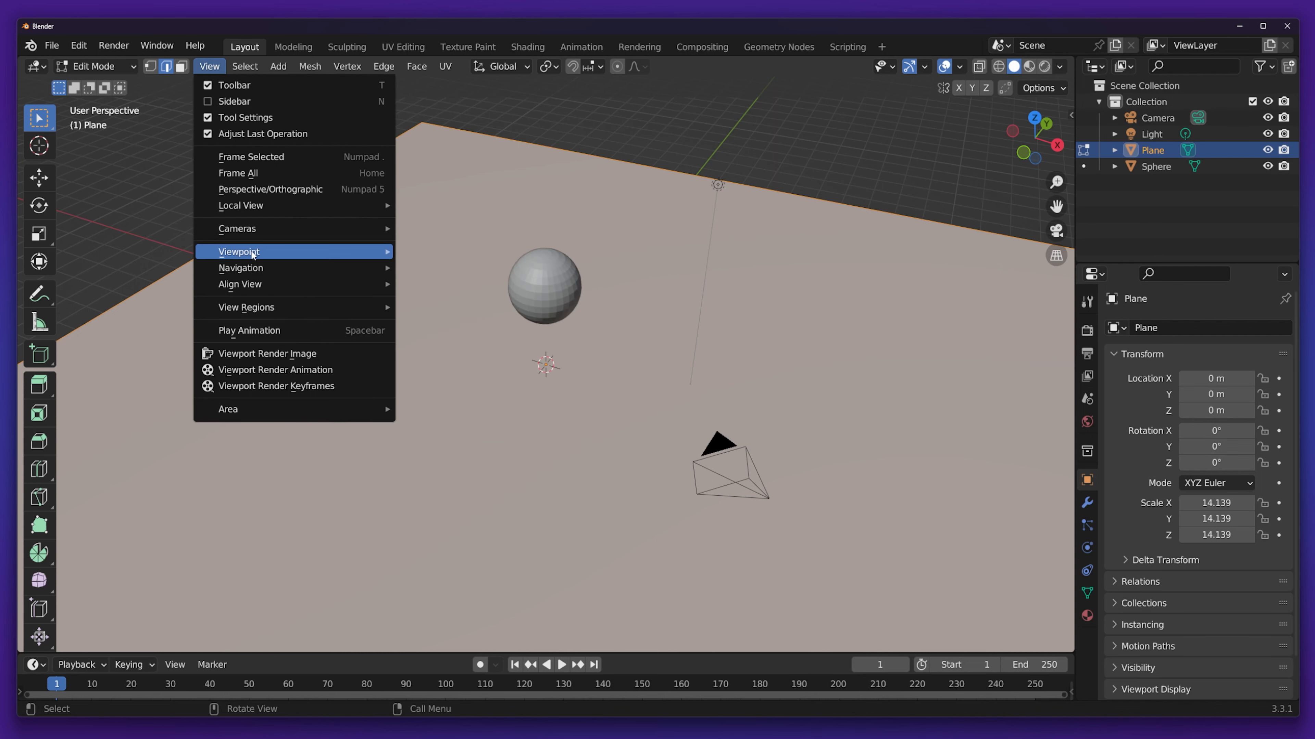
{"action": "mouse_move", "coordinate": [362, 251]}
{"action": "left_click", "coordinate": [436, 315]}
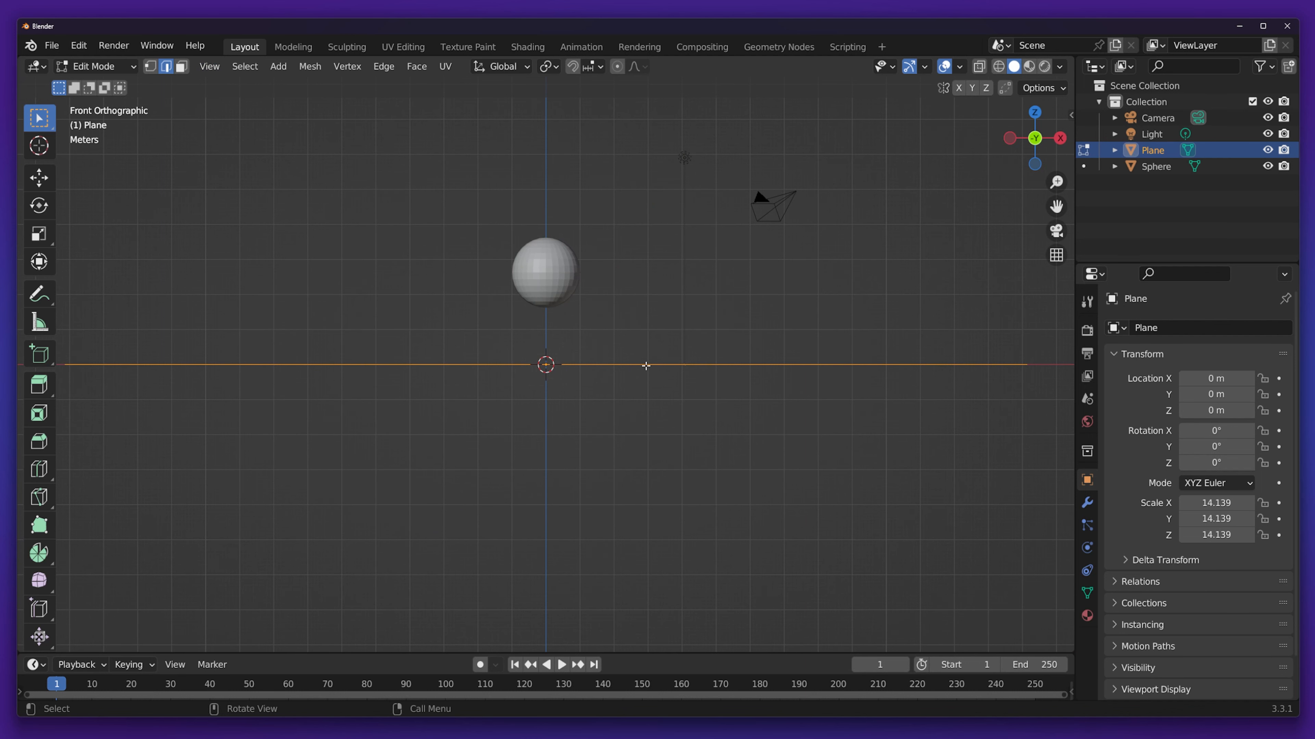
{"action": "middle_click_drag", "start_coordinate": [646, 367], "coordinate": [636, 406]}
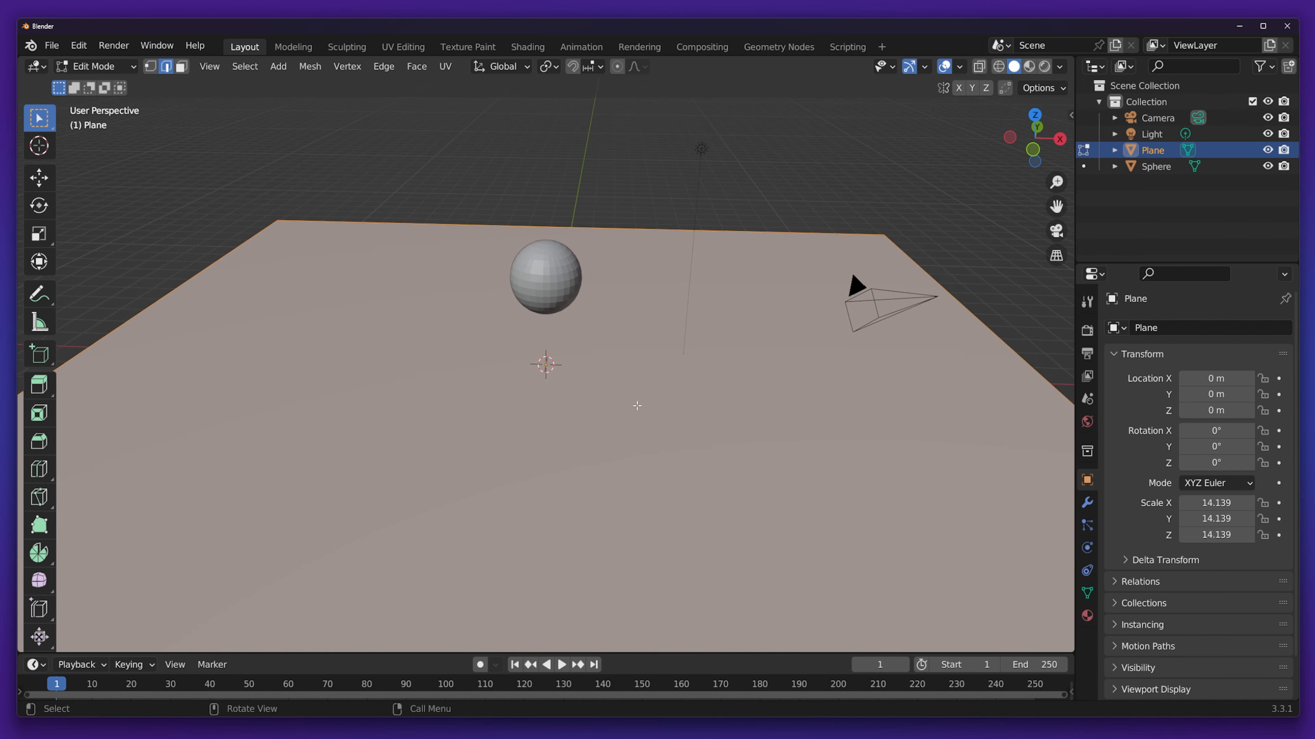
{"action": "left_click", "coordinate": [613, 228]}
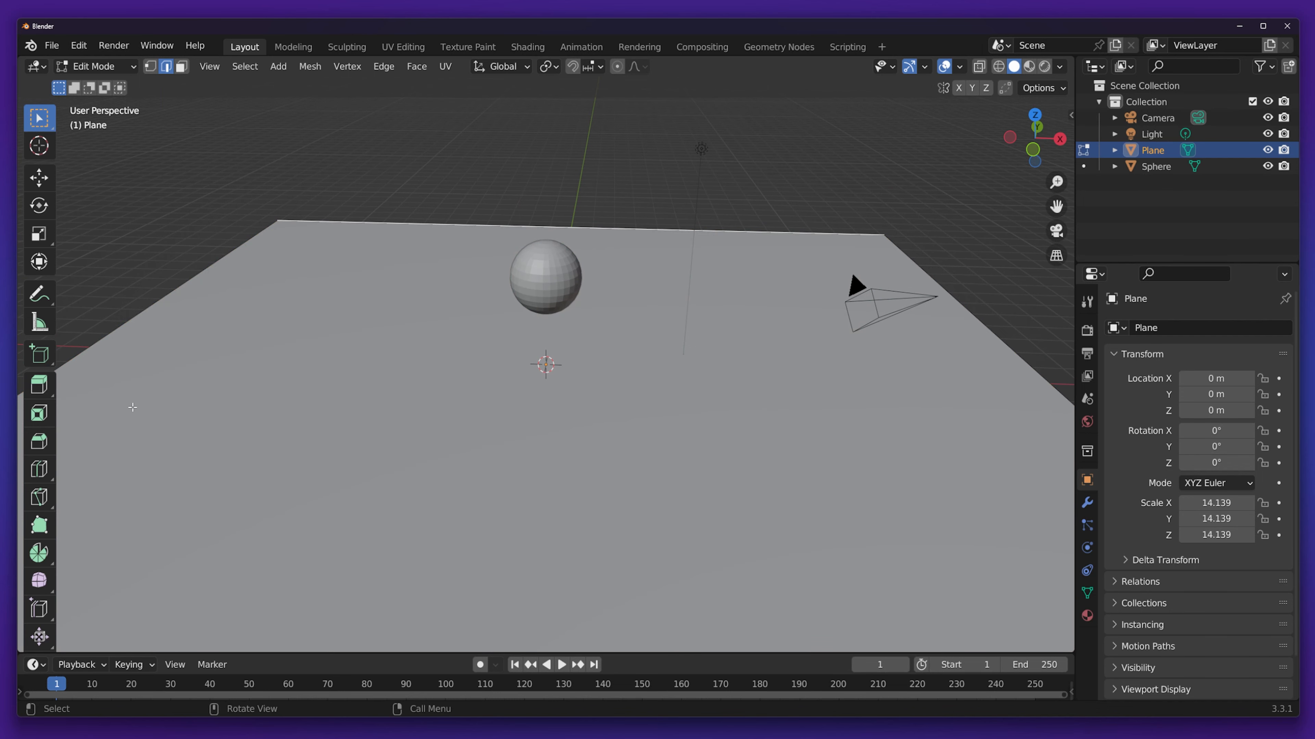
{"action": "scroll", "coordinate": [133, 407], "scroll_direction": "down", "scroll_amount": 3}
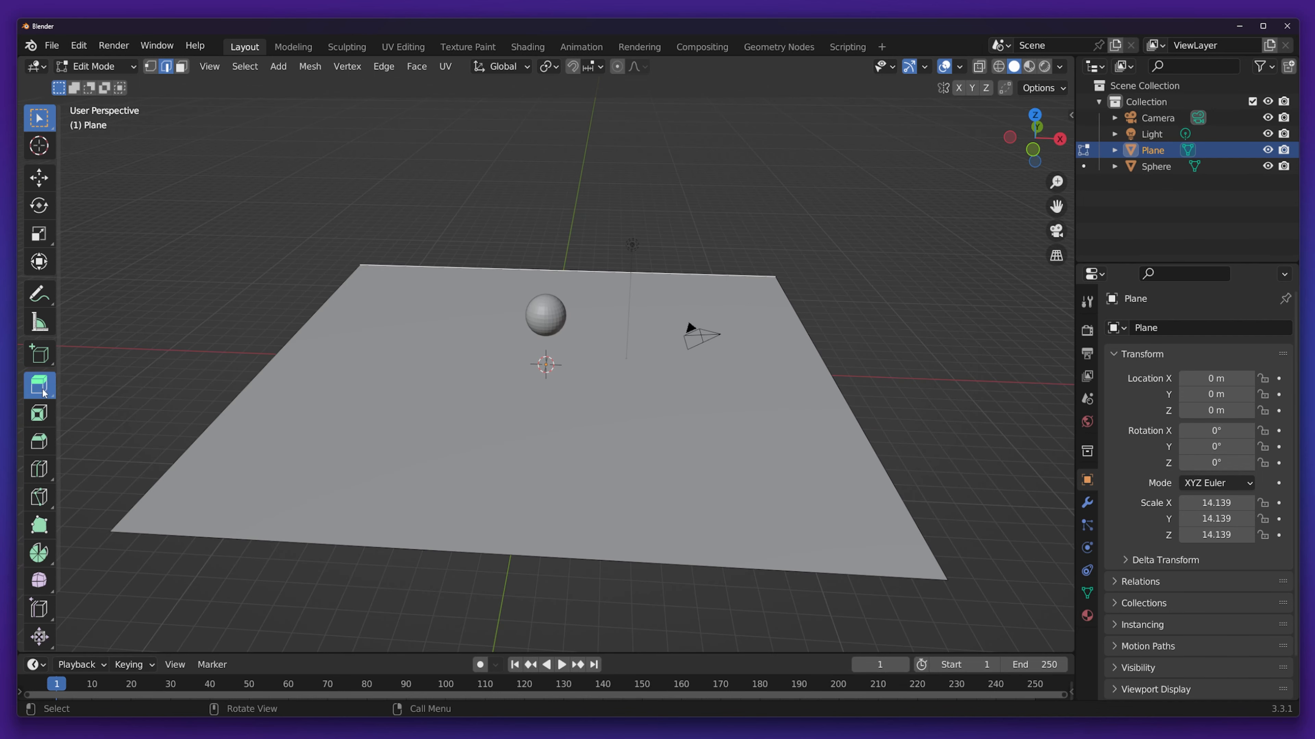
{"action": "left_click", "coordinate": [43, 393]}
{"action": "left_click_drag", "start_coordinate": [564, 212], "coordinate": [544, 392]}
{"action": "key", "text": "z"}
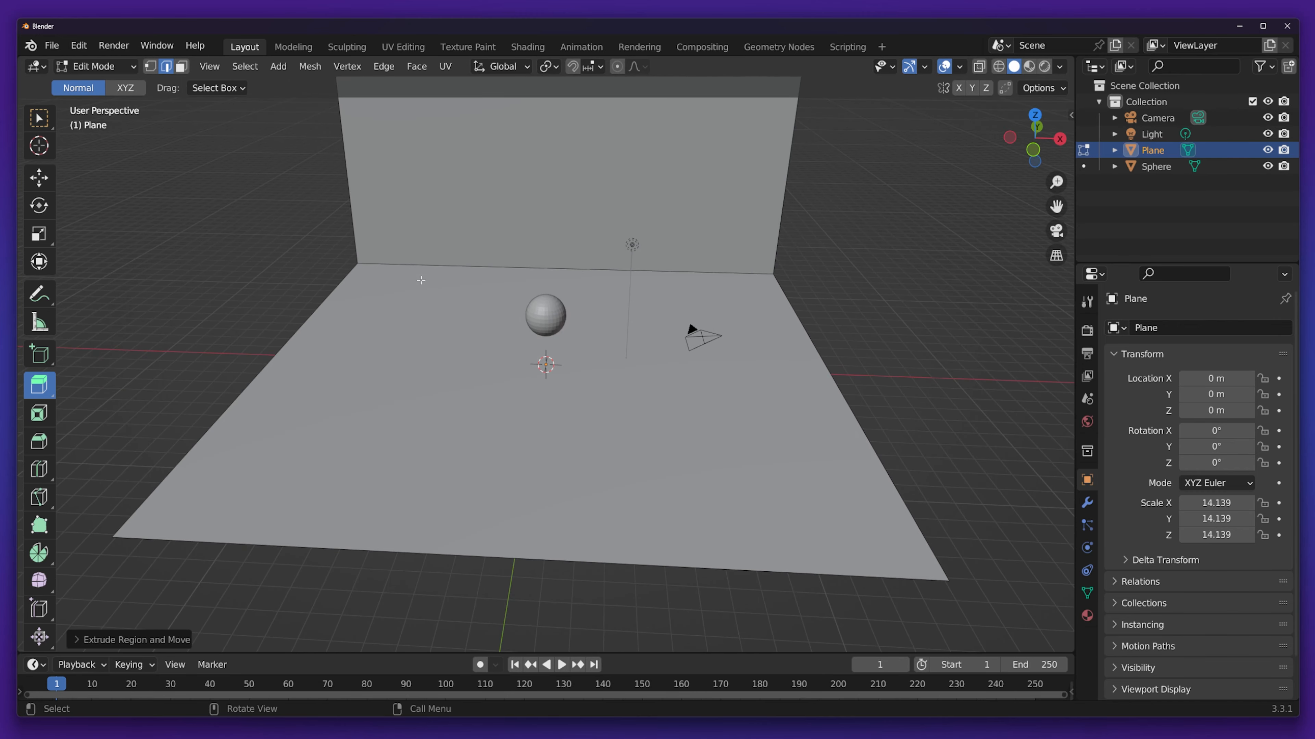
Bevel the edge where the floor meets the back wall with a width of about 0.162 m.
{"action": "left_click", "coordinate": [405, 266]}
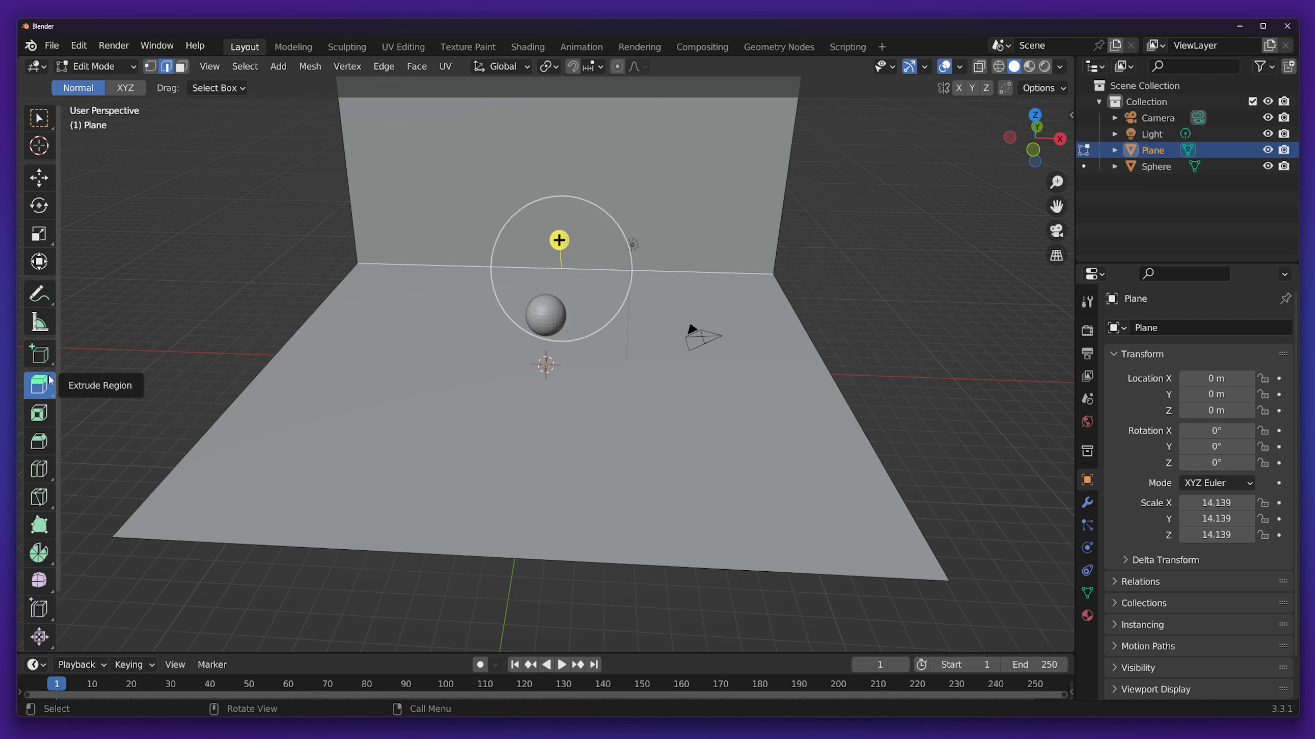
{"action": "left_click", "coordinate": [40, 441]}
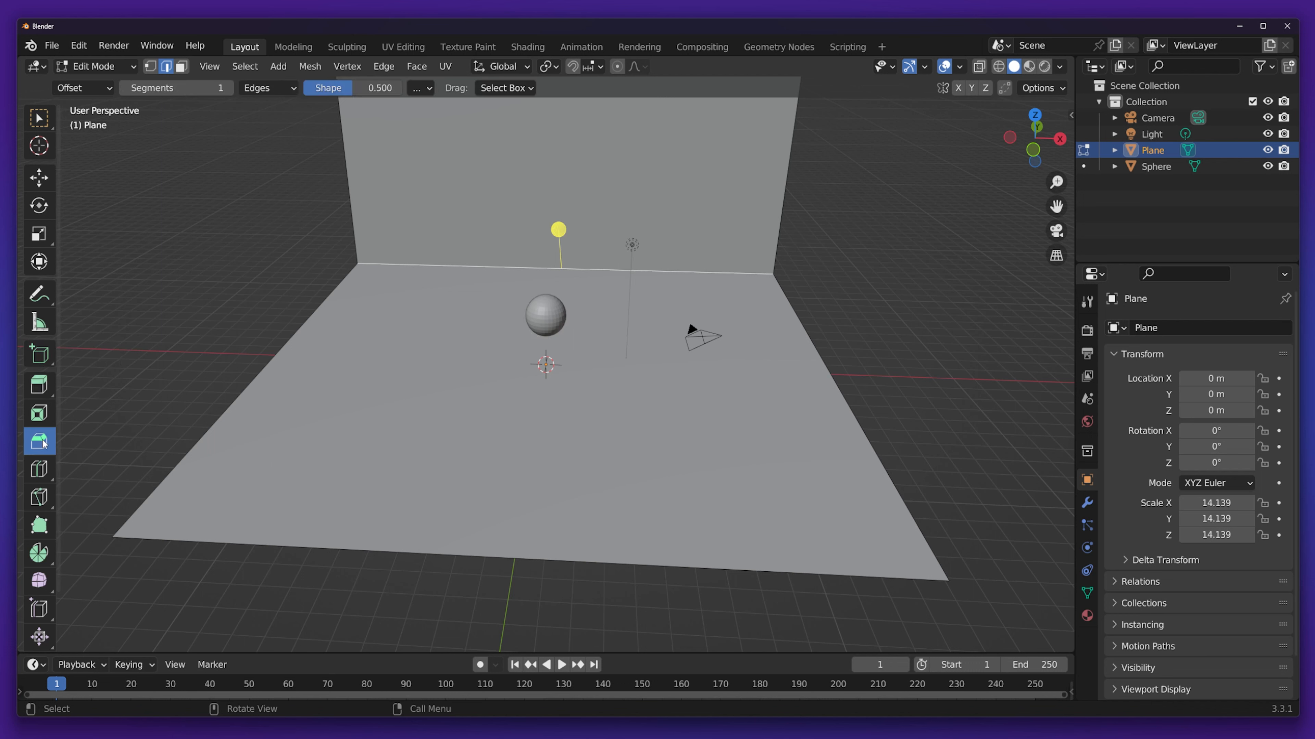
{"action": "left_click_drag", "start_coordinate": [553, 243], "coordinate": [480, 219]}
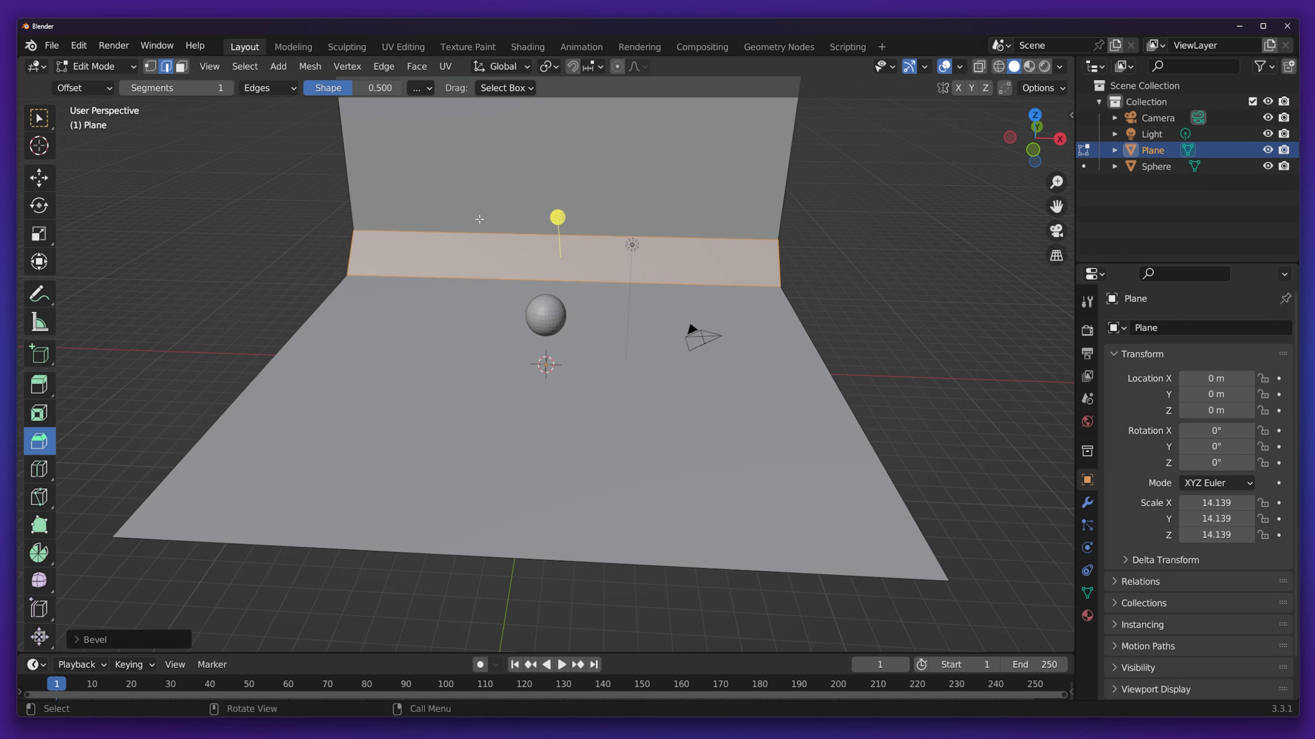
Set the bevel's segments to 10 to round the transition between floor and wall.
{"action": "left_click", "coordinate": [82, 640]}
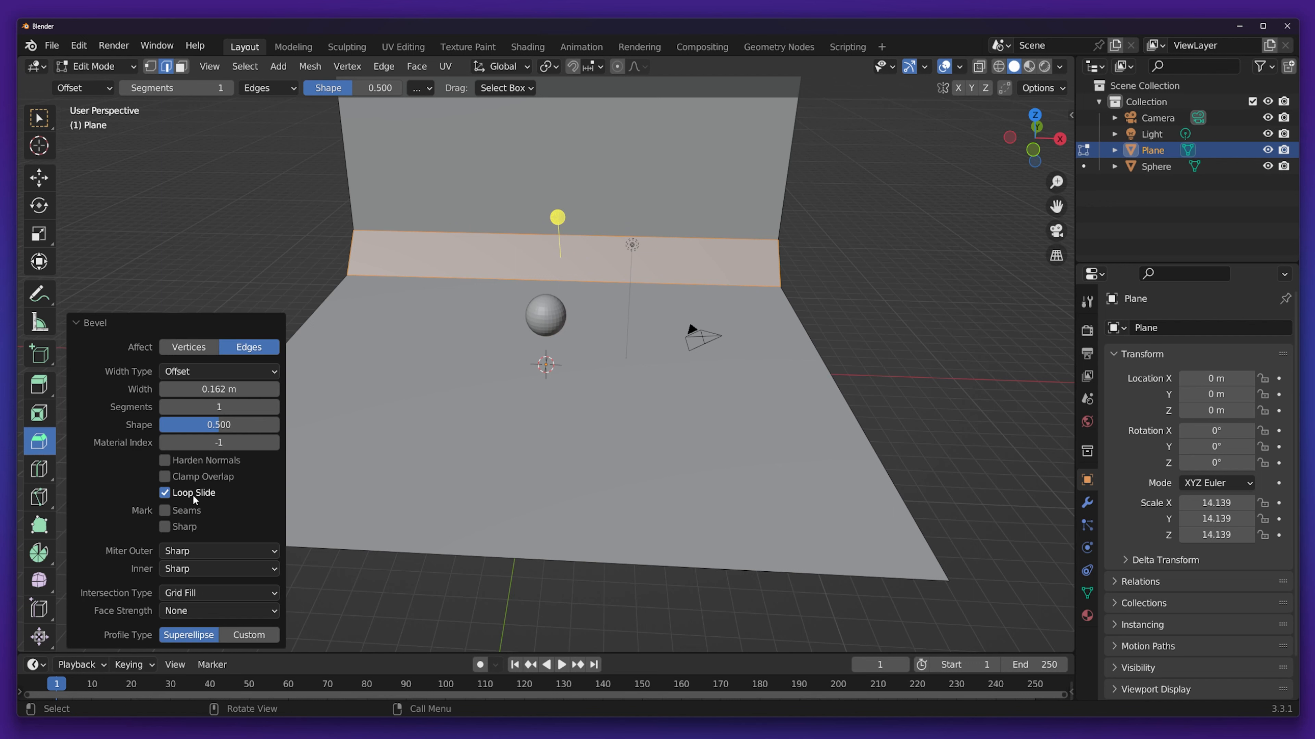
{"action": "left_click", "coordinate": [273, 407]}
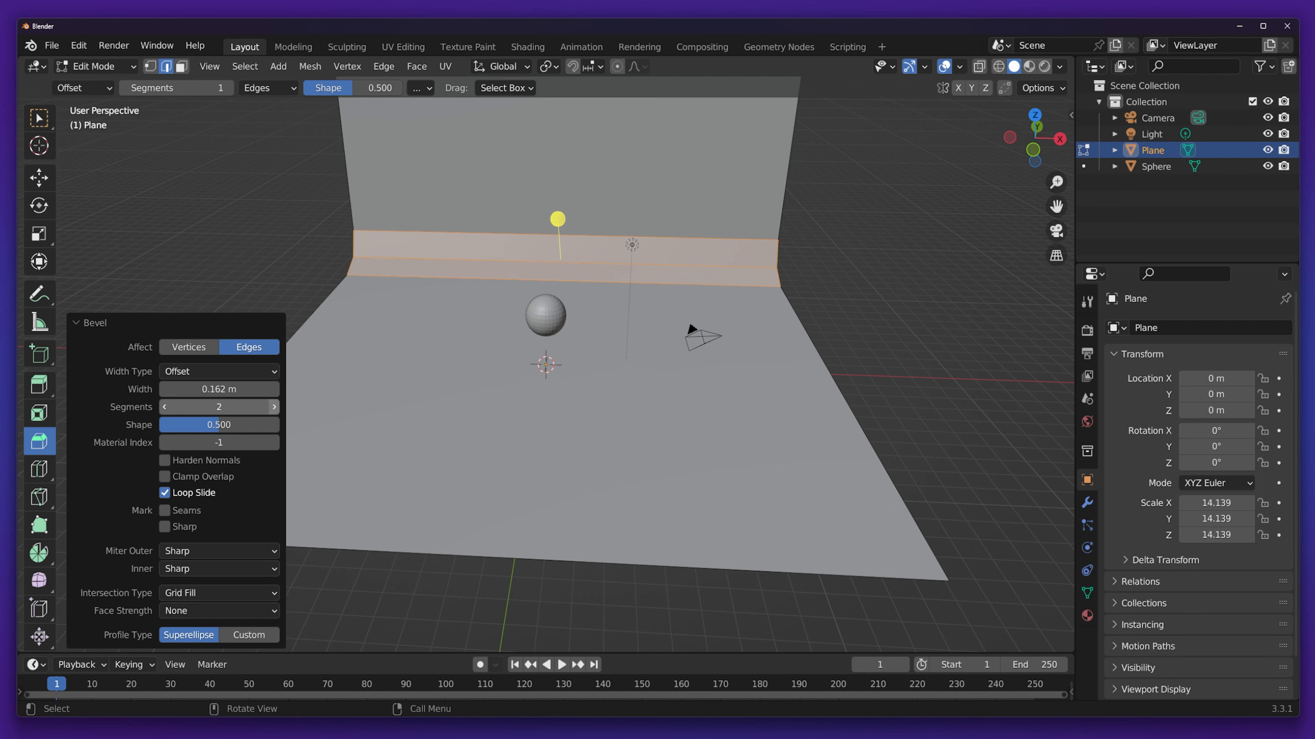
{"action": "left_click", "coordinate": [273, 408]}
{"action": "left_click", "coordinate": [273, 407]}
{"action": "left_click", "coordinate": [271, 408]}
{"action": "left_click", "coordinate": [271, 409]}
{"action": "left_click", "coordinate": [271, 408]}
{"action": "left_click", "coordinate": [271, 409]}
{"action": "left_click", "coordinate": [271, 408]}
{"action": "left_click", "coordinate": [271, 408]}
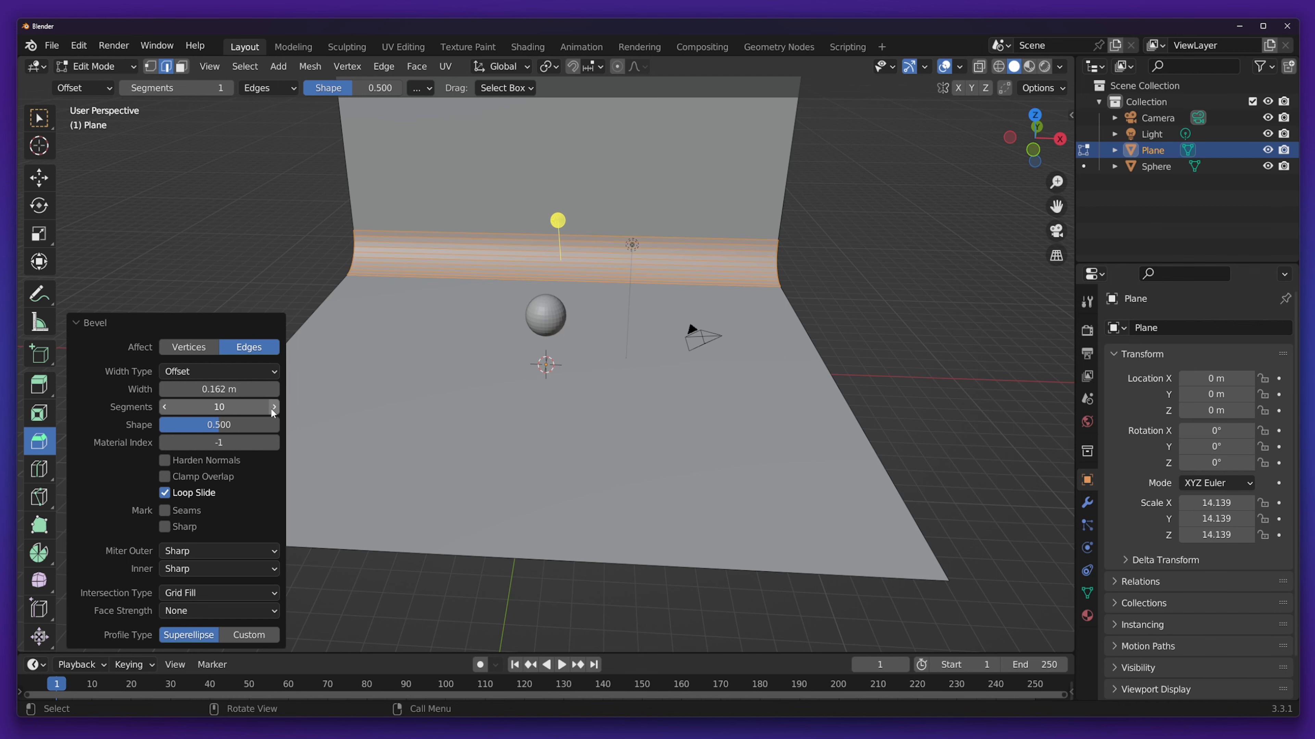
Finish editing the backdrop mesh and return to Object Mode.
{"action": "left_click", "coordinate": [456, 585]}
{"action": "middle_click_drag", "start_coordinate": [456, 586], "coordinate": [501, 342]}
{"action": "scroll", "coordinate": [443, 434], "scroll_direction": "up", "scroll_amount": 4}
{"action": "scroll", "coordinate": [502, 341], "scroll_direction": "down", "scroll_amount": 3}
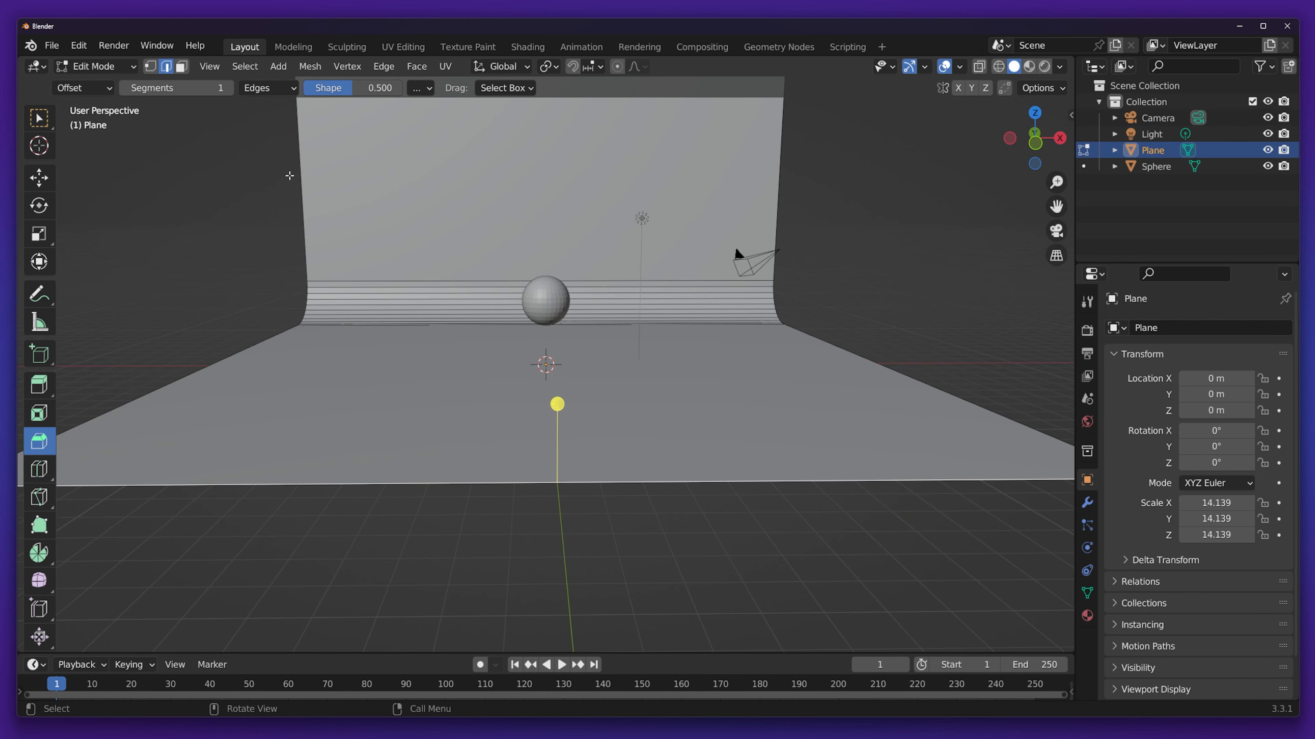
{"action": "left_click", "coordinate": [94, 67]}
{"action": "left_click", "coordinate": [98, 79]}
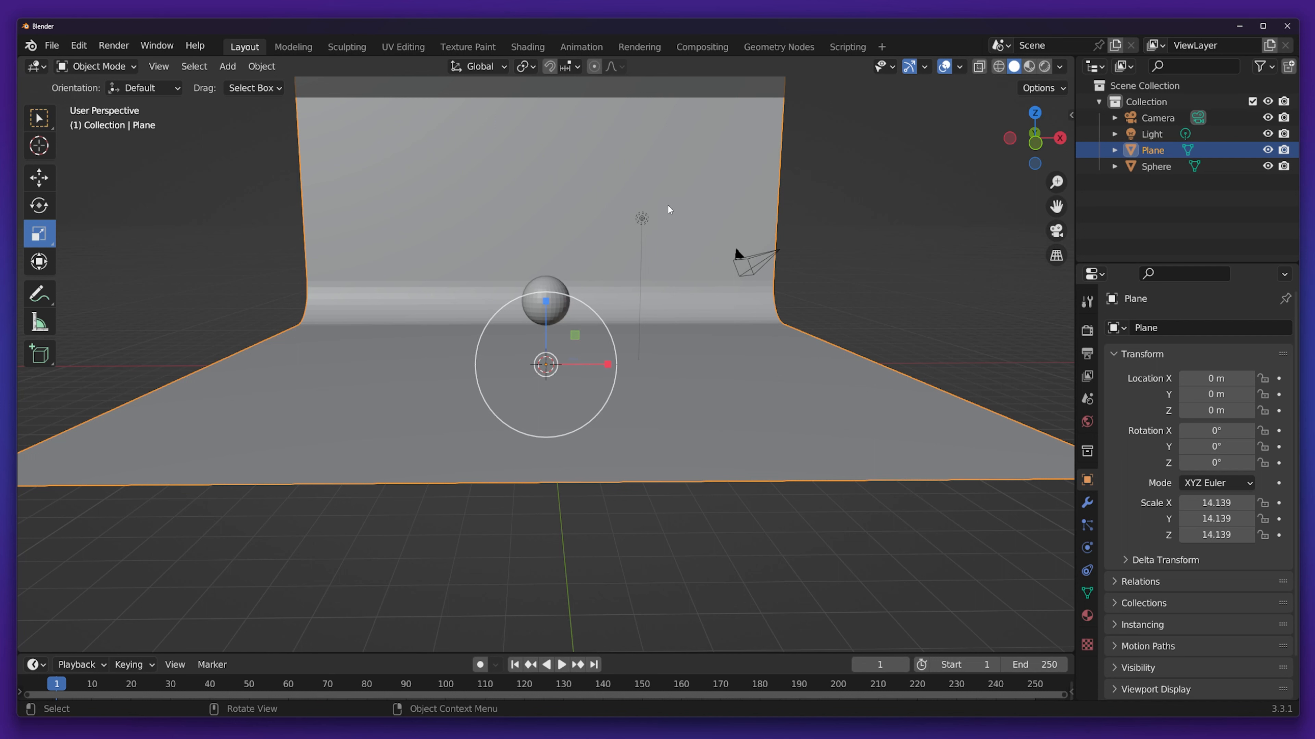
Give the backdrop plane a new material with a blue base color and show the viewport in Material Preview shading.
{"action": "left_click", "coordinate": [1087, 616]}
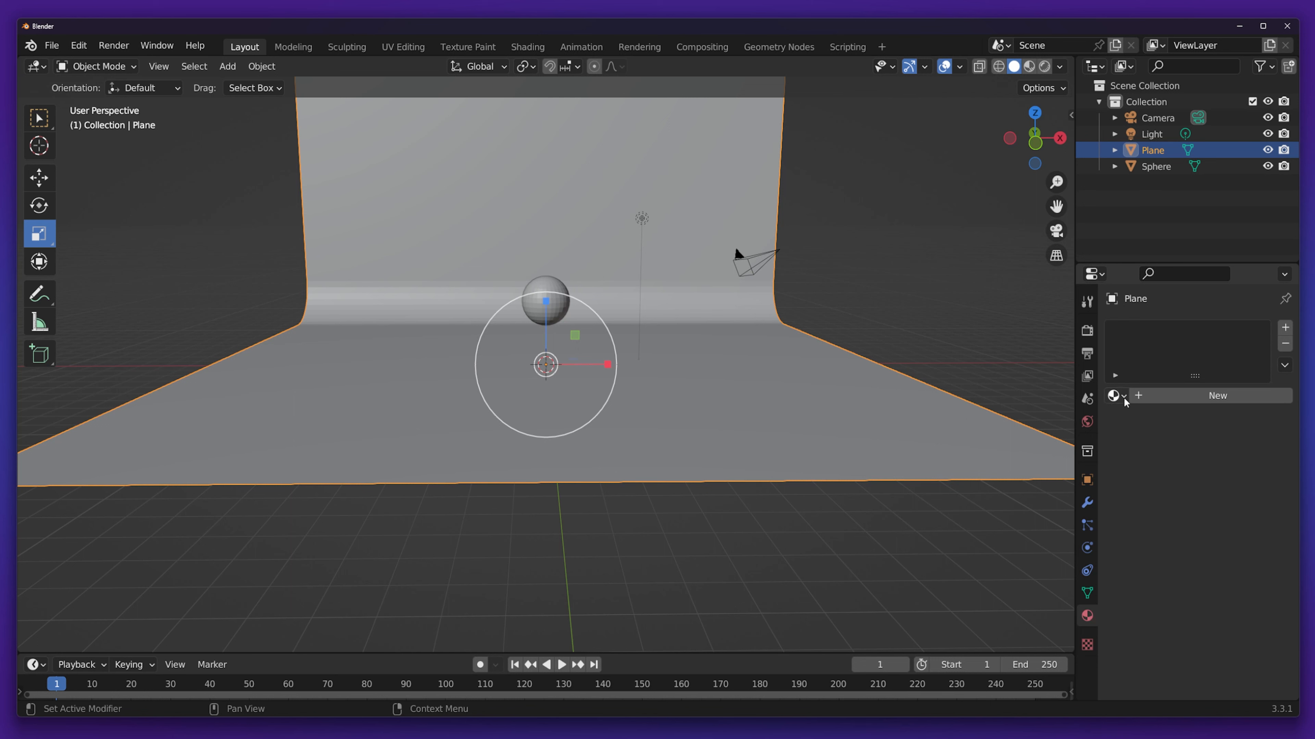
{"action": "left_click", "coordinate": [1211, 395]}
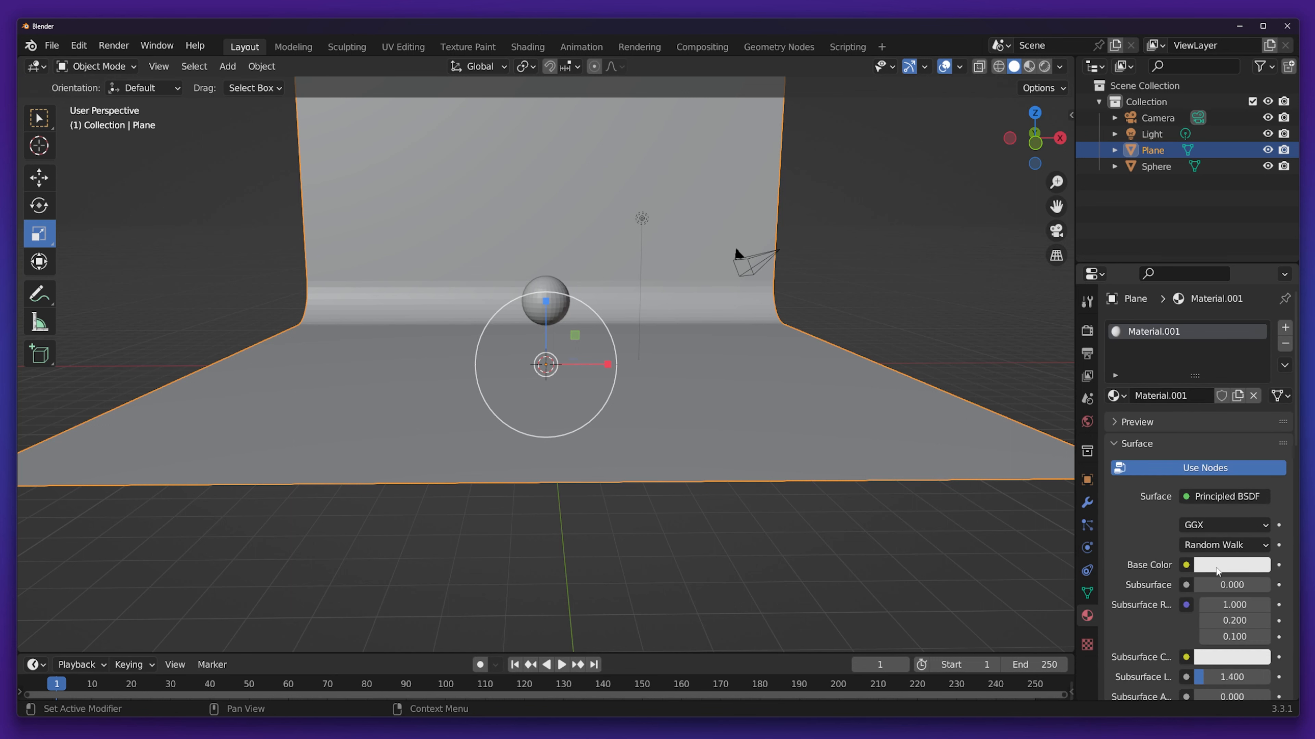
{"action": "left_click", "coordinate": [1218, 566]}
{"action": "left_click_drag", "start_coordinate": [1190, 395], "coordinate": [1223, 361]}
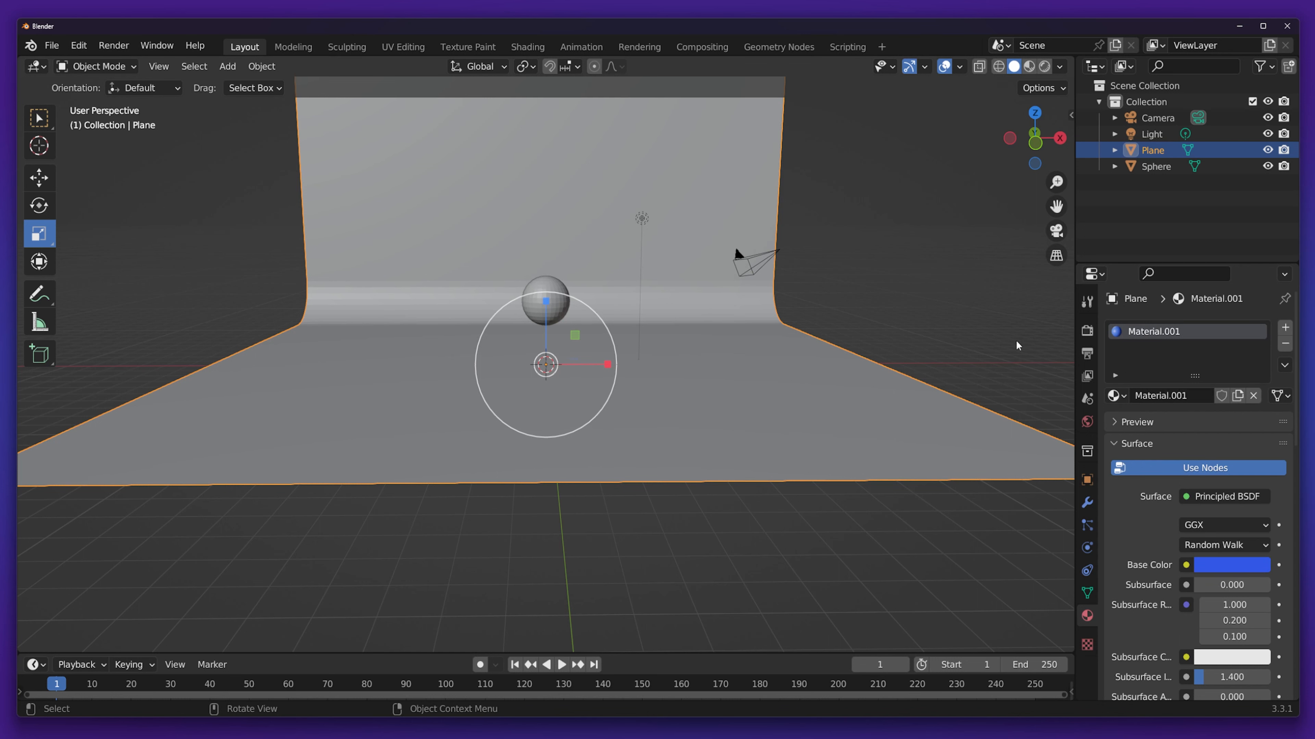
{"action": "left_click", "coordinate": [1029, 68]}
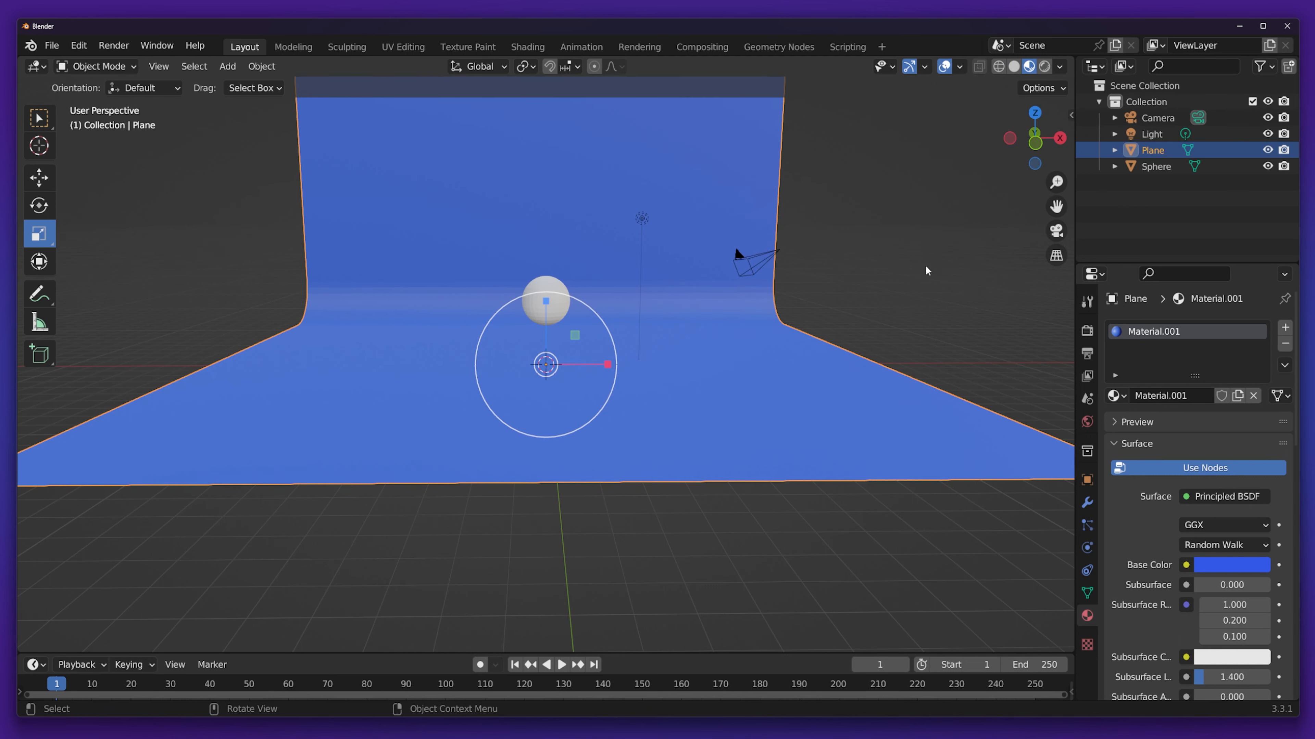
Give the sphere a new material with a red base color.
{"action": "left_click", "coordinate": [550, 310]}
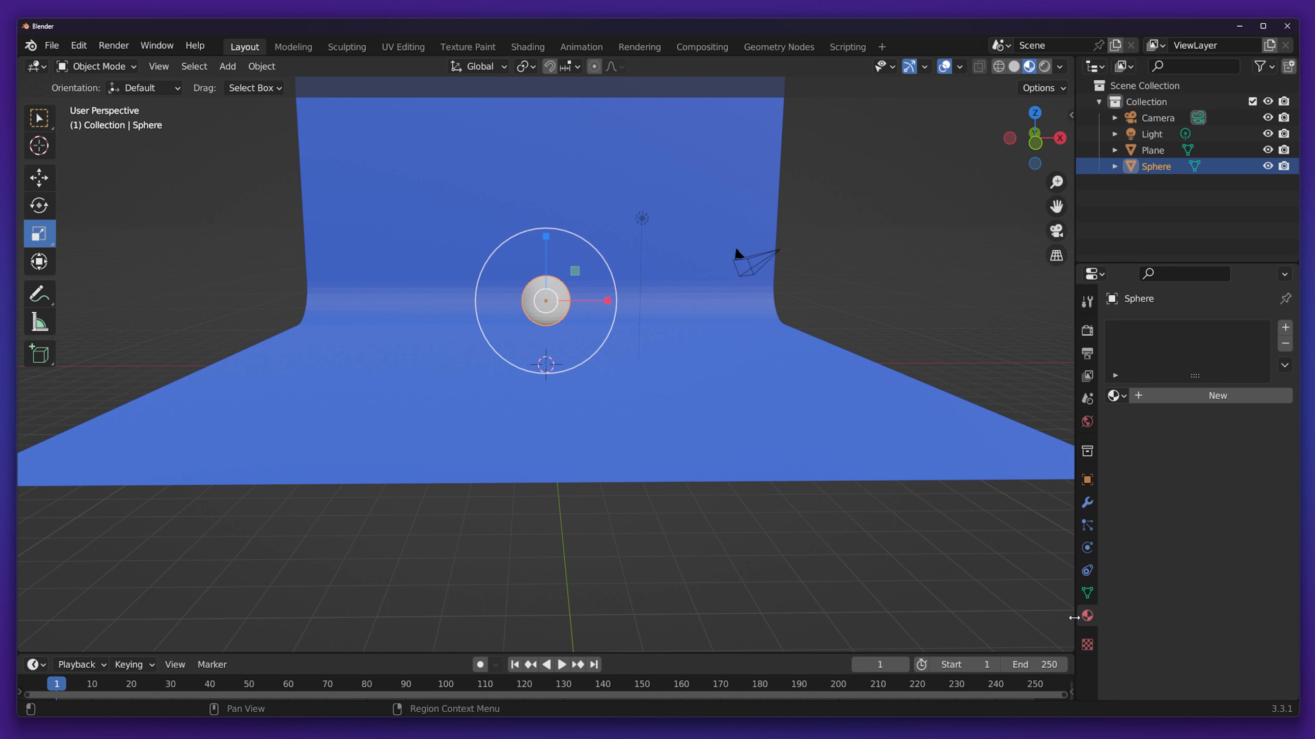
{"action": "left_click", "coordinate": [1187, 396]}
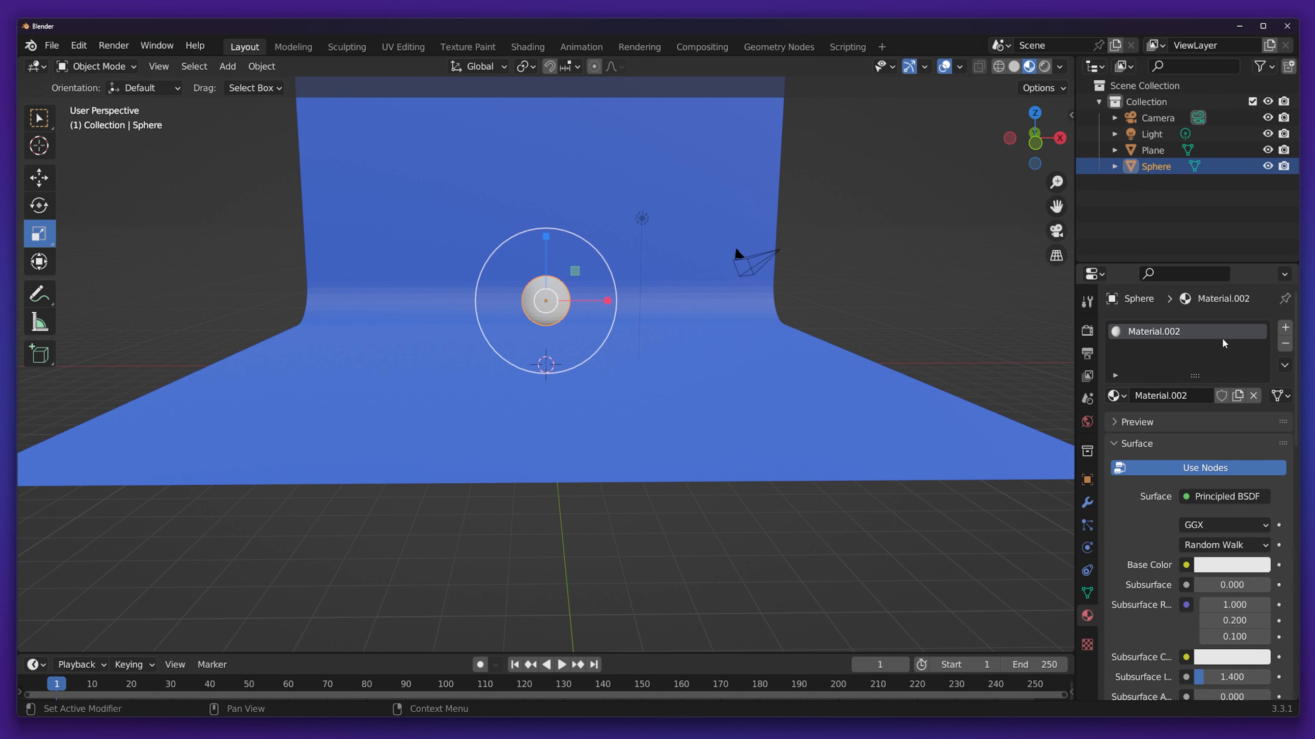
{"action": "left_click", "coordinate": [1217, 566]}
{"action": "left_click", "coordinate": [1191, 452]}
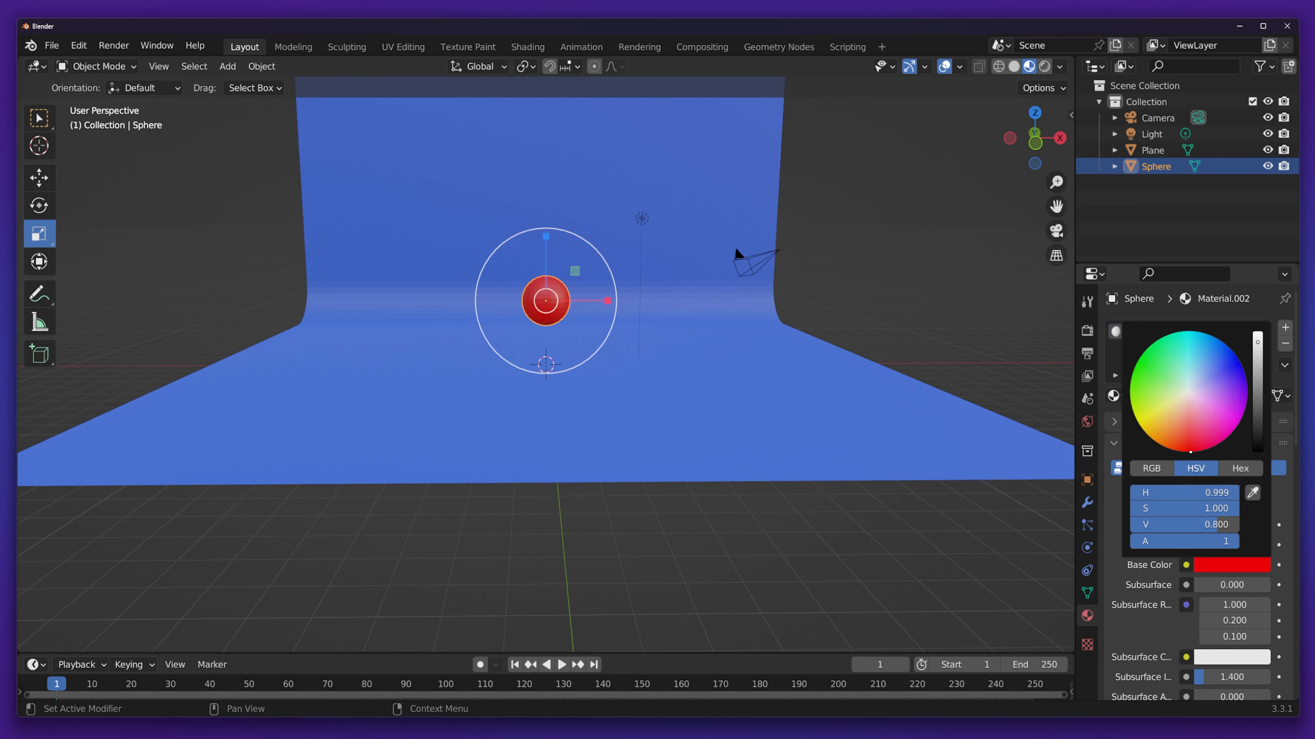
{"action": "left_click", "coordinate": [622, 558]}
Apply Shade Smooth to the red sphere.
{"action": "scroll", "coordinate": [545, 317], "scroll_direction": "up", "scroll_amount": 3}
{"action": "left_click", "coordinate": [553, 257]}
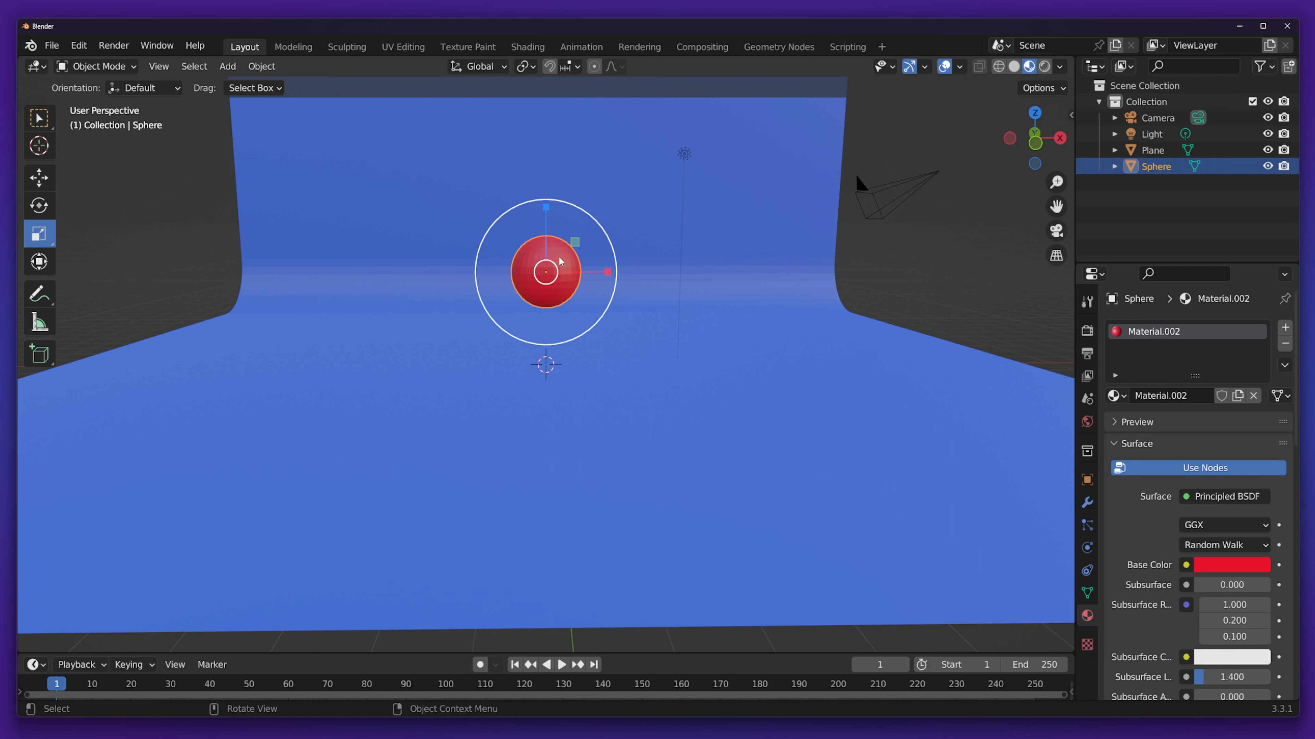
{"action": "right_click", "coordinate": [559, 260]}
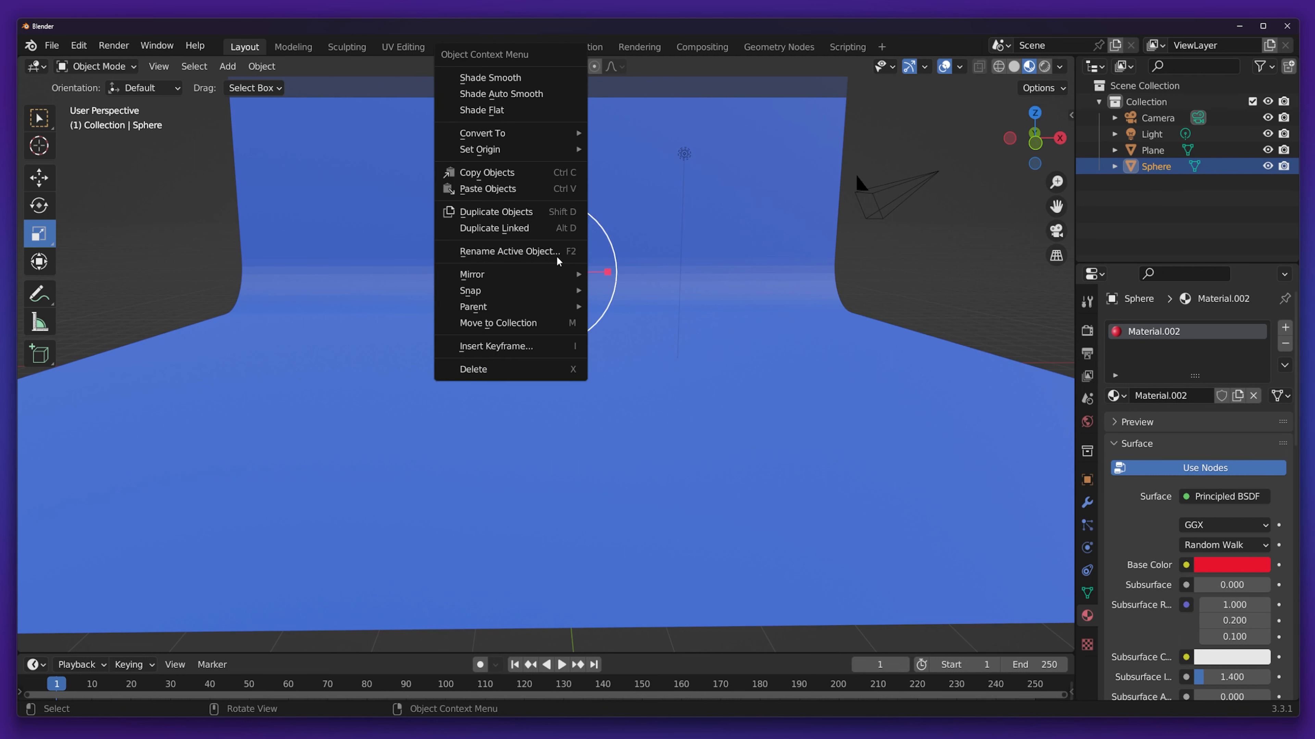
{"action": "left_click", "coordinate": [491, 77]}
{"action": "left_click", "coordinate": [174, 231]}
{"action": "left_click", "coordinate": [532, 272]}
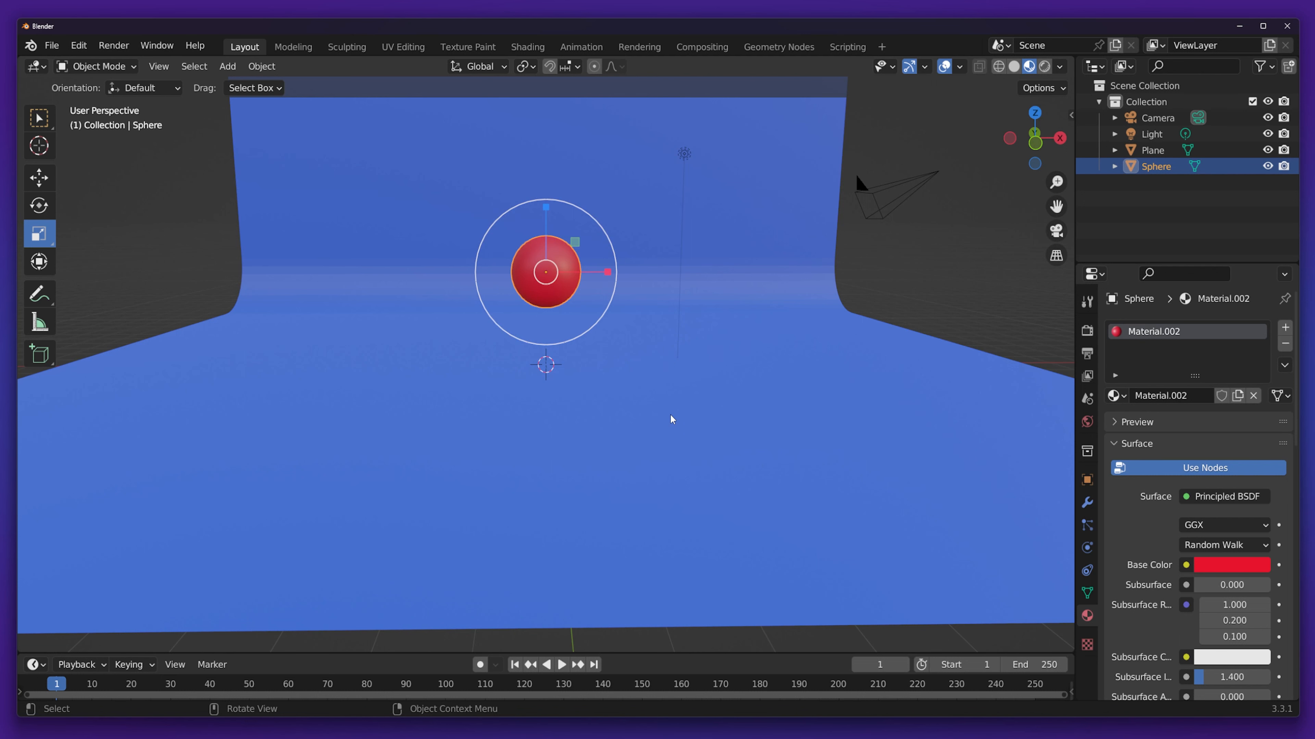
{"action": "scroll", "coordinate": [656, 409], "scroll_direction": "down", "scroll_amount": 3}
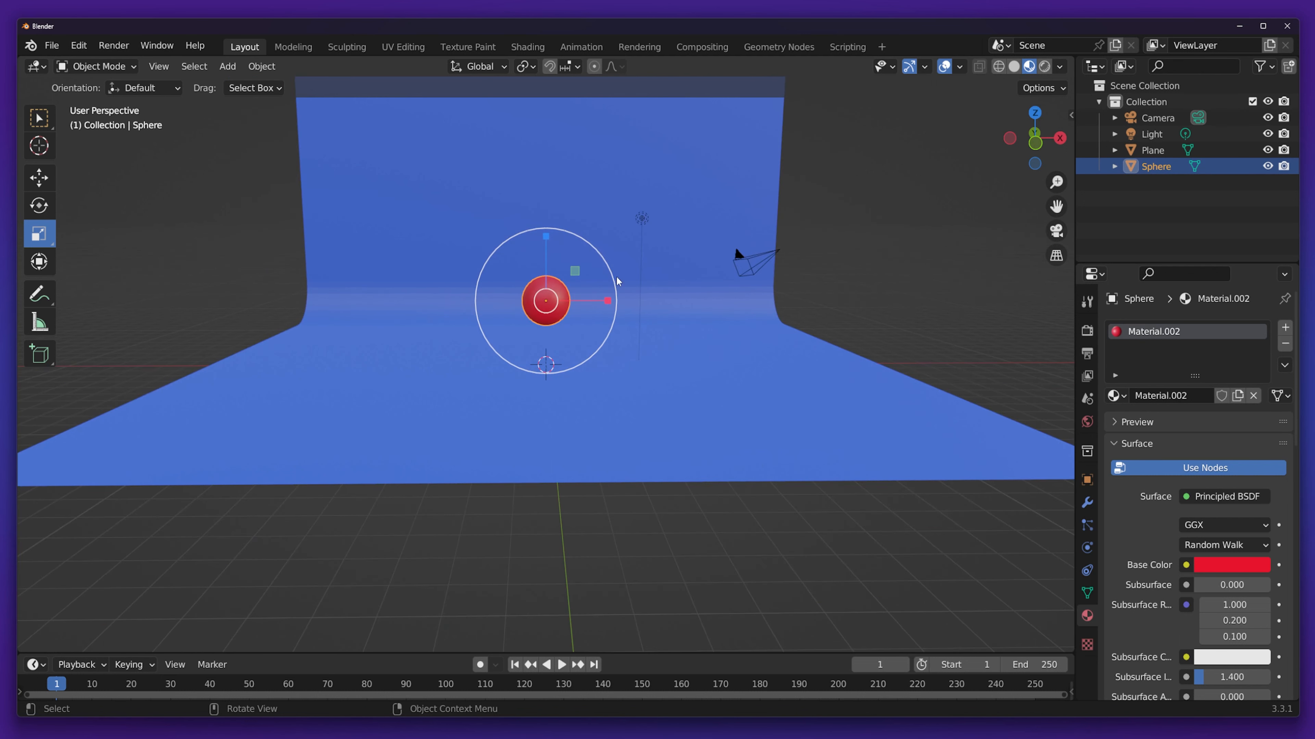
{"action": "scroll", "coordinate": [571, 235], "scroll_direction": "up", "scroll_amount": 3}
{"action": "scroll", "coordinate": [572, 228], "scroll_direction": "down", "scroll_amount": 2}
{"action": "scroll", "coordinate": [571, 228], "scroll_direction": "up", "scroll_amount": 1}
{"action": "scroll", "coordinate": [572, 228], "scroll_direction": "down", "scroll_amount": 1}
{"action": "mouse_move", "coordinate": [572, 227]}
{"action": "middle_mouse_down"}
{"action": "mouse_move", "coordinate": [563, 214]}
{"action": "mouse_move", "coordinate": [565, 227]}
{"action": "middle_mouse_up"}
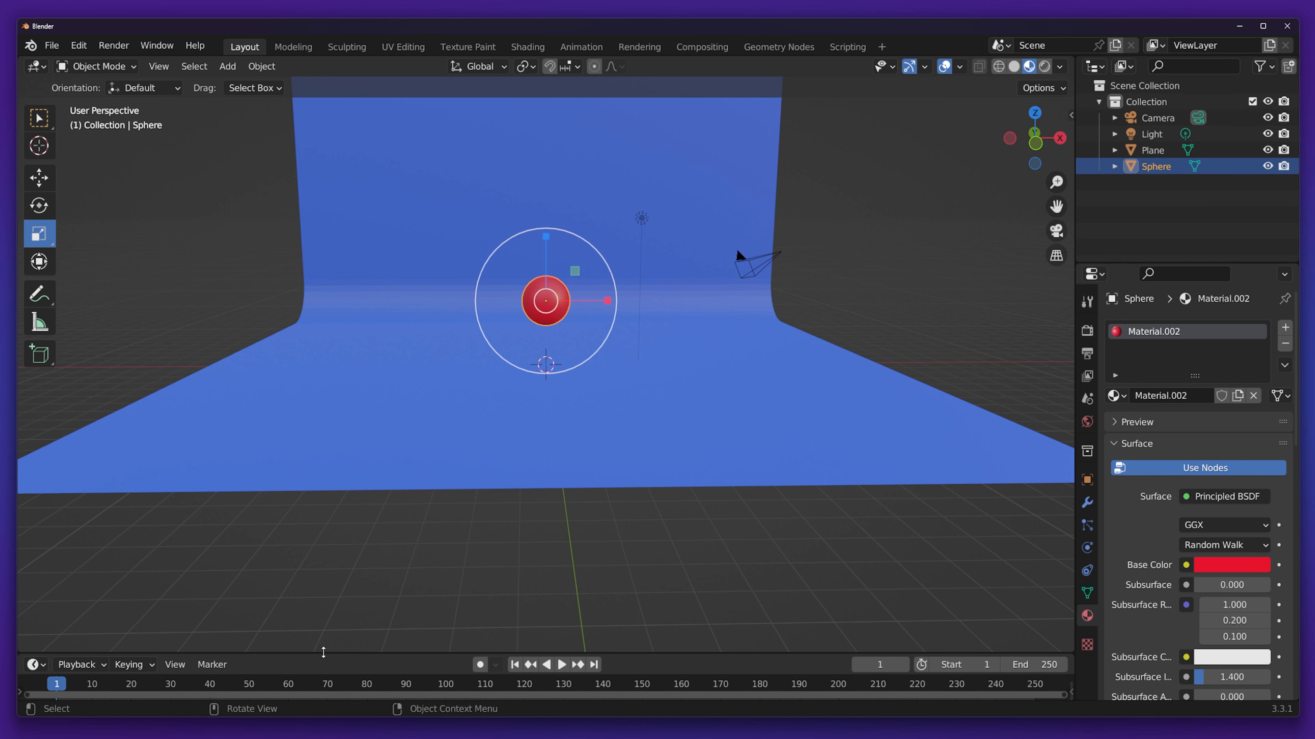
Enlarge the timeline area to roughly a quarter of the window height and move the playhead to frame 0.
{"action": "left_click_drag", "start_coordinate": [327, 653], "coordinate": [342, 529]}
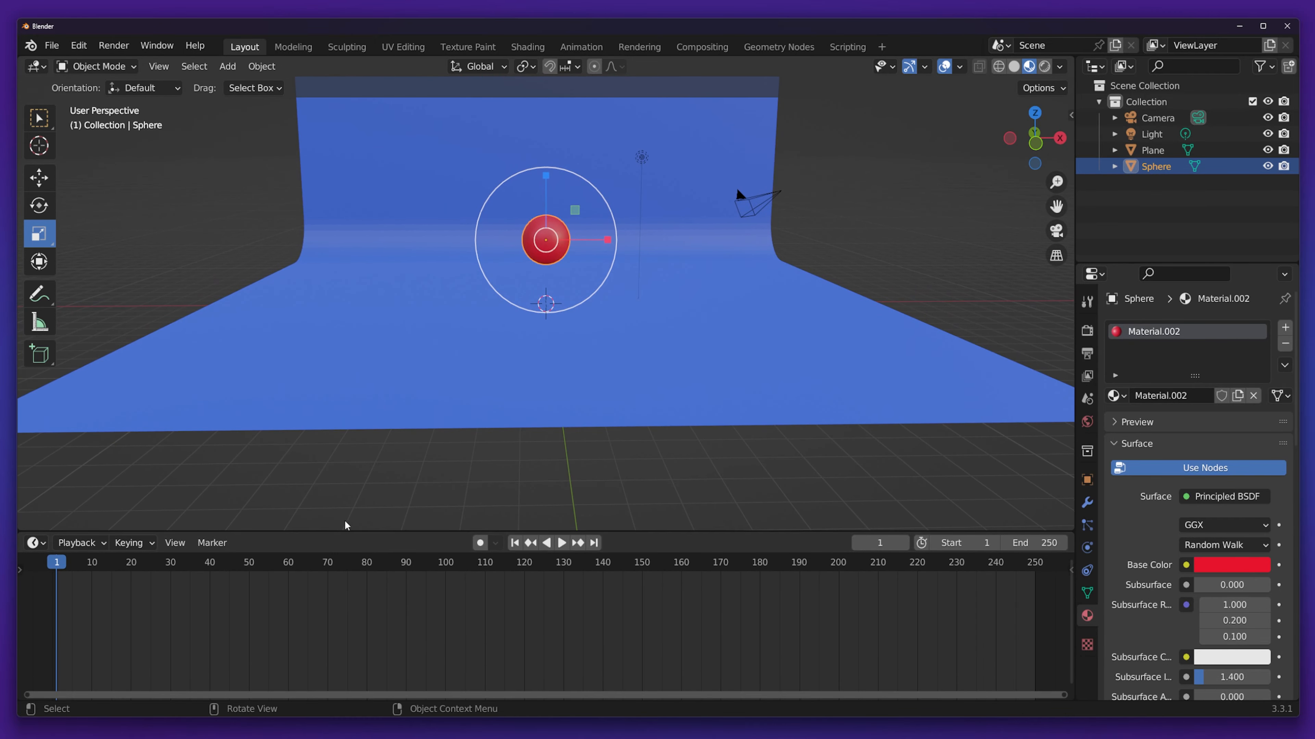
{"action": "key", "text": "space"}
{"action": "left_click_drag", "start_coordinate": [63, 567], "coordinate": [33, 558]}
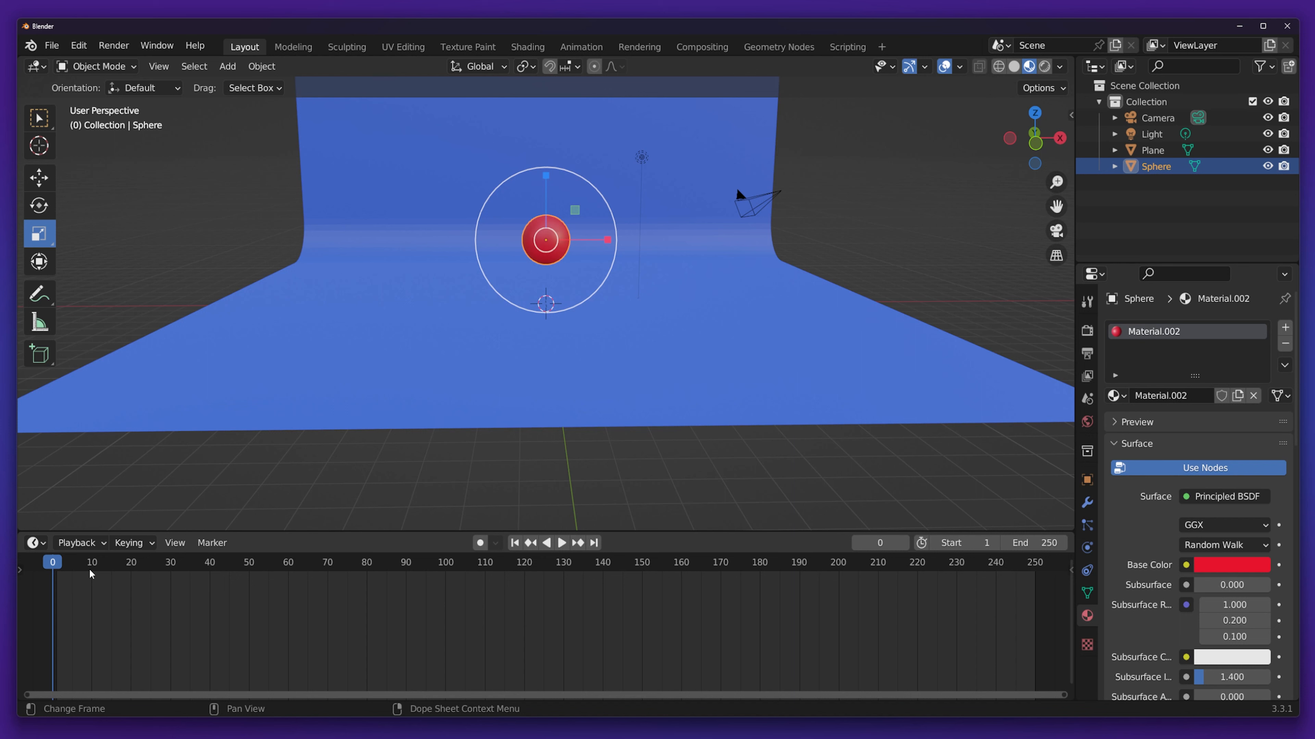
Lower the sphere along the Z axis with the Move tool to about 3.26 m and show its object transform properties.
{"action": "left_click", "coordinate": [182, 215]}
{"action": "left_click", "coordinate": [560, 231]}
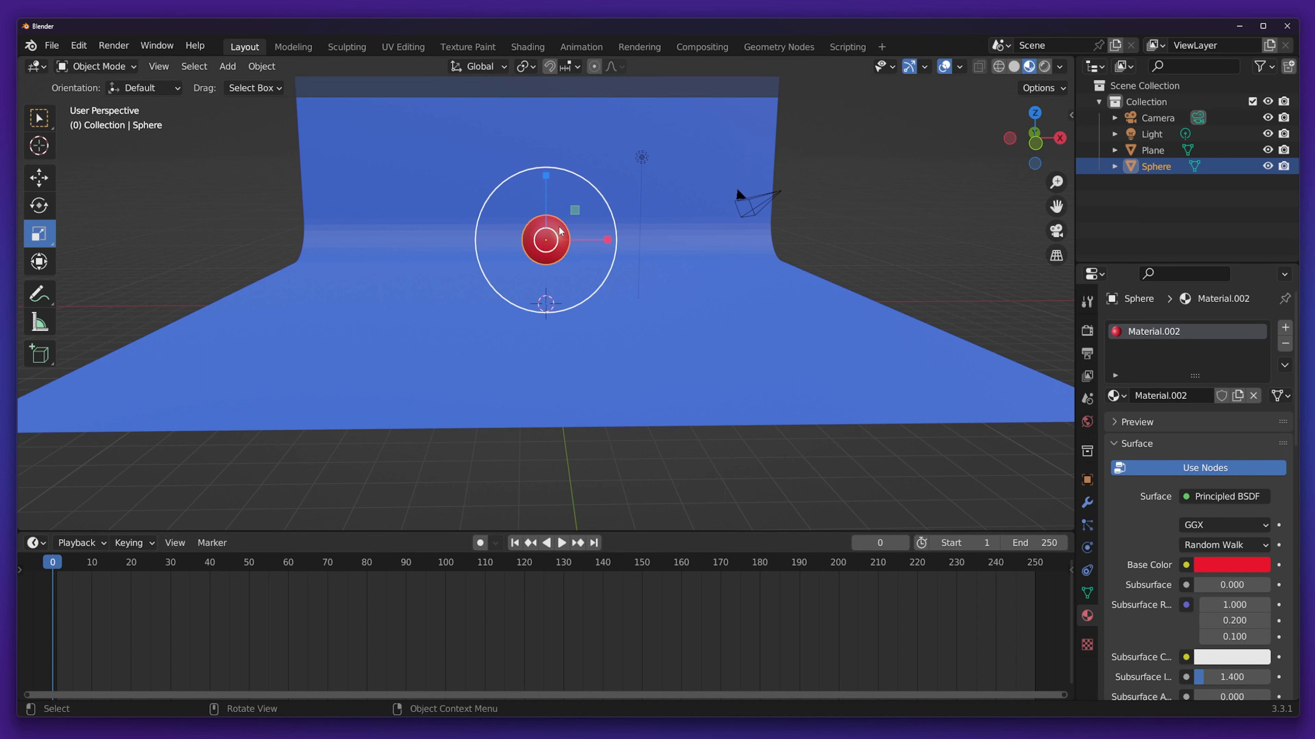
{"action": "left_click", "coordinate": [40, 178]}
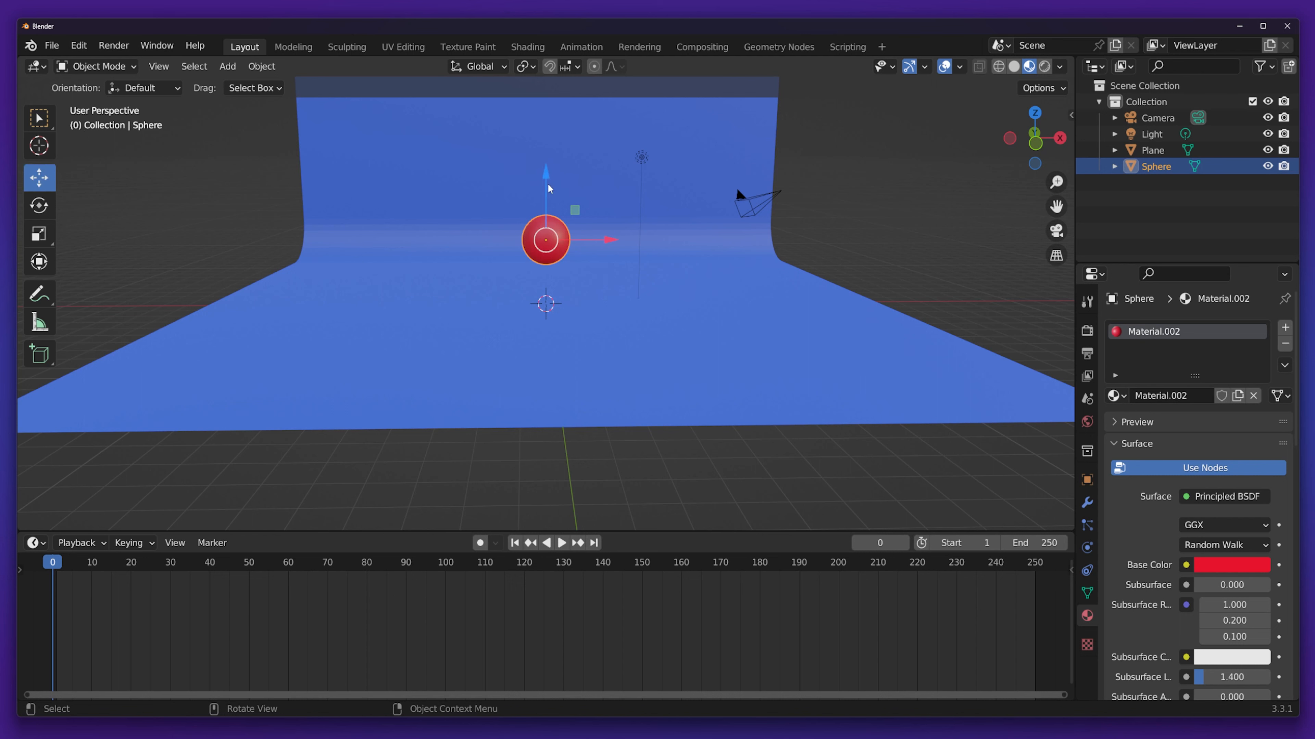
{"action": "mouse_move", "coordinate": [549, 188]}
{"action": "left_mouse_down"}
{"action": "mouse_move", "coordinate": [523, 88]}
{"action": "mouse_move", "coordinate": [536, 176]}
{"action": "left_mouse_up"}
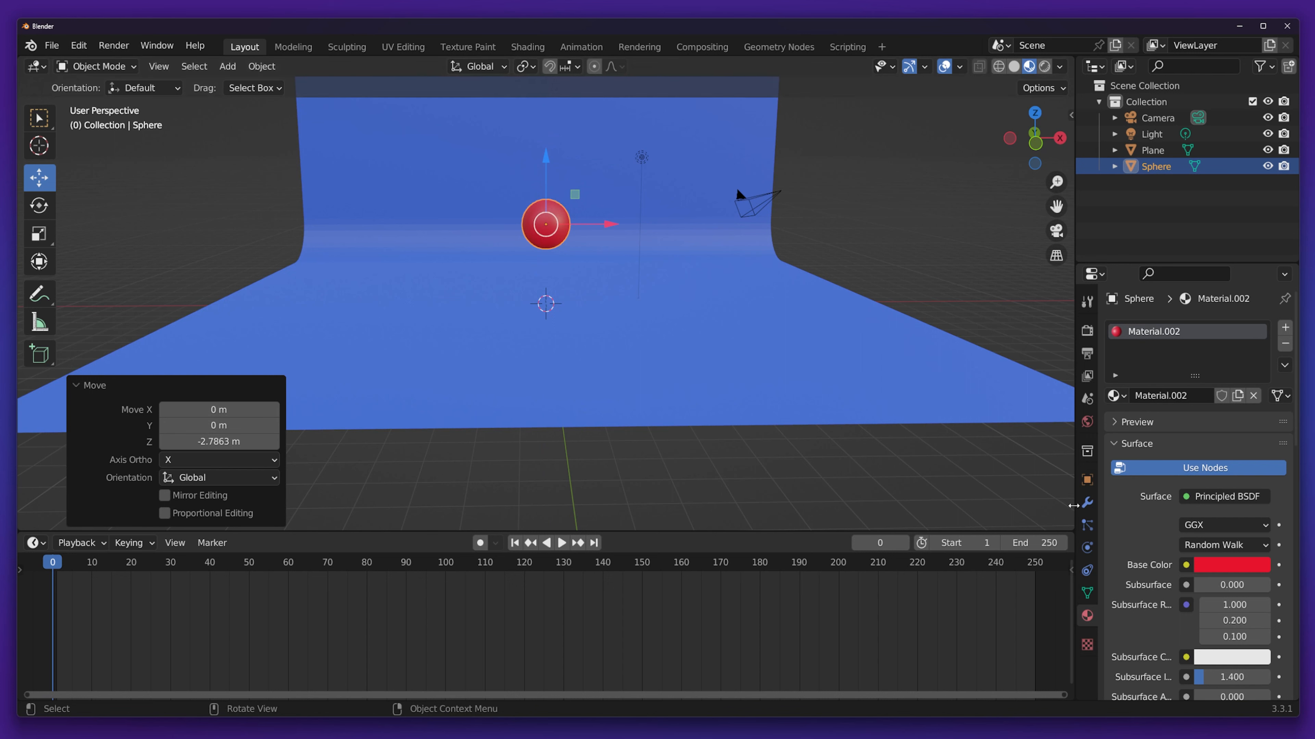
{"action": "left_click", "coordinate": [1087, 481]}
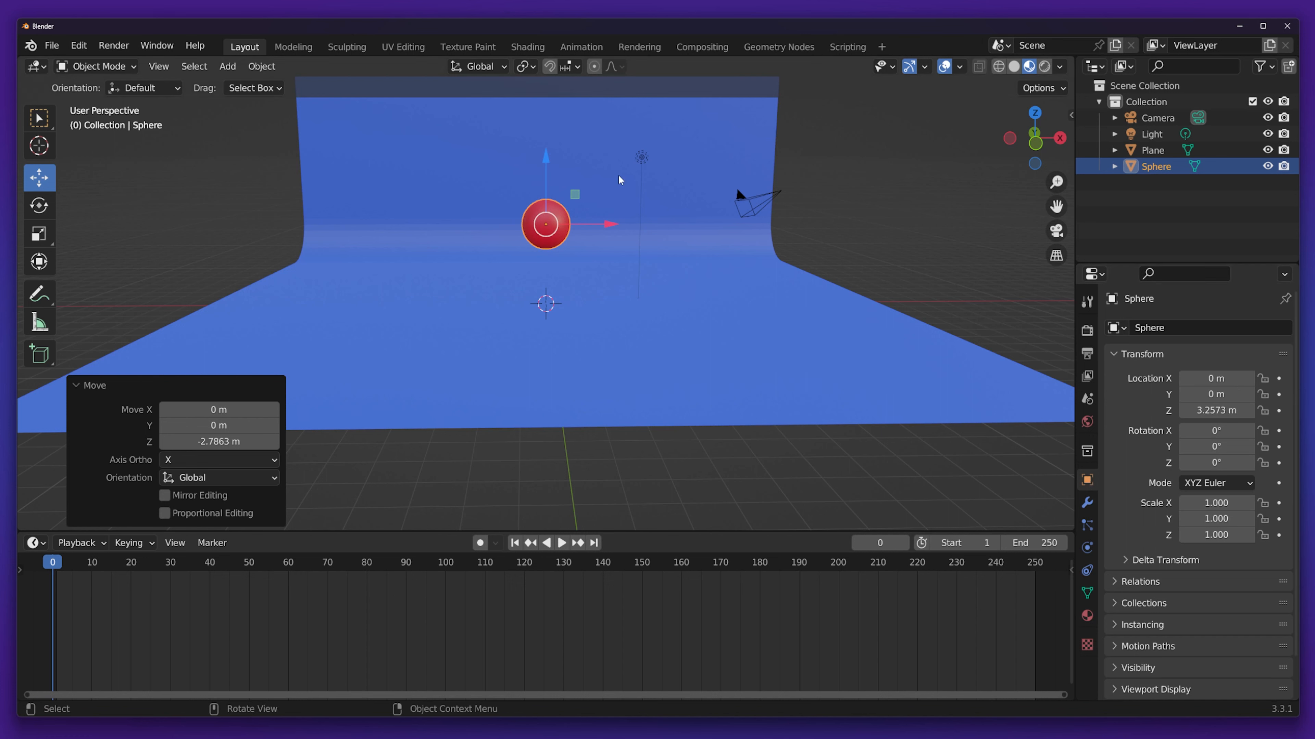
Shift the sphere along X and Z to about X 0.17 m and Z 3.86 m, undoing the extra free move.
{"action": "left_click_drag", "start_coordinate": [541, 156], "coordinate": [521, 131]}
{"action": "left_click_drag", "start_coordinate": [602, 203], "coordinate": [633, 205]}
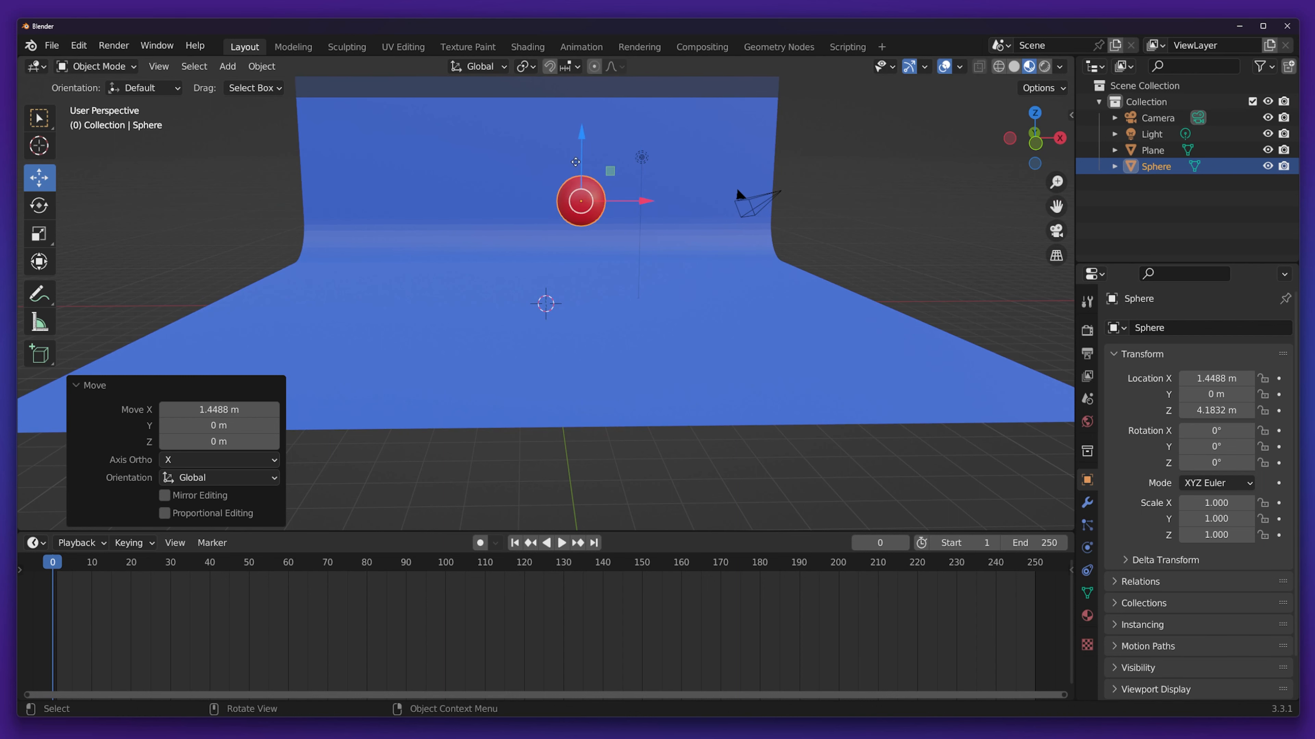
{"action": "left_click_drag", "start_coordinate": [576, 162], "coordinate": [571, 171]}
{"action": "left_click_drag", "start_coordinate": [634, 211], "coordinate": [603, 210]}
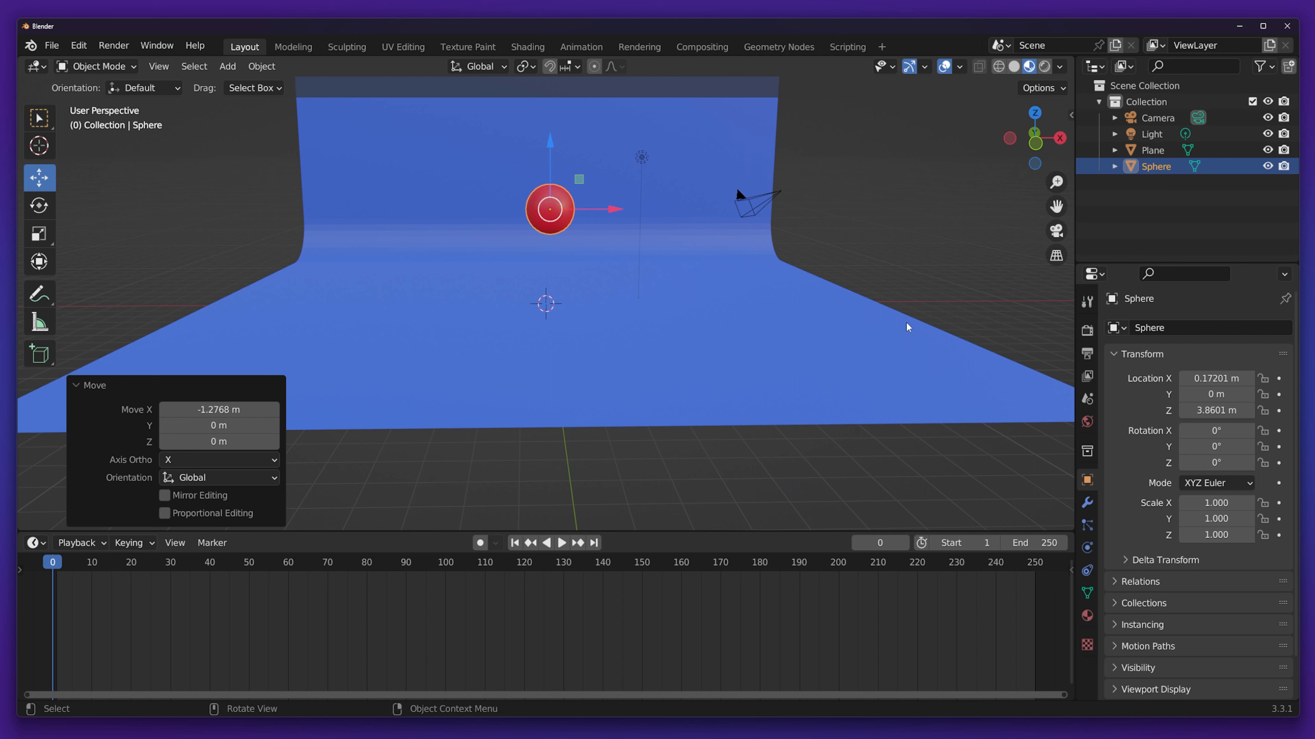
{"action": "mouse_move", "coordinate": [552, 213]}
{"action": "left_mouse_down"}
{"action": "mouse_move", "coordinate": [540, 216]}
{"action": "mouse_move", "coordinate": [619, 220]}
{"action": "mouse_move", "coordinate": [569, 200]}
{"action": "left_mouse_up"}
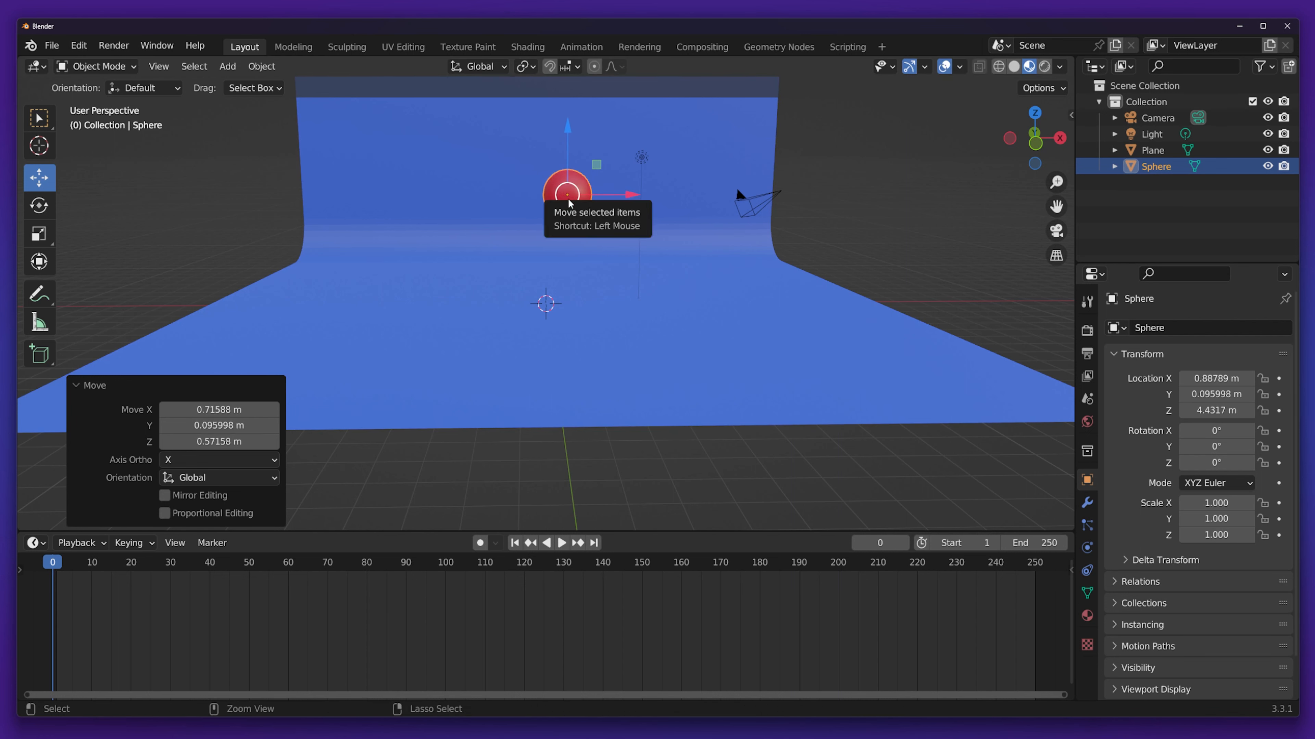
{"action": "key", "text": "ctrl+z"}
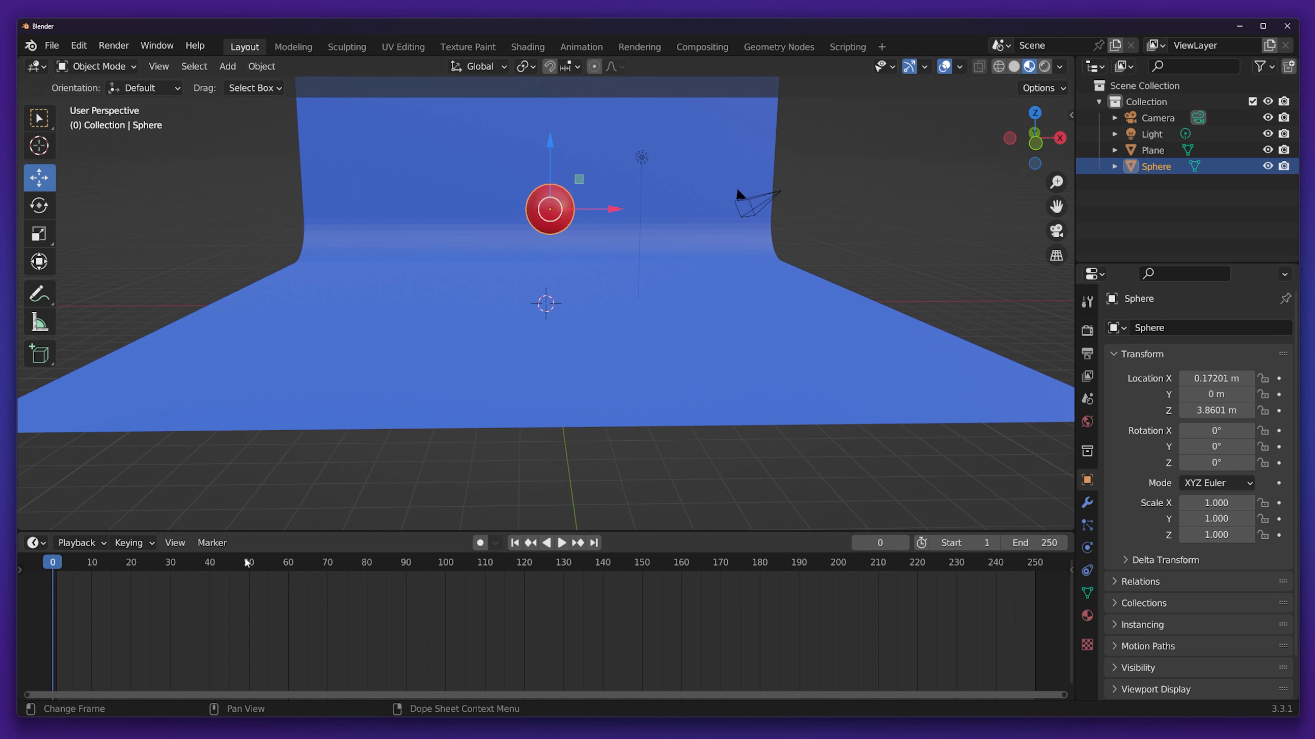
Play the empty timeline briefly, stop it and scrub across the frame range.
{"action": "key", "text": "space"}
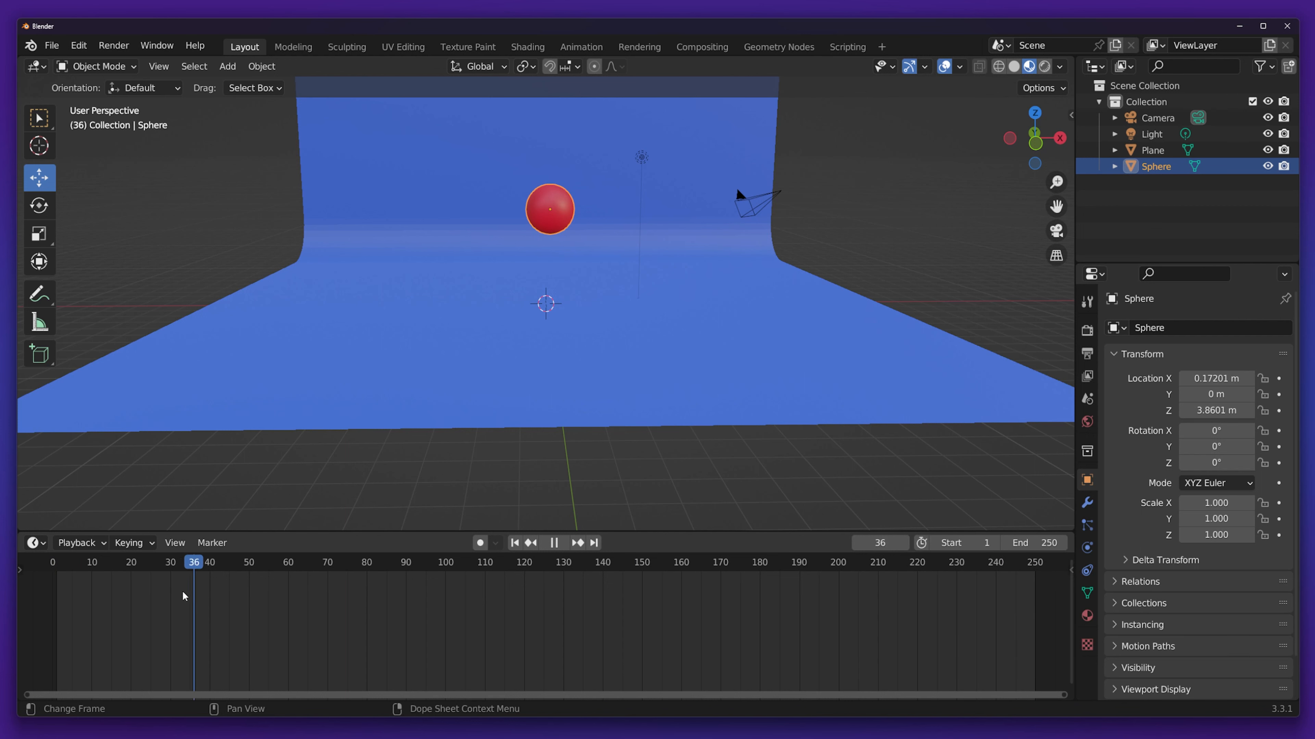
{"action": "key", "text": "Escape"}
{"action": "left_click_drag", "start_coordinate": [71, 588], "coordinate": [1023, 615]}
At frame 1, raise the sphere to about Z 5.24 m and keyframe its Z location.
{"action": "left_click_drag", "start_coordinate": [185, 563], "coordinate": [180, 597]}
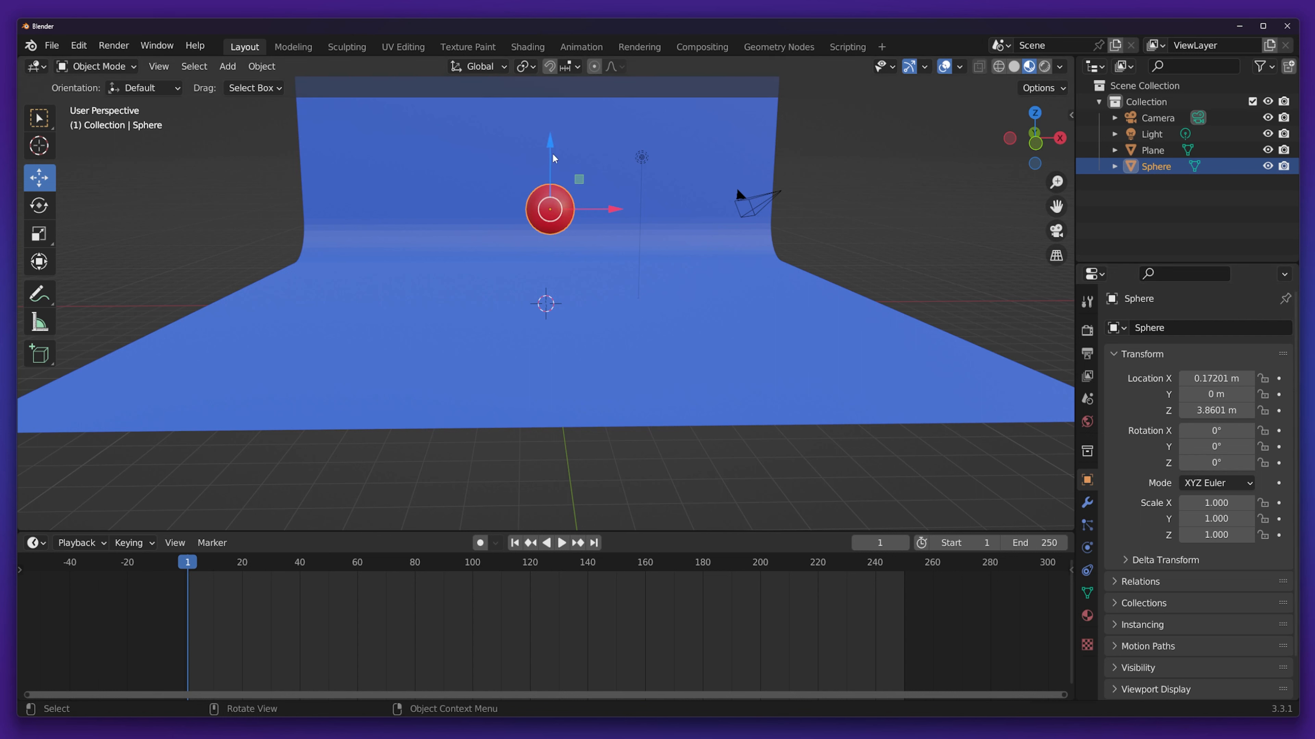
{"action": "left_click_drag", "start_coordinate": [553, 153], "coordinate": [534, 127]}
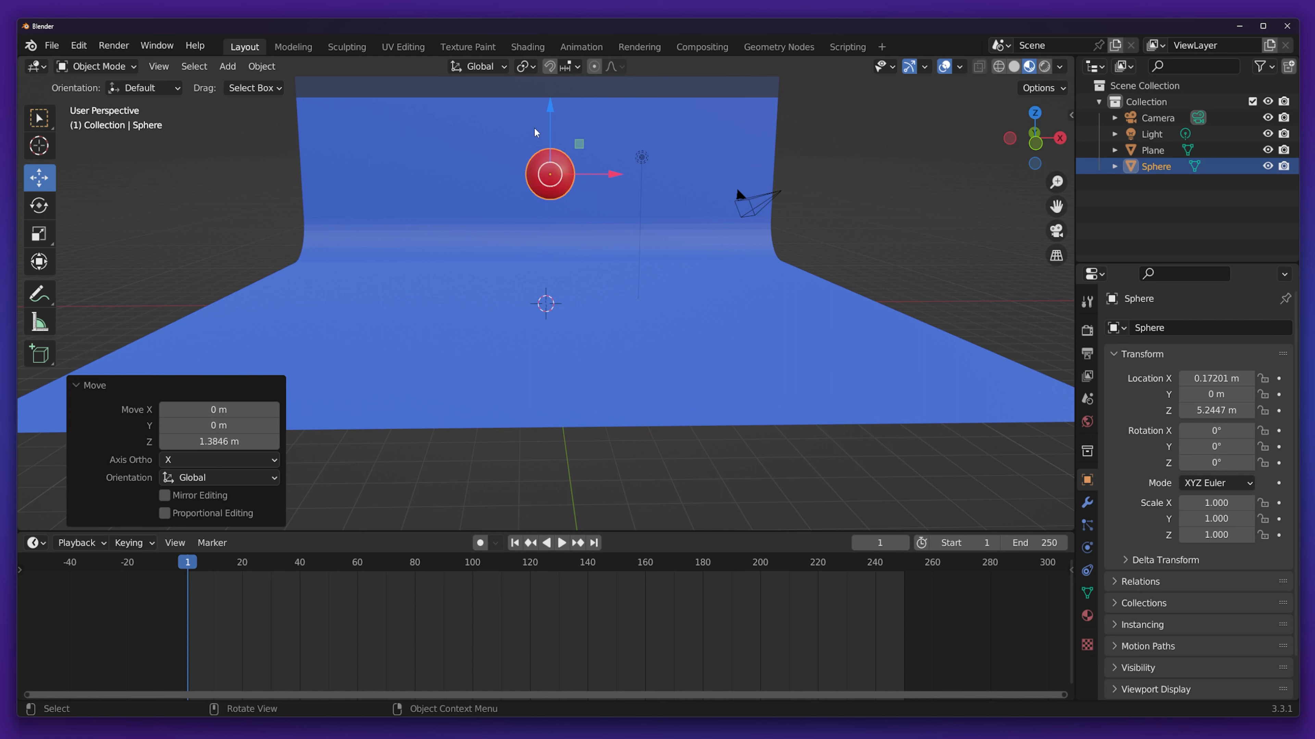
{"action": "left_click", "coordinate": [1279, 411]}
Advance to frame 7 to examine the first keyframe on the timeline, and return to frame 1.
{"action": "key", "text": "Right"}
{"action": "key", "text": "Right"}
{"action": "key", "text": "Right"}
{"action": "key", "text": "Right"}
{"action": "key", "text": "Right"}
{"action": "key", "text": "Right"}
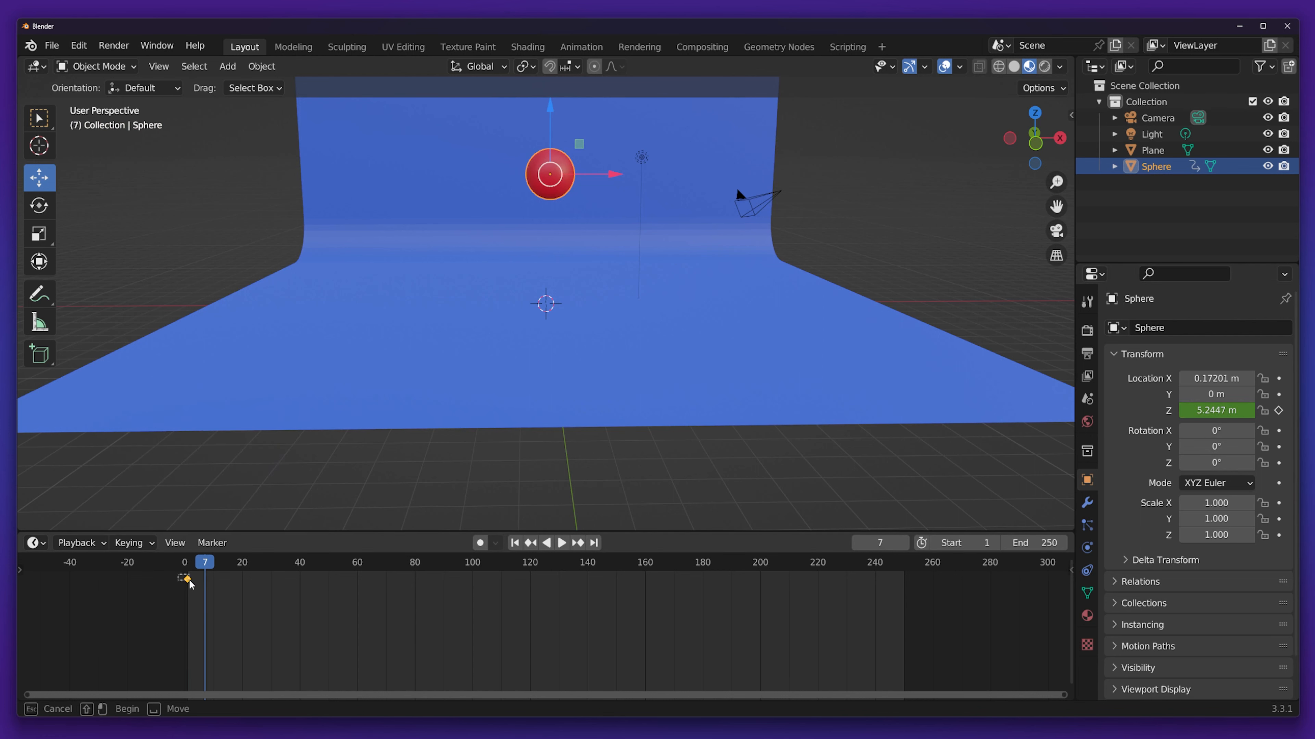
{"action": "mouse_move", "coordinate": [187, 583]}
{"action": "left_mouse_down"}
{"action": "mouse_move", "coordinate": [307, 583]}
{"action": "mouse_move", "coordinate": [191, 593]}
{"action": "mouse_move", "coordinate": [189, 570]}
{"action": "left_mouse_up"}
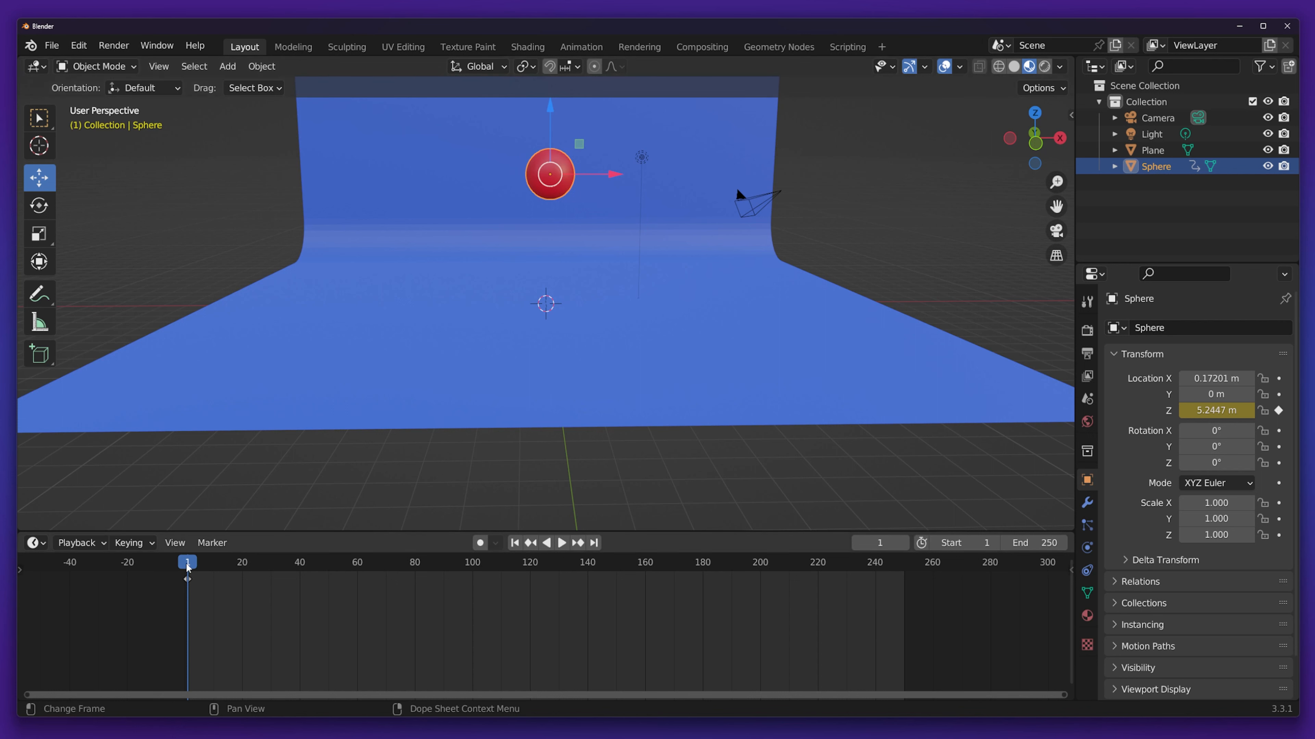
At frame 40, lower the sphere to about Z 2.58 m, keyframe its Z location, and scrub between frames 1 and 40.
{"action": "left_click_drag", "start_coordinate": [187, 567], "coordinate": [299, 573]}
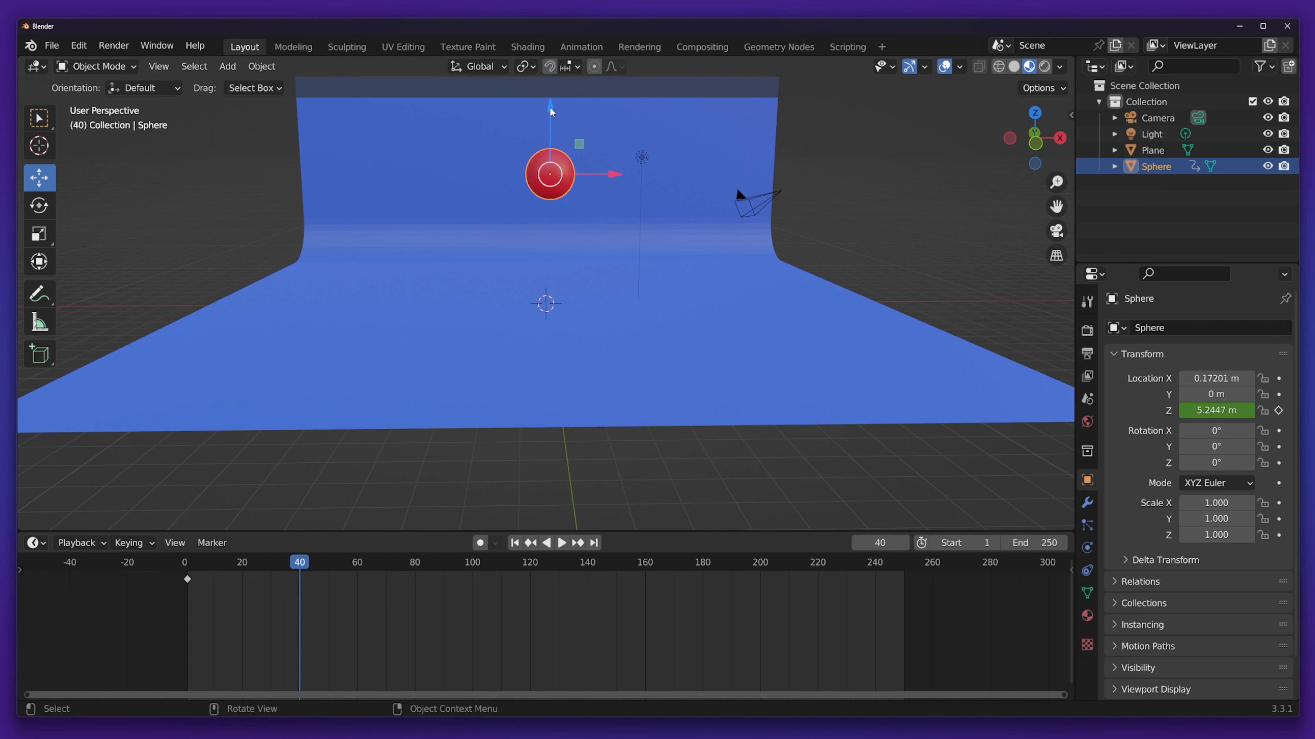
{"action": "left_click_drag", "start_coordinate": [550, 107], "coordinate": [547, 173]}
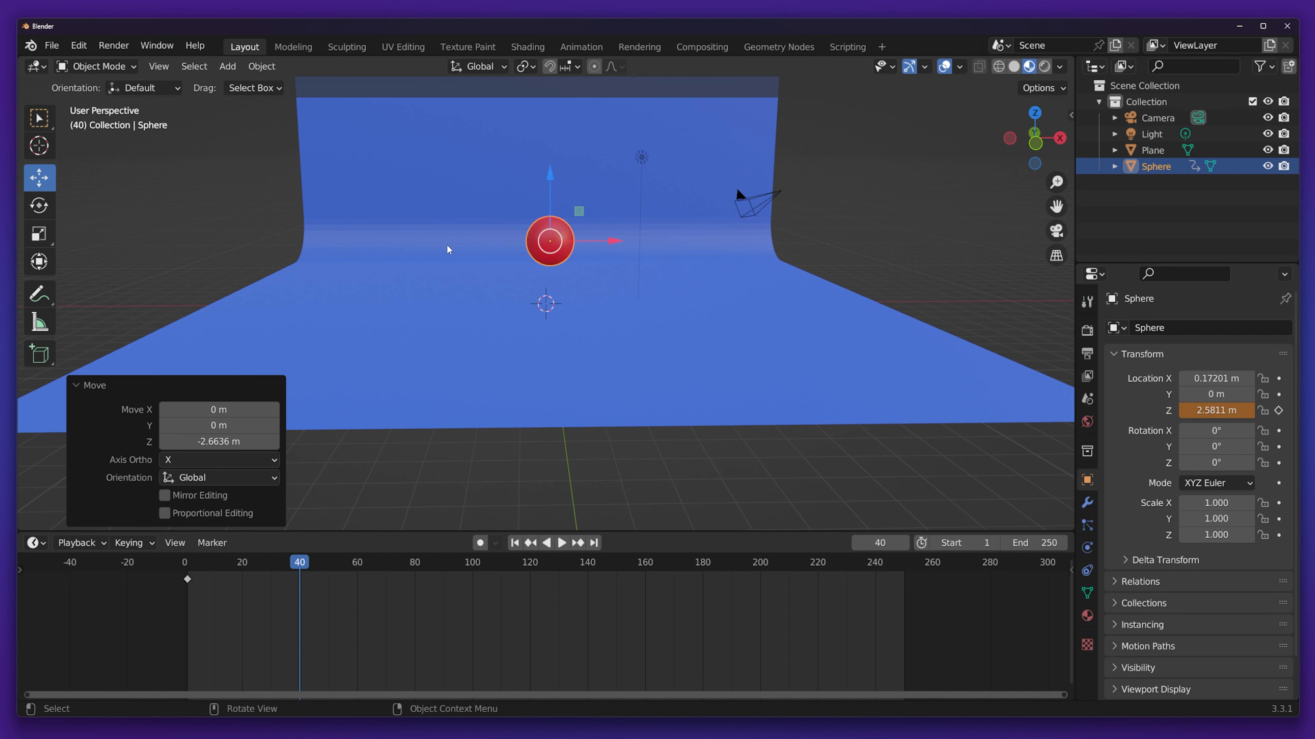
{"action": "left_click", "coordinate": [1278, 411]}
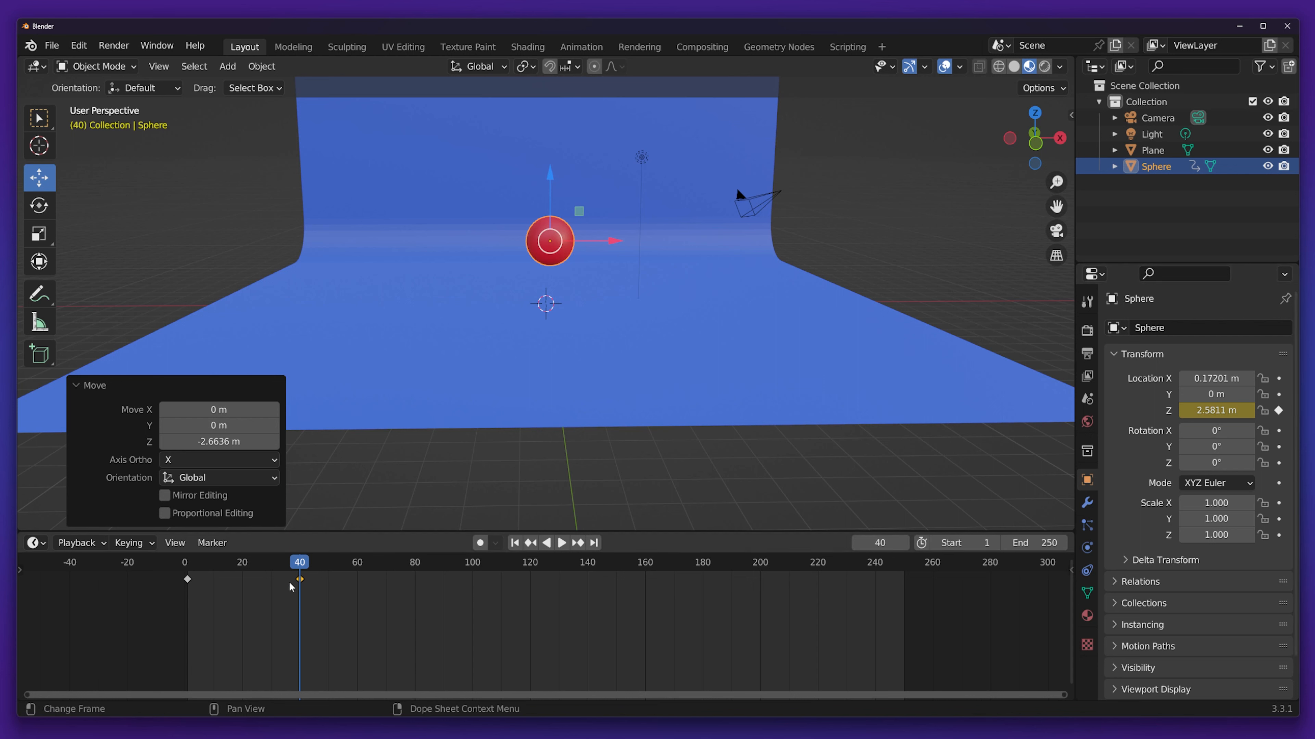
{"action": "left_click_drag", "start_coordinate": [302, 568], "coordinate": [188, 577]}
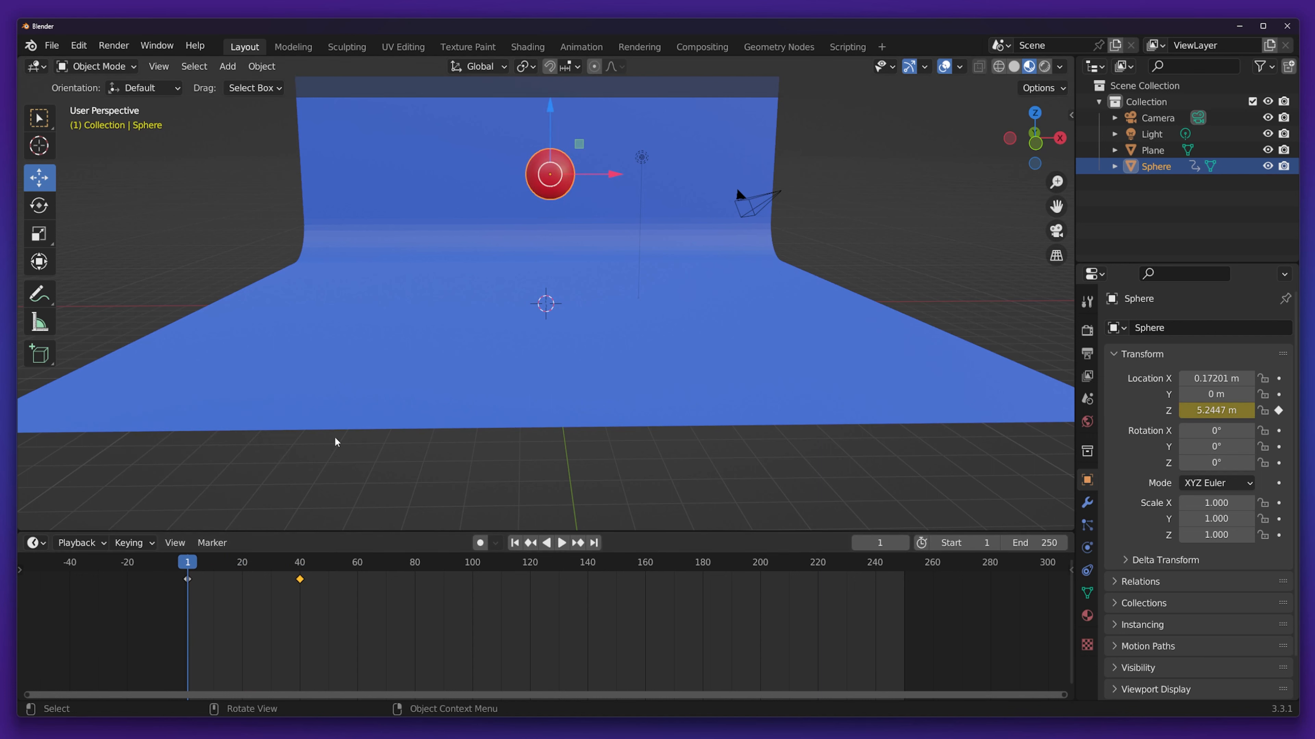
{"action": "left_click_drag", "start_coordinate": [193, 564], "coordinate": [299, 563]}
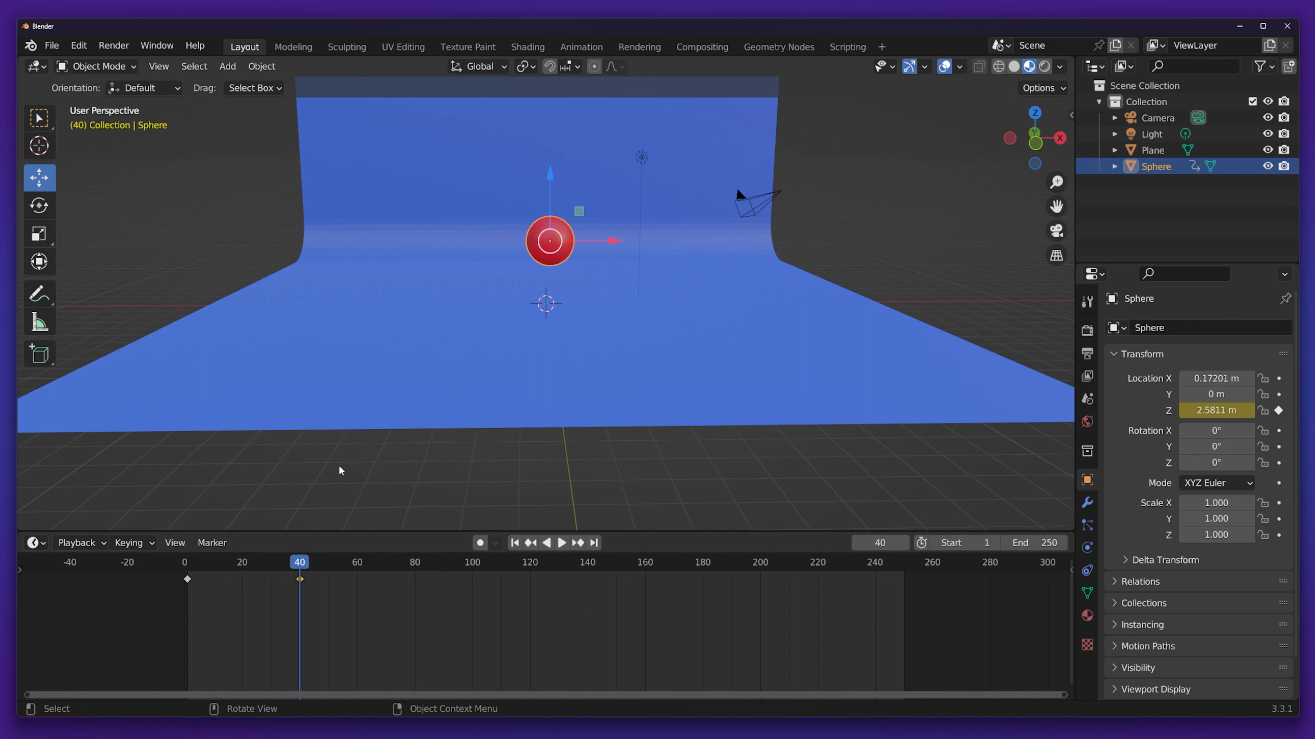
At frame 50, lower the sphere to about Z 0.99 m and keyframe its Z location.
{"action": "left_click_drag", "start_coordinate": [300, 563], "coordinate": [328, 563]}
{"action": "left_click_drag", "start_coordinate": [548, 173], "coordinate": [548, 216]}
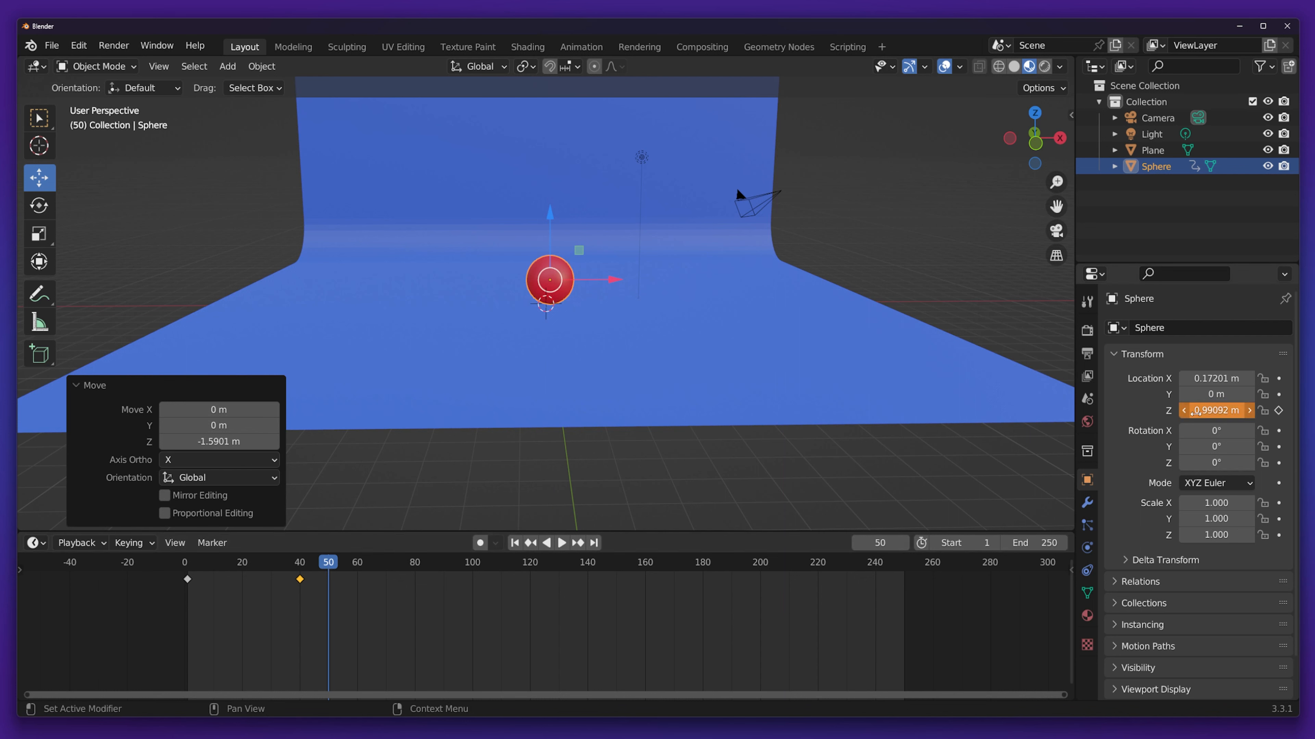
{"action": "left_click", "coordinate": [1279, 411]}
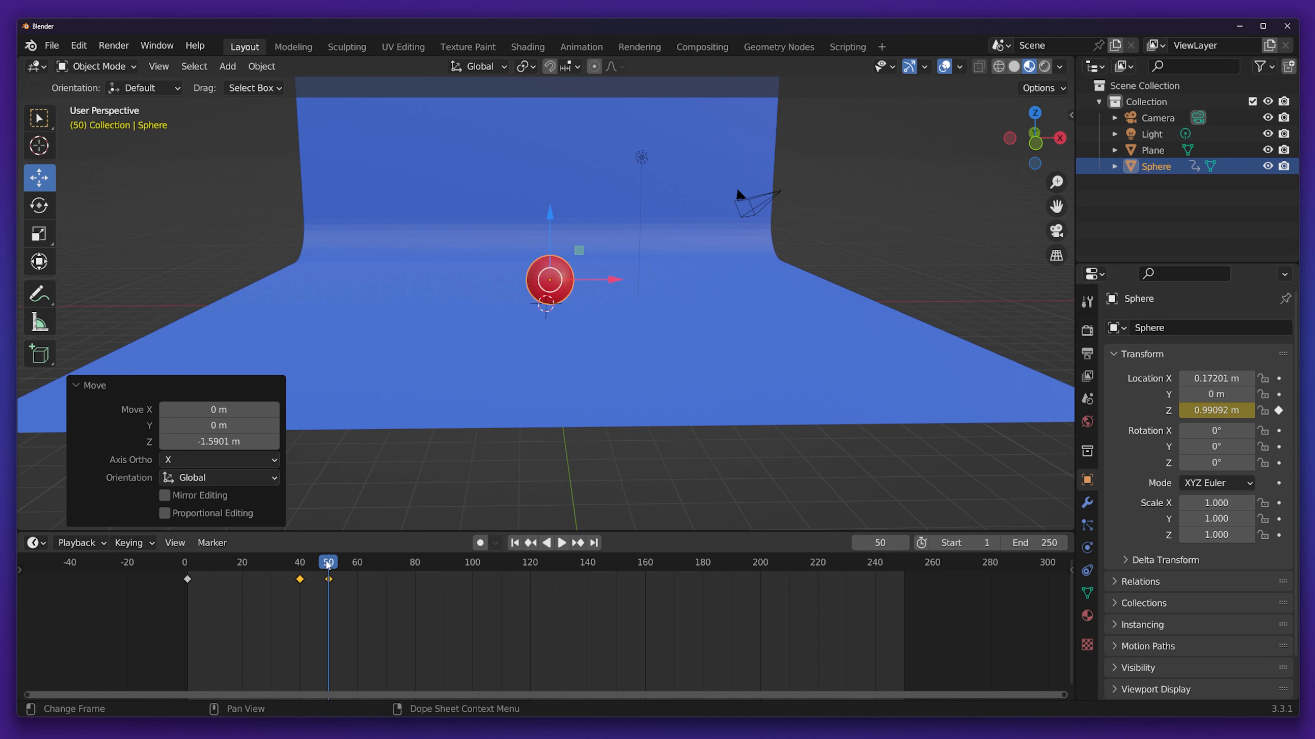
Select only the keyframe at frame 50 and return the playhead to frame 1.
{"action": "key", "text": "space"}
{"action": "left_click", "coordinate": [329, 580]}
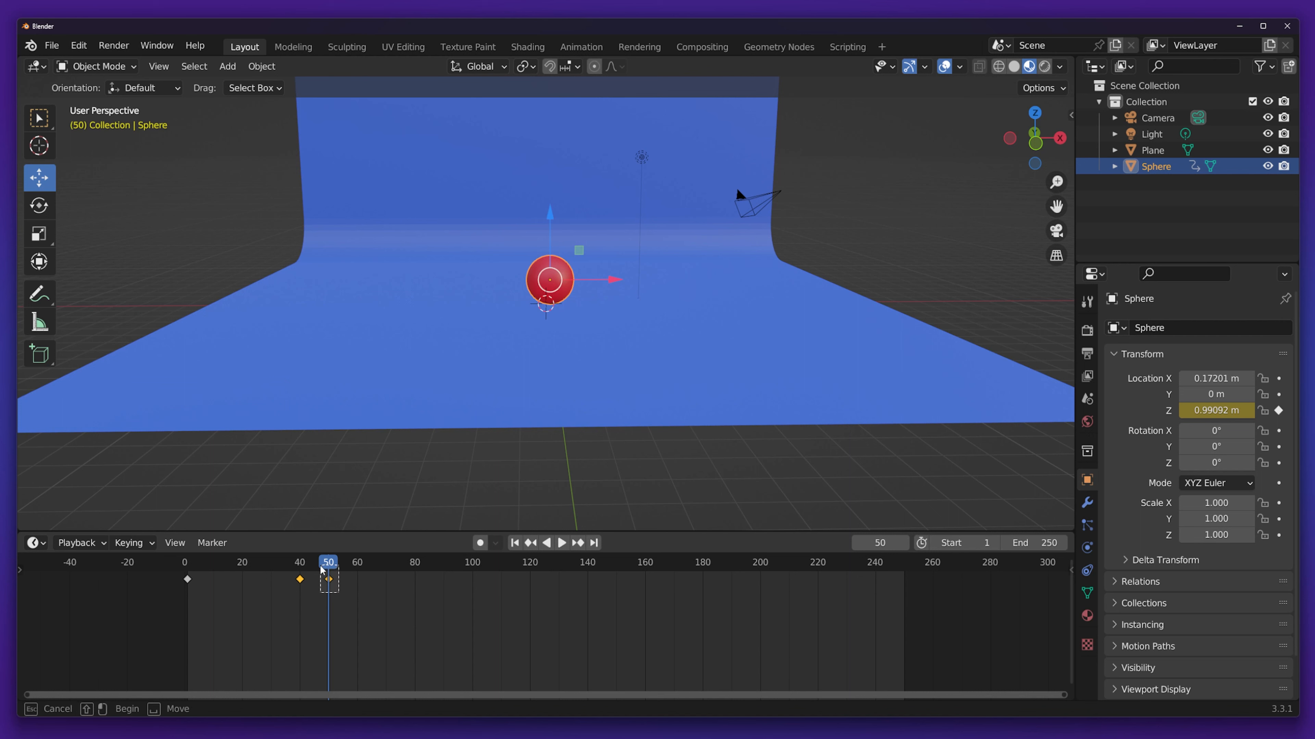
{"action": "left_click_drag", "start_coordinate": [333, 568], "coordinate": [168, 554]}
{"action": "key", "text": "space"}
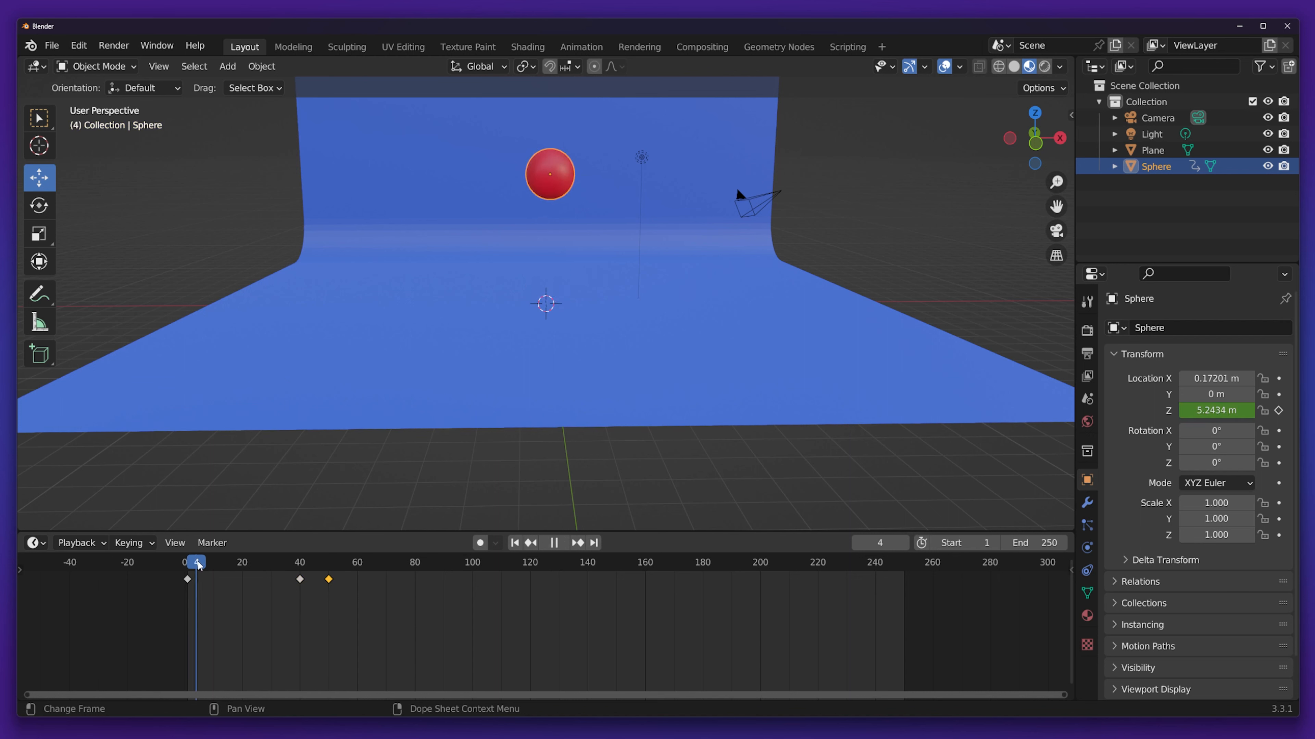
{"action": "left_click_drag", "start_coordinate": [309, 584], "coordinate": [186, 569]}
{"action": "key", "text": "space"}
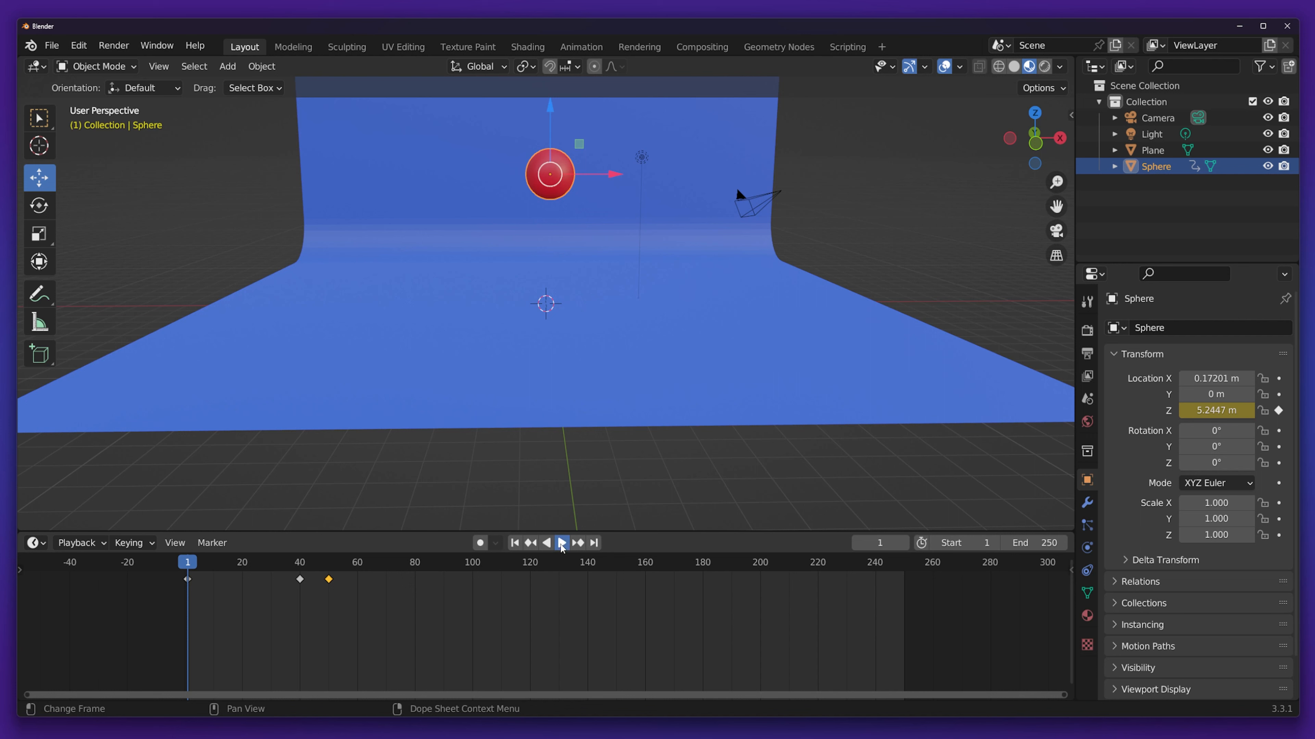
Play back the animation from frame 1 twice to review the sphere's fall.
{"action": "left_click", "coordinate": [561, 544]}
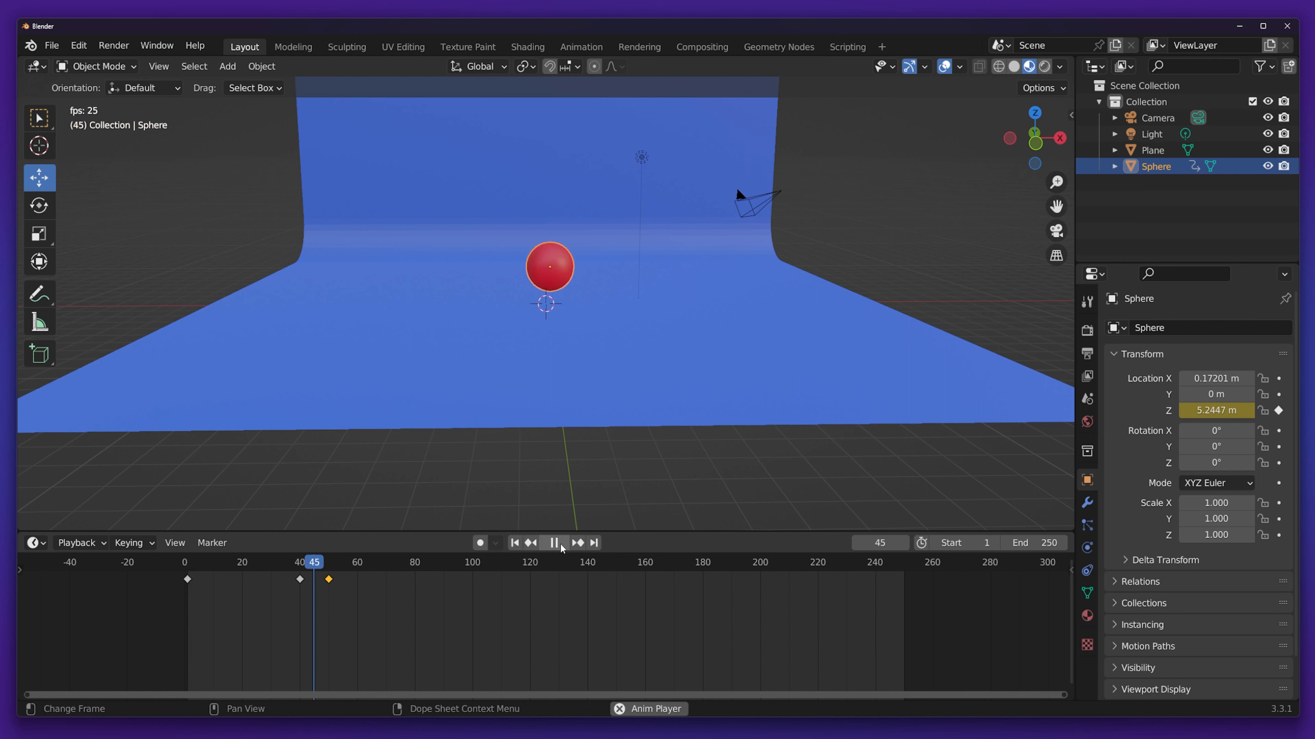
{"action": "left_click", "coordinate": [560, 544]}
{"action": "left_click_drag", "start_coordinate": [300, 562], "coordinate": [188, 552]}
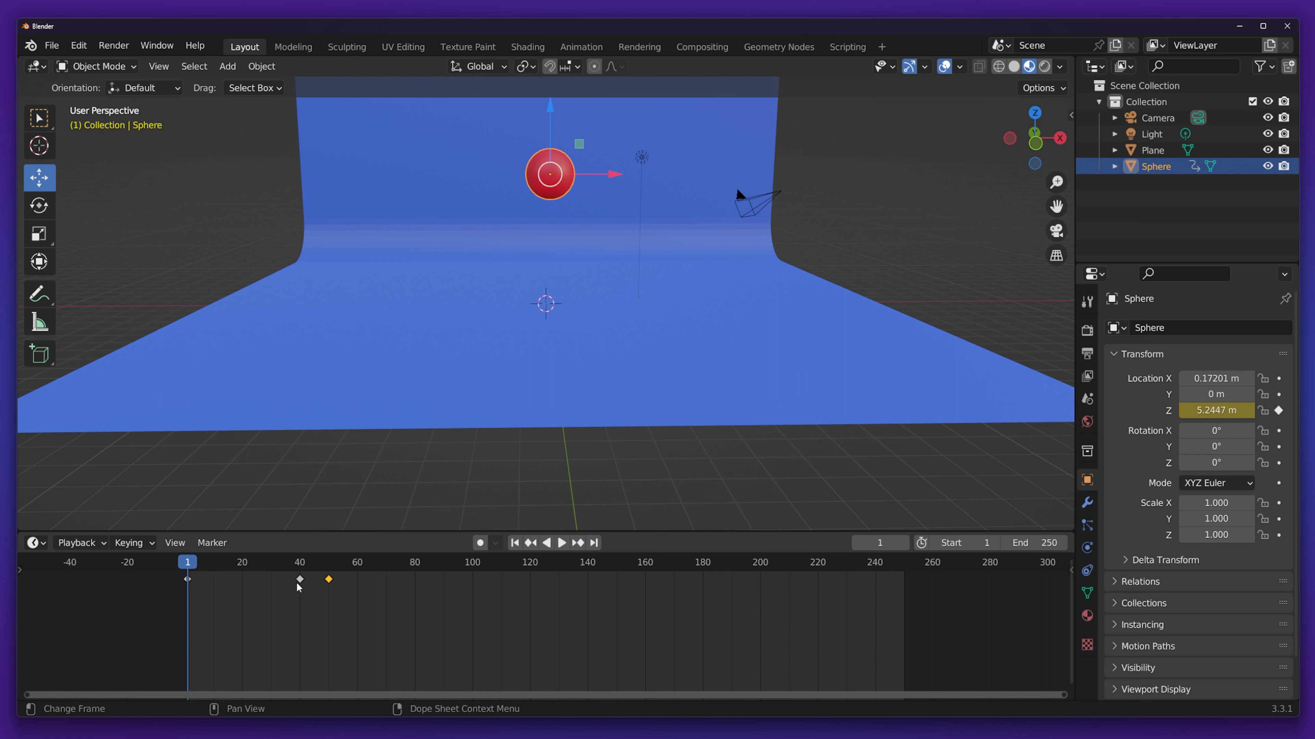
{"action": "mouse_move", "coordinate": [195, 567]}
{"action": "left_mouse_down"}
{"action": "mouse_move", "coordinate": [332, 568]}
{"action": "mouse_move", "coordinate": [187, 572]}
{"action": "left_mouse_up"}
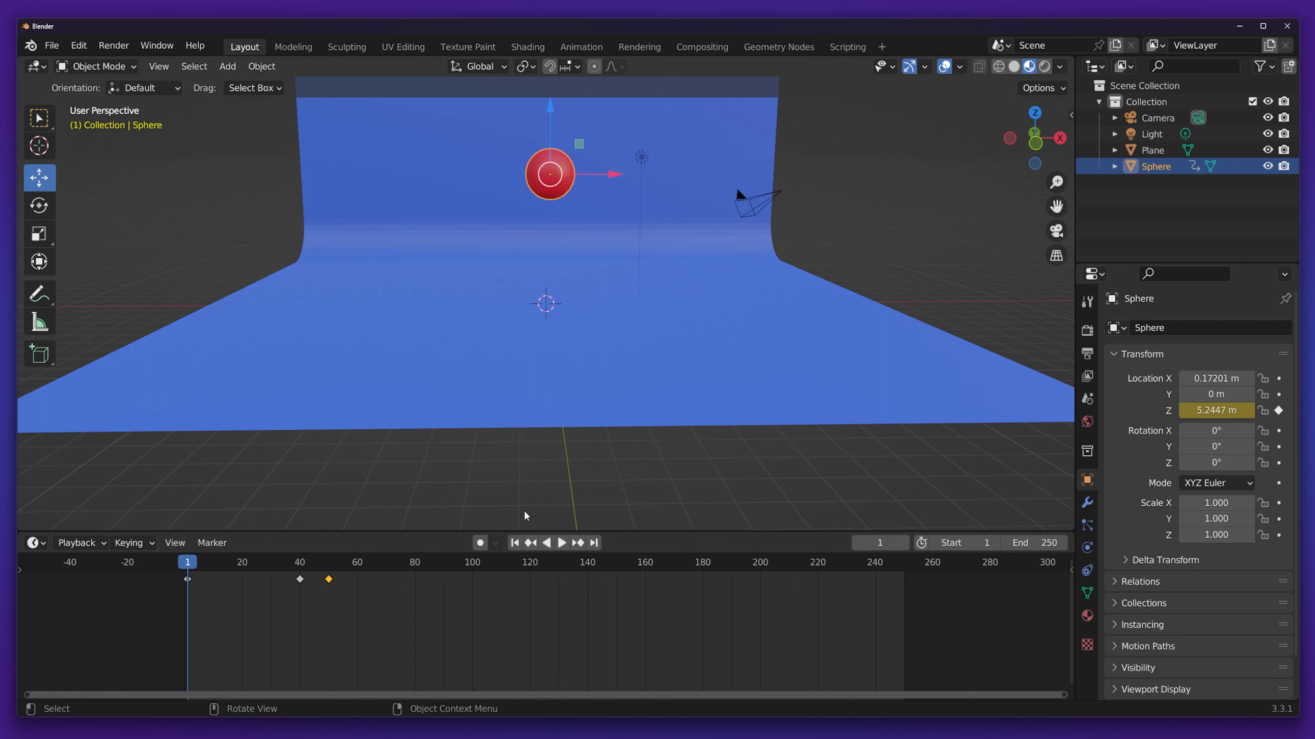
{"action": "left_click", "coordinate": [566, 543]}
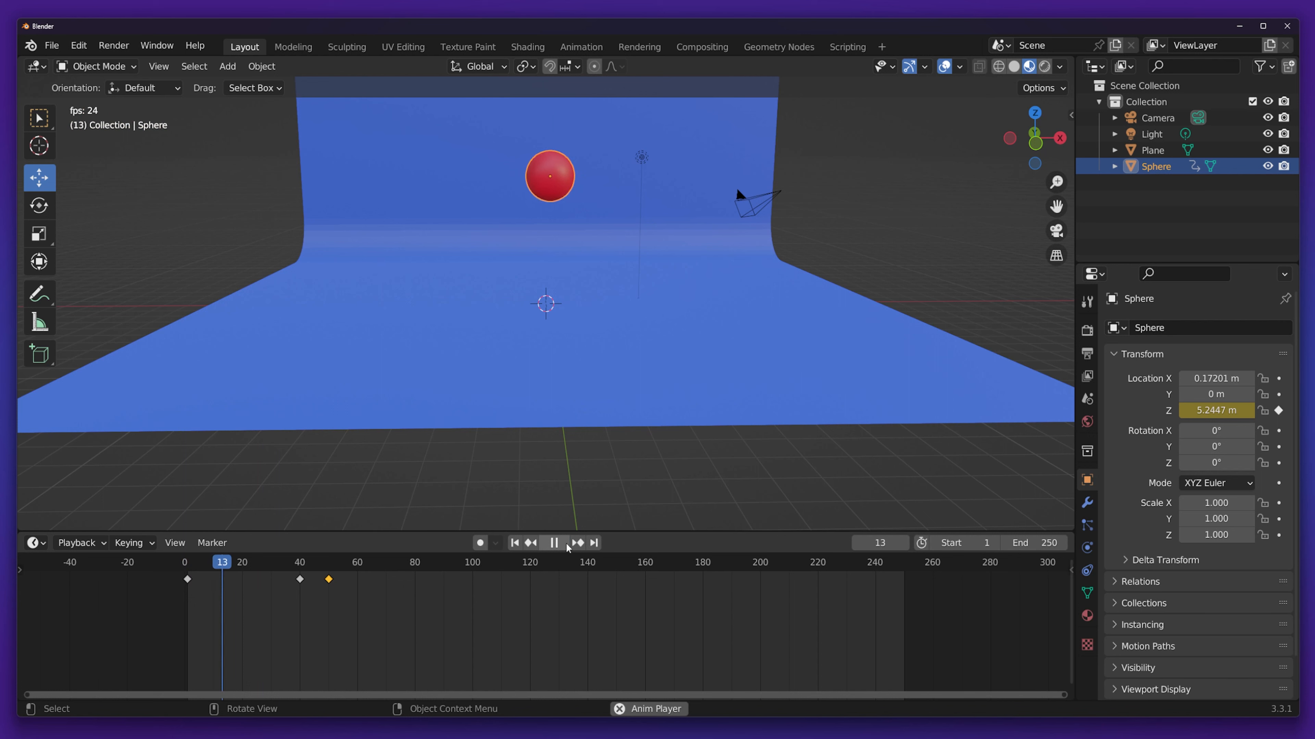
{"action": "left_click", "coordinate": [558, 545]}
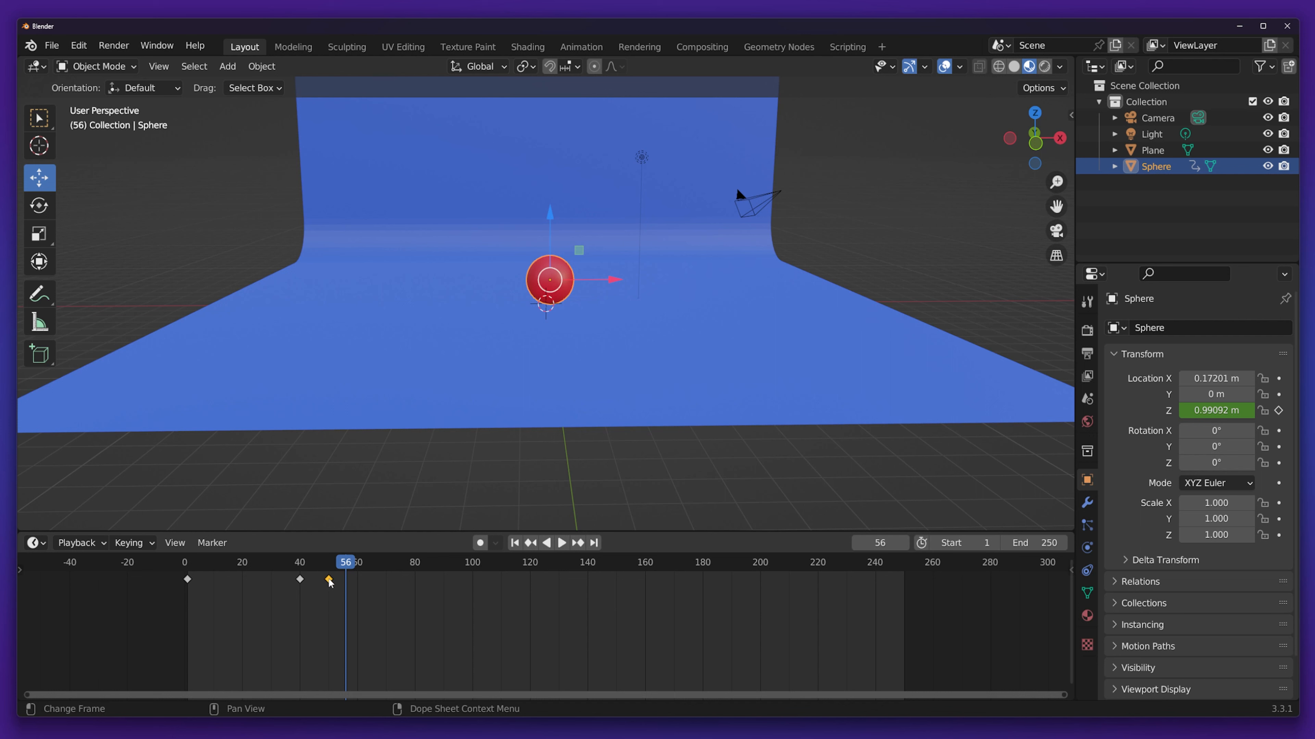
Move the selected keyframe from frame 50 to frame 60 and play back the result from frame 1.
{"action": "key", "text": "g"}
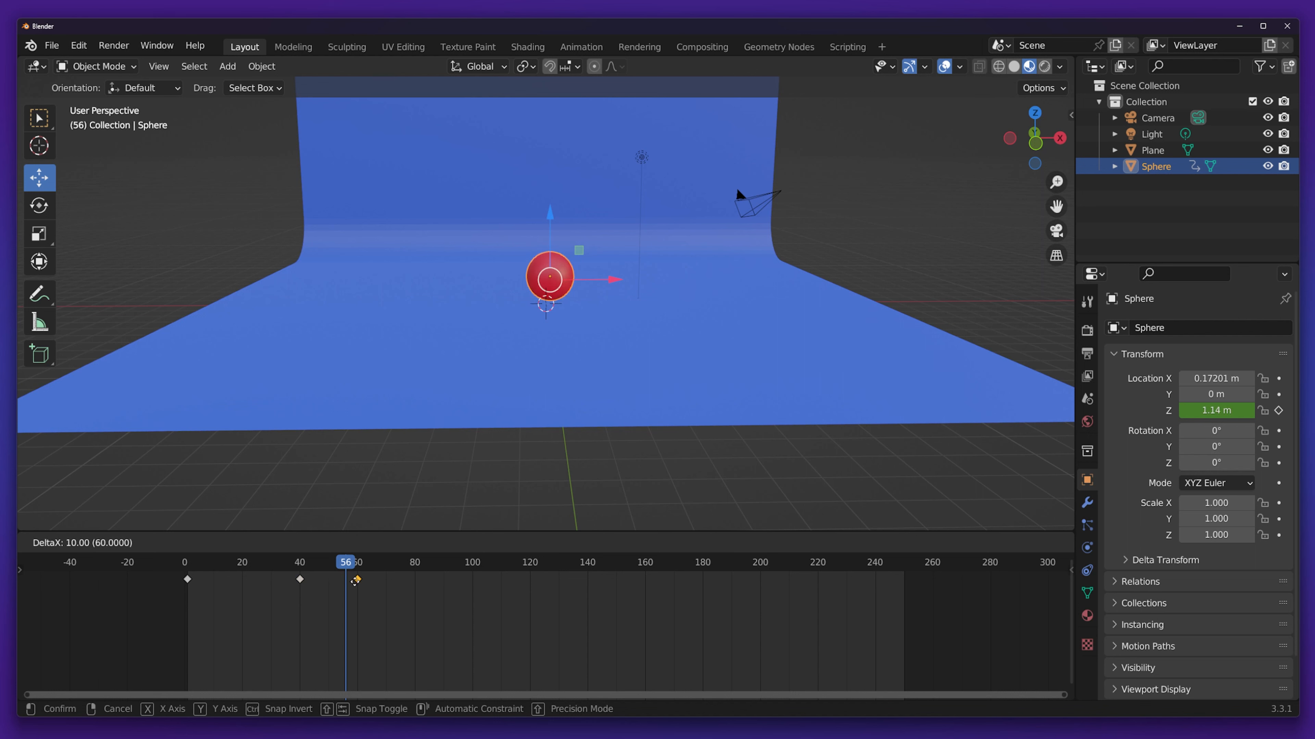
{"action": "left_click", "coordinate": [354, 582]}
{"action": "left_click_drag", "start_coordinate": [346, 564], "coordinate": [187, 564]}
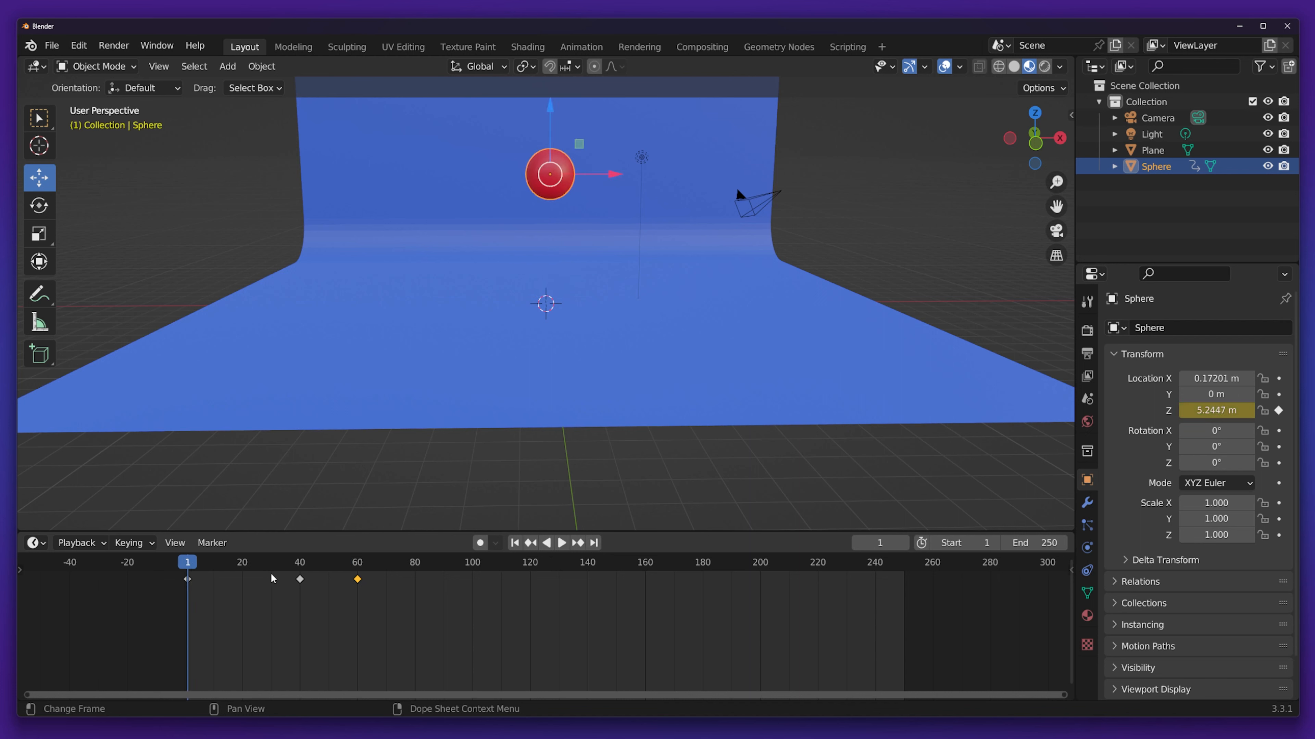
{"action": "left_click", "coordinate": [560, 543]}
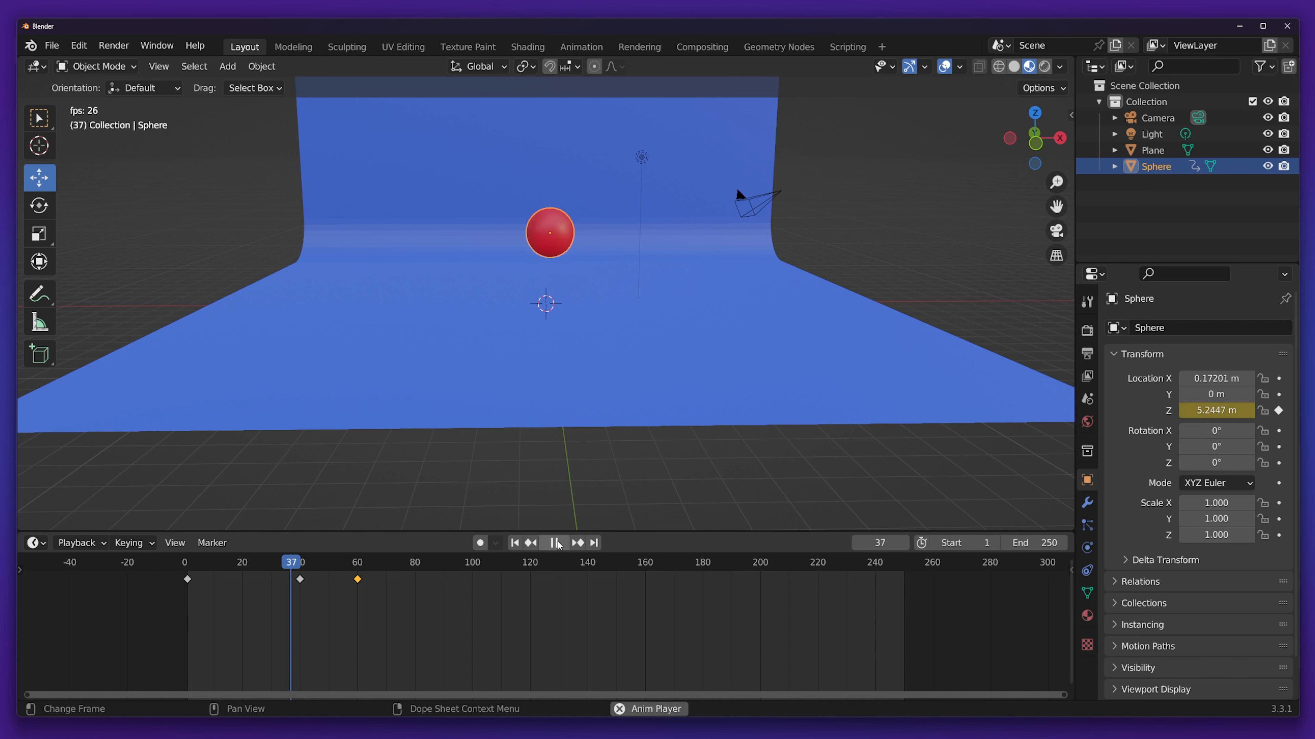
{"action": "left_click", "coordinate": [556, 542]}
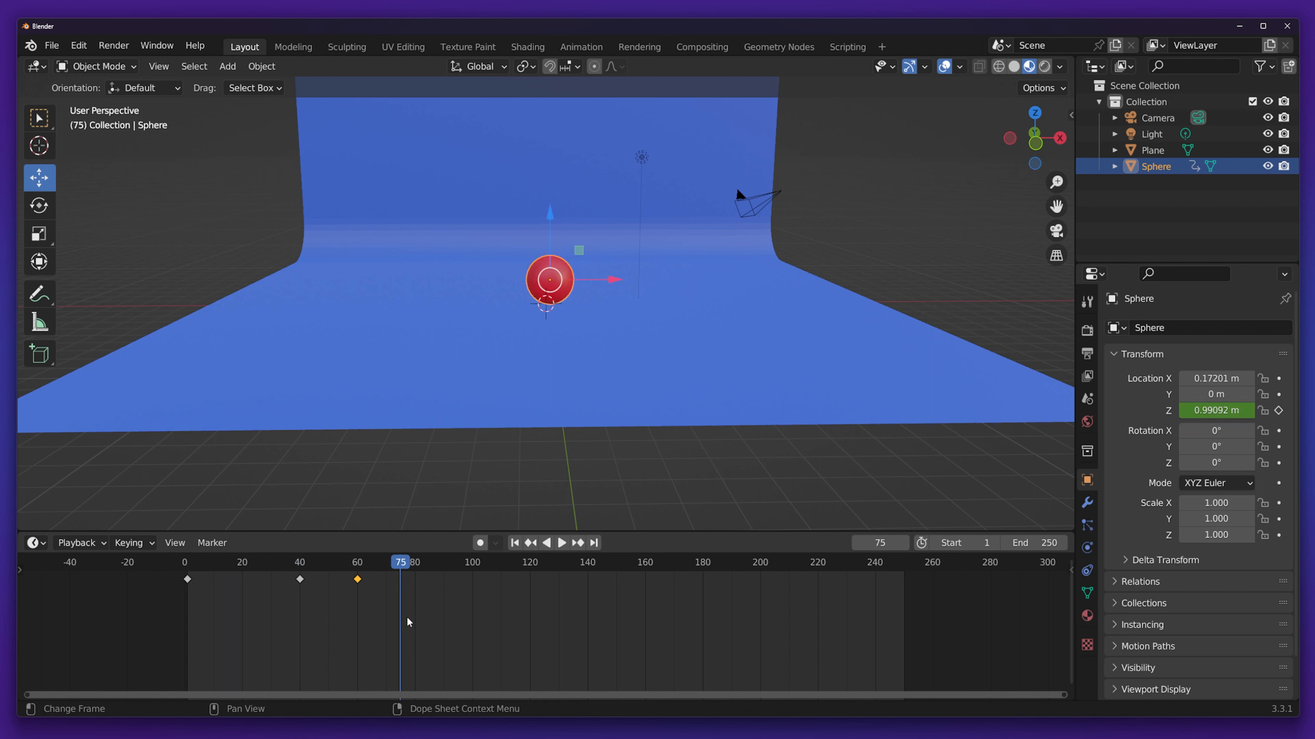
At frame 70, raise the sphere to about Z 1.32 m and keyframe its Z location.
{"action": "left_click_drag", "start_coordinate": [397, 564], "coordinate": [409, 560]}
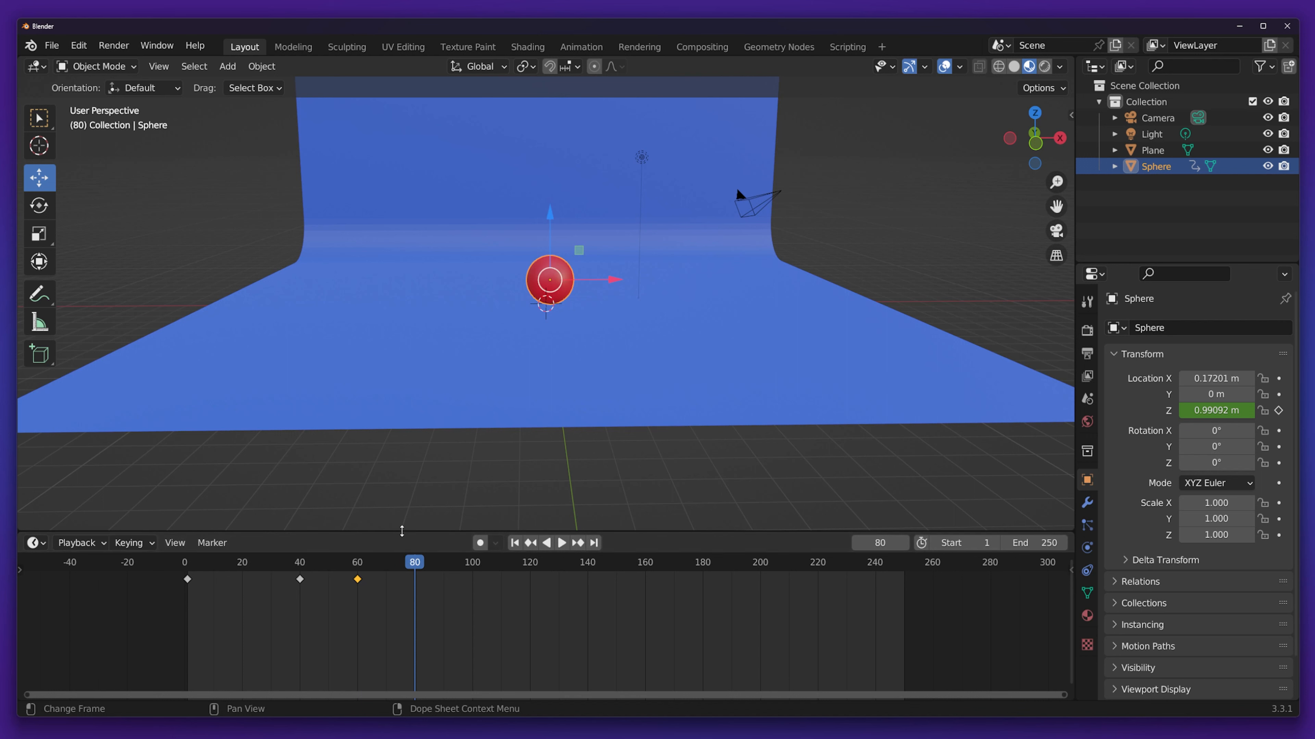
{"action": "left_click_drag", "start_coordinate": [415, 567], "coordinate": [387, 578]}
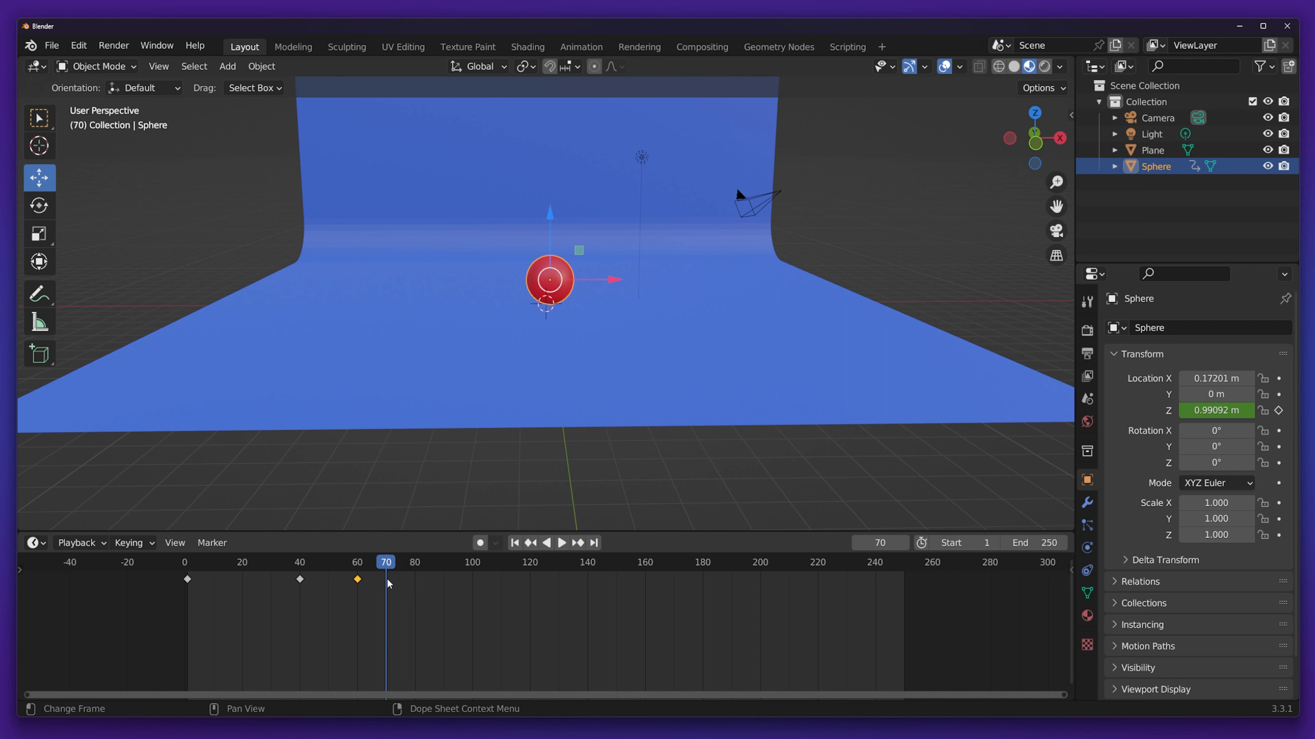
{"action": "left_click_drag", "start_coordinate": [550, 244], "coordinate": [545, 236]}
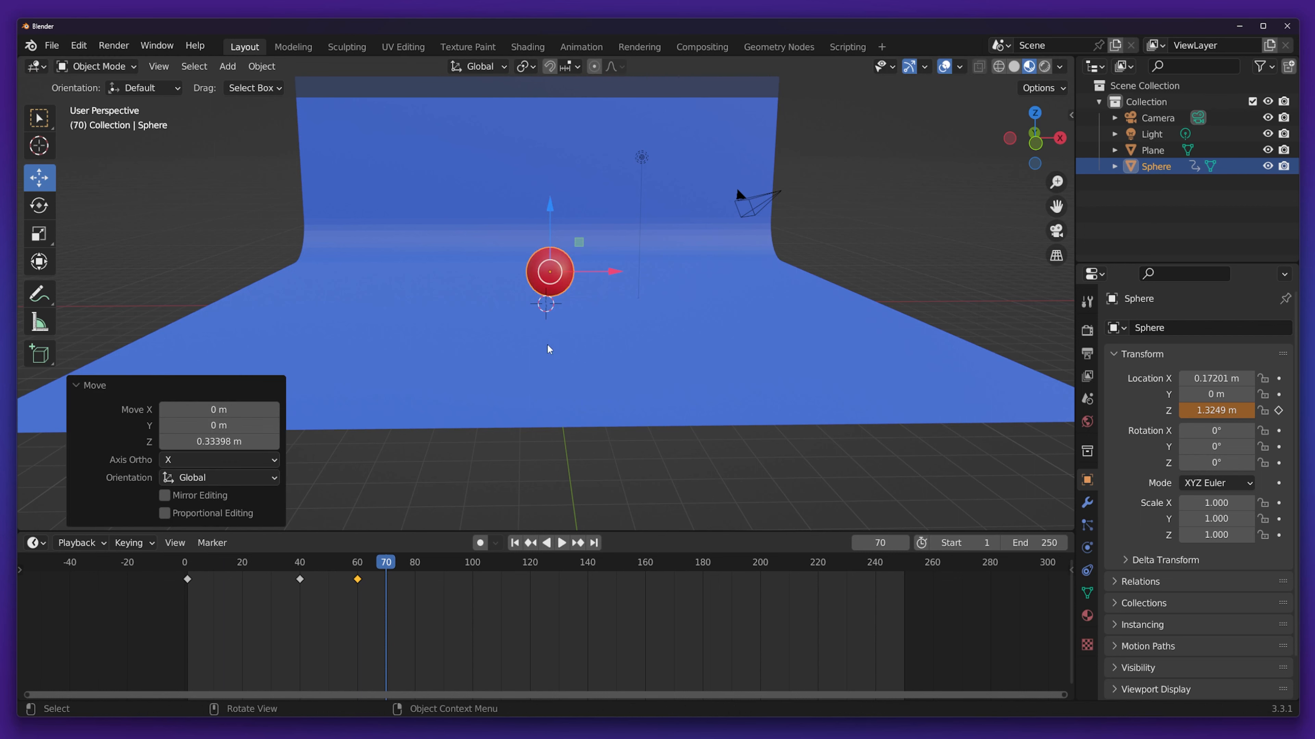
{"action": "left_click", "coordinate": [1279, 410]}
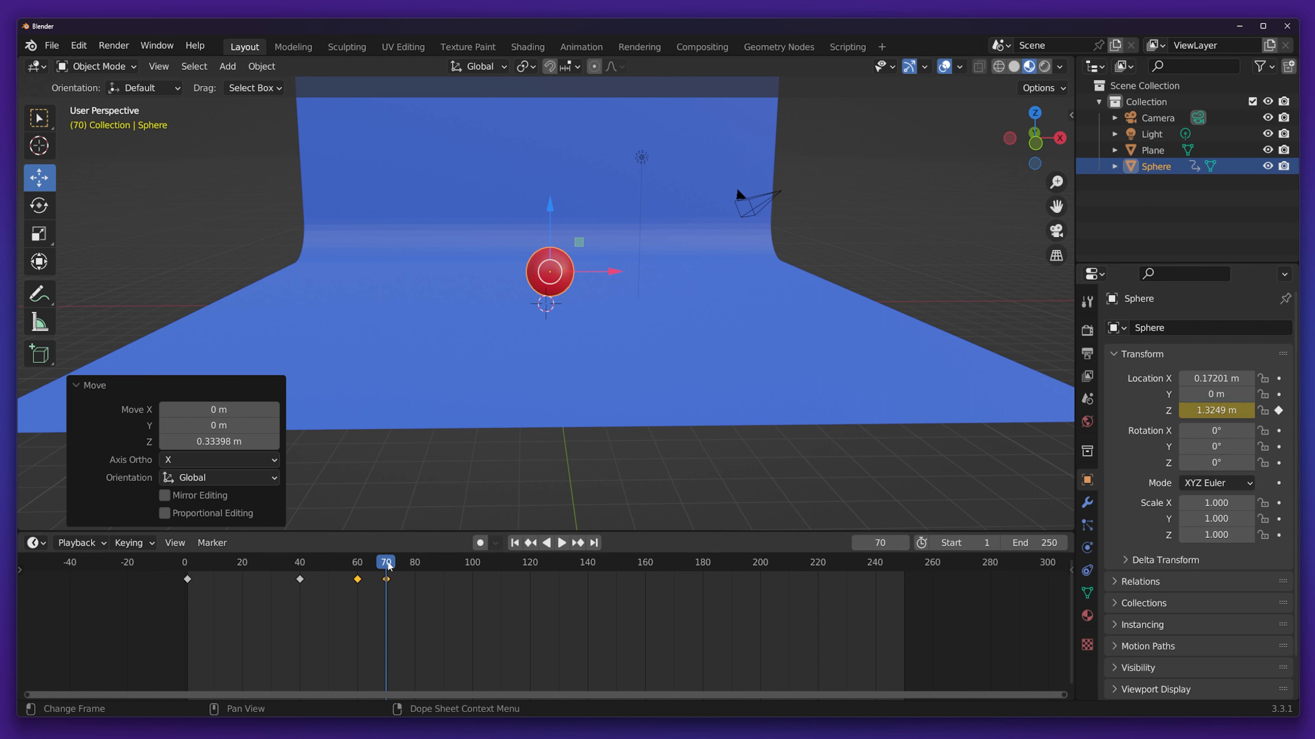
At frame 80, lower the sphere to about Z 0.86 m and keyframe its Z location.
{"action": "mouse_move", "coordinate": [389, 566]}
{"action": "left_mouse_down"}
{"action": "mouse_move", "coordinate": [309, 570]}
{"action": "mouse_move", "coordinate": [414, 567]}
{"action": "left_mouse_up"}
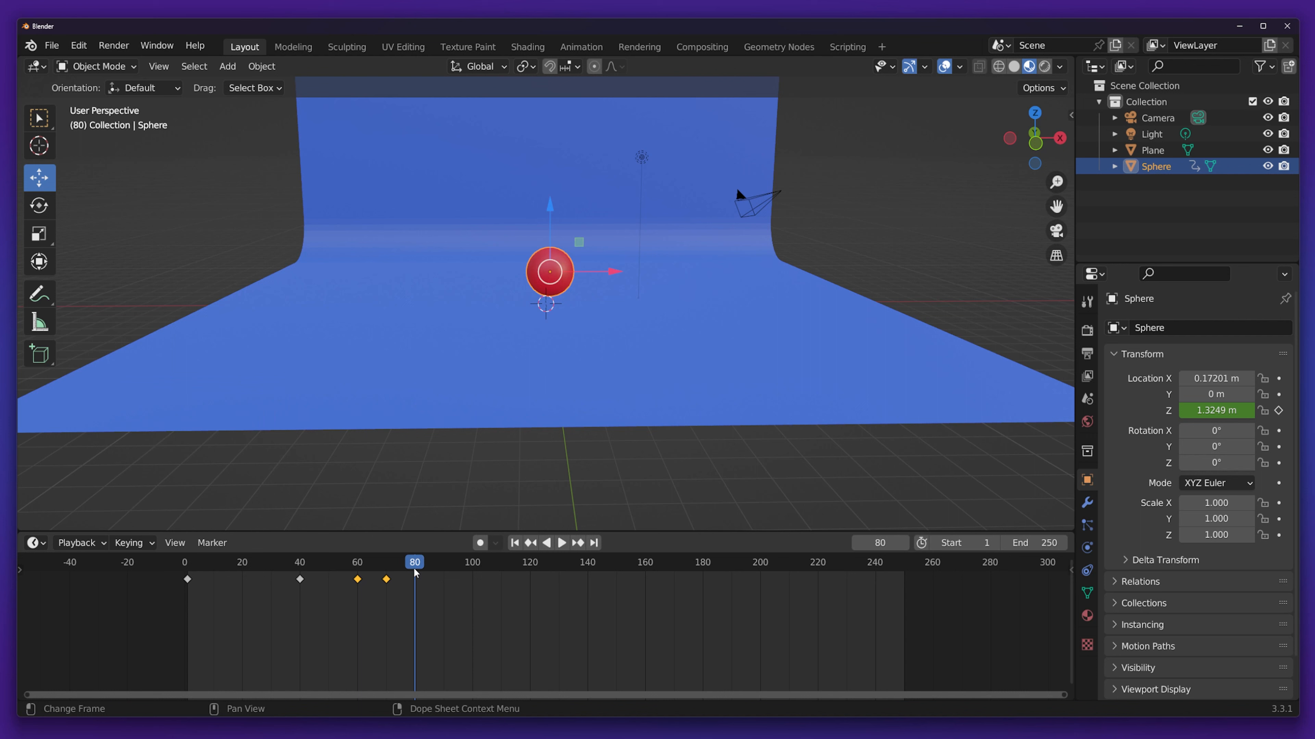
{"action": "left_click", "coordinate": [554, 205]}
{"action": "left_click", "coordinate": [561, 269]}
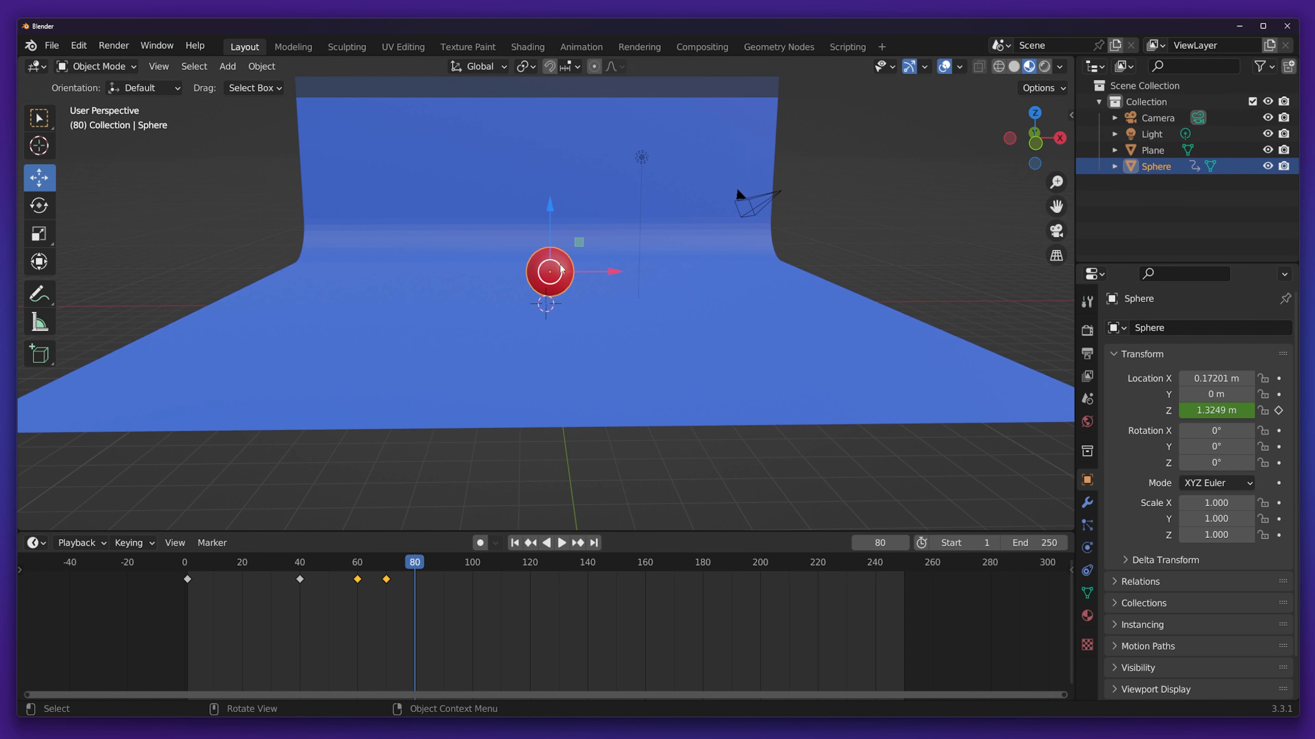
{"action": "left_click_drag", "start_coordinate": [551, 215], "coordinate": [551, 227]}
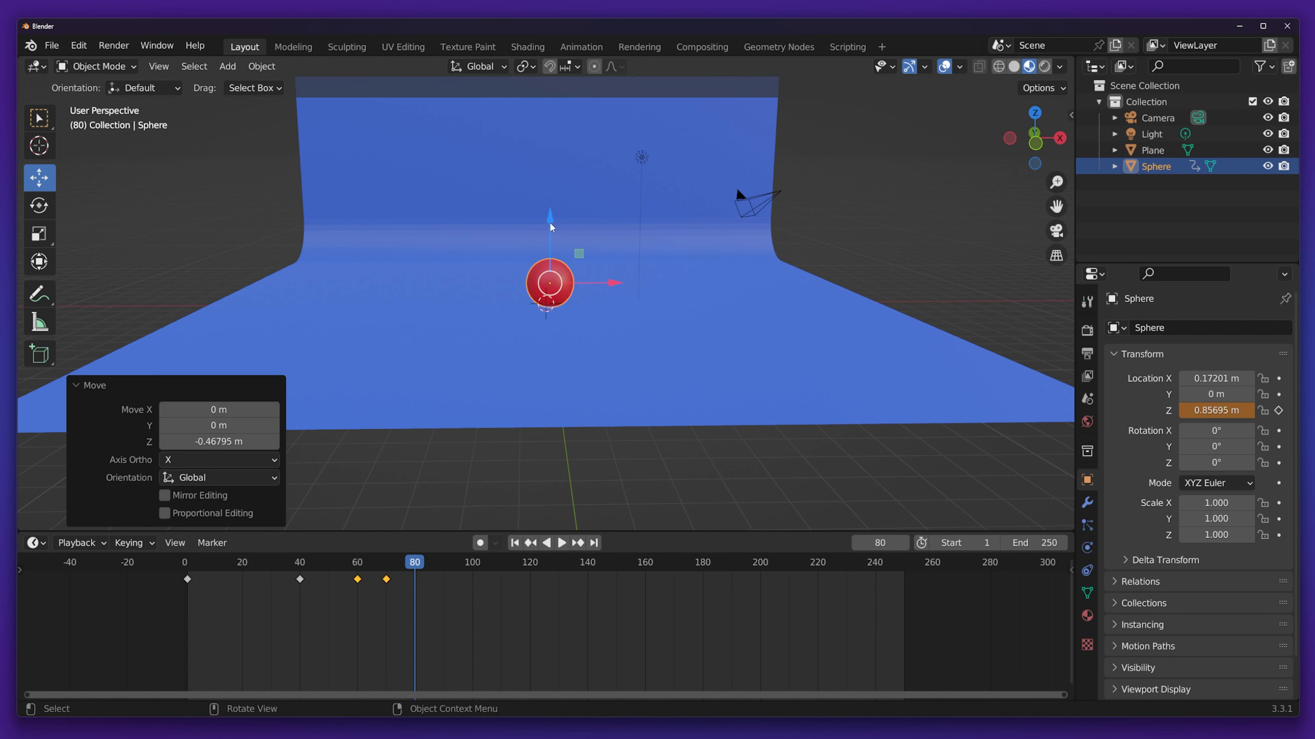
{"action": "left_click", "coordinate": [1278, 410]}
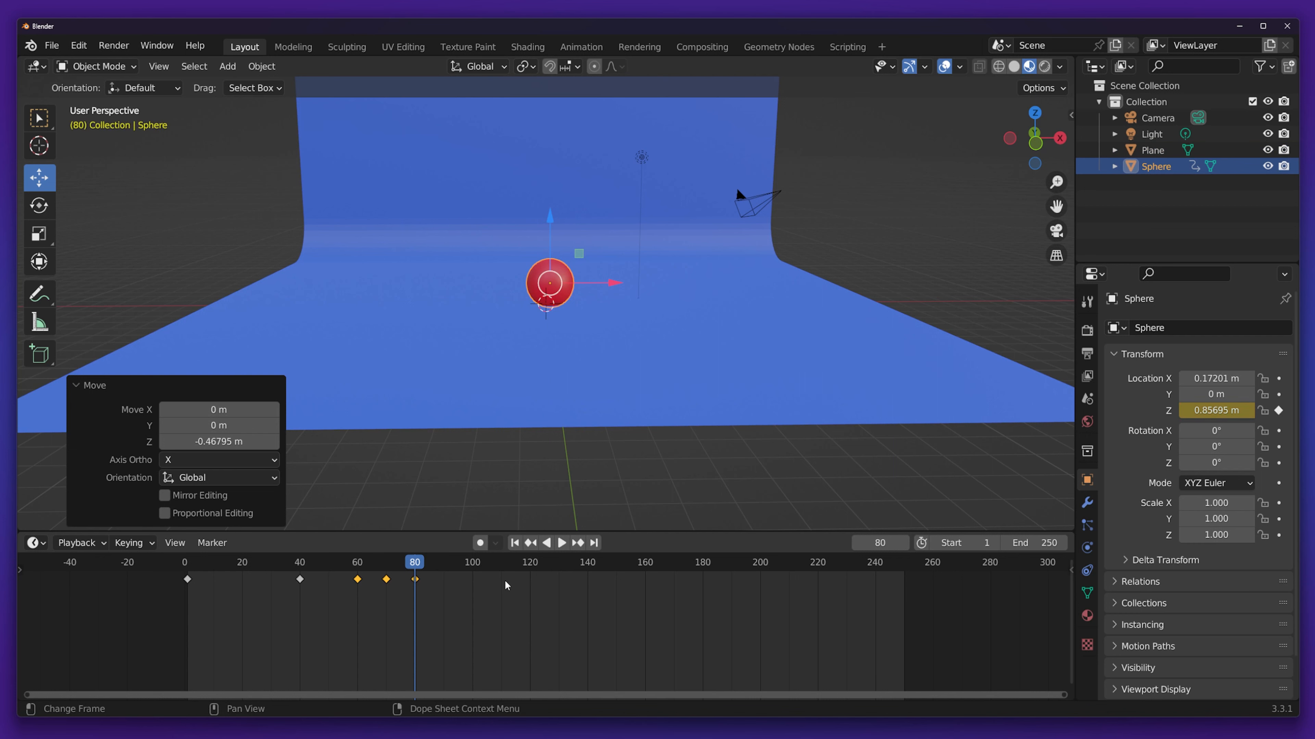
Play back the animation from frame 1 to review the sphere's fall and small rebound.
{"action": "left_click_drag", "start_coordinate": [417, 568], "coordinate": [188, 569]}
{"action": "left_click", "coordinate": [561, 542]}
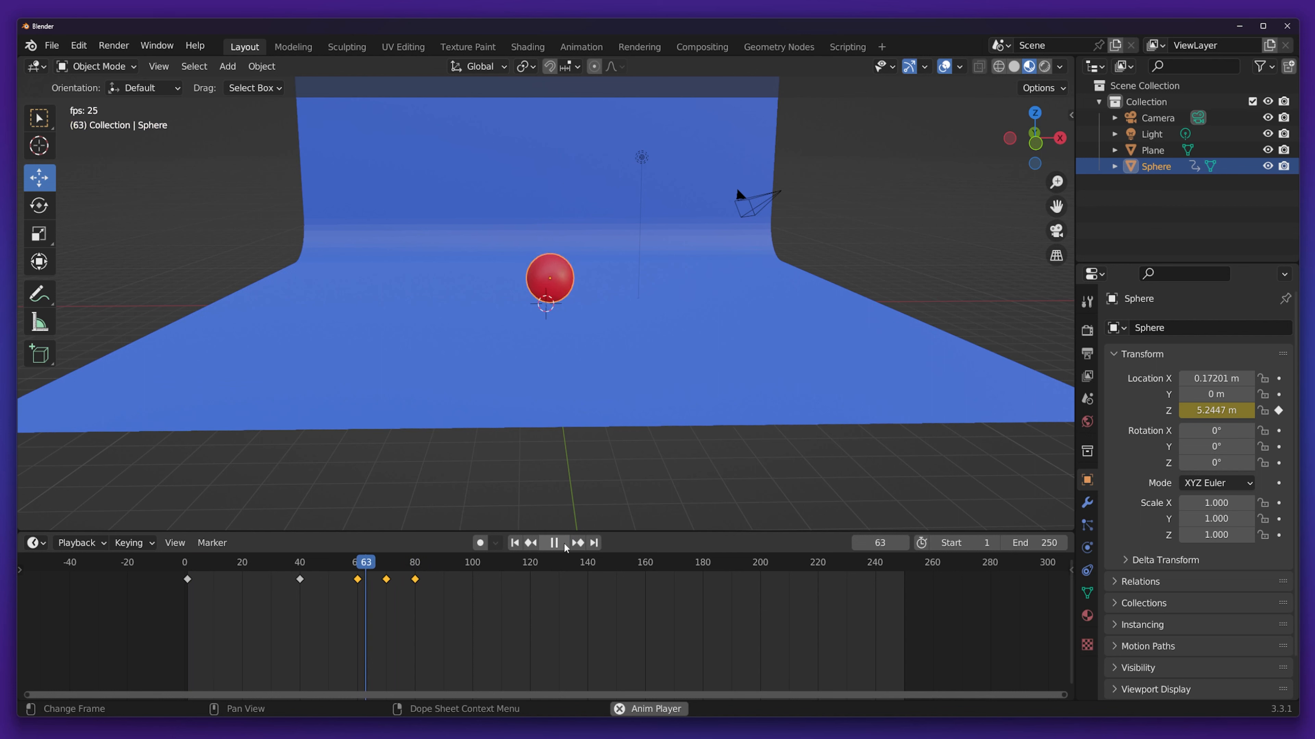
{"action": "left_click", "coordinate": [563, 543]}
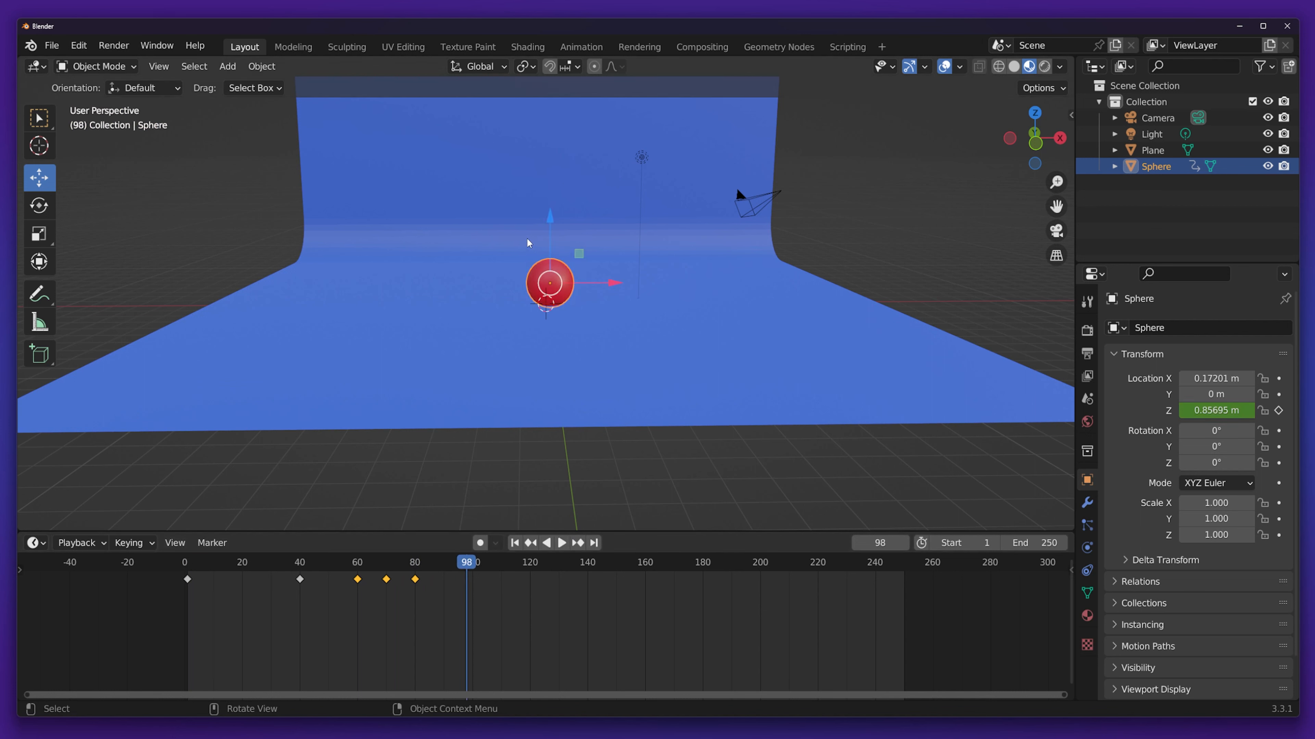
Examine the sphere's contact with the floor around frame 60 up close, and return the playhead to frame 1.
{"action": "left_click", "coordinate": [489, 461]}
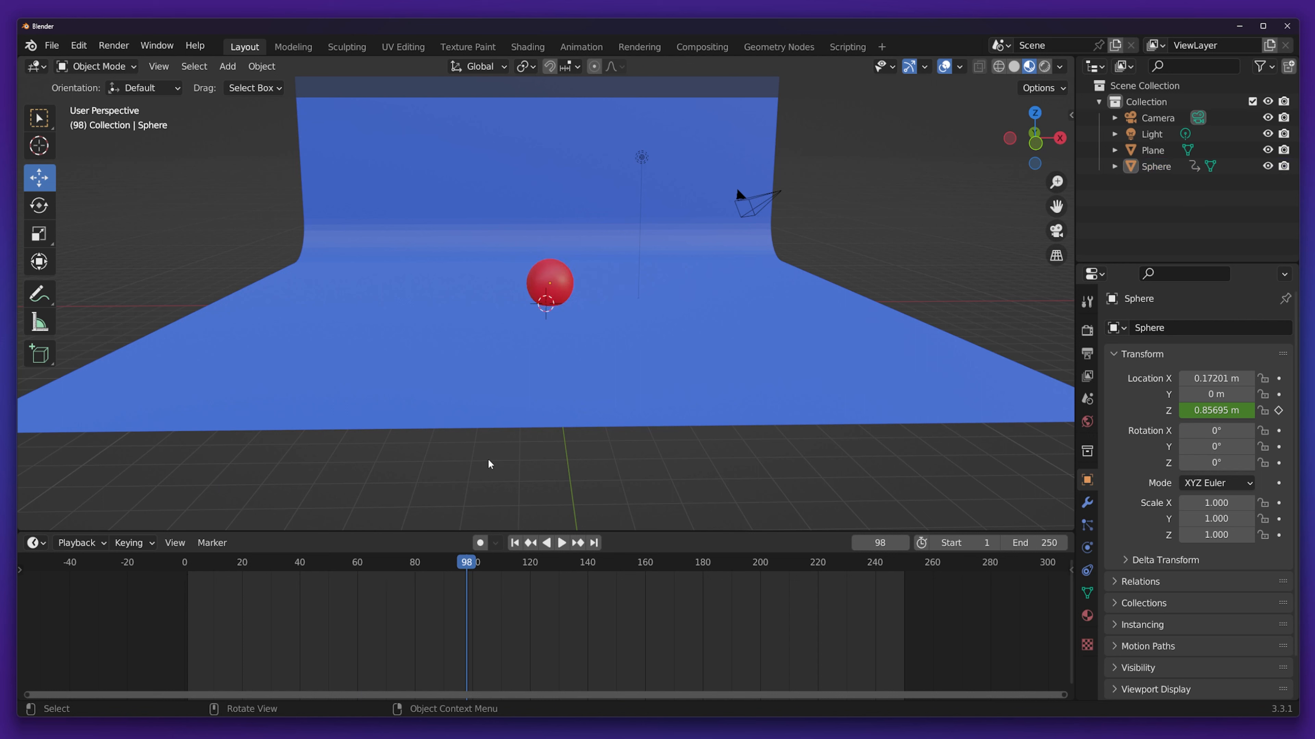
{"action": "scroll", "coordinate": [521, 276], "scroll_direction": "up", "scroll_amount": 2}
{"action": "middle_click_drag", "start_coordinate": [593, 252], "coordinate": [590, 269]}
{"action": "scroll", "coordinate": [590, 268], "scroll_direction": "down", "scroll_amount": 1}
{"action": "left_click", "coordinate": [568, 280]}
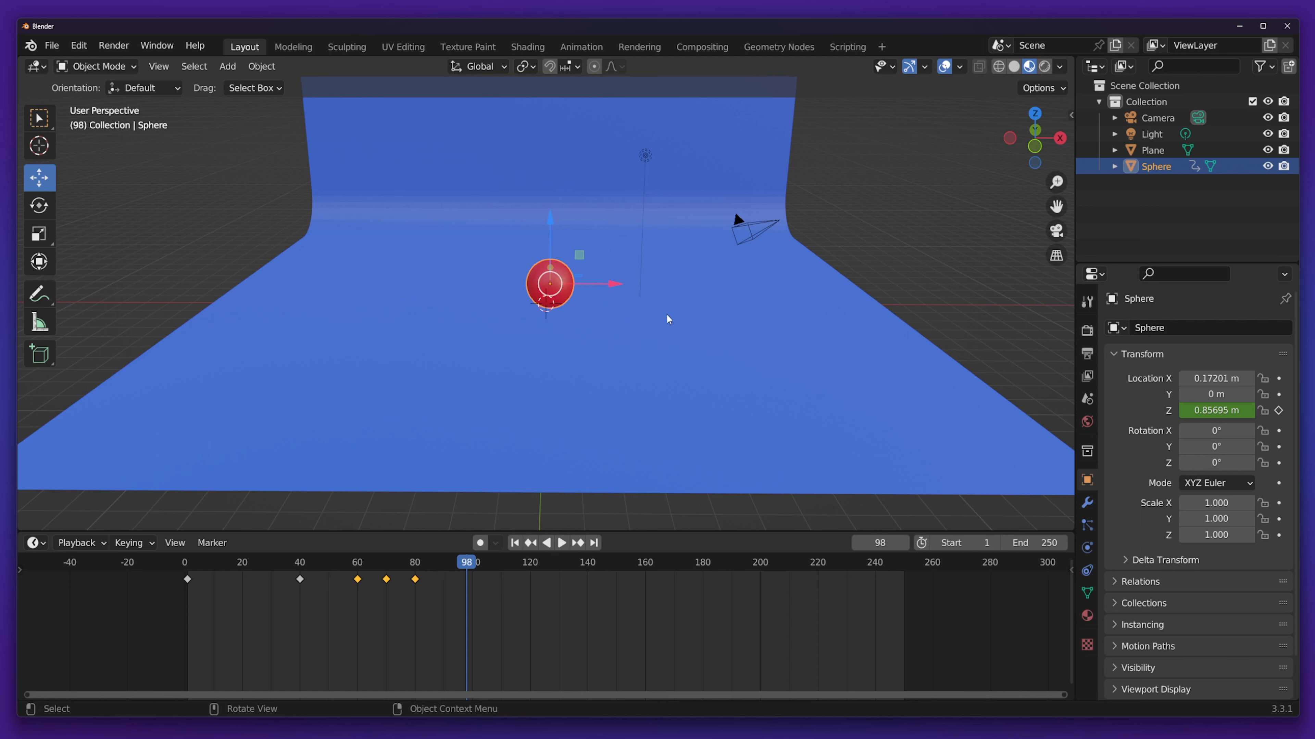
{"action": "left_click_drag", "start_coordinate": [466, 596], "coordinate": [354, 567]}
{"action": "scroll", "coordinate": [530, 319], "scroll_direction": "up", "scroll_amount": 3}
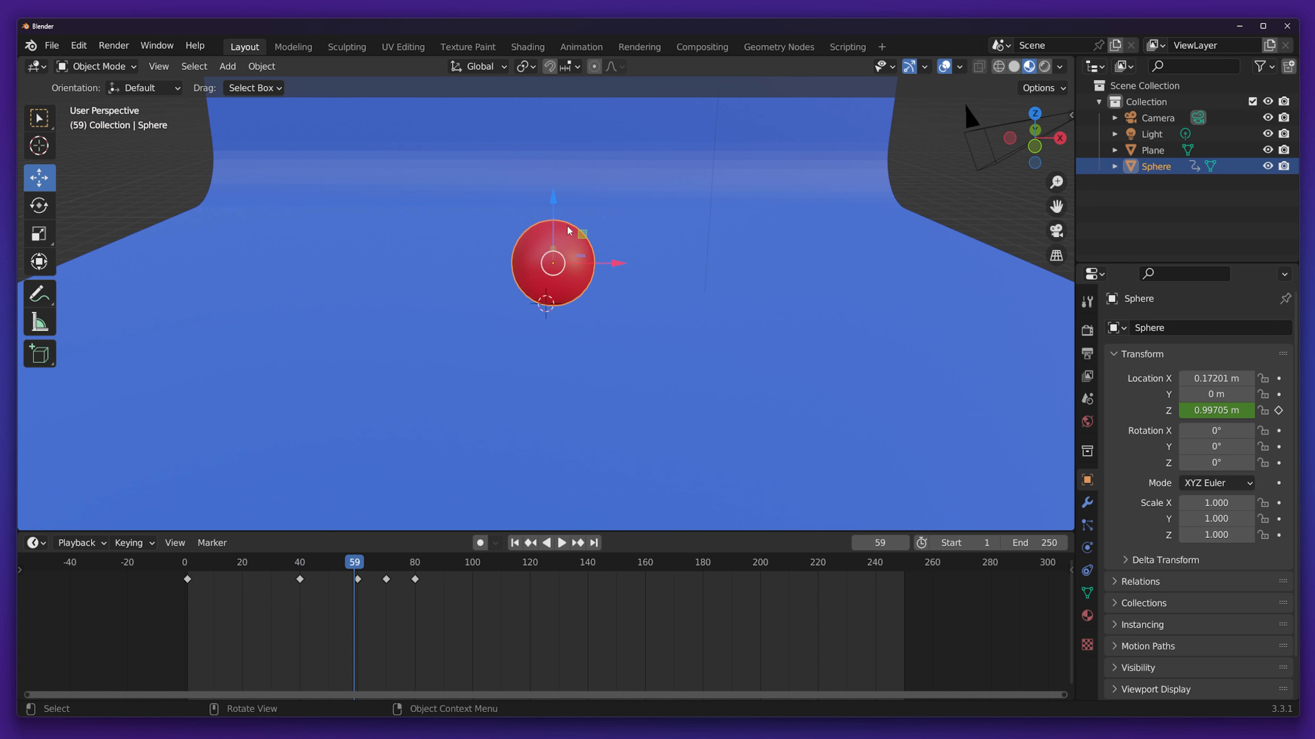
{"action": "left_click_drag", "start_coordinate": [187, 565], "coordinate": [359, 568]}
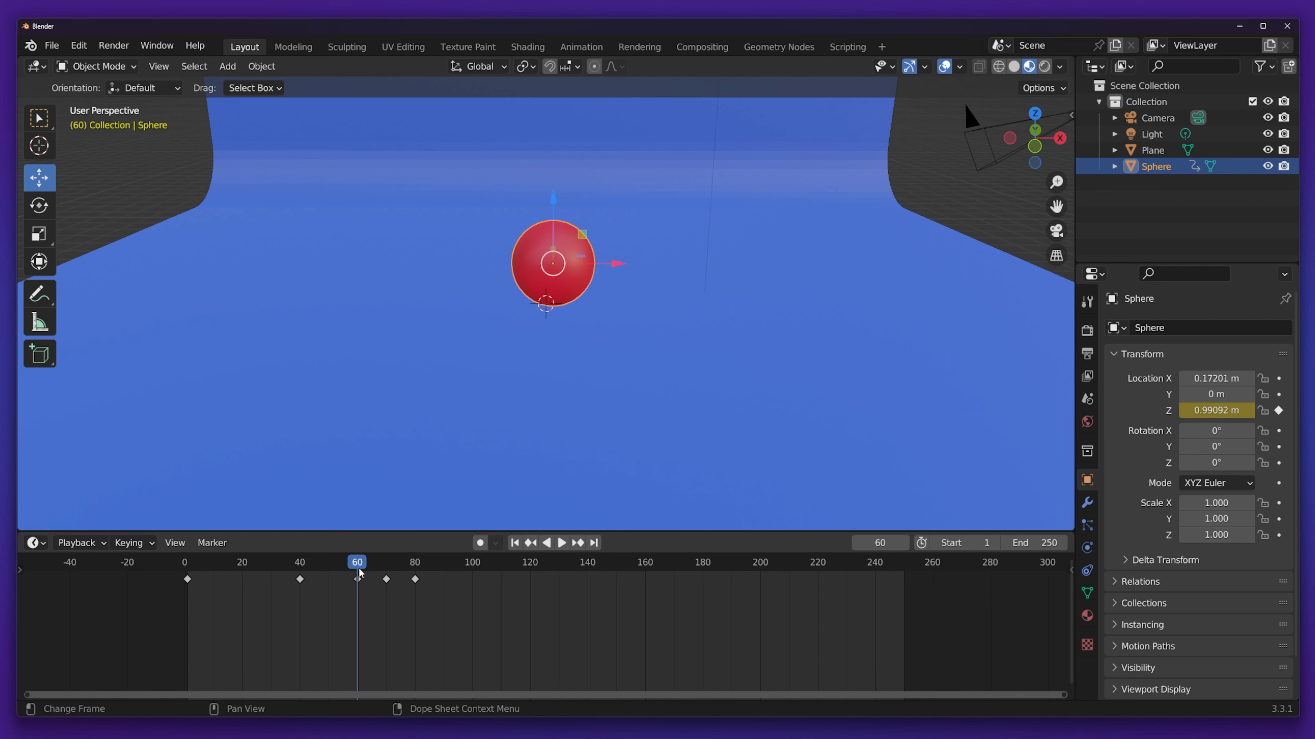
{"action": "left_click", "coordinate": [187, 554]}
{"action": "key", "text": "space"}
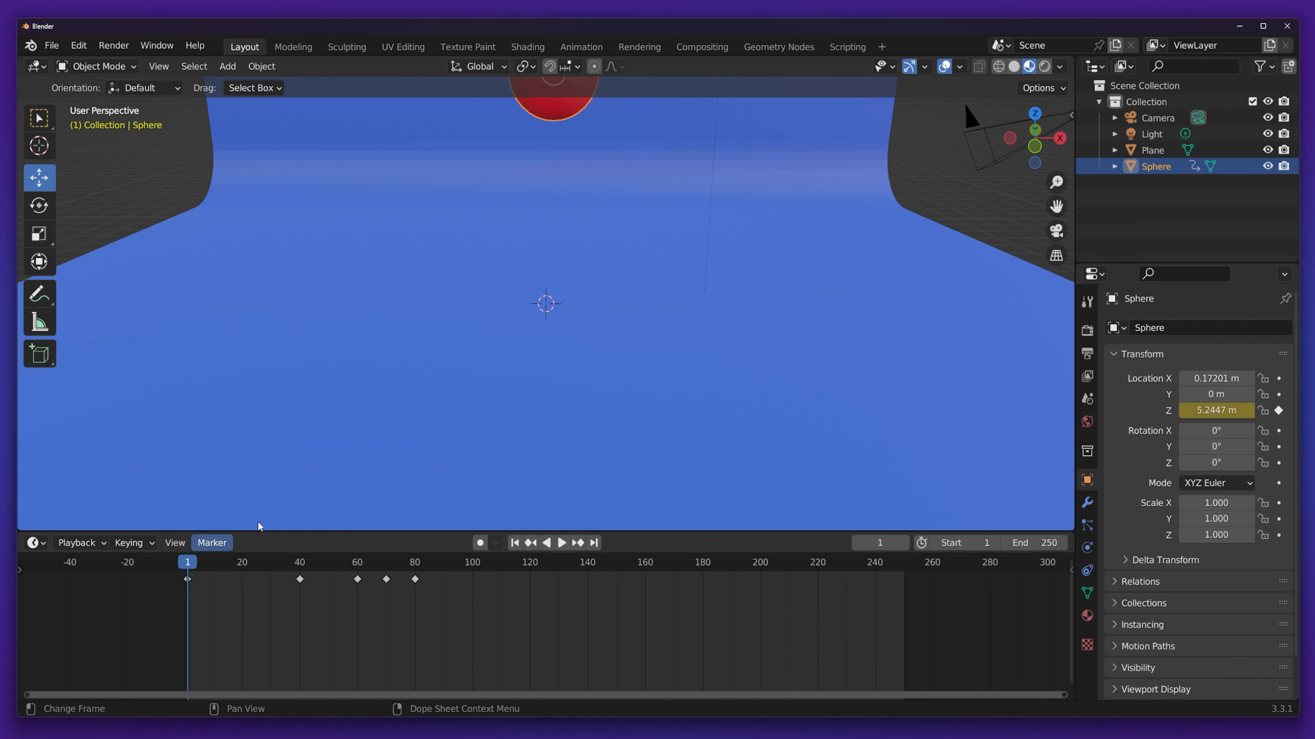
Keyframe the sphere's Z scale at 1.000 on frame 1.
{"action": "scroll", "coordinate": [520, 280], "scroll_direction": "down", "scroll_amount": 3}
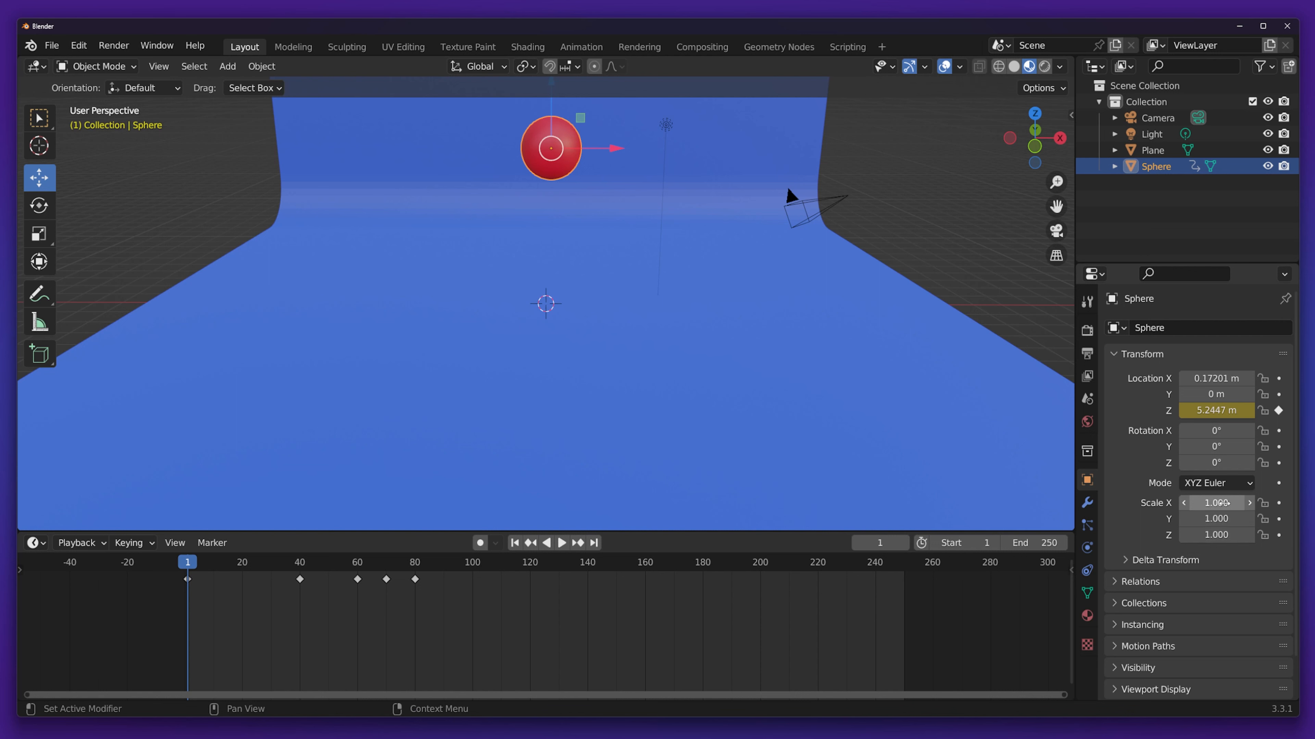
{"action": "left_click_drag", "start_coordinate": [1221, 535], "coordinate": [1186, 535]}
{"action": "key", "text": "Escape"}
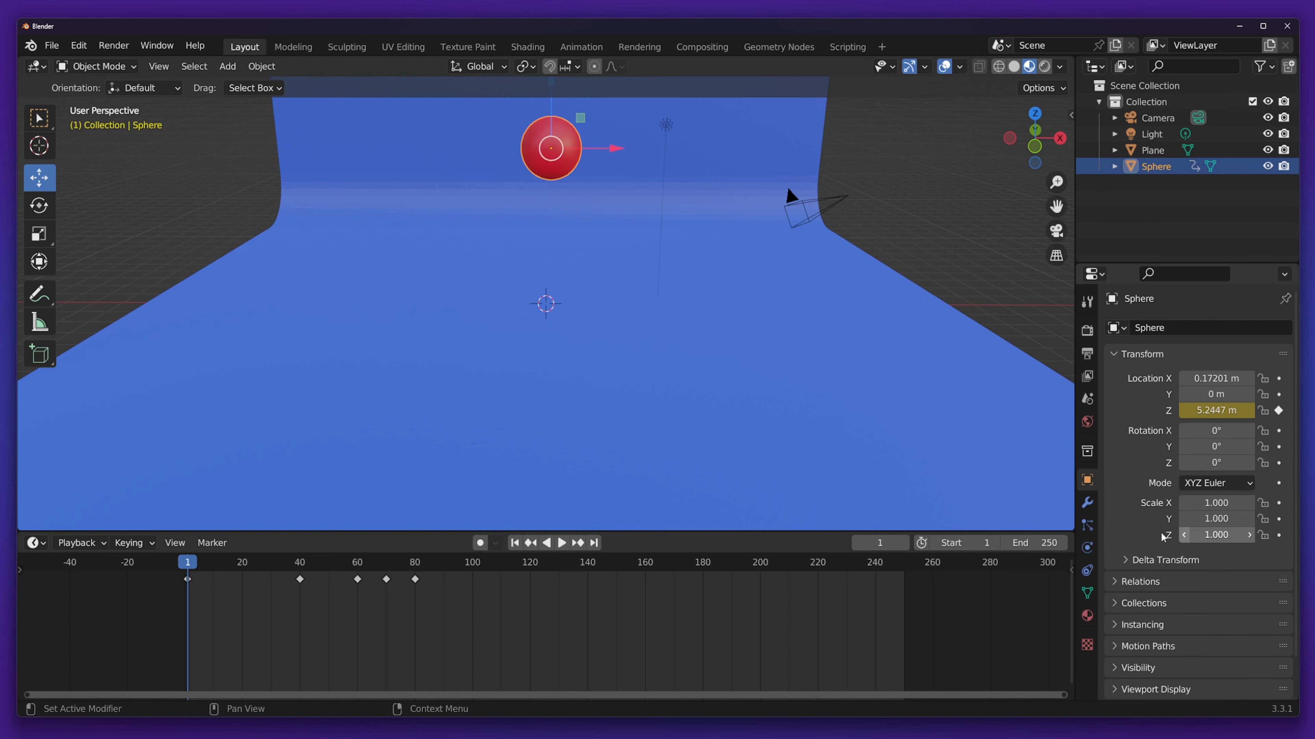
{"action": "left_click_drag", "start_coordinate": [188, 564], "coordinate": [188, 574]}
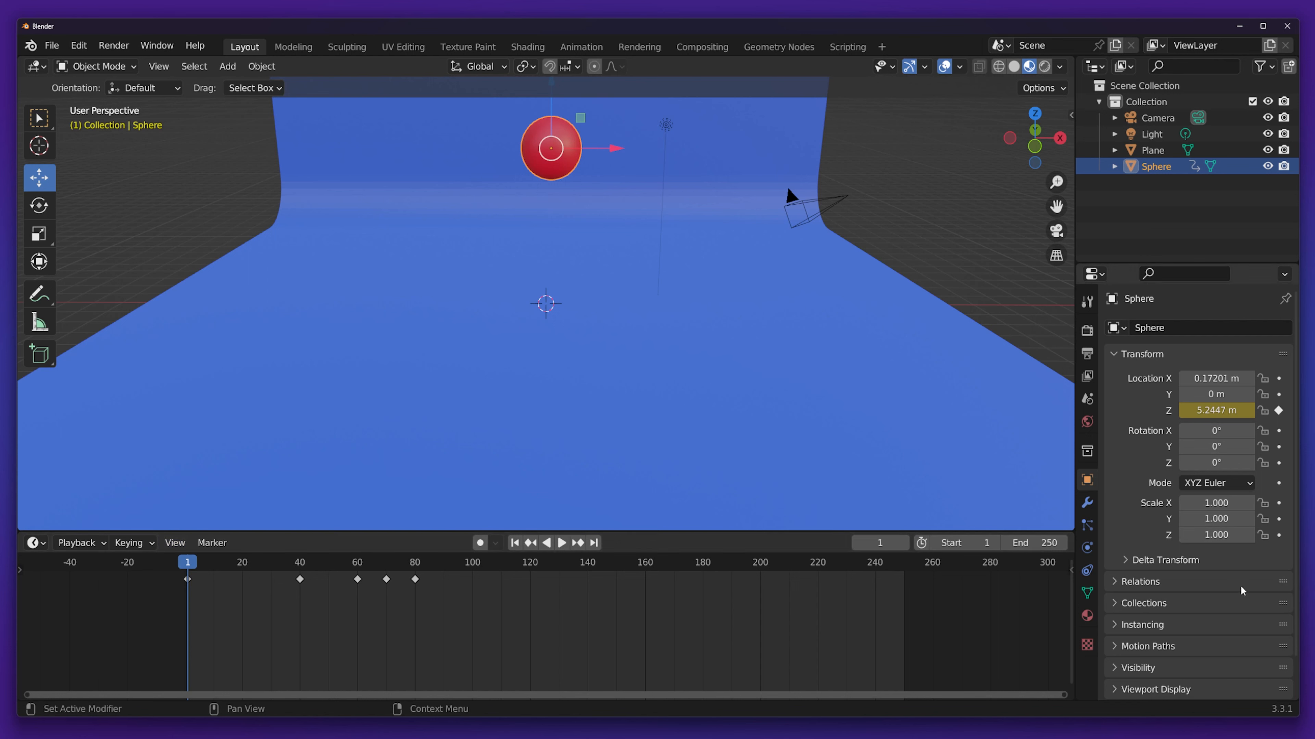
{"action": "left_click", "coordinate": [1278, 535]}
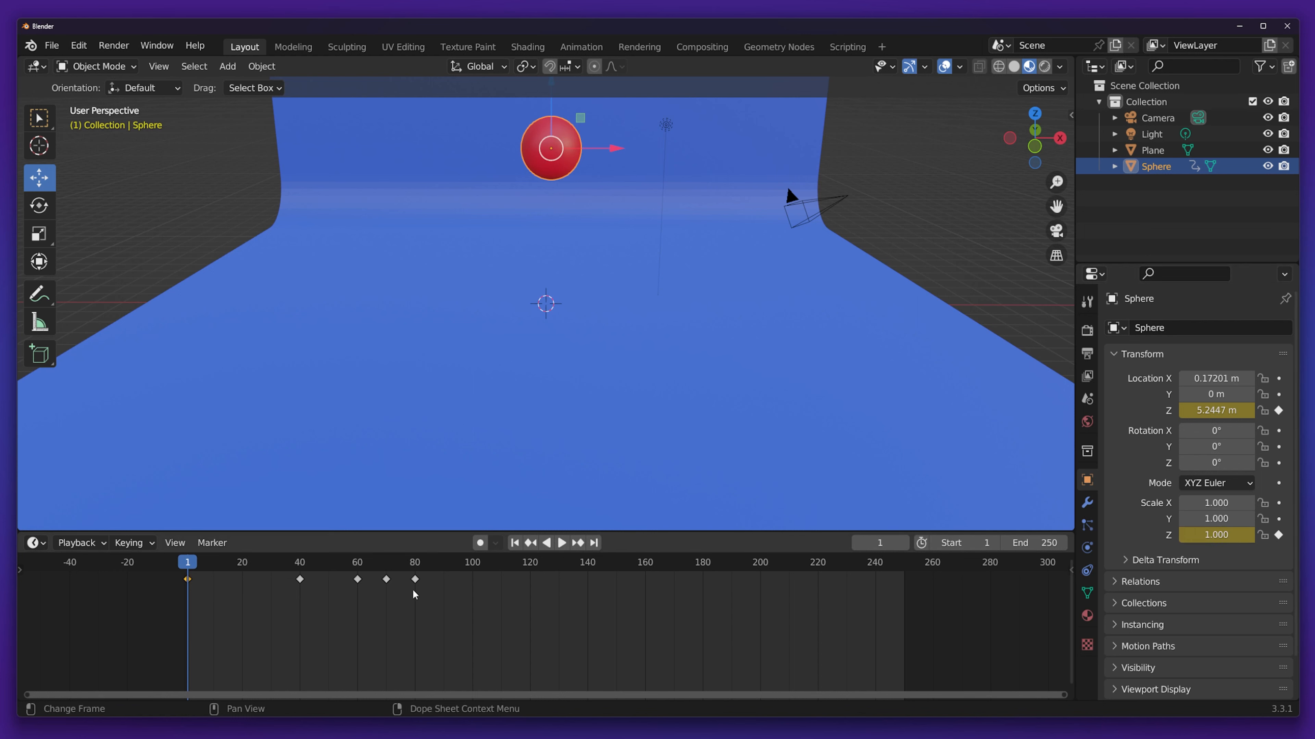
Scrub to frame 53, just before the sphere's impact, and keyframe its Z scale at 1.000.
{"action": "key", "text": "space"}
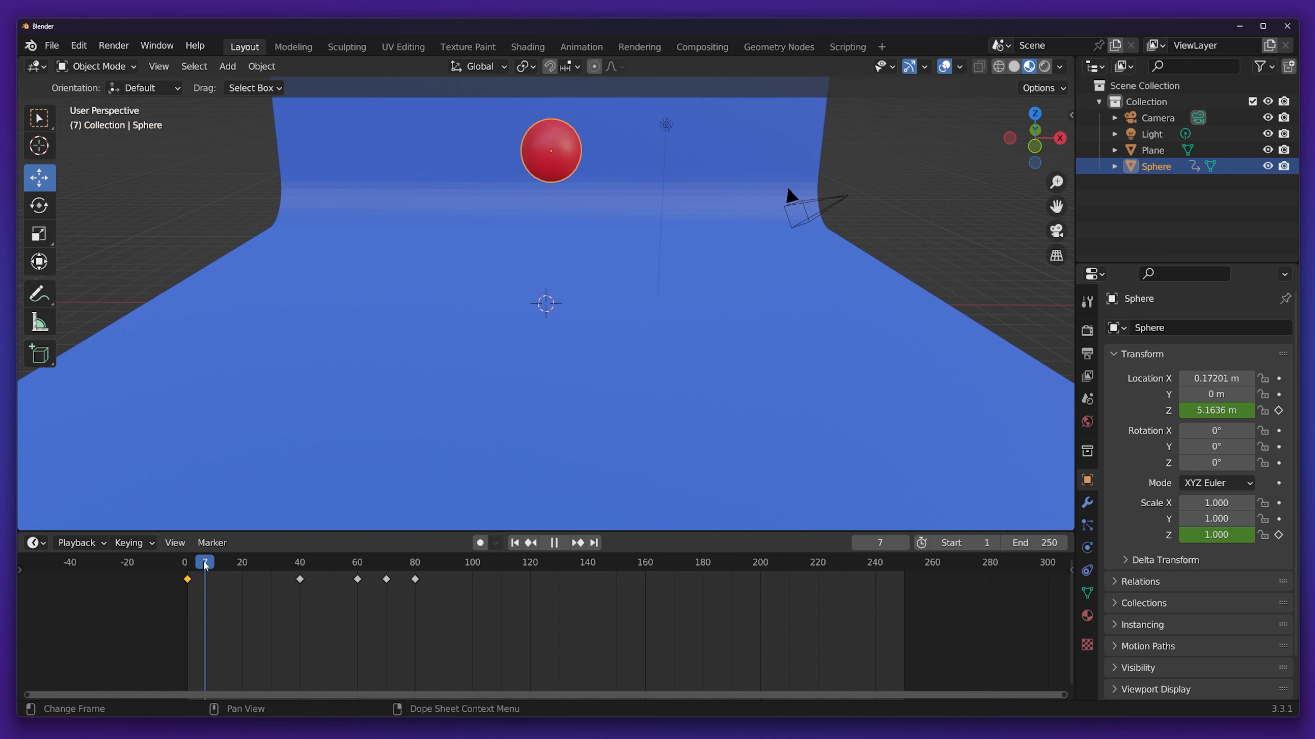
{"action": "key", "text": "space"}
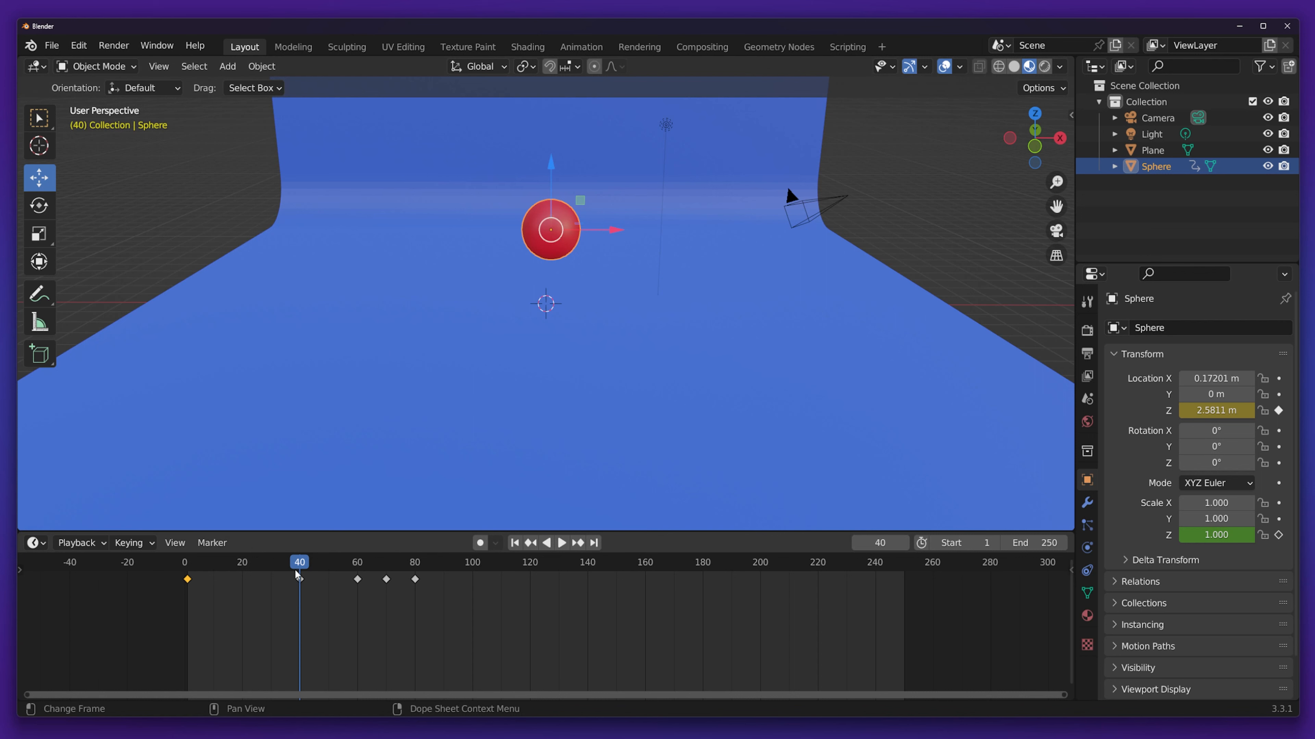
{"action": "key", "text": "space"}
{"action": "mouse_move", "coordinate": [348, 572]}
{"action": "left_mouse_down"}
{"action": "mouse_move", "coordinate": [279, 566]}
{"action": "mouse_move", "coordinate": [355, 566]}
{"action": "mouse_move", "coordinate": [336, 566]}
{"action": "left_mouse_up"}
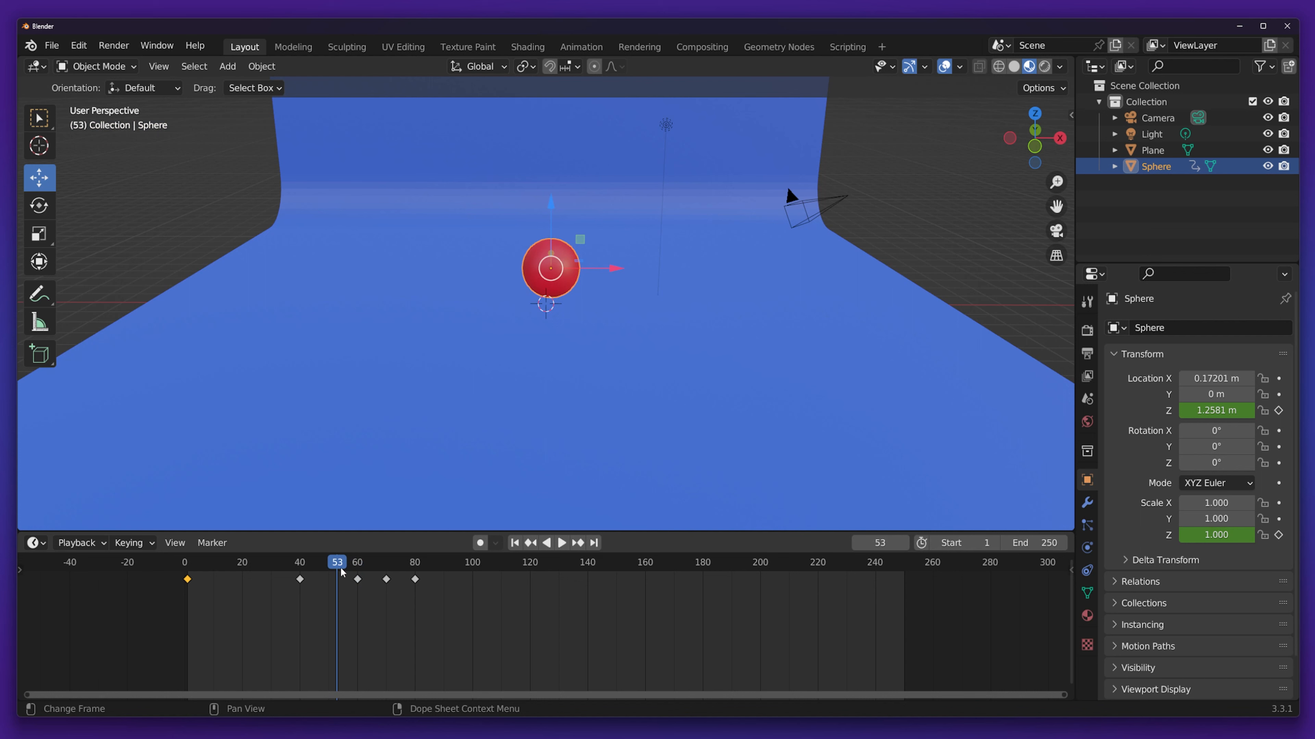
{"action": "left_click", "coordinate": [1280, 535]}
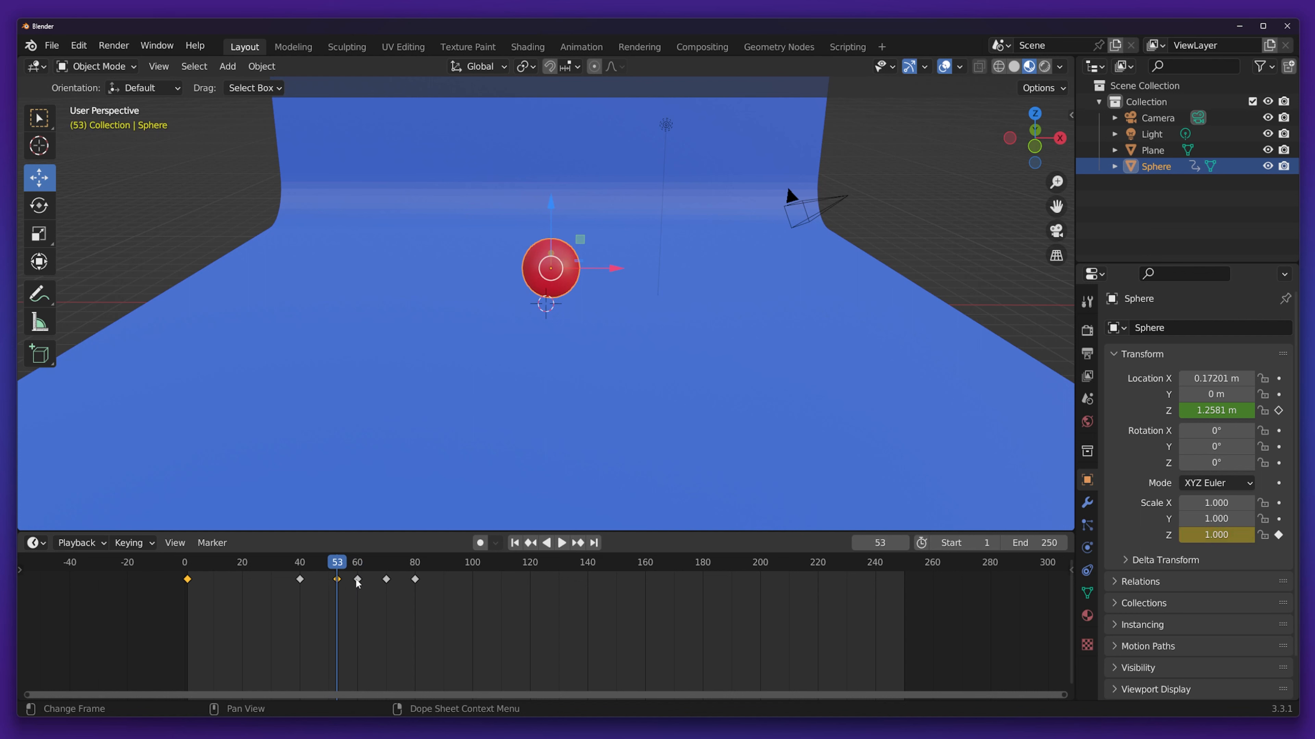
{"action": "mouse_move", "coordinate": [341, 564]}
{"action": "left_mouse_down"}
{"action": "mouse_move", "coordinate": [292, 567]}
{"action": "mouse_move", "coordinate": [337, 575]}
{"action": "left_mouse_up"}
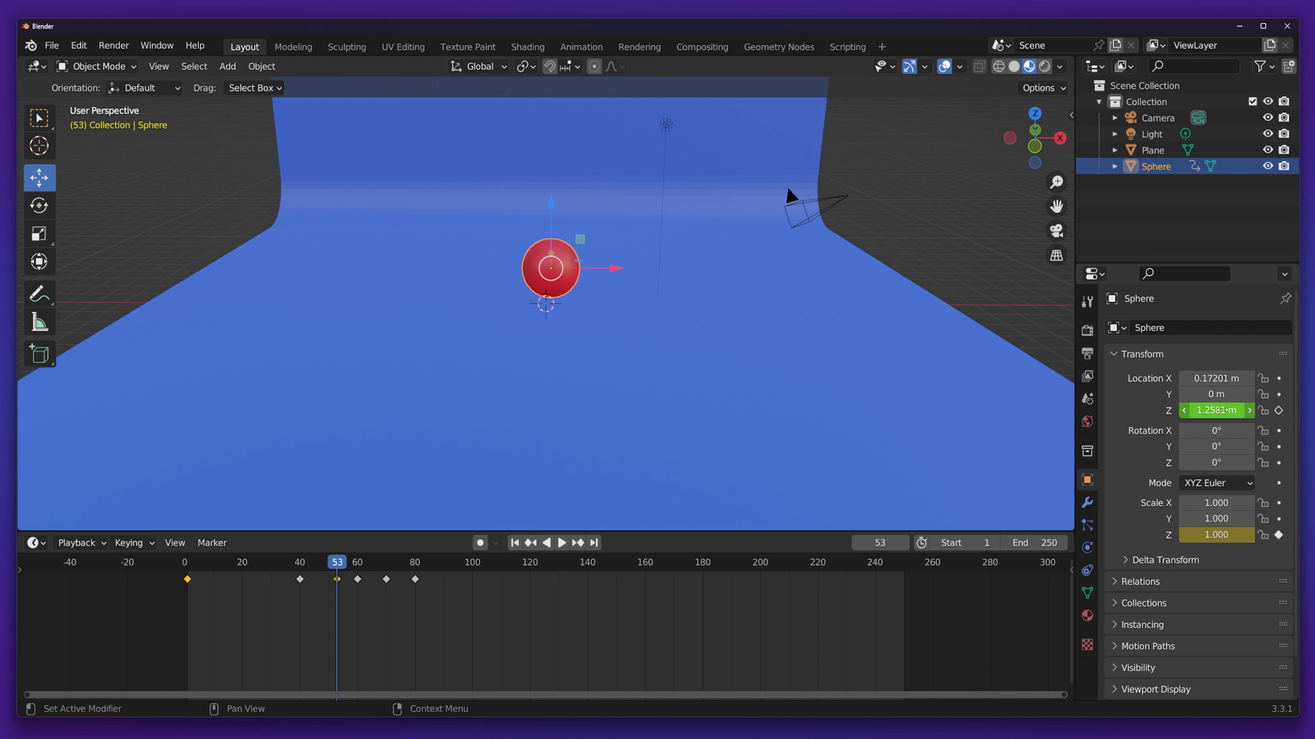
{"action": "left_click", "coordinate": [1278, 536]}
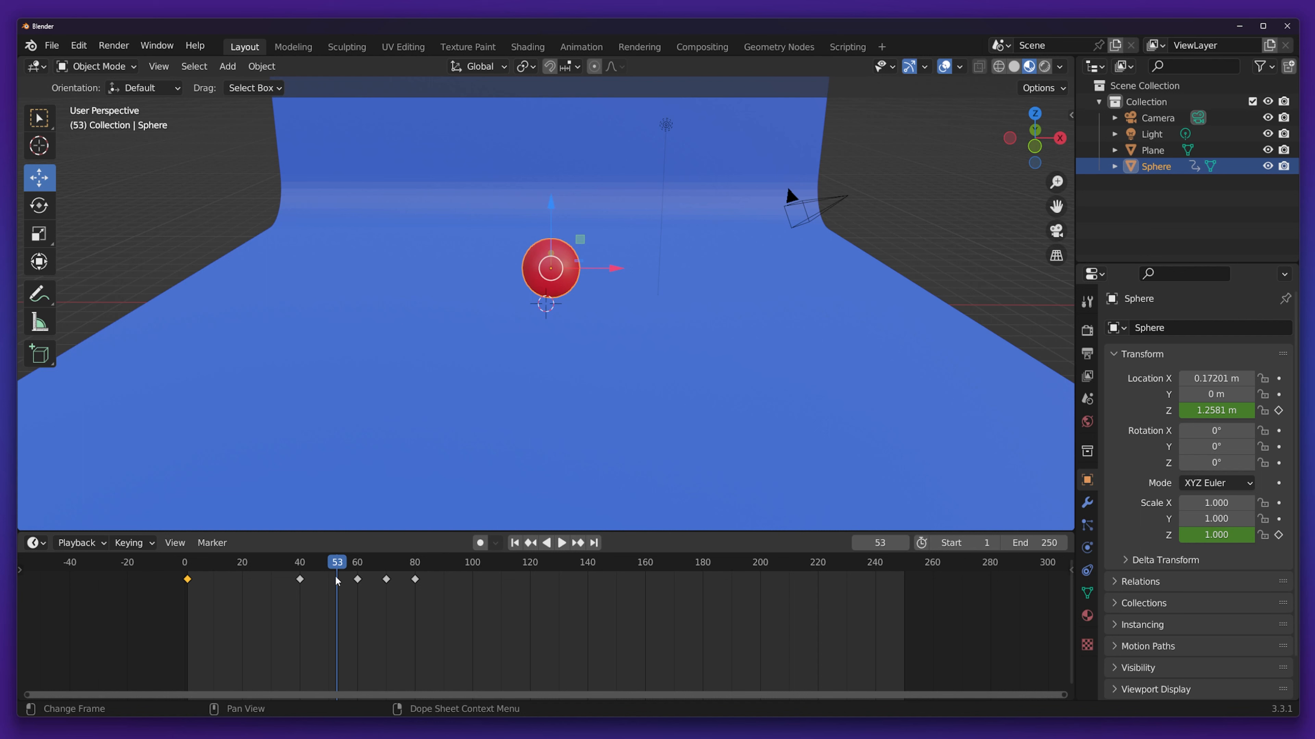
{"action": "left_click", "coordinate": [1279, 537]}
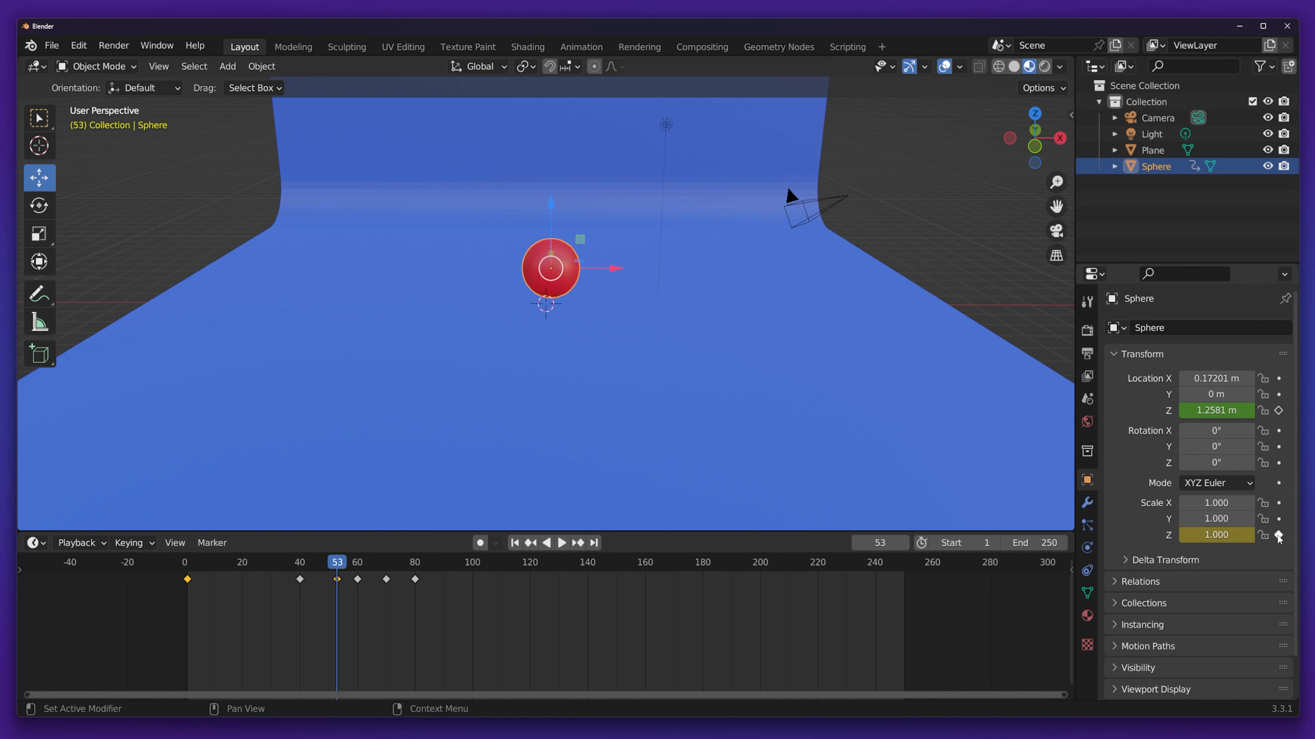
At frame 60, squash the sphere to a Z scale of 0.660 and keyframe that scale.
{"action": "key", "text": "space"}
{"action": "left_click_drag", "start_coordinate": [338, 567], "coordinate": [359, 567]}
{"action": "key", "text": "space"}
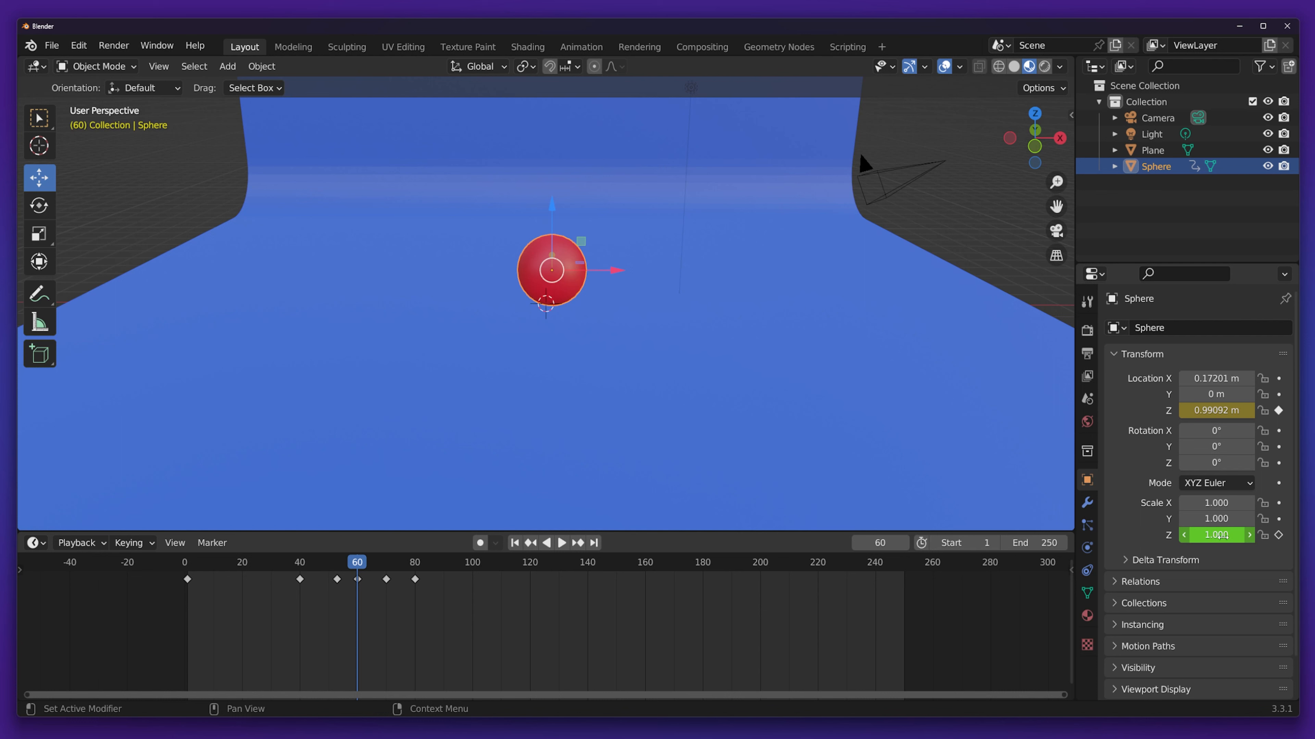
{"action": "left_click_drag", "start_coordinate": [1223, 535], "coordinate": [1167, 535]}
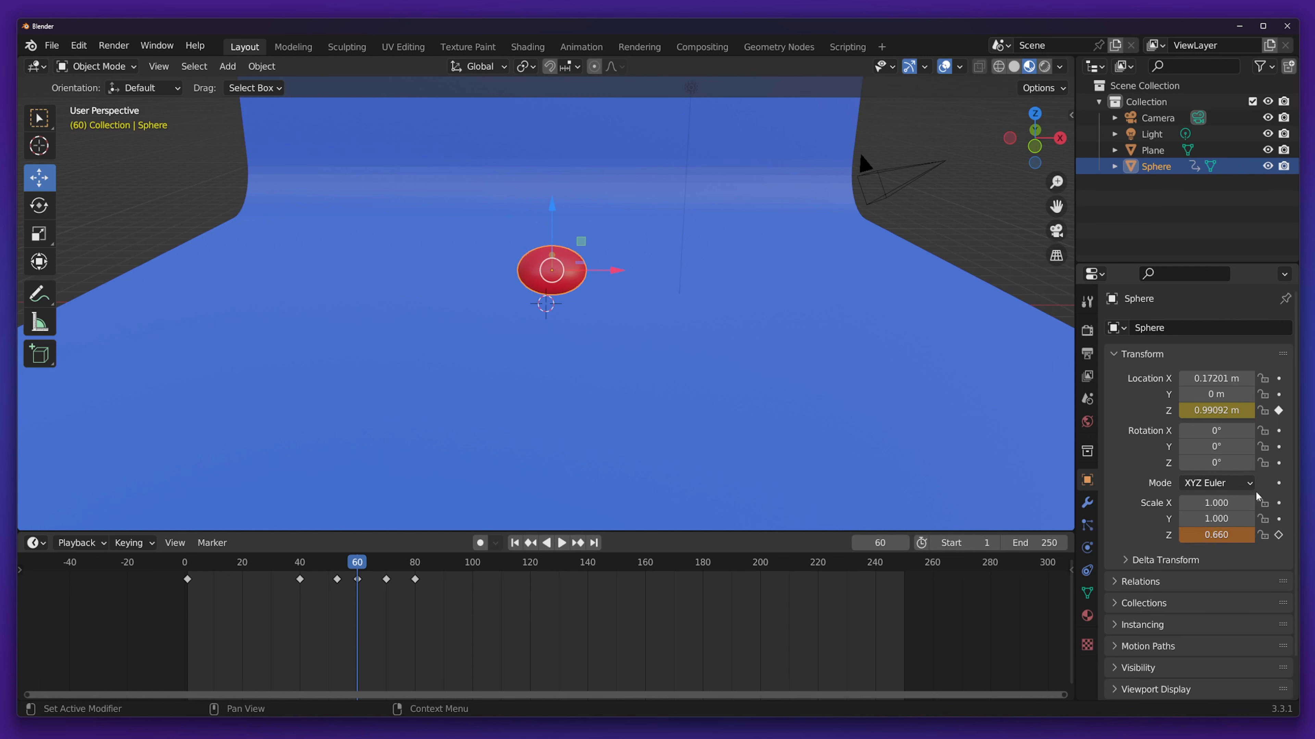
{"action": "left_click", "coordinate": [1278, 535]}
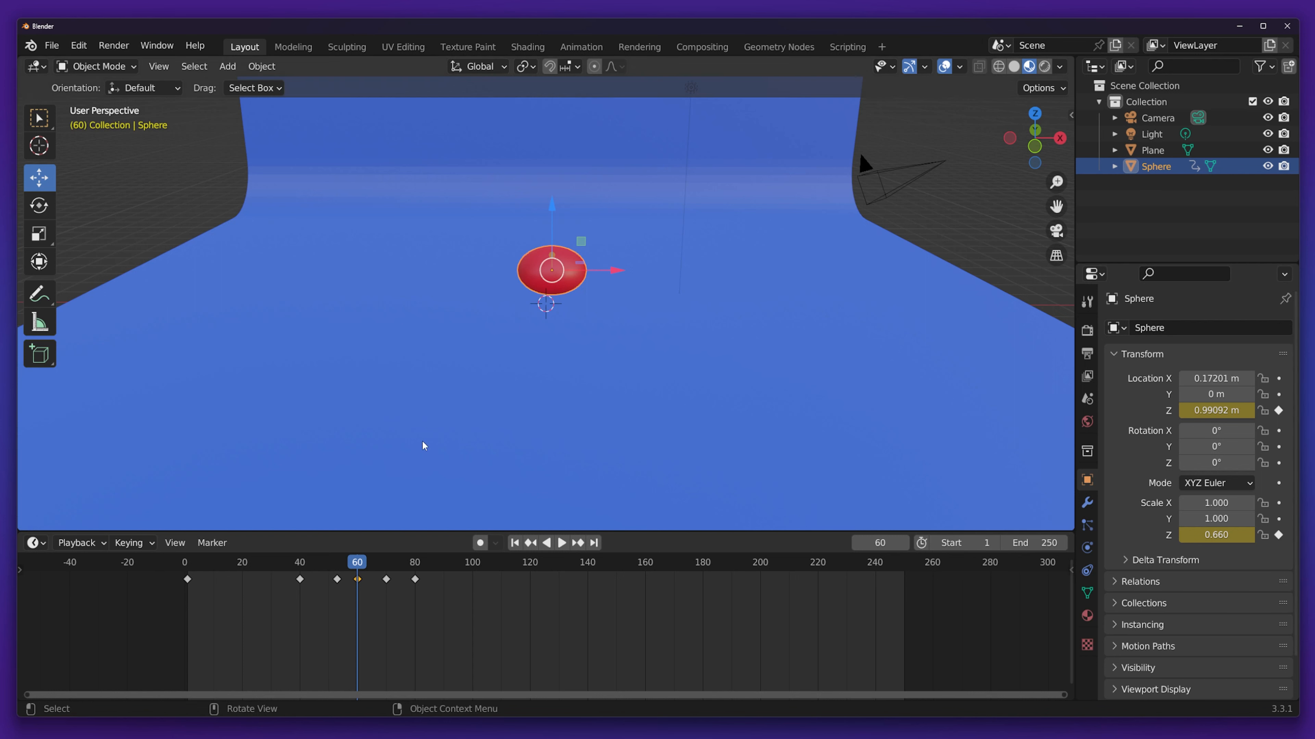
At frame 60, lower the squashed sphere to about Z 0.67 m so it meets the floor, and keyframe its Z location.
{"action": "middle_click_drag", "start_coordinate": [536, 310], "coordinate": [553, 300]}
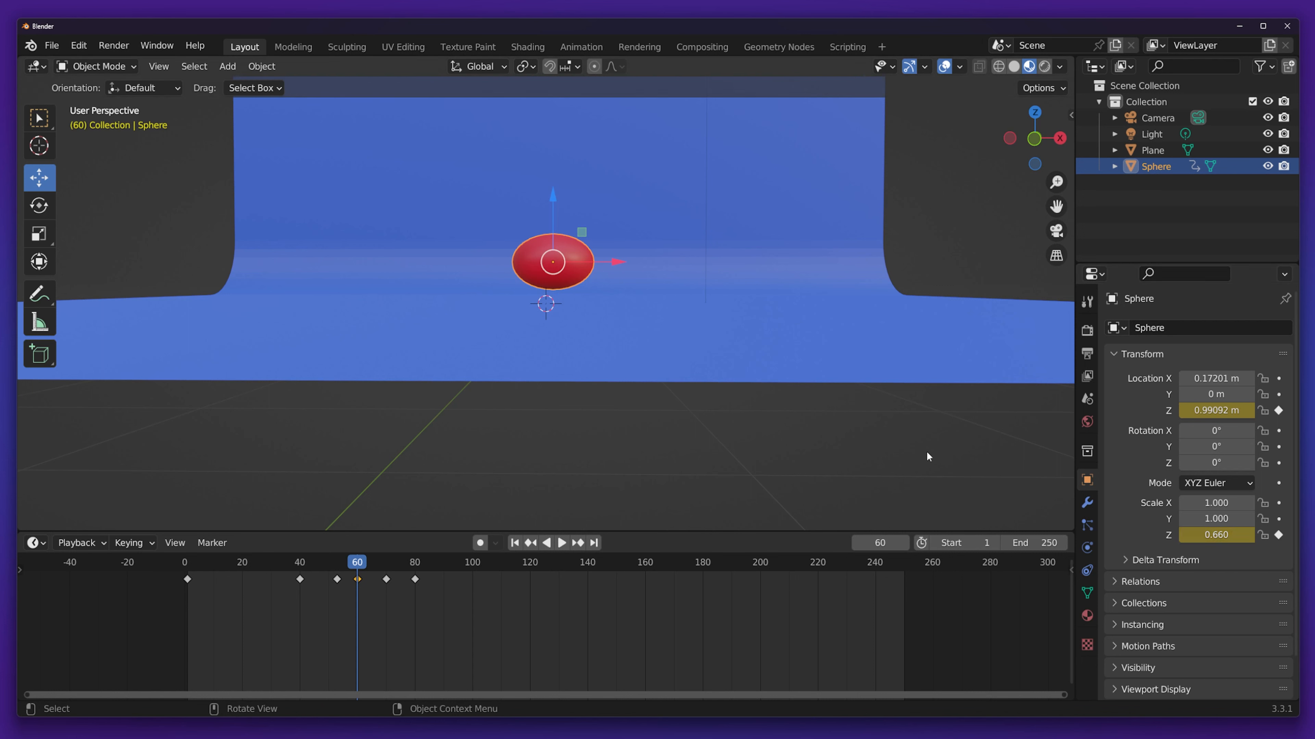
{"action": "left_click_drag", "start_coordinate": [1216, 410], "coordinate": [1175, 410]}
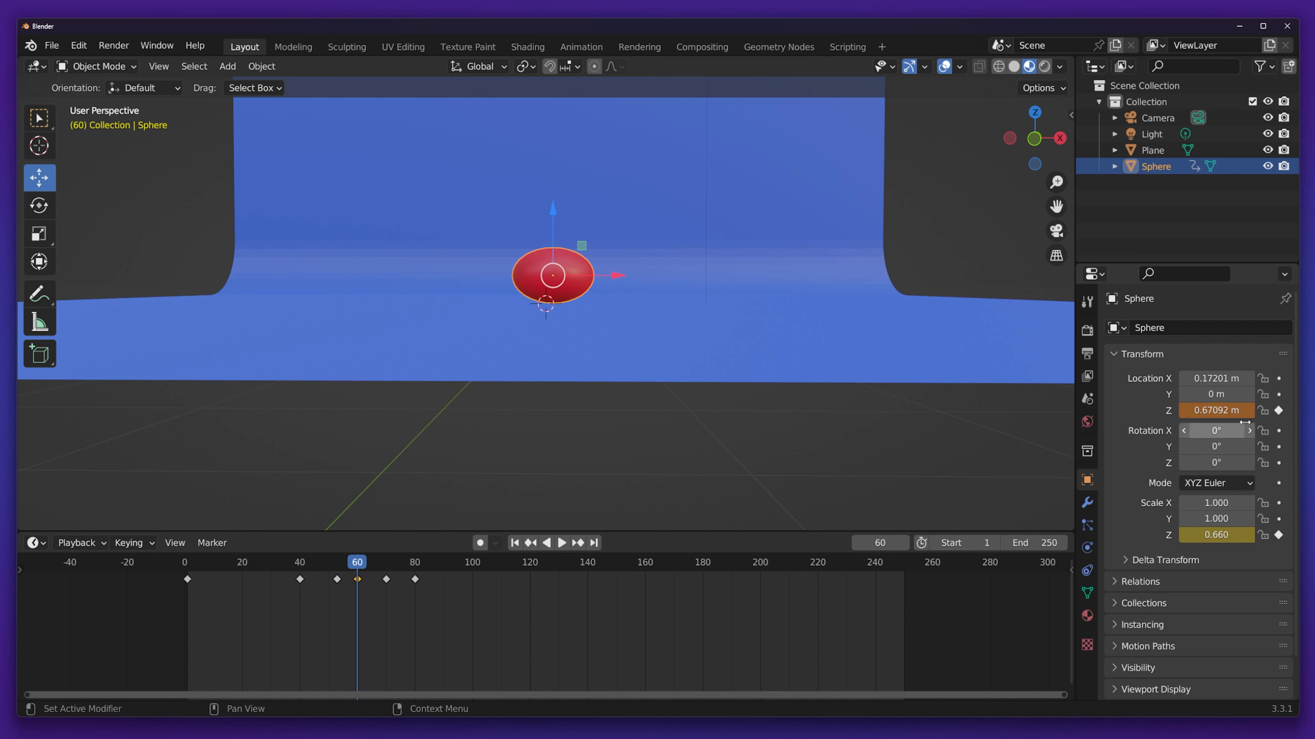
{"action": "left_click", "coordinate": [1278, 410]}
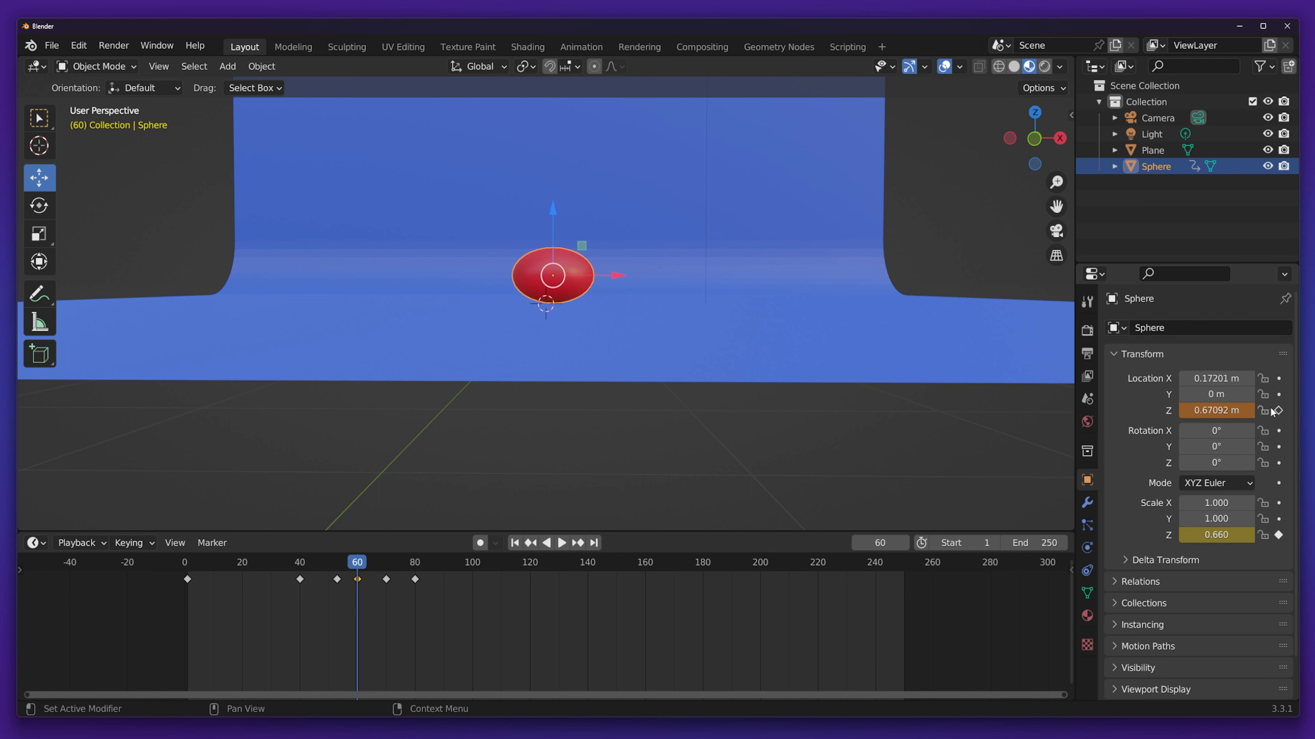
{"action": "left_click", "coordinate": [1279, 411]}
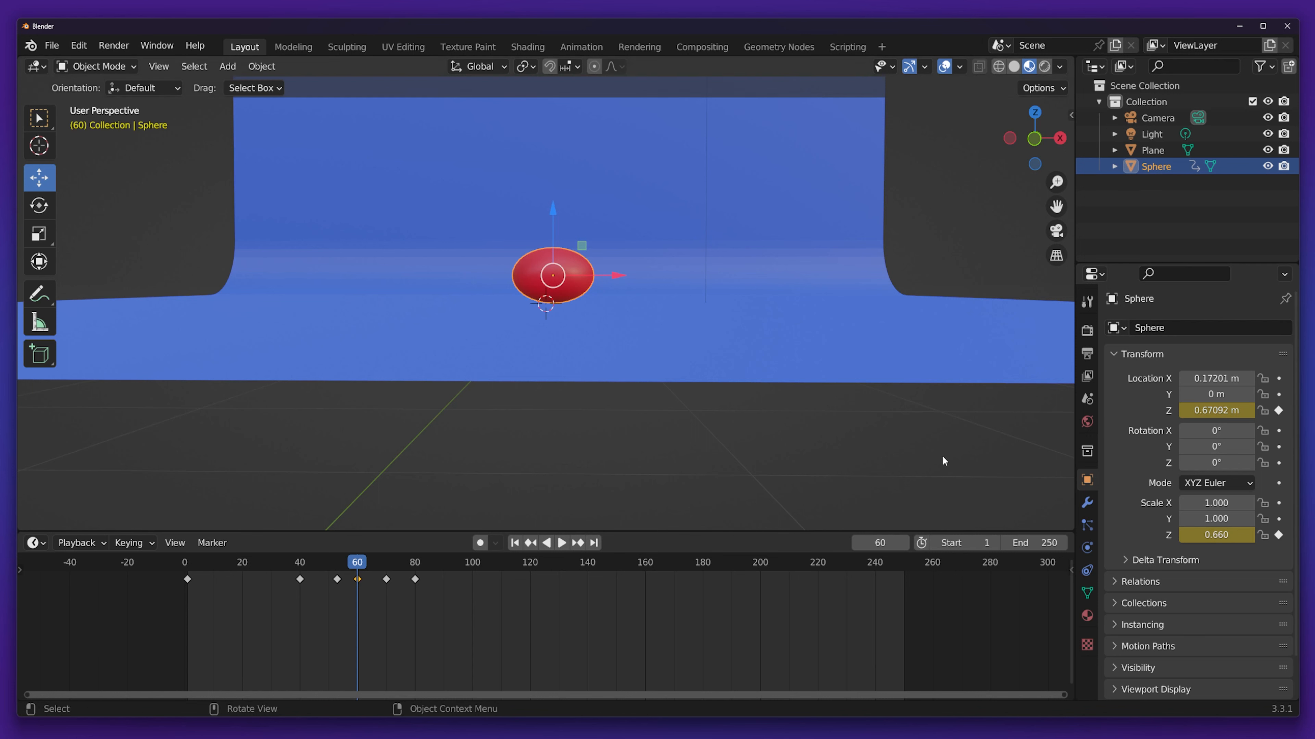
At frame 65, restore the sphere's Z scale to 1.010 and keyframe that scale.
{"action": "mouse_move", "coordinate": [357, 563]}
{"action": "left_mouse_down"}
{"action": "mouse_move", "coordinate": [293, 563]}
{"action": "mouse_move", "coordinate": [374, 562]}
{"action": "left_mouse_up"}
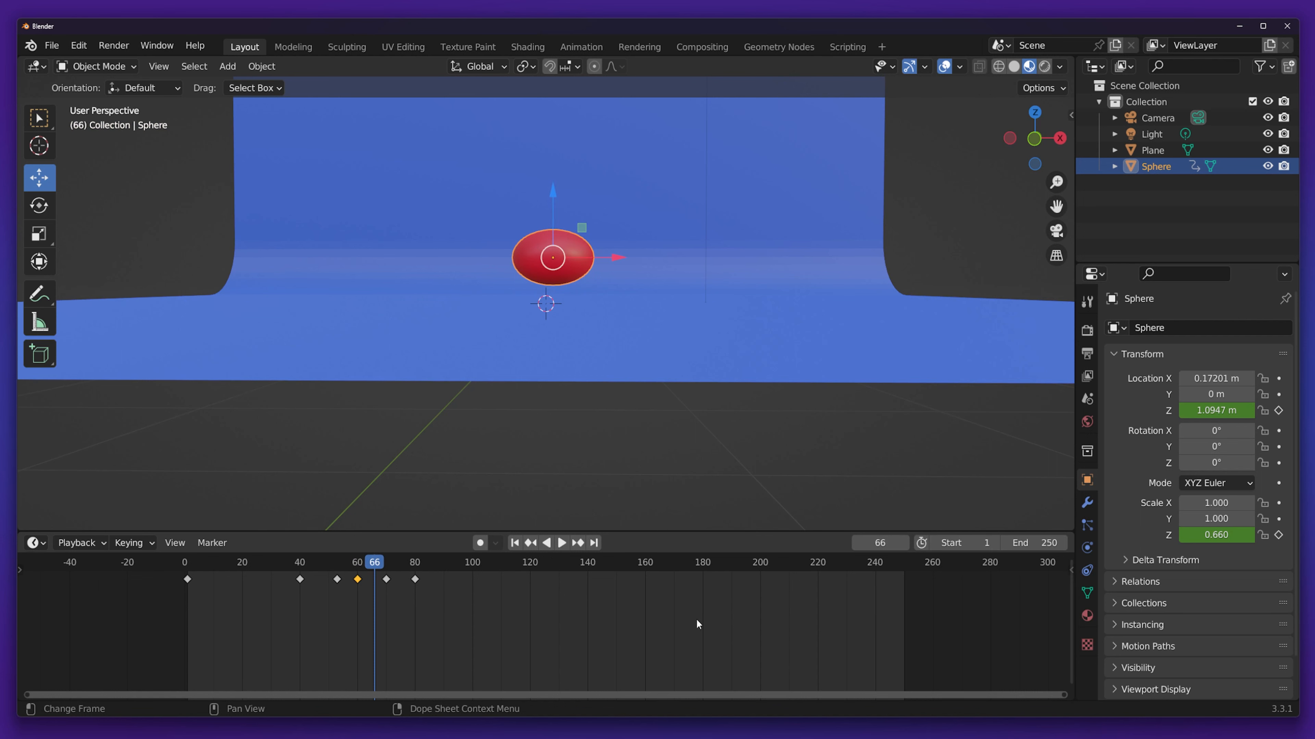
{"action": "left_click", "coordinate": [372, 562]}
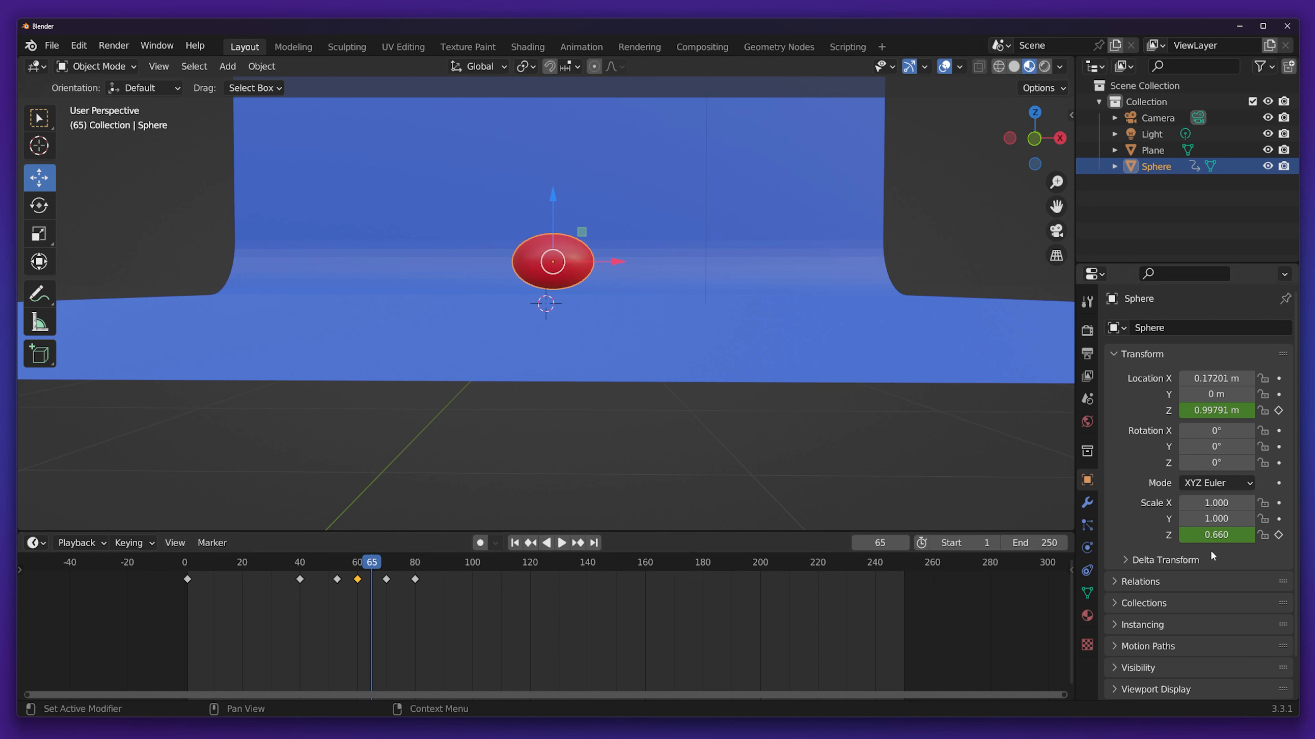
{"action": "left_click_drag", "start_coordinate": [1216, 535], "coordinate": [1234, 535]}
{"action": "left_click_drag", "start_coordinate": [1216, 535], "coordinate": [1227, 535]}
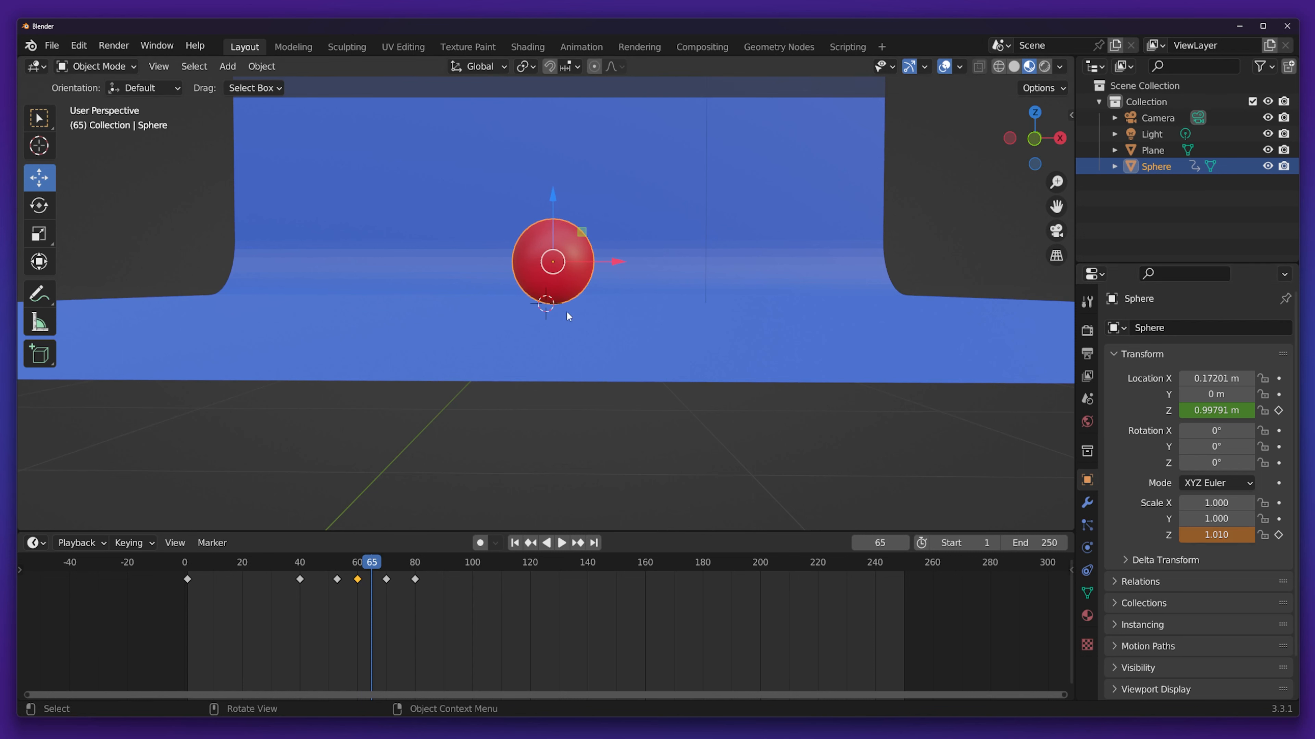
{"action": "left_click", "coordinate": [1278, 535]}
At frame 70, set the sphere's Z scale to 1.000 and keyframe it.
{"action": "left_click_drag", "start_coordinate": [373, 562], "coordinate": [387, 564]}
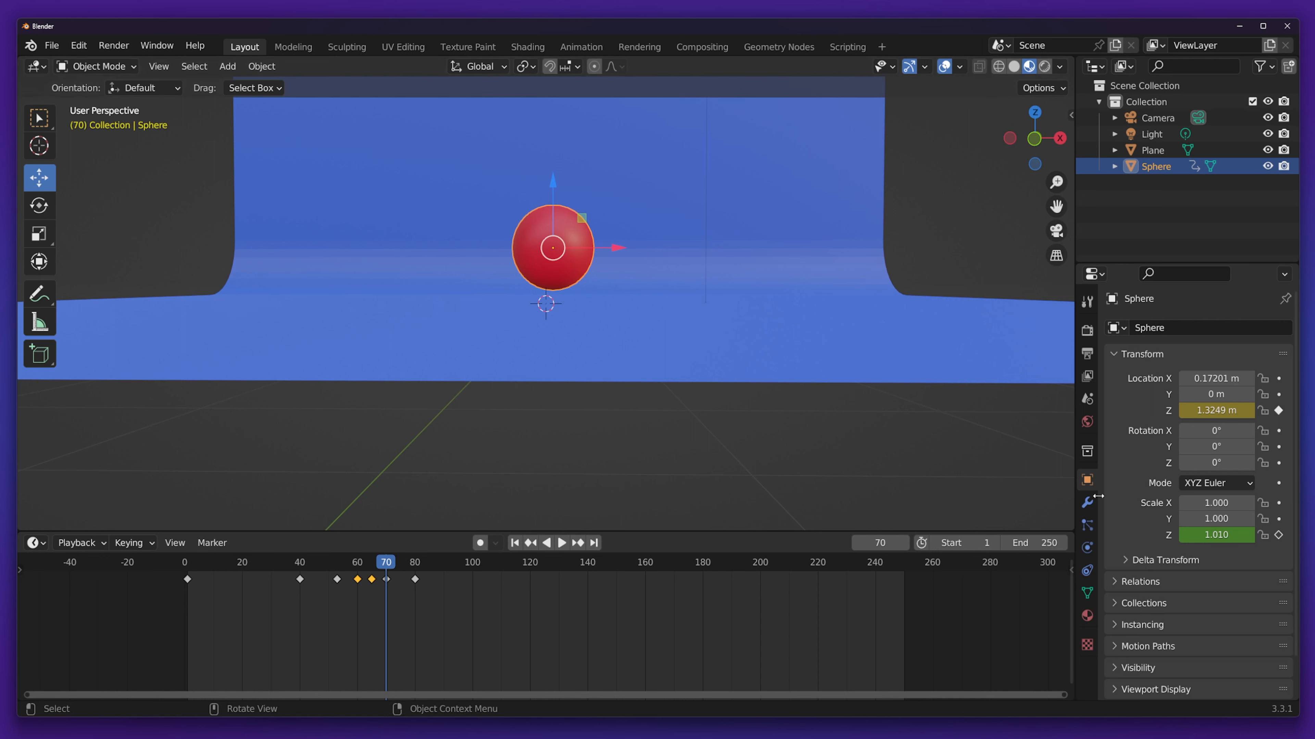
{"action": "left_click", "coordinate": [1233, 537]}
{"action": "type", "text": "1"}
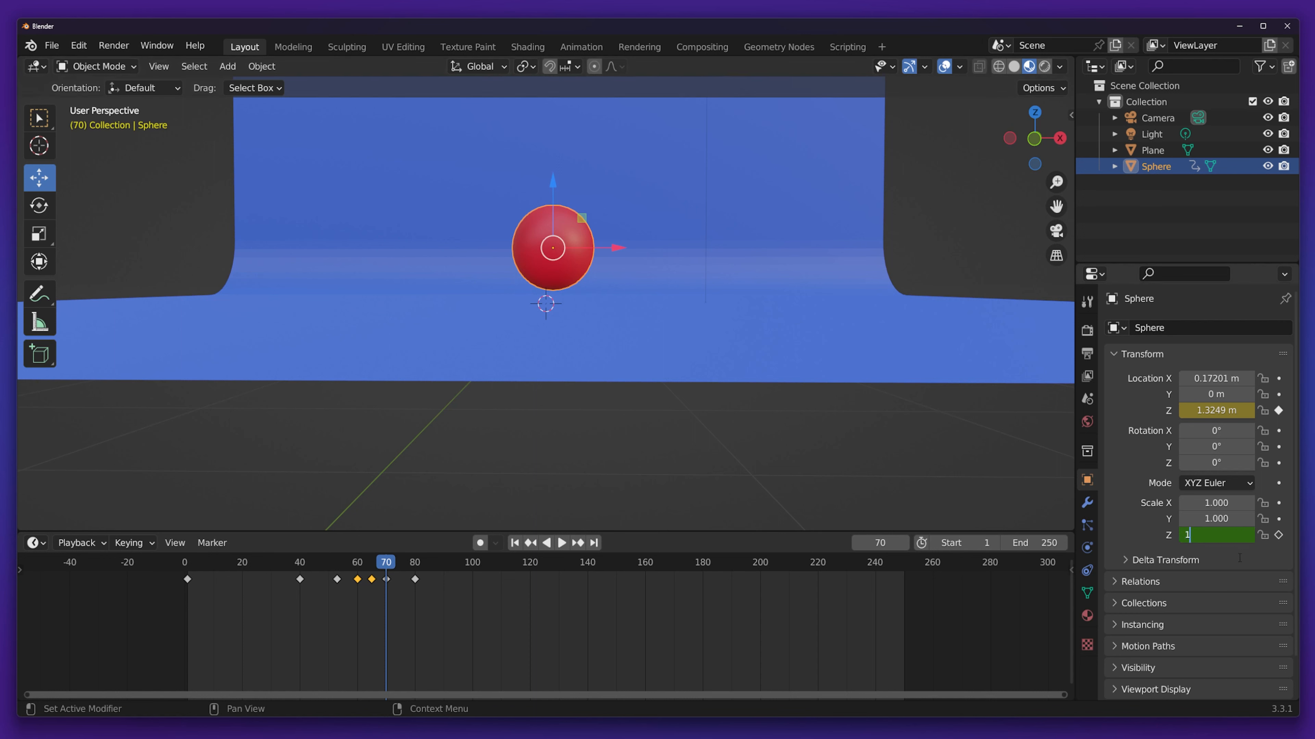
{"action": "key", "text": "Return"}
{"action": "left_click", "coordinate": [1279, 537]}
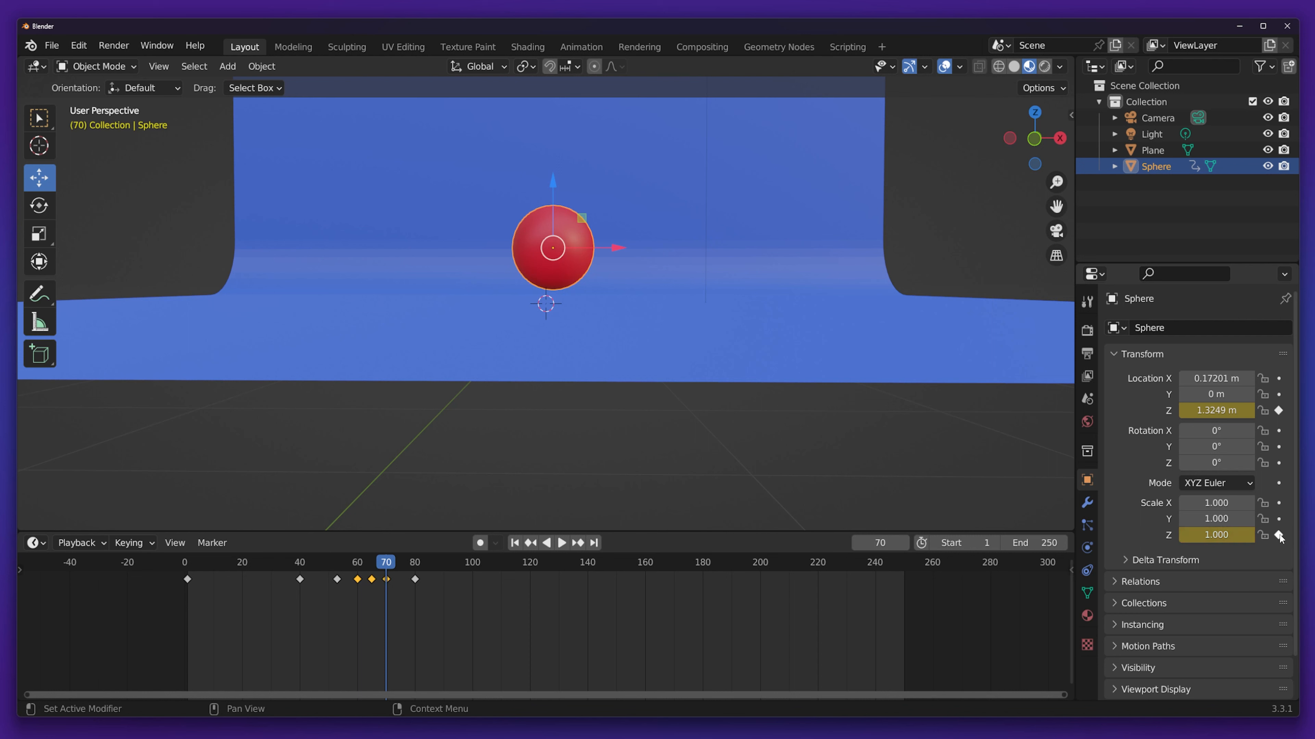
Play the animation from the start to review the sphere's squash and bounce.
{"action": "key", "text": "shift+Left"}
{"action": "key", "text": "space"}
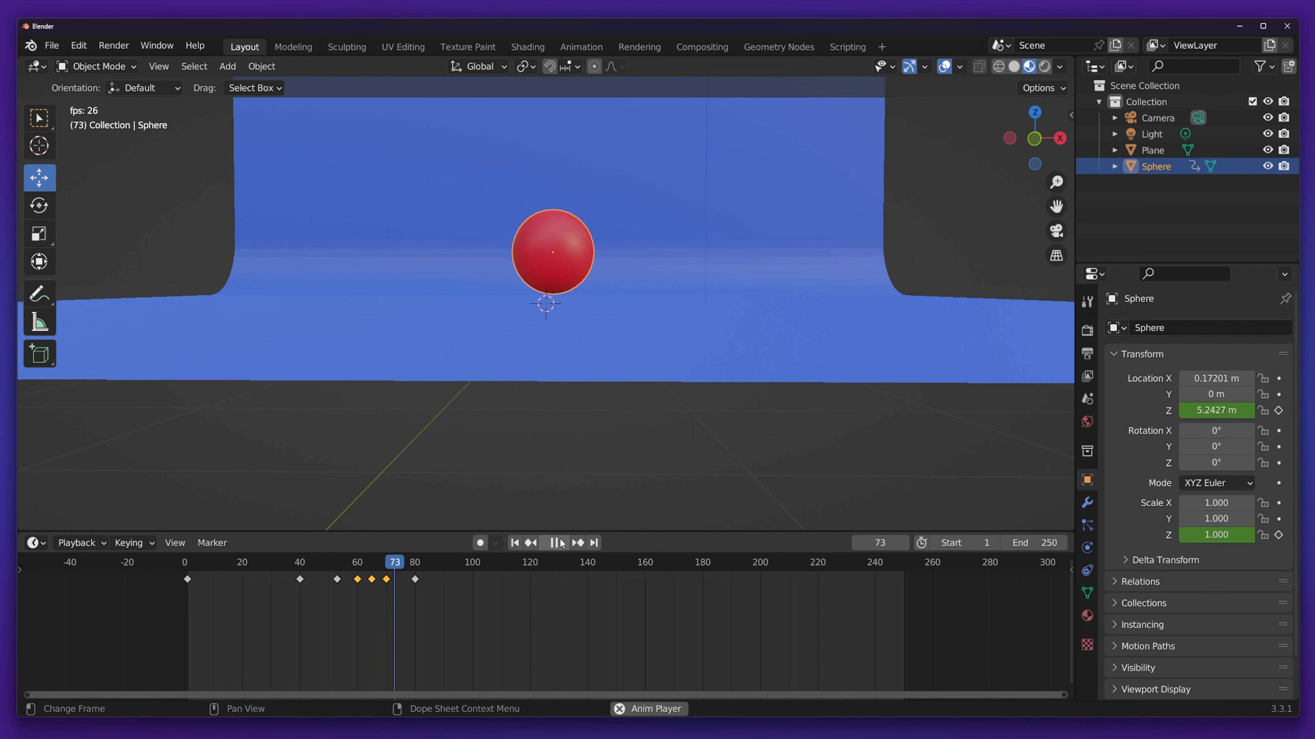
{"action": "left_click", "coordinate": [560, 543]}
{"action": "scroll", "coordinate": [497, 231], "scroll_direction": "down", "scroll_amount": 3}
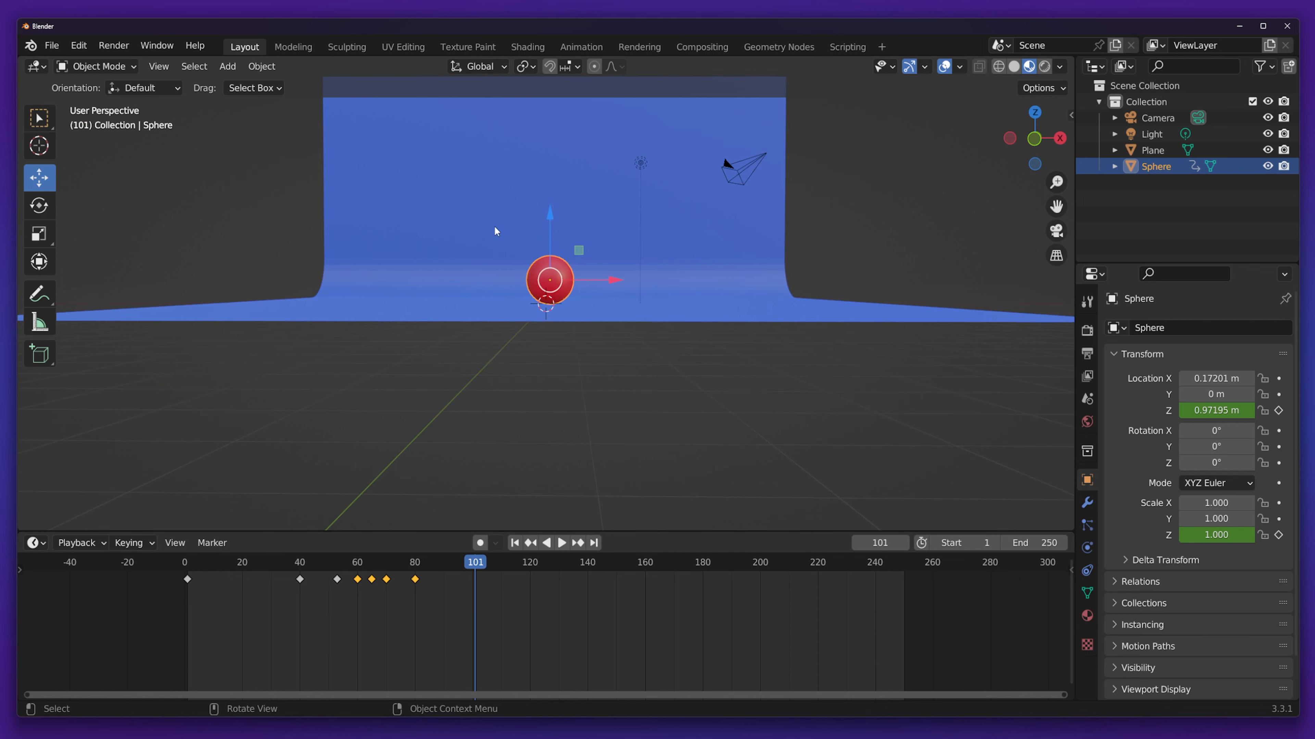
Keyframe the red Base Color of the sphere's material on frame 1.
{"action": "middle_click_drag", "start_coordinate": [512, 211], "coordinate": [530, 247]}
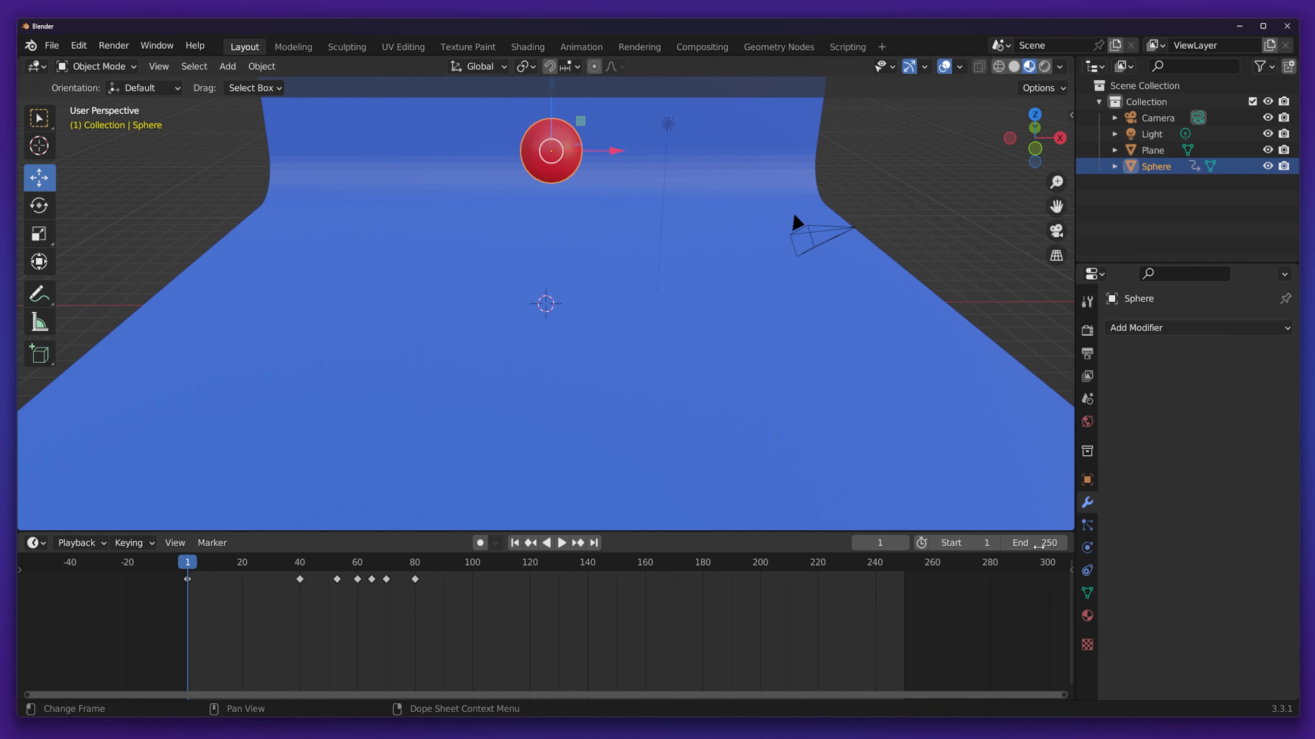
{"action": "left_click", "coordinate": [1087, 615]}
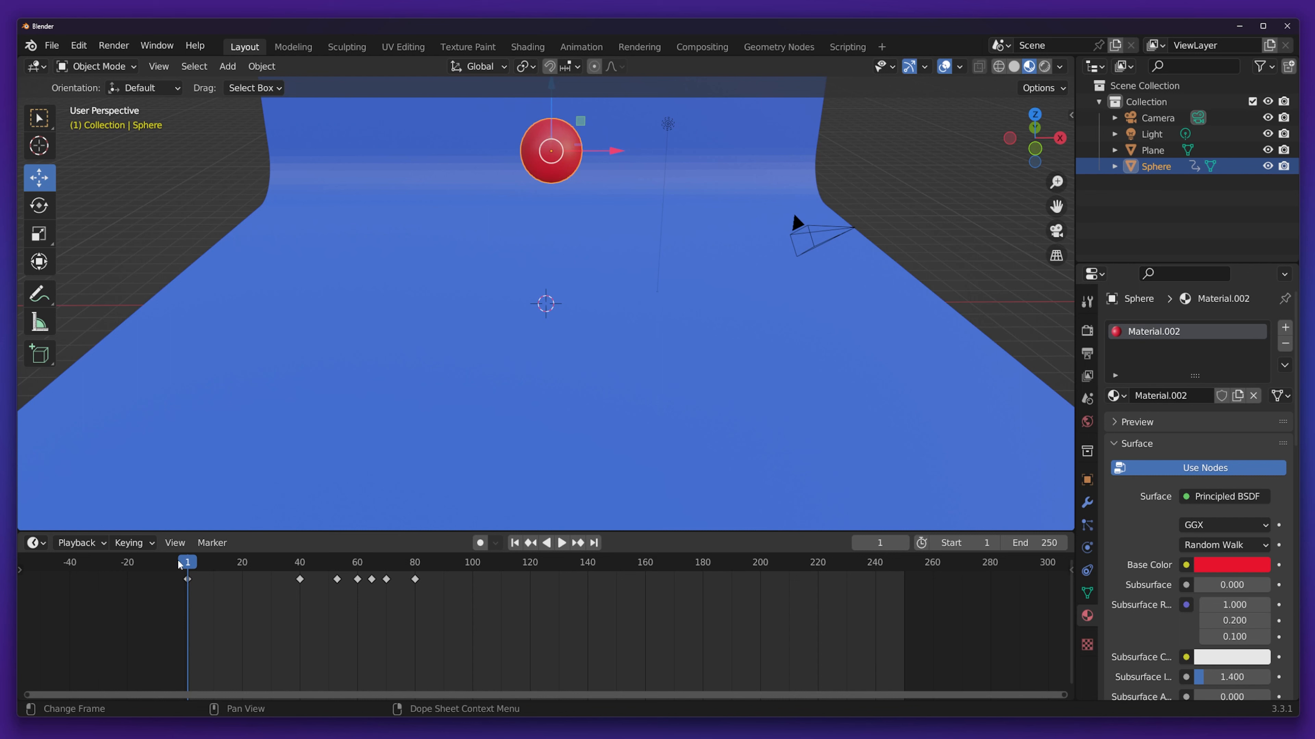
{"action": "left_click", "coordinate": [1279, 566]}
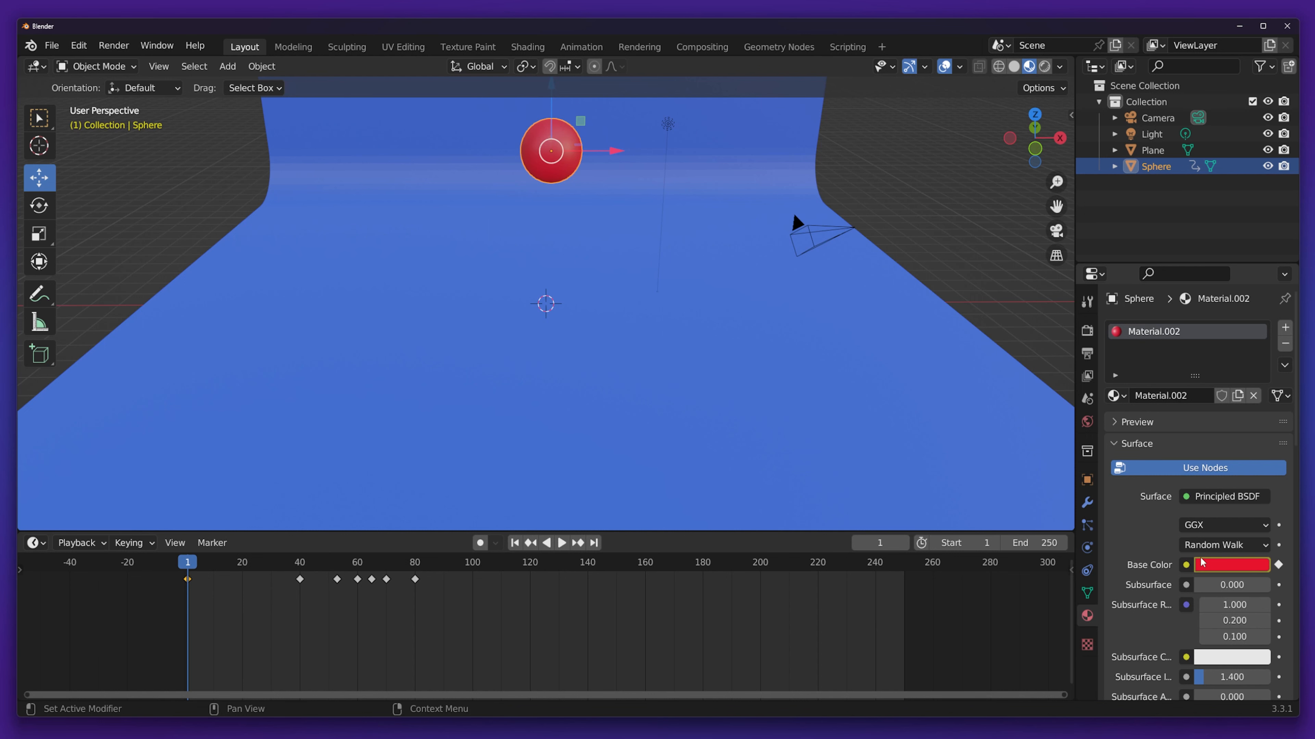
At frame 60, change the sphere's Base Color to blue (H 0.647, S 1.000, V 0.800) and keyframe it.
{"action": "mouse_move", "coordinate": [357, 566]}
{"action": "left_mouse_down"}
{"action": "mouse_move", "coordinate": [327, 566]}
{"action": "mouse_move", "coordinate": [357, 569]}
{"action": "left_mouse_up"}
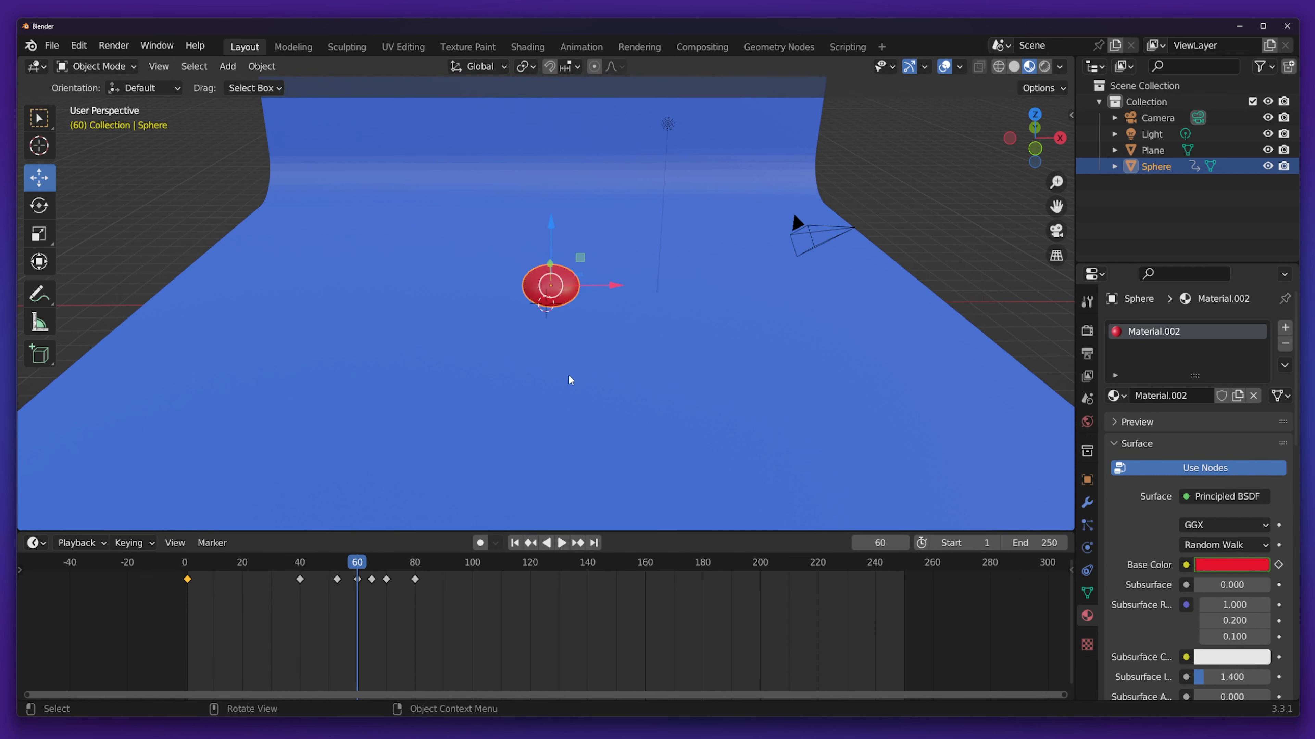
{"action": "middle_click_drag", "start_coordinate": [569, 376], "coordinate": [559, 306]}
{"action": "scroll", "coordinate": [556, 303], "scroll_direction": "up", "scroll_amount": 3}
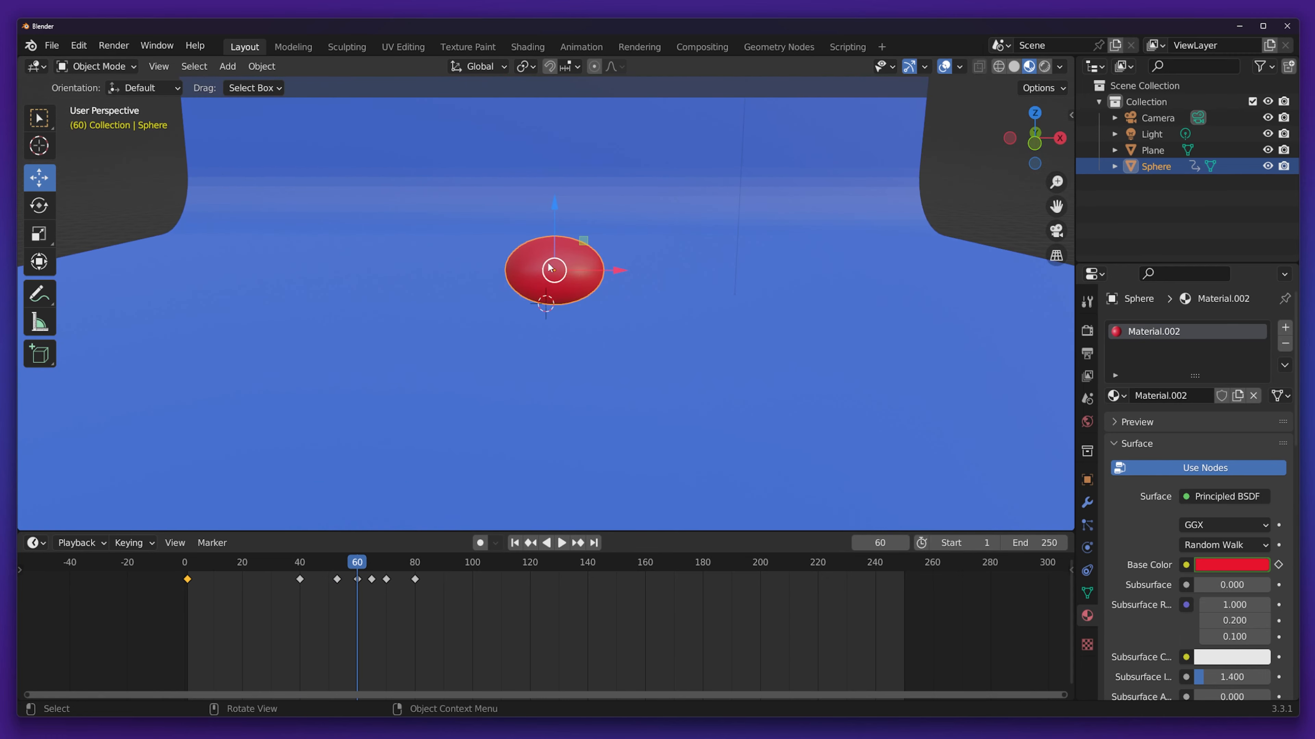
{"action": "left_click", "coordinate": [1250, 568]}
{"action": "mouse_move", "coordinate": [1157, 383]}
{"action": "left_mouse_down"}
{"action": "mouse_move", "coordinate": [1133, 369]}
{"action": "mouse_move", "coordinate": [1239, 360]}
{"action": "mouse_move", "coordinate": [1222, 341]}
{"action": "left_mouse_up"}
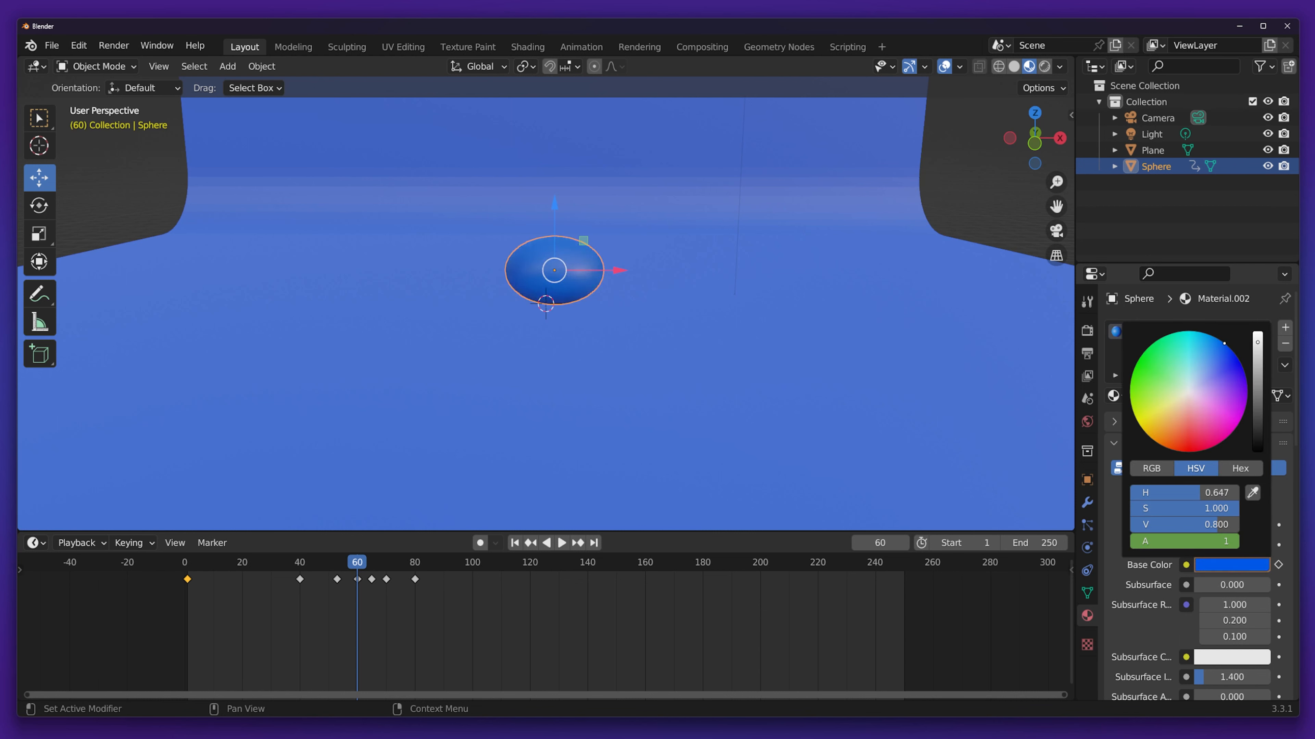
{"action": "left_click", "coordinate": [1279, 569]}
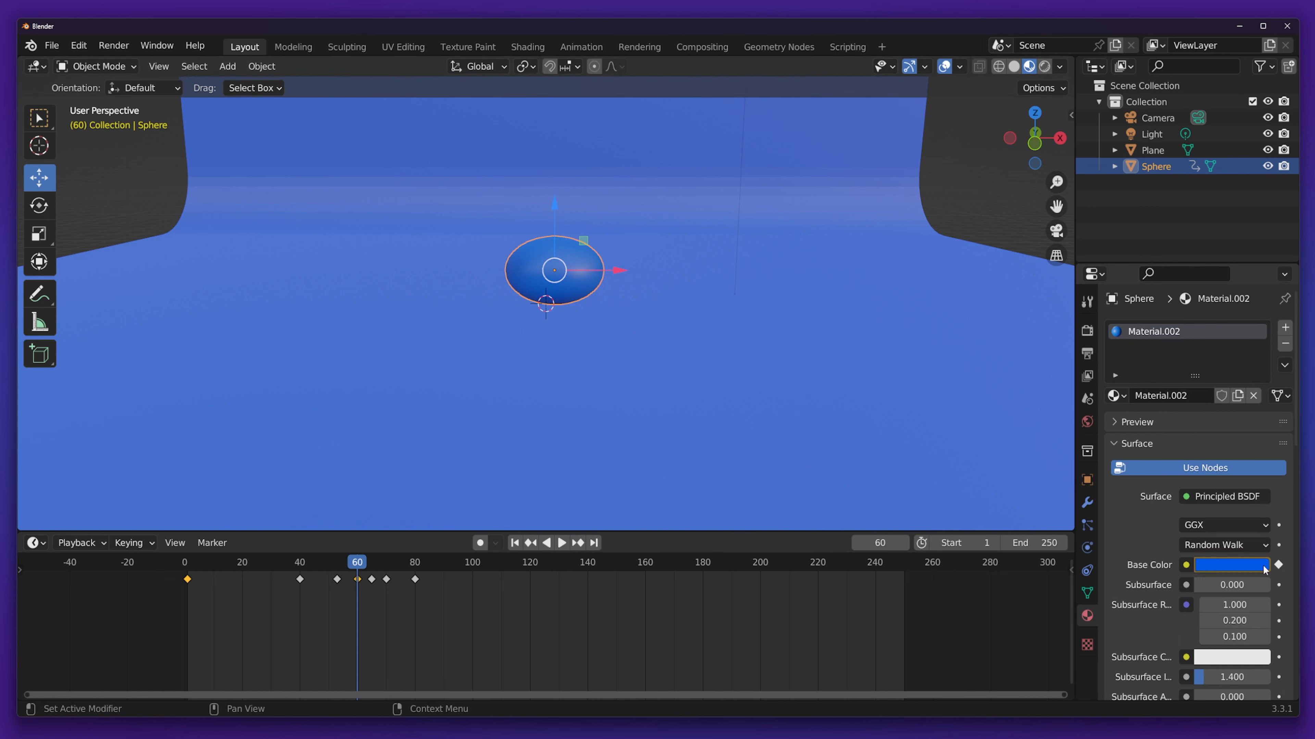
Play the animation twice from the start to review the sphere's color change from red to blue.
{"action": "left_click", "coordinate": [562, 542]}
{"action": "left_click_drag", "start_coordinate": [355, 563], "coordinate": [102, 563]}
{"action": "scroll", "coordinate": [352, 320], "scroll_direction": "down", "scroll_amount": 5}
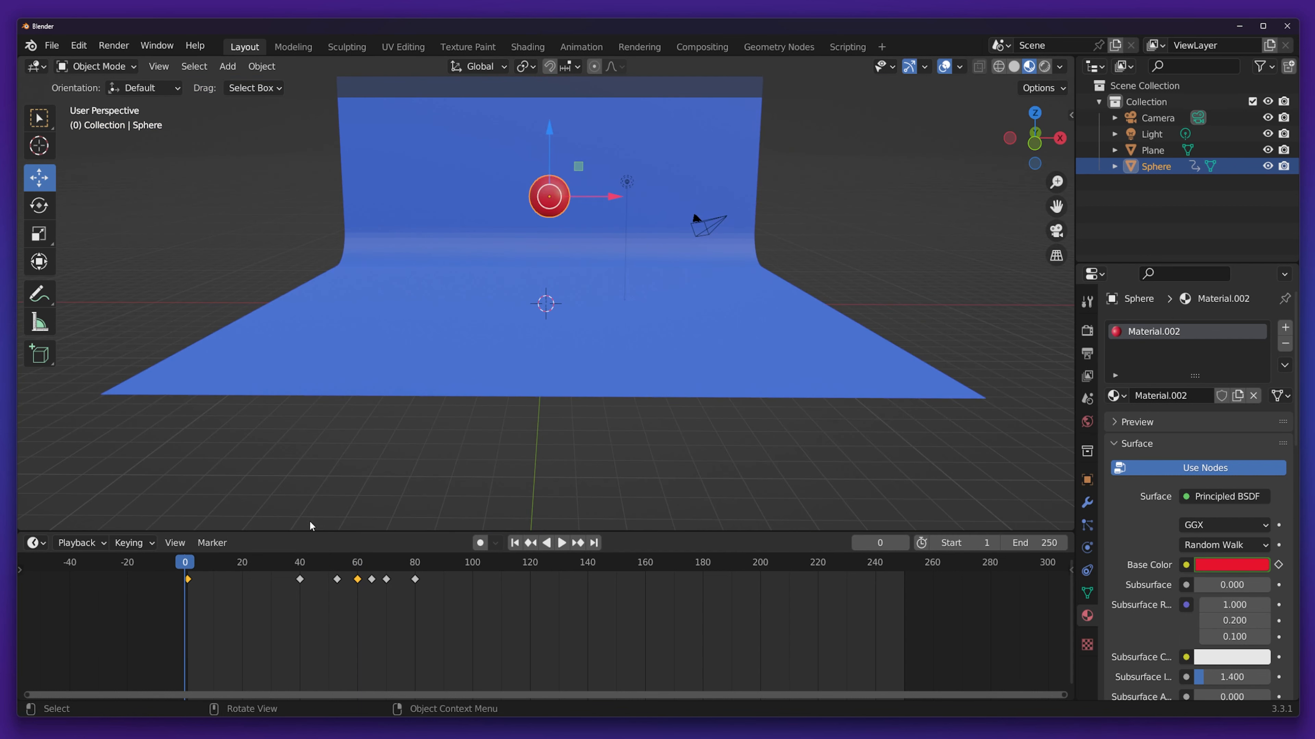
{"action": "left_click", "coordinate": [562, 542]}
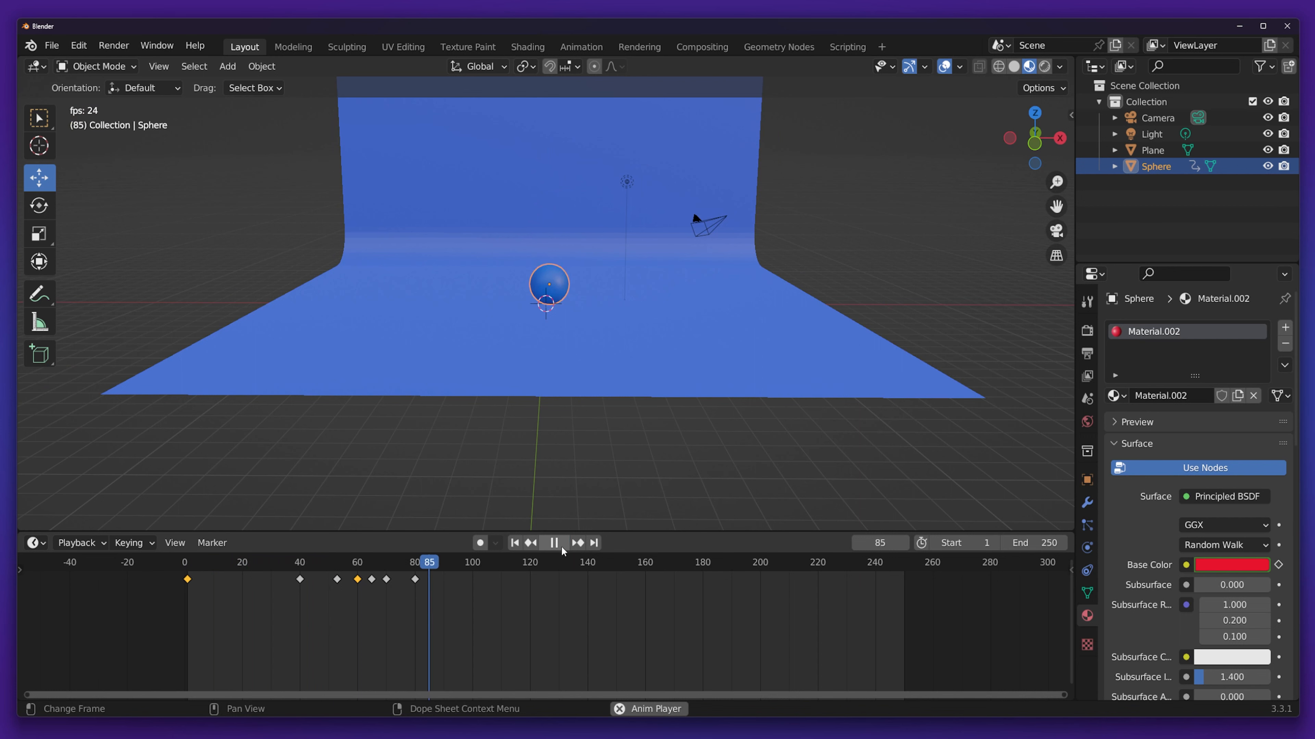
{"action": "left_click", "coordinate": [554, 542]}
{"action": "left_click_drag", "start_coordinate": [409, 563], "coordinate": [206, 554]}
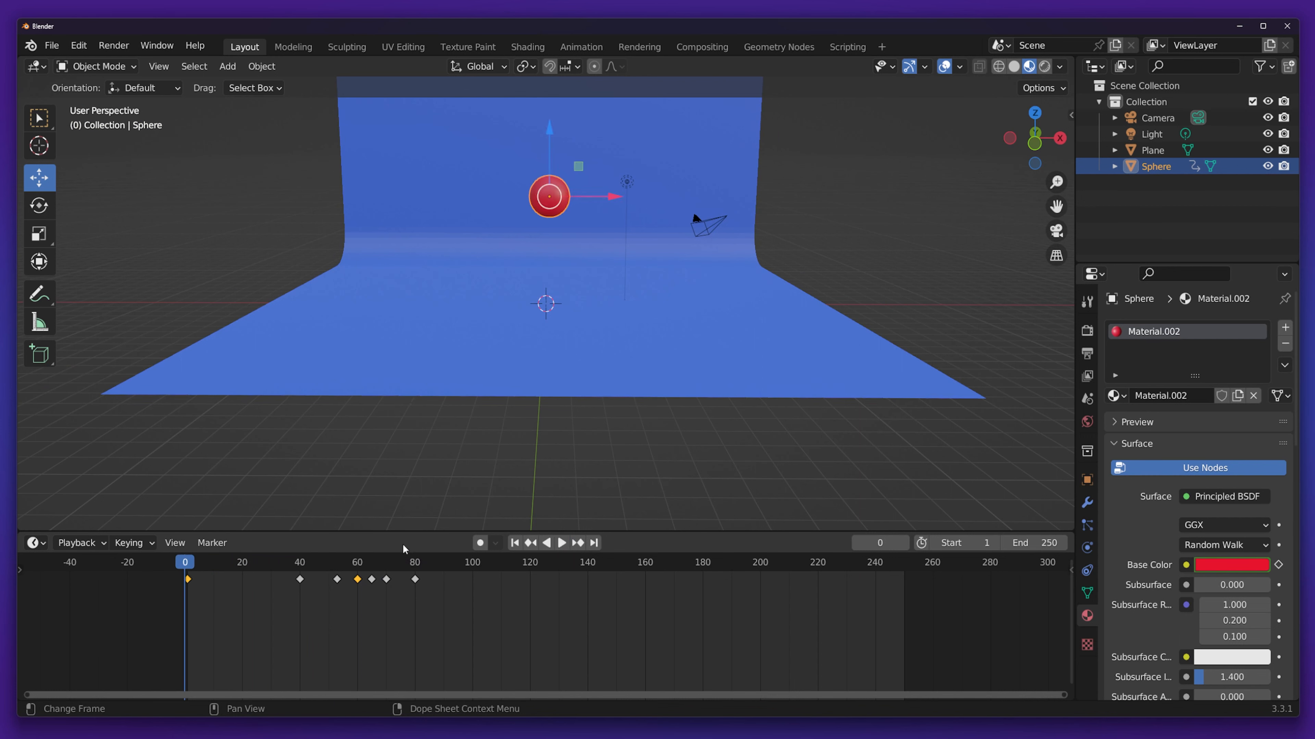
{"action": "left_click", "coordinate": [561, 543]}
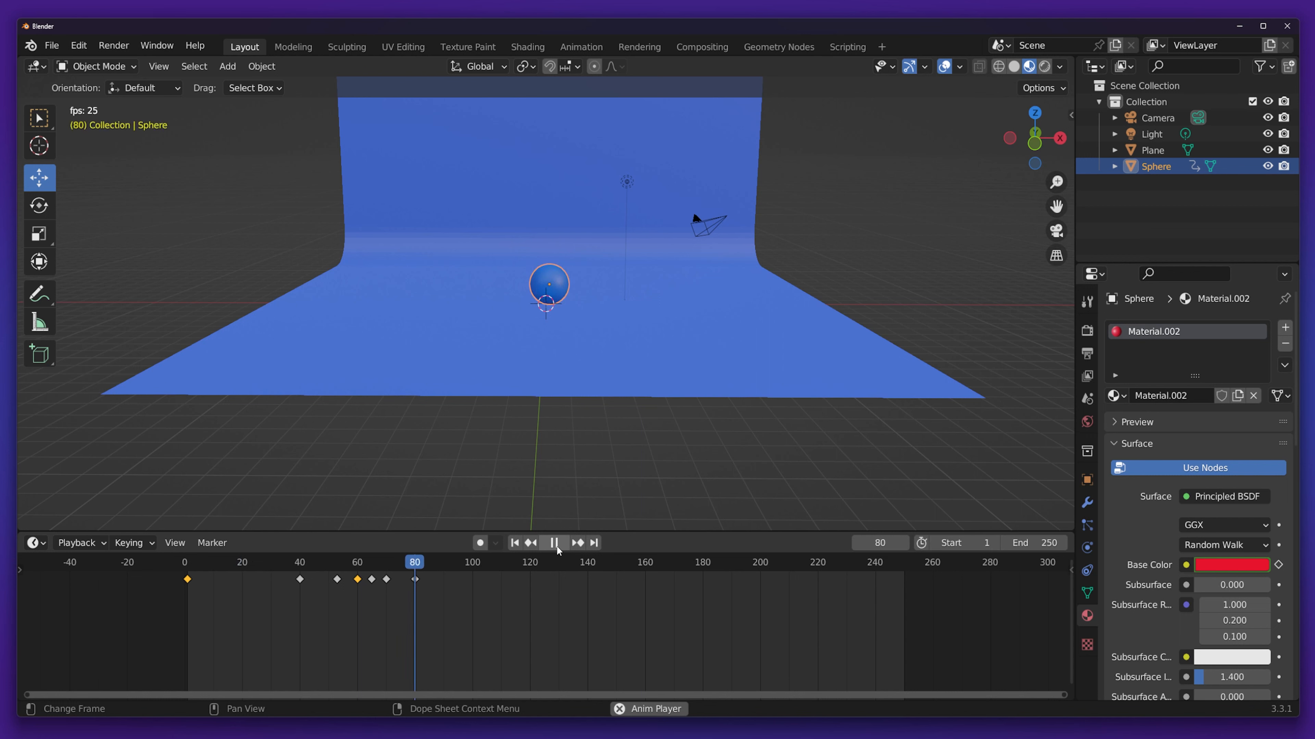
{"action": "left_click", "coordinate": [554, 543]}
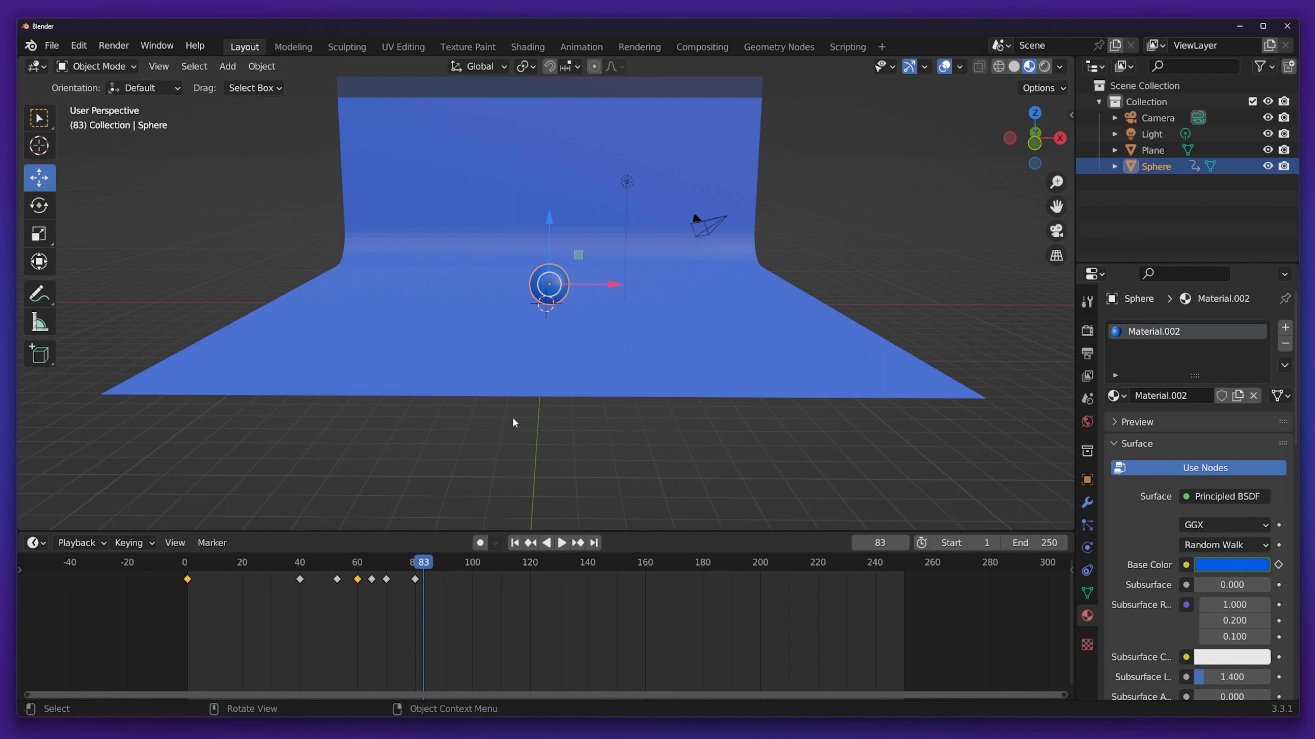
Select the backdrop plane and the sphere alternately to compare their timeline keyframes and materials.
{"action": "left_click", "coordinate": [772, 373]}
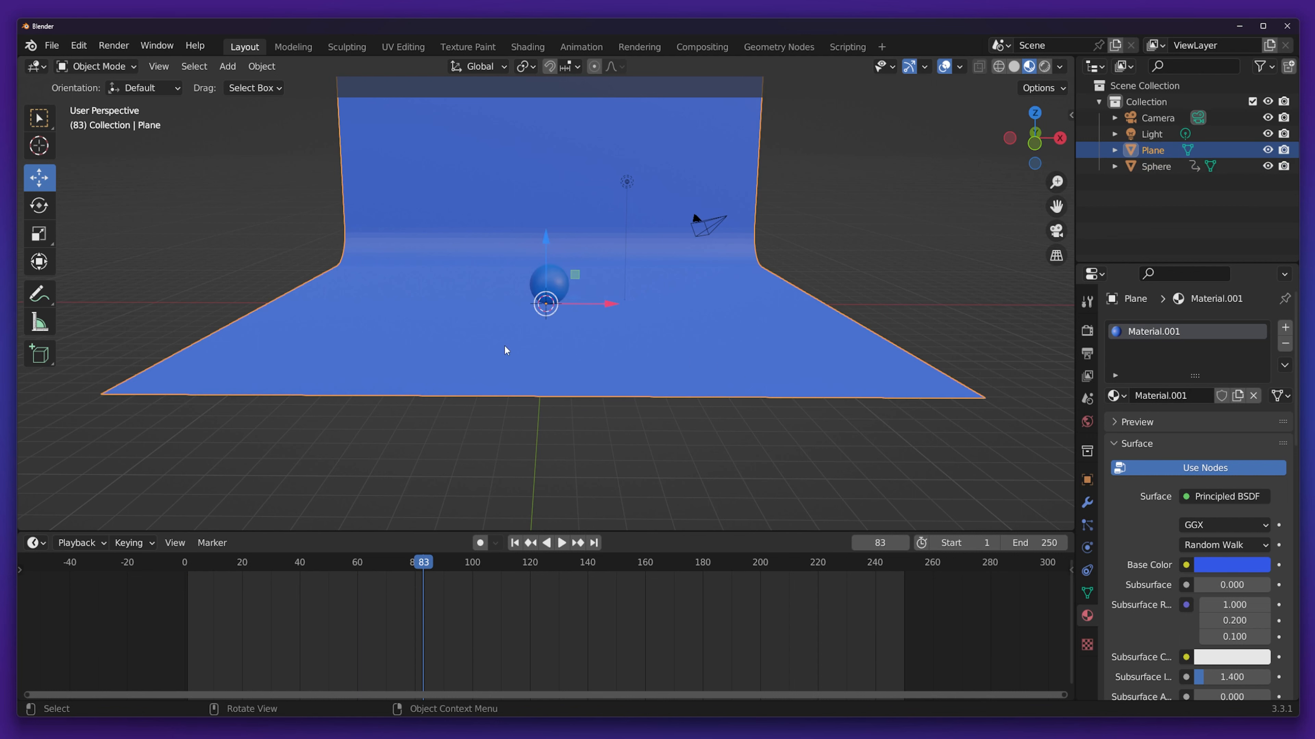
{"action": "left_click", "coordinate": [549, 287]}
{"action": "left_click", "coordinate": [714, 353]}
{"action": "left_click", "coordinate": [546, 285]}
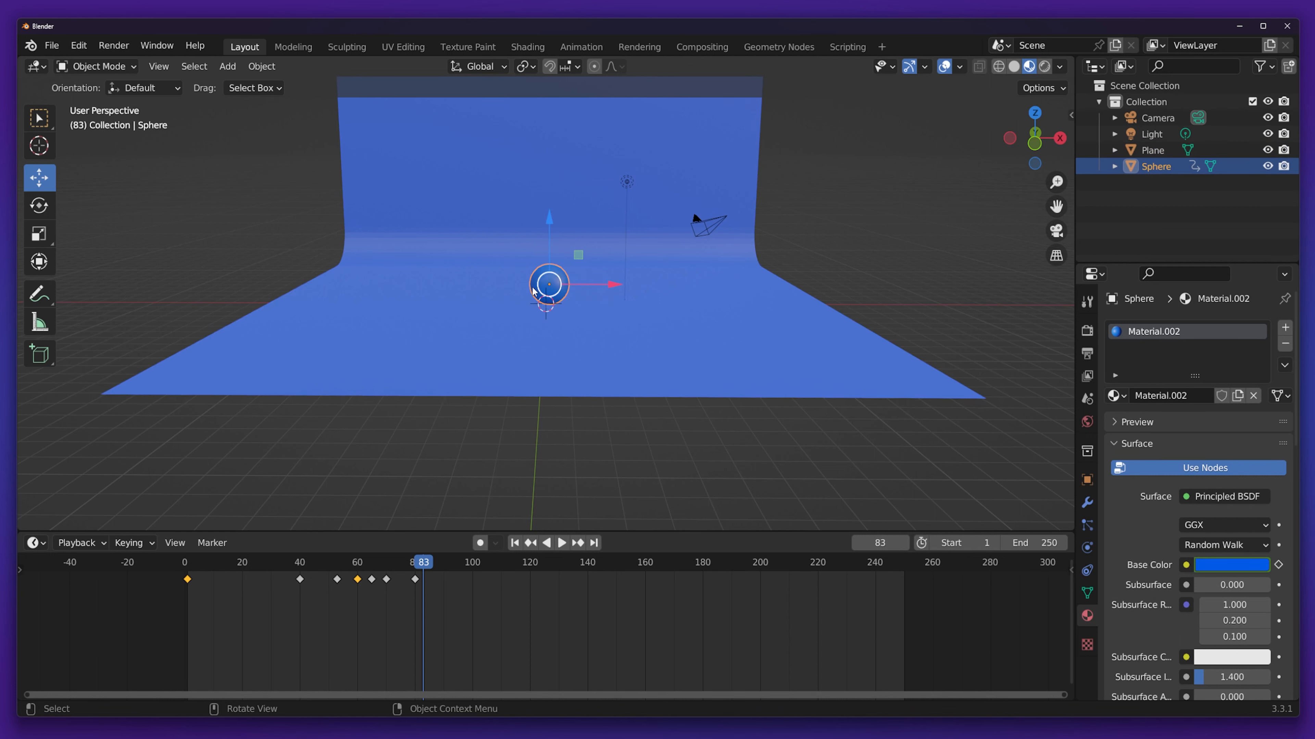
{"action": "left_click", "coordinate": [471, 383]}
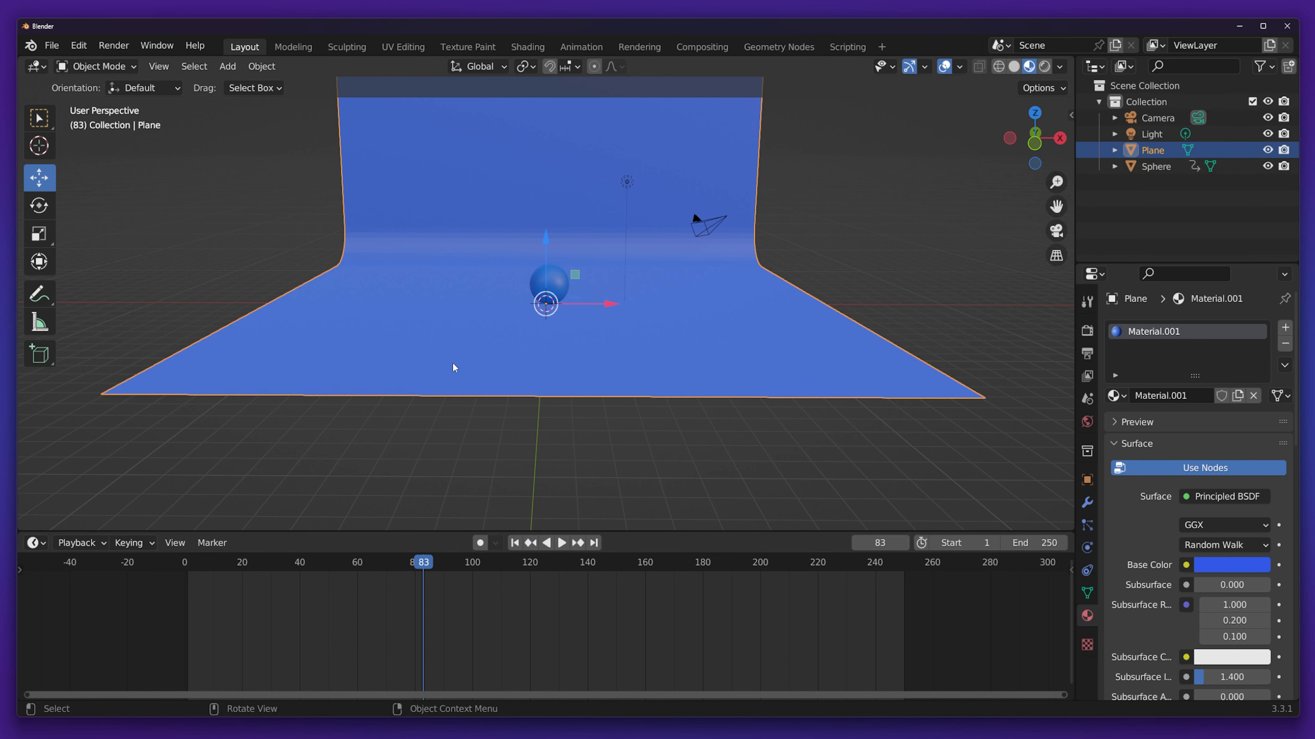
{"action": "left_click", "coordinate": [550, 276]}
{"action": "left_click", "coordinate": [505, 403]}
{"action": "left_click", "coordinate": [503, 347]}
{"action": "left_click", "coordinate": [552, 278]}
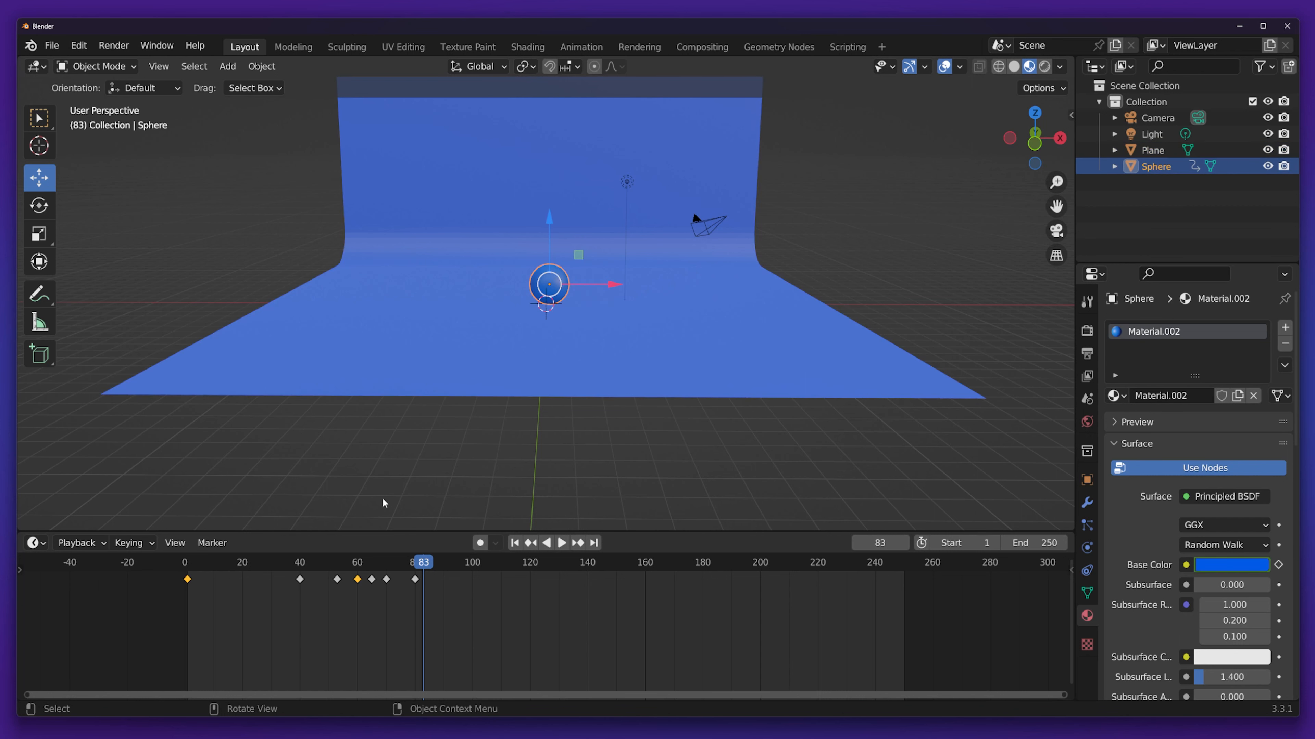
Select the backdrop plane and return the playhead to frame 1.
{"action": "left_click", "coordinate": [655, 320]}
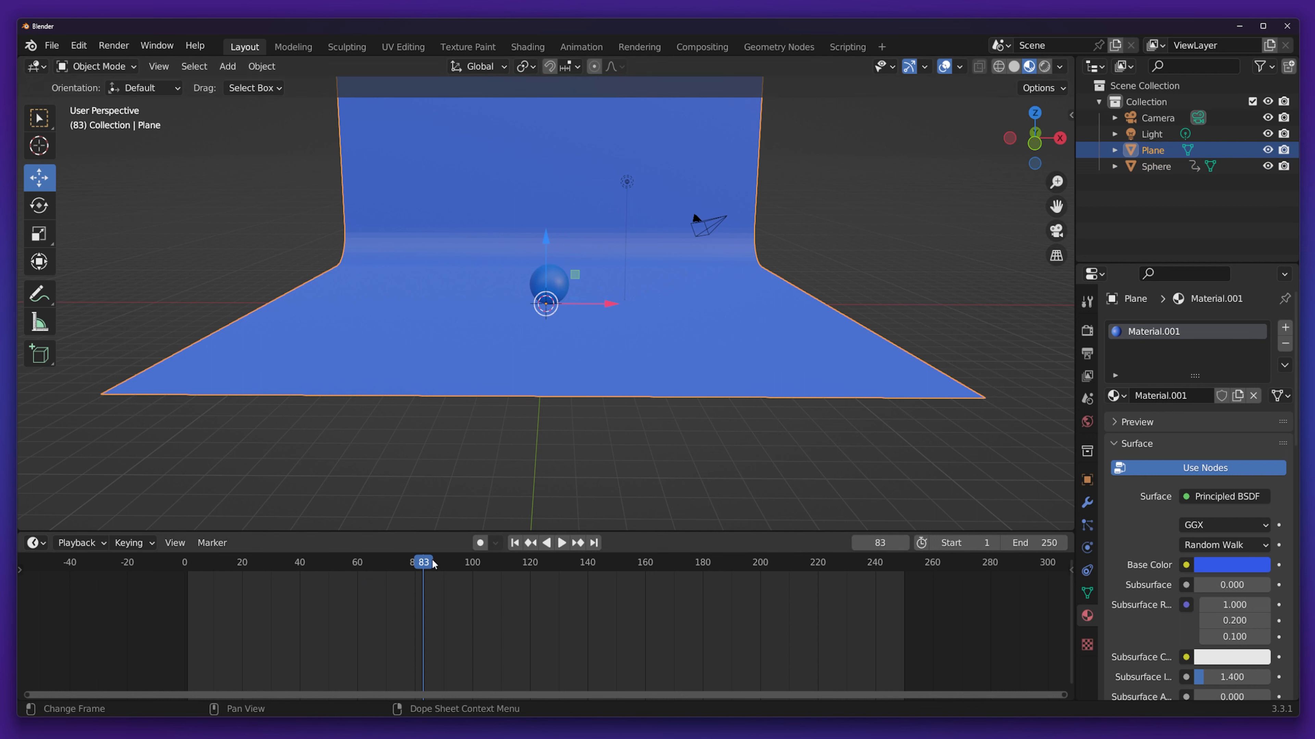
{"action": "left_click_drag", "start_coordinate": [432, 564], "coordinate": [188, 552]}
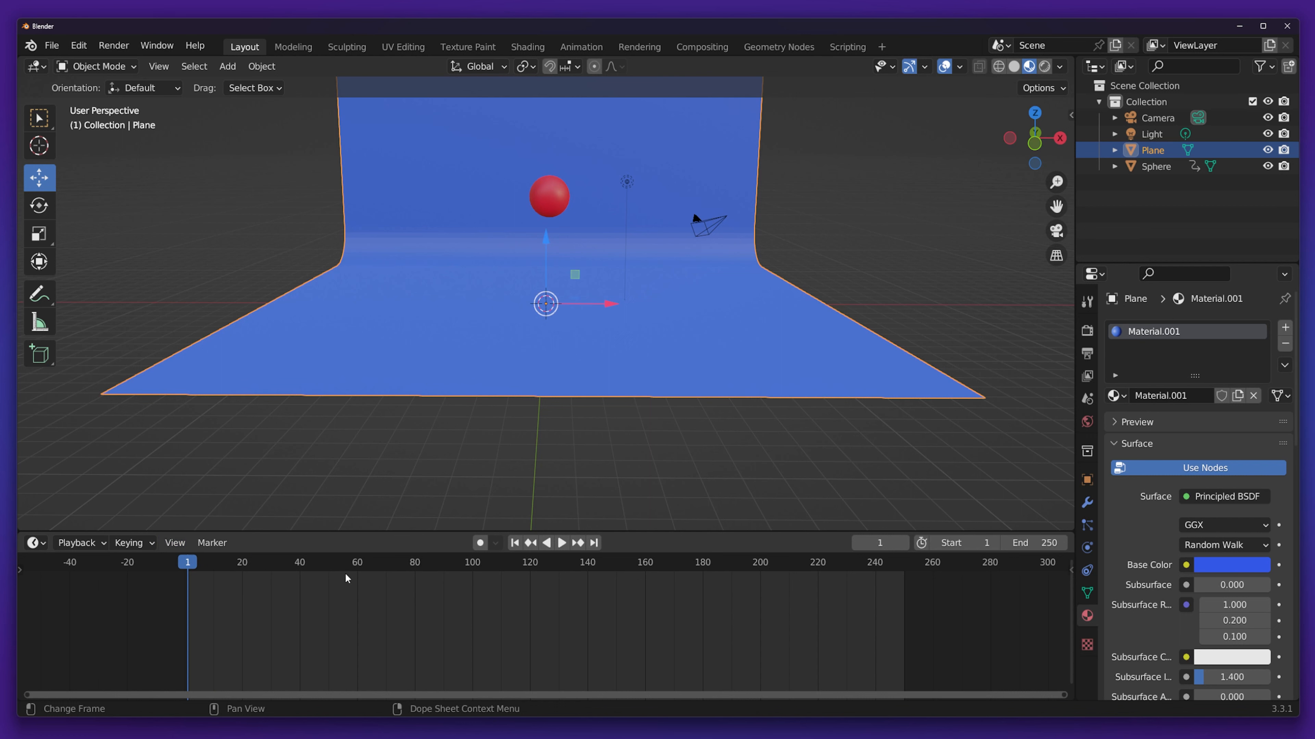
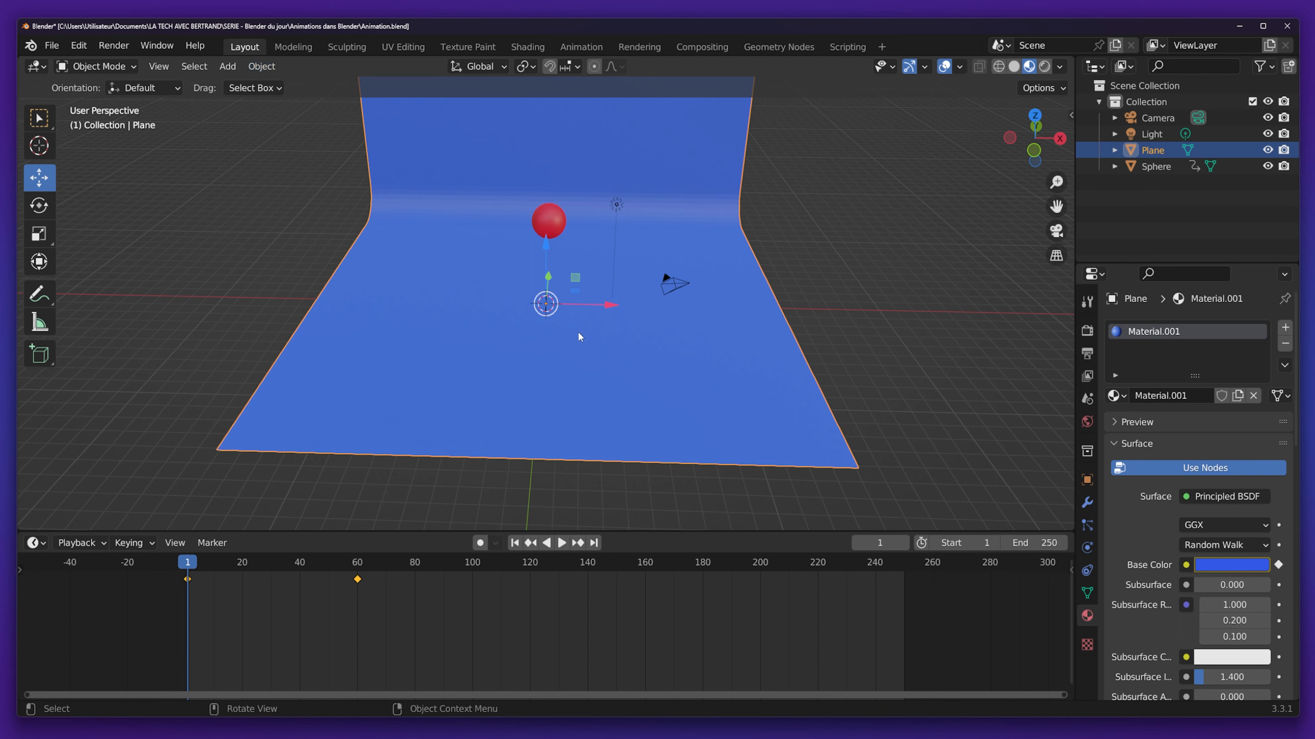
{"action": "key", "text": "i"}
{"action": "key", "text": "i"}
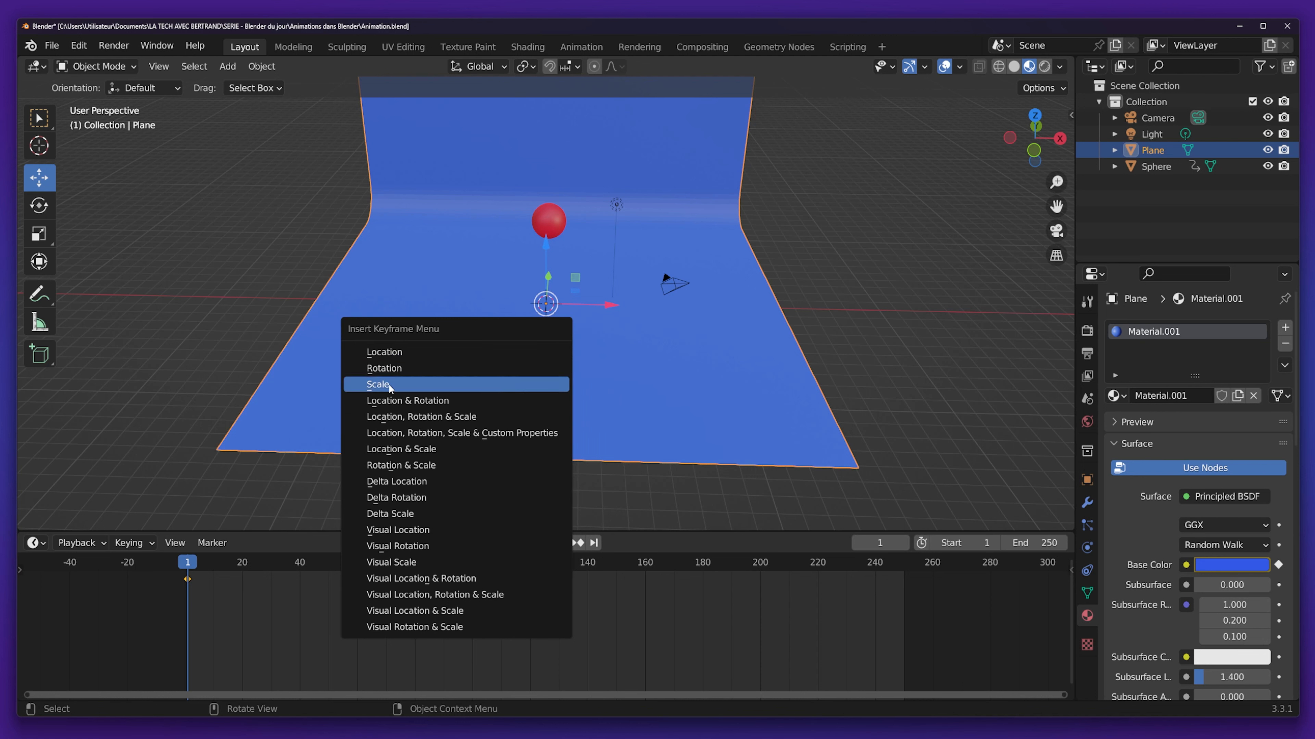
{"action": "left_click", "coordinate": [392, 350]}
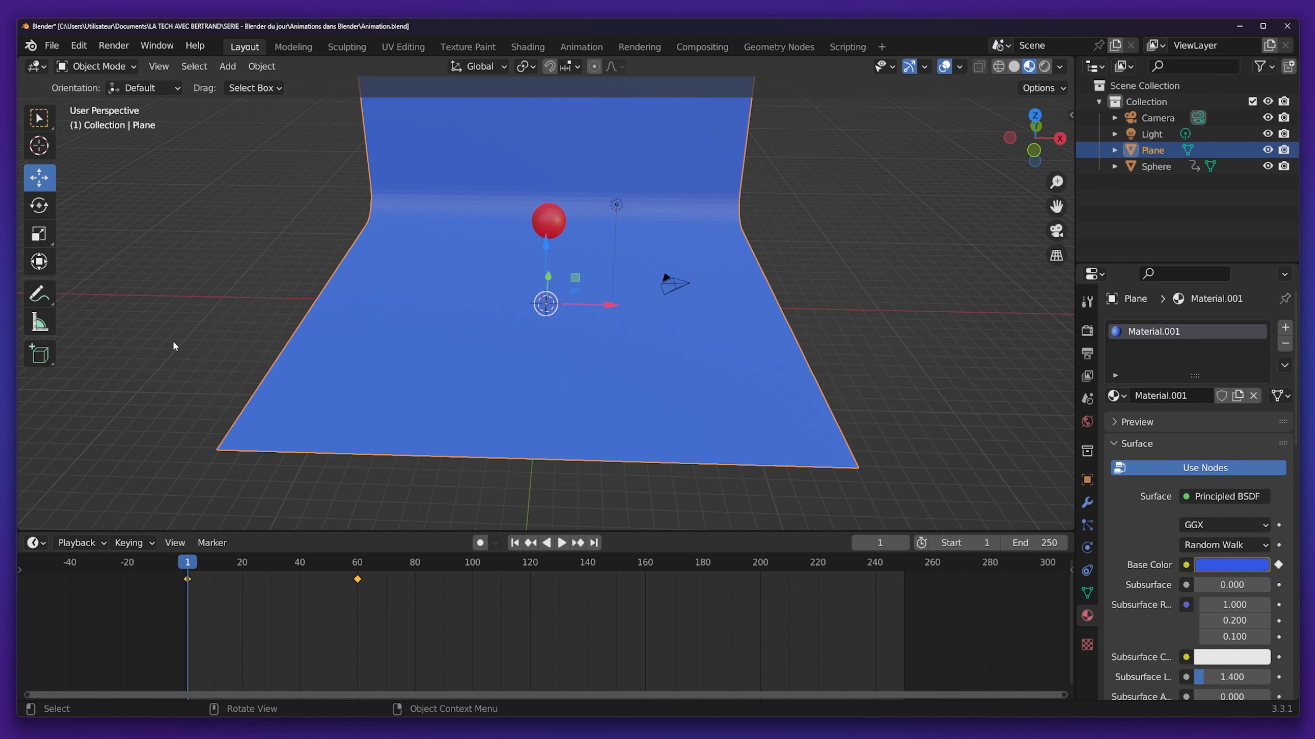
{"action": "left_click", "coordinate": [203, 337]}
{"action": "left_click", "coordinate": [324, 400]}
Insert a Scale keyframe for the backdrop plane on frame 1 and show its object transform properties.
{"action": "key", "text": "i"}
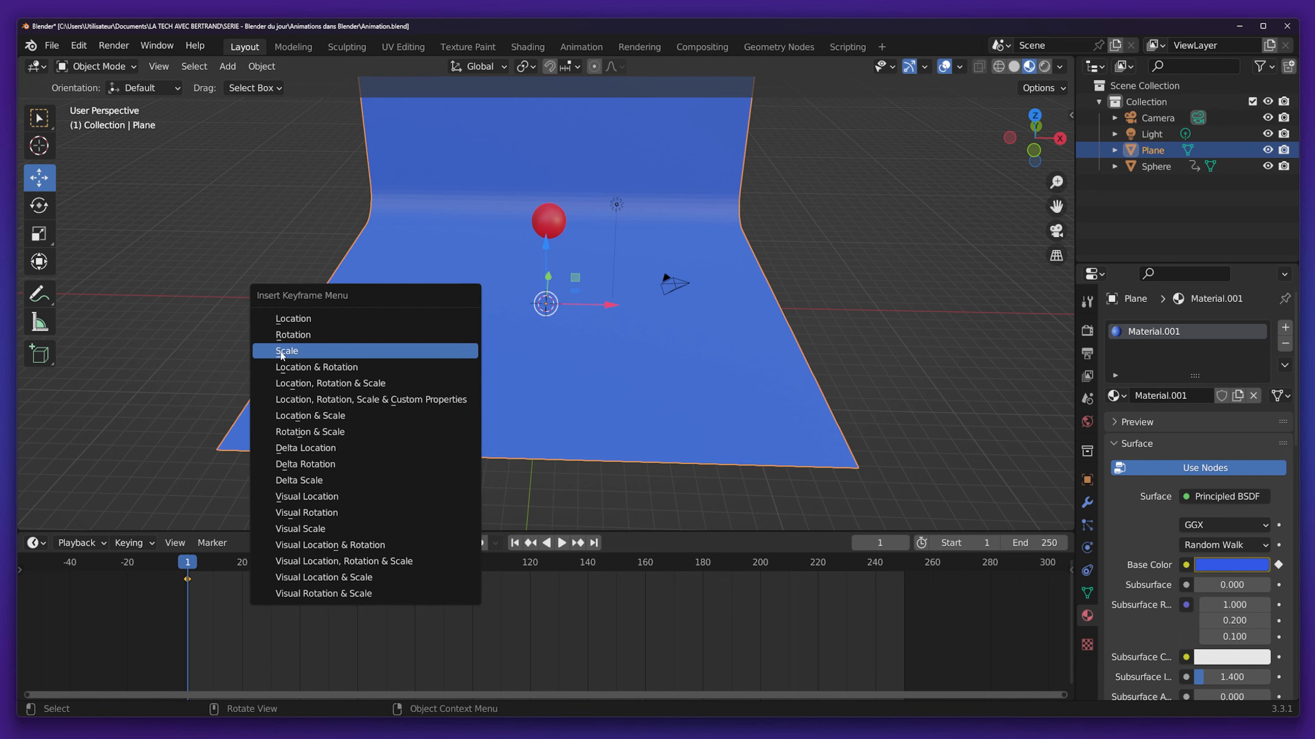
{"action": "left_click", "coordinate": [312, 351]}
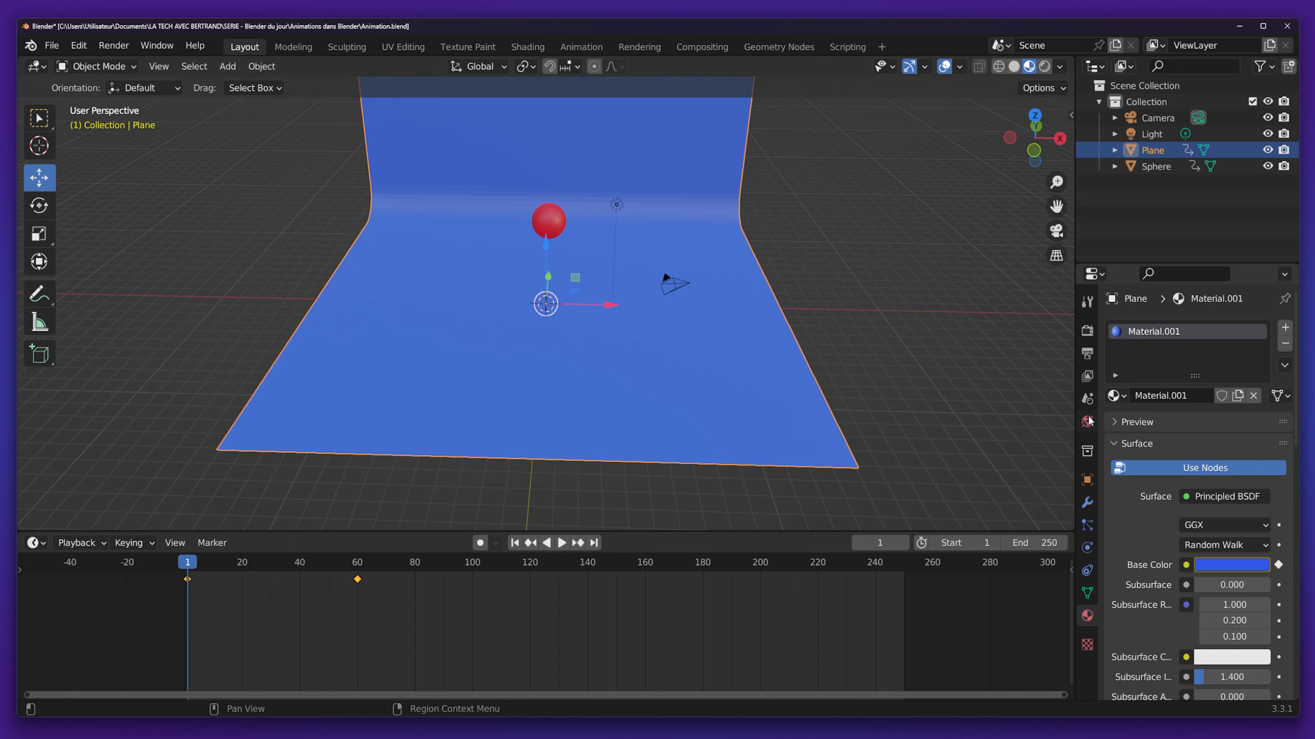
{"action": "left_click", "coordinate": [1087, 480]}
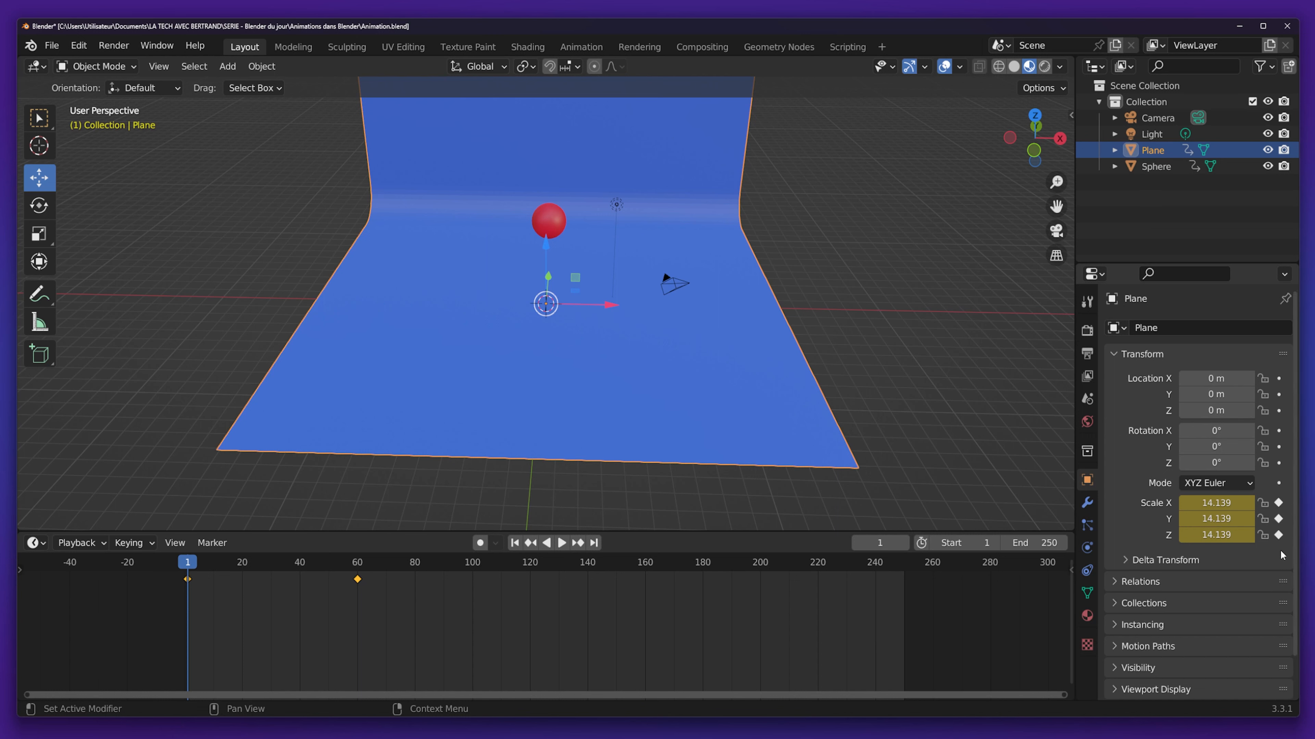
Scale the backdrop plane up uniformly by about 2.3 at frame 80 and insert a Scale keyframe there.
{"action": "key", "text": "space"}
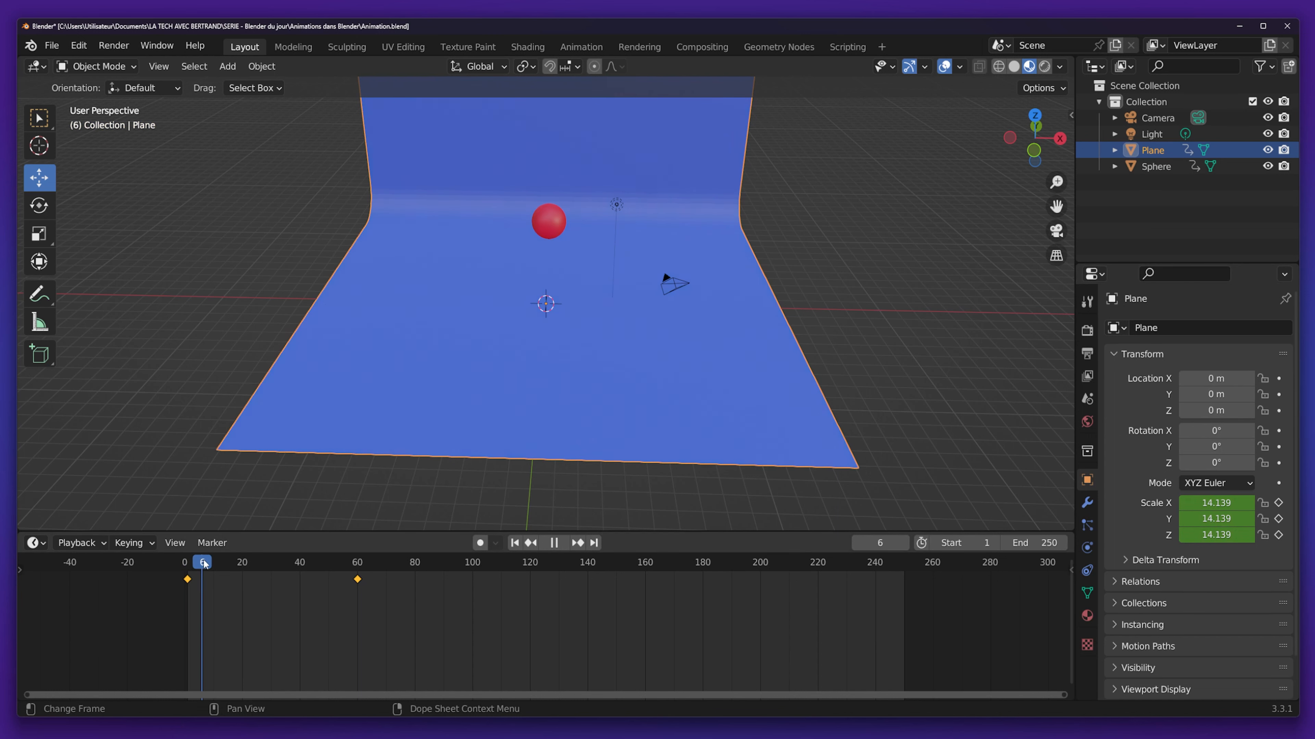
{"action": "left_click_drag", "start_coordinate": [284, 562], "coordinate": [415, 559]}
{"action": "key", "text": "shift+space"}
{"action": "key", "text": "s"}
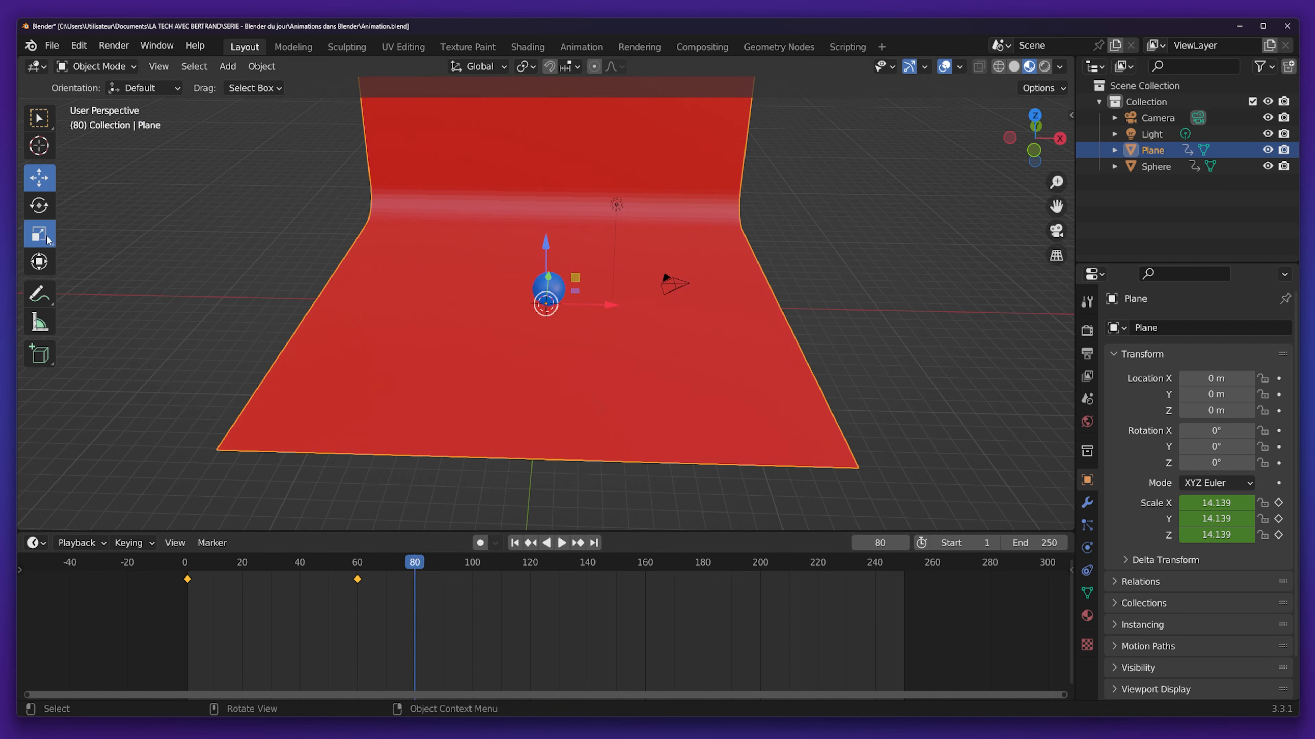
{"action": "left_click_drag", "start_coordinate": [612, 340], "coordinate": [706, 352]}
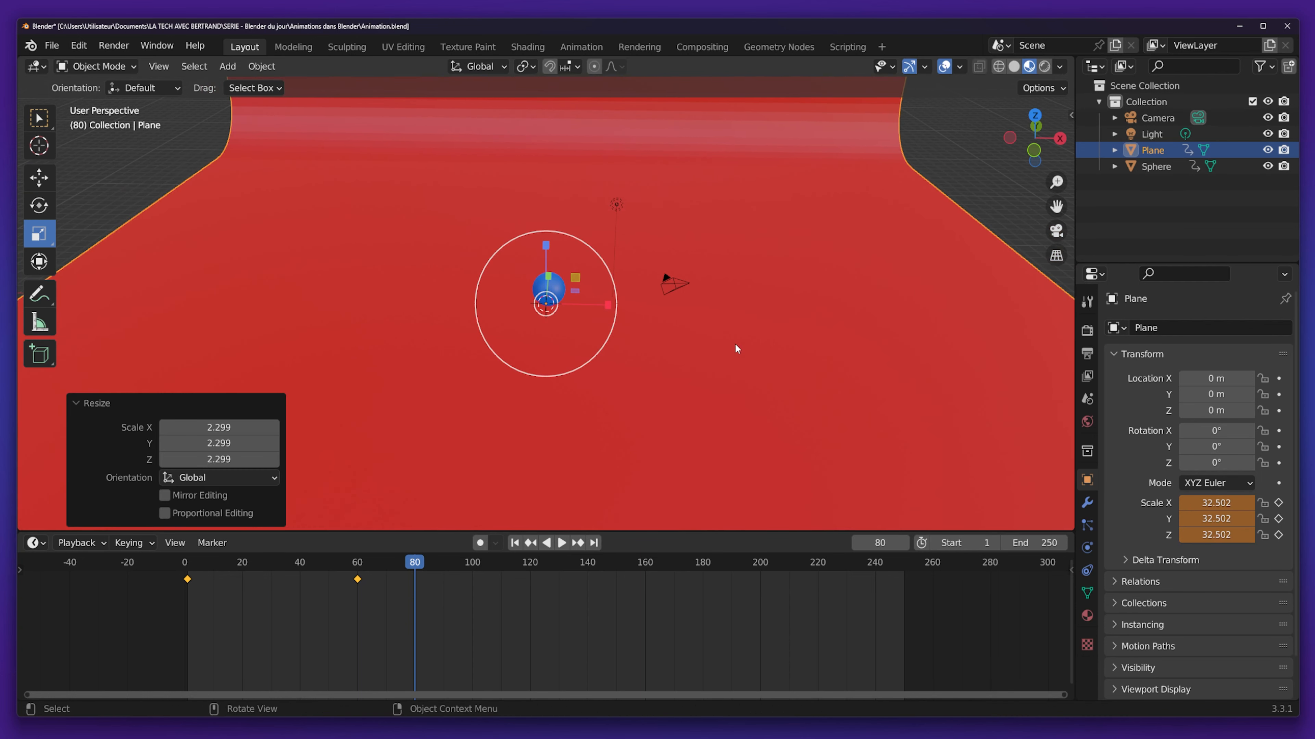
{"action": "key", "text": "i"}
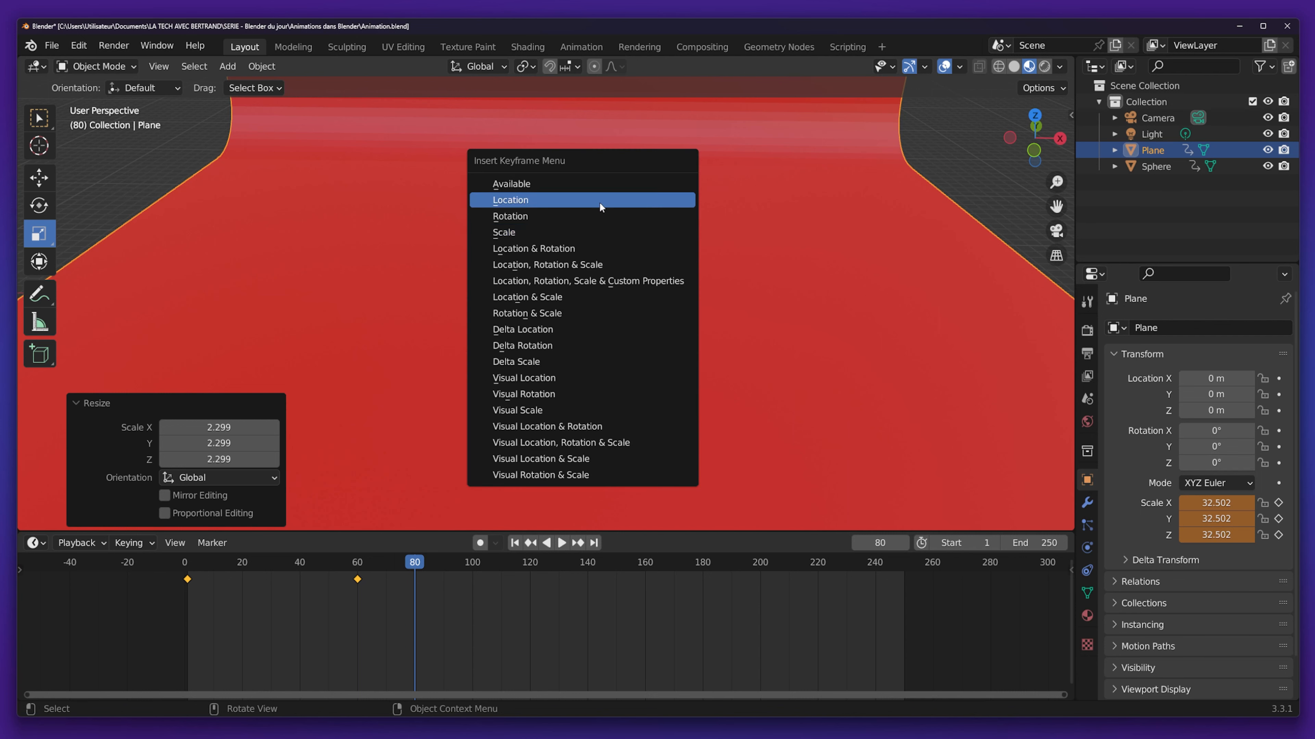
{"action": "left_click", "coordinate": [531, 232]}
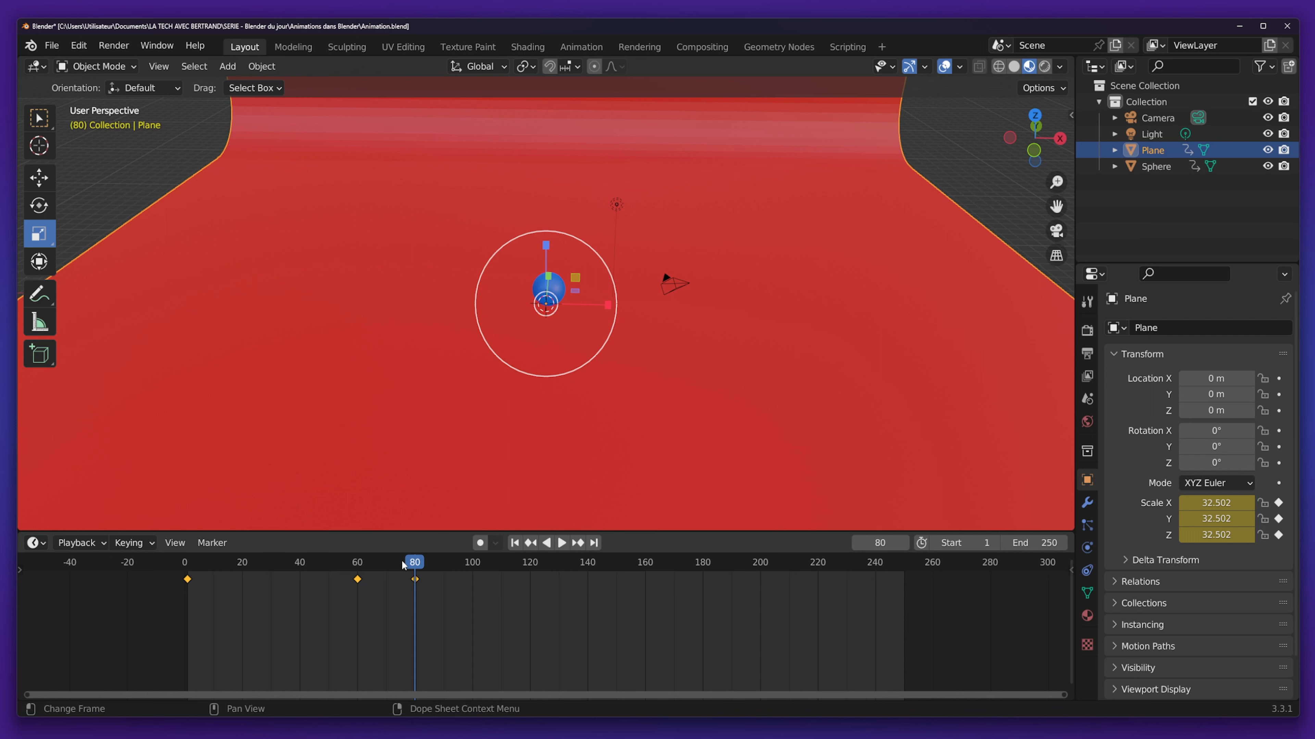
Play the animation from frame 1 to review the backdrop's growth, and inspect the sphere's keyframes at frames 70 and 80.
{"action": "left_click_drag", "start_coordinate": [414, 565], "coordinate": [187, 567]}
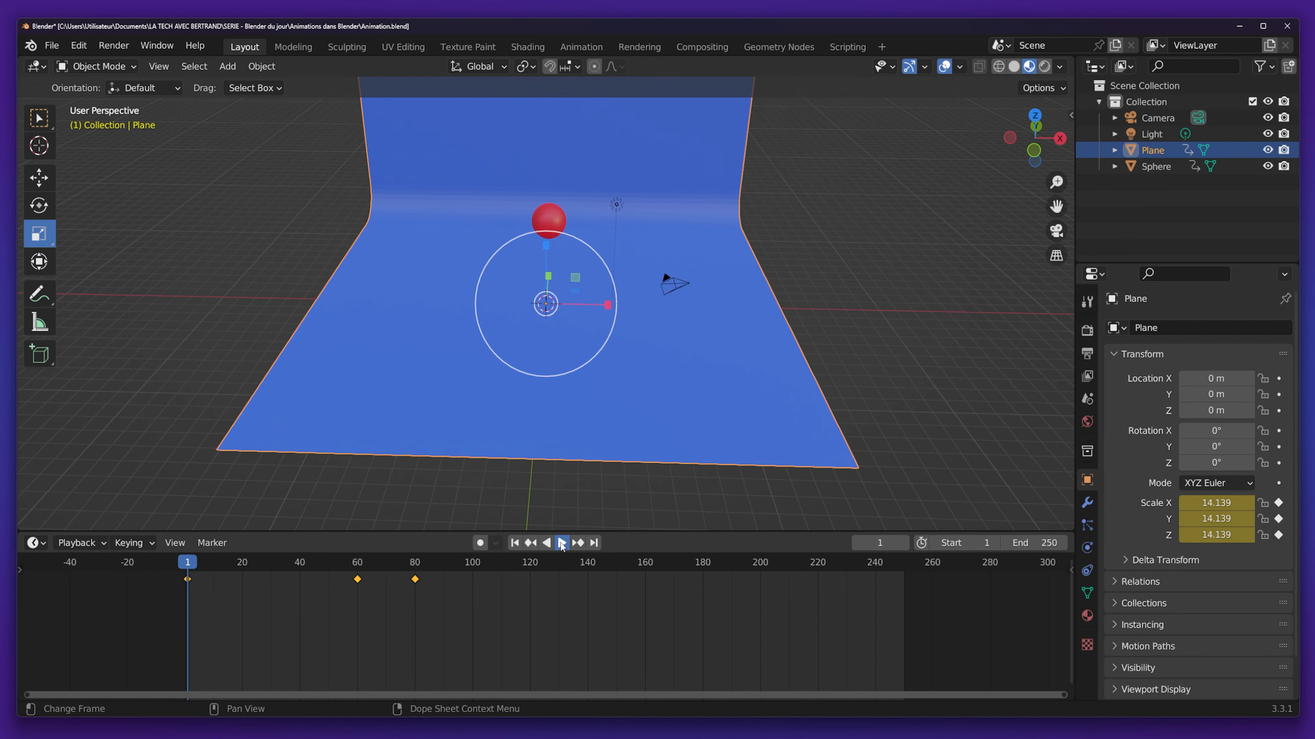
{"action": "left_click", "coordinate": [562, 542]}
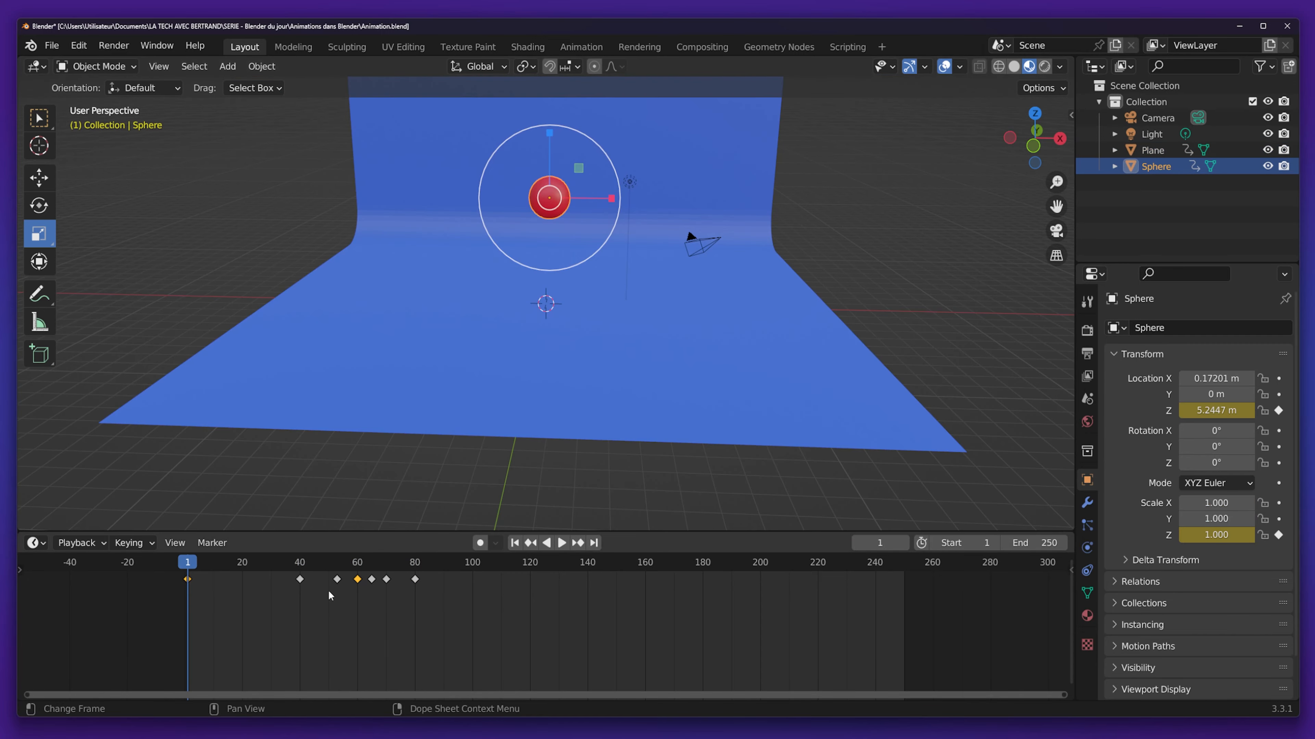
{"action": "left_click", "coordinate": [387, 580]}
{"action": "left_click", "coordinate": [415, 579]}
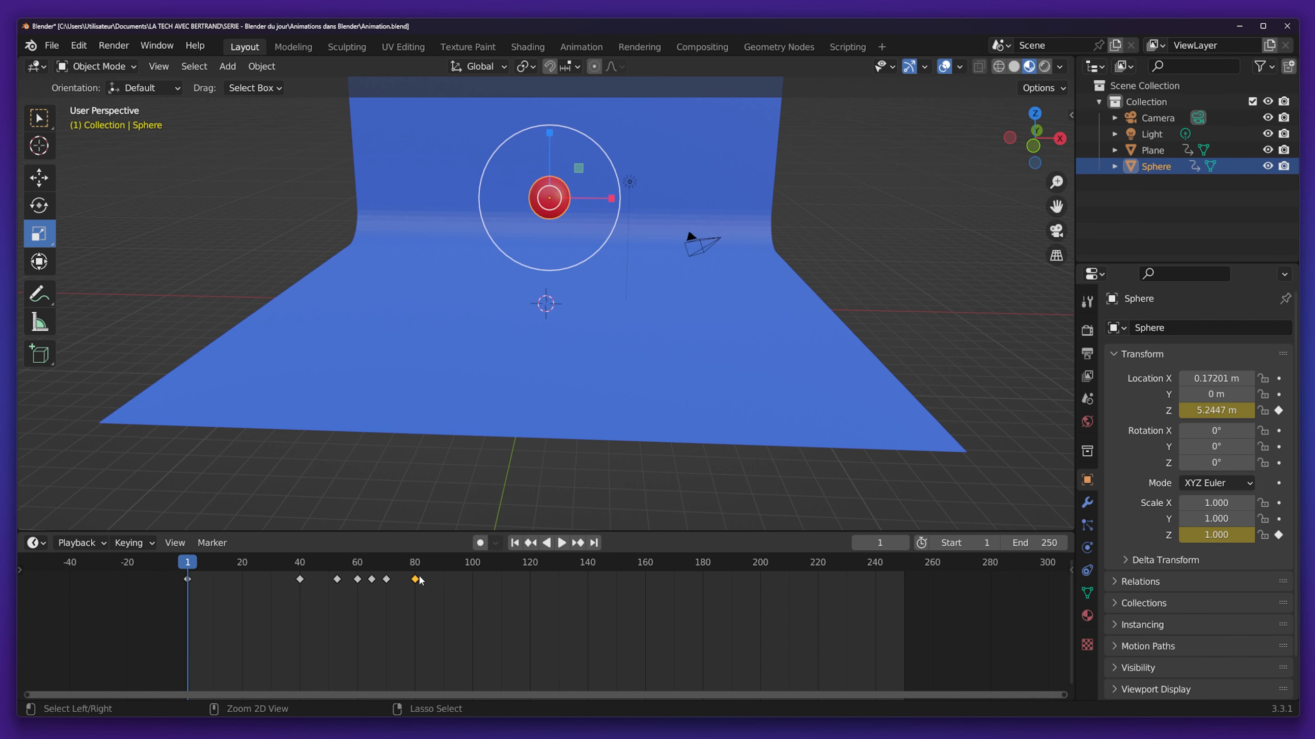
Insert a keyframe for the sphere's Z location at frame 100 and delete it again.
{"action": "left_click", "coordinate": [473, 564]}
{"action": "key", "text": "Escape"}
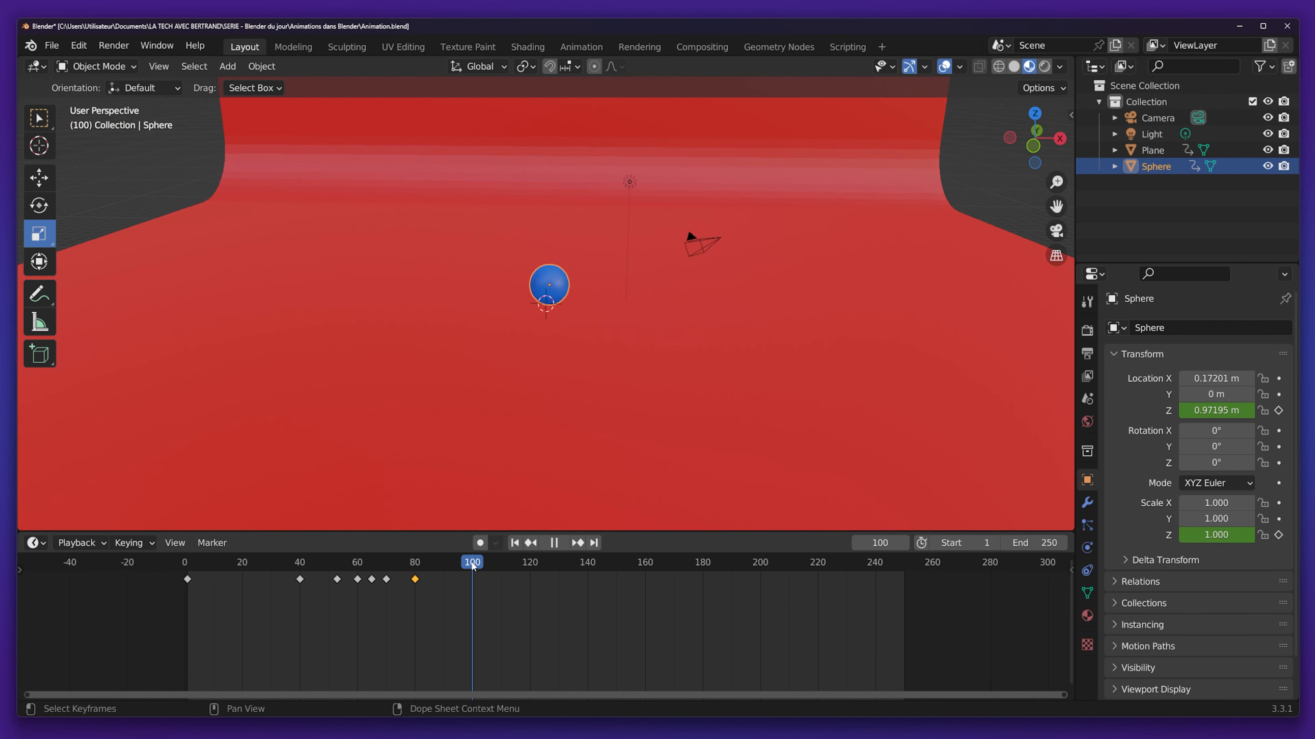
{"action": "key", "text": "i"}
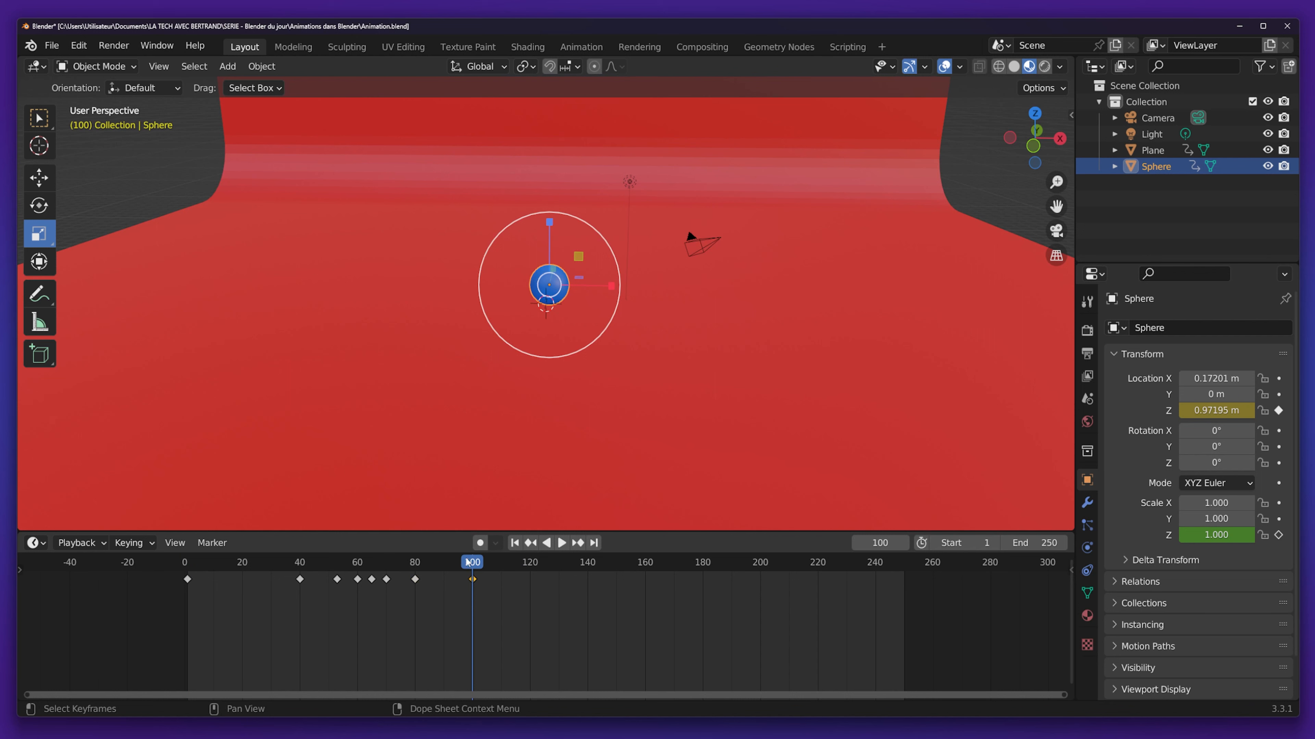
{"action": "mouse_move", "coordinate": [472, 564]}
{"action": "left_mouse_down"}
{"action": "mouse_move", "coordinate": [406, 565]}
{"action": "mouse_move", "coordinate": [472, 559]}
{"action": "mouse_move", "coordinate": [470, 573]}
{"action": "left_mouse_up"}
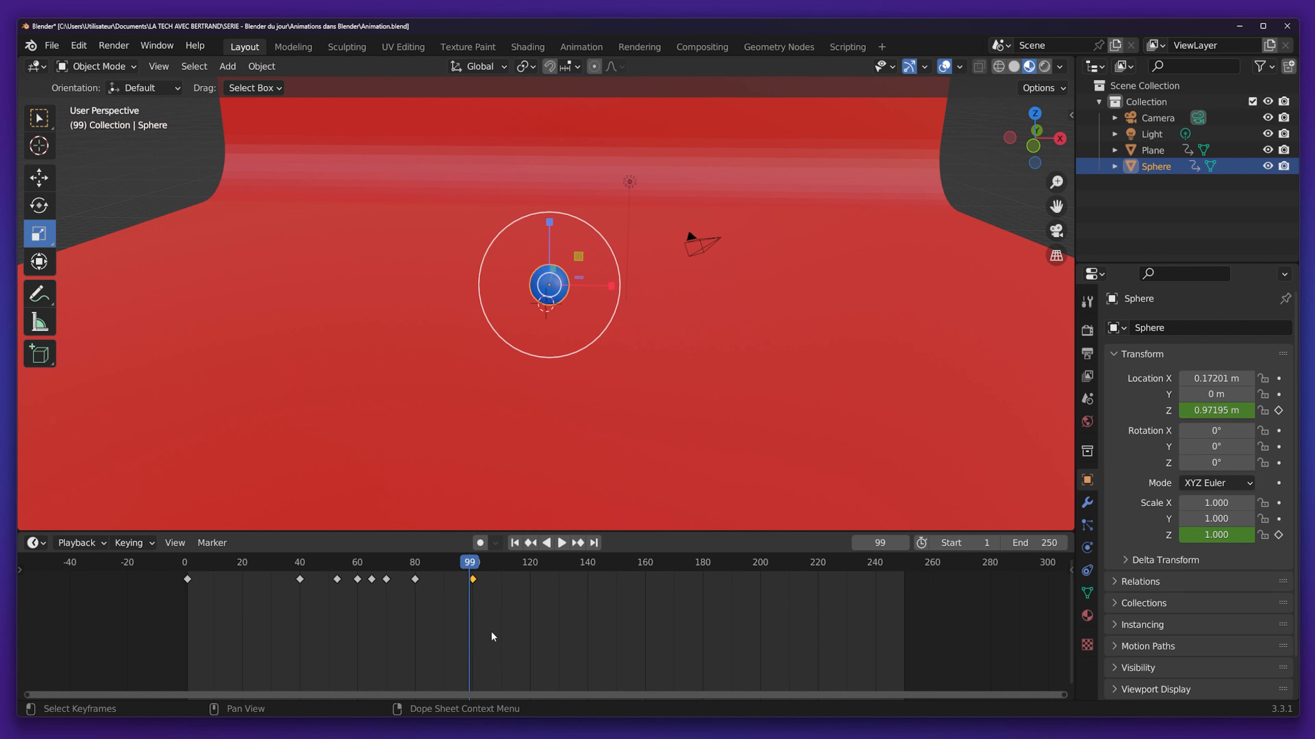
{"action": "key", "text": "Delete"}
{"action": "left_click_drag", "start_coordinate": [409, 579], "coordinate": [494, 570]}
{"action": "key", "text": "Delete"}
Switch to the Animation workspace, select the backdrop plane and enlarge the Dope Sheet area.
{"action": "scroll", "coordinate": [567, 441], "scroll_direction": "down", "scroll_amount": 1}
{"action": "scroll", "coordinate": [566, 441], "scroll_direction": "down", "scroll_amount": 4}
{"action": "mouse_move", "coordinate": [544, 301]}
{"action": "middle_mouse_down"}
{"action": "mouse_move", "coordinate": [551, 283]}
{"action": "mouse_move", "coordinate": [548, 314]}
{"action": "middle_mouse_up"}
{"action": "key", "text": "alt+a"}
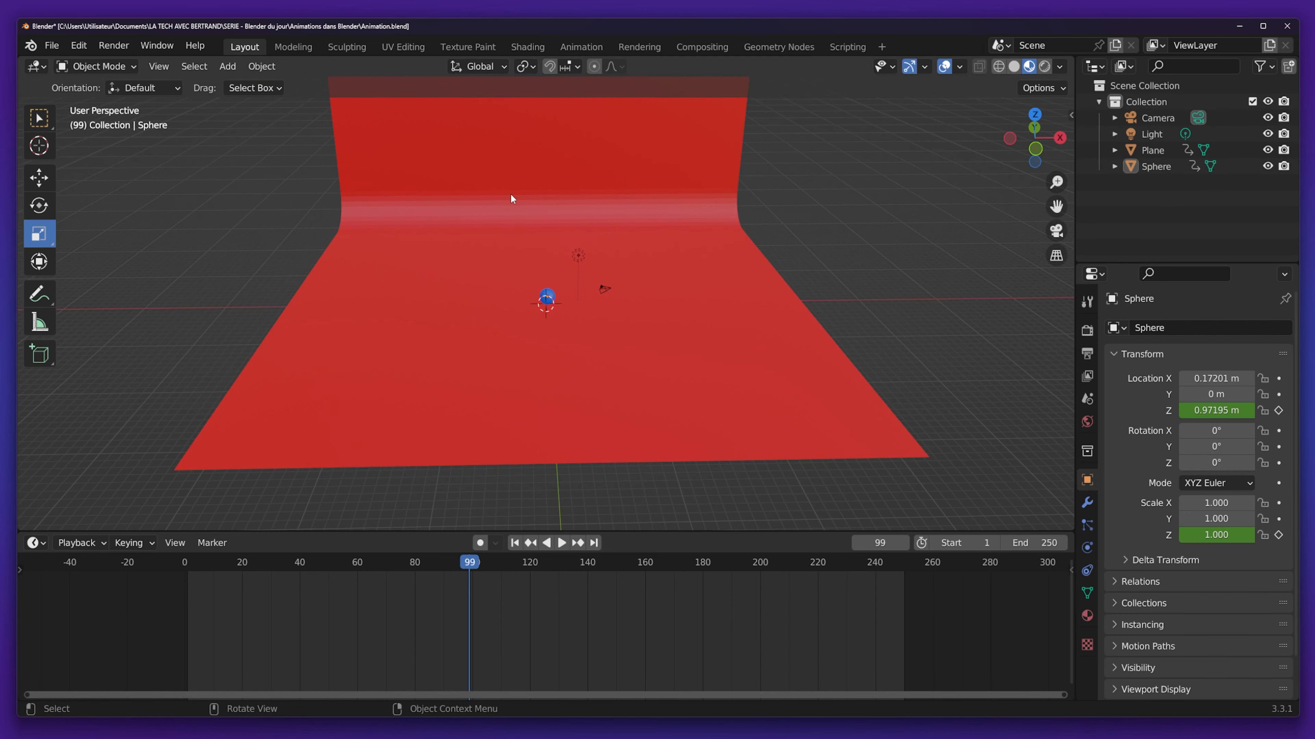
{"action": "left_click", "coordinate": [592, 47]}
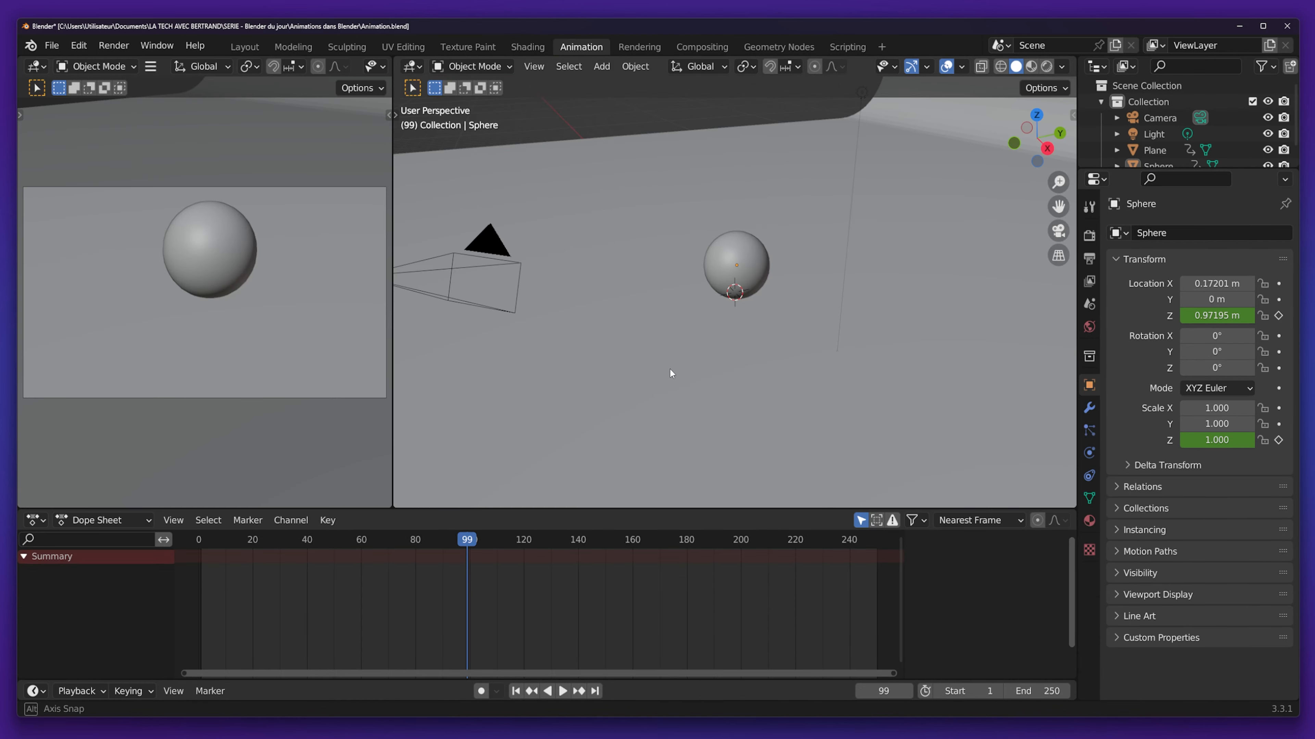
{"action": "middle_click_drag", "start_coordinate": [671, 373], "coordinate": [582, 304]}
{"action": "left_click", "coordinate": [582, 304]}
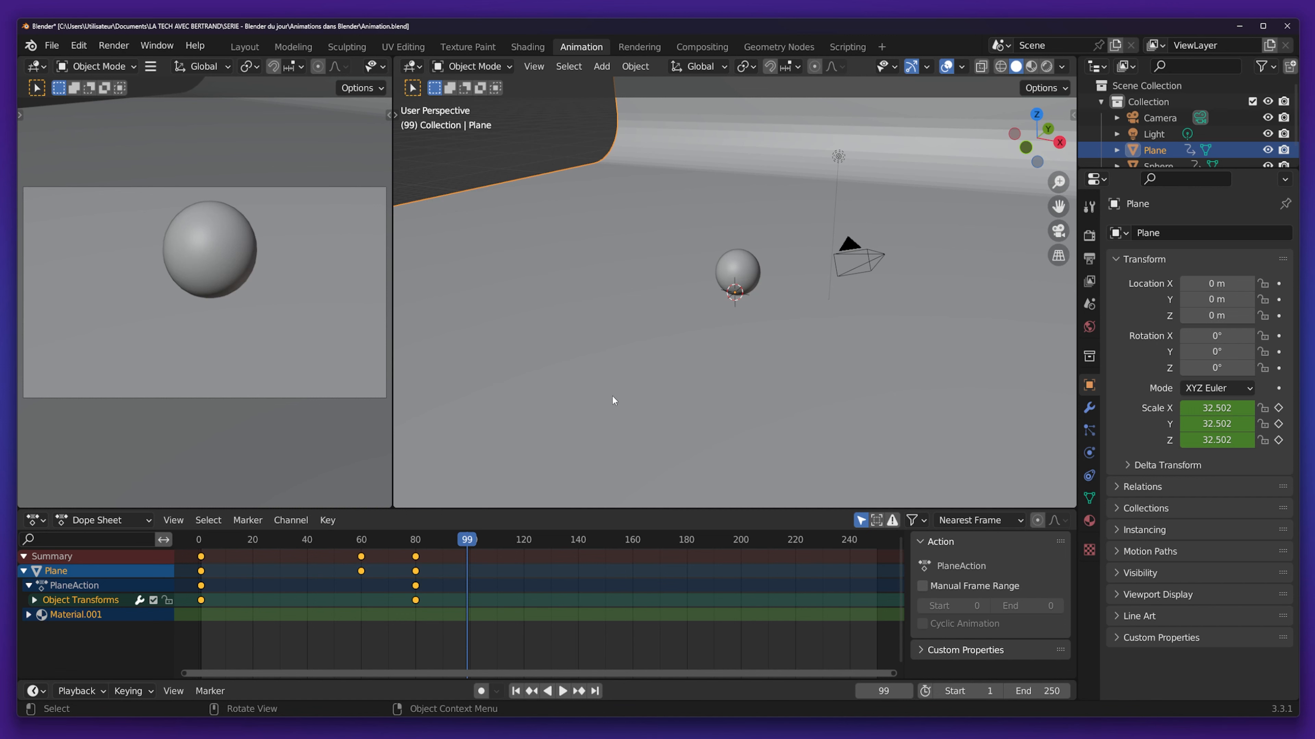
{"action": "left_click_drag", "start_coordinate": [612, 509], "coordinate": [611, 458]}
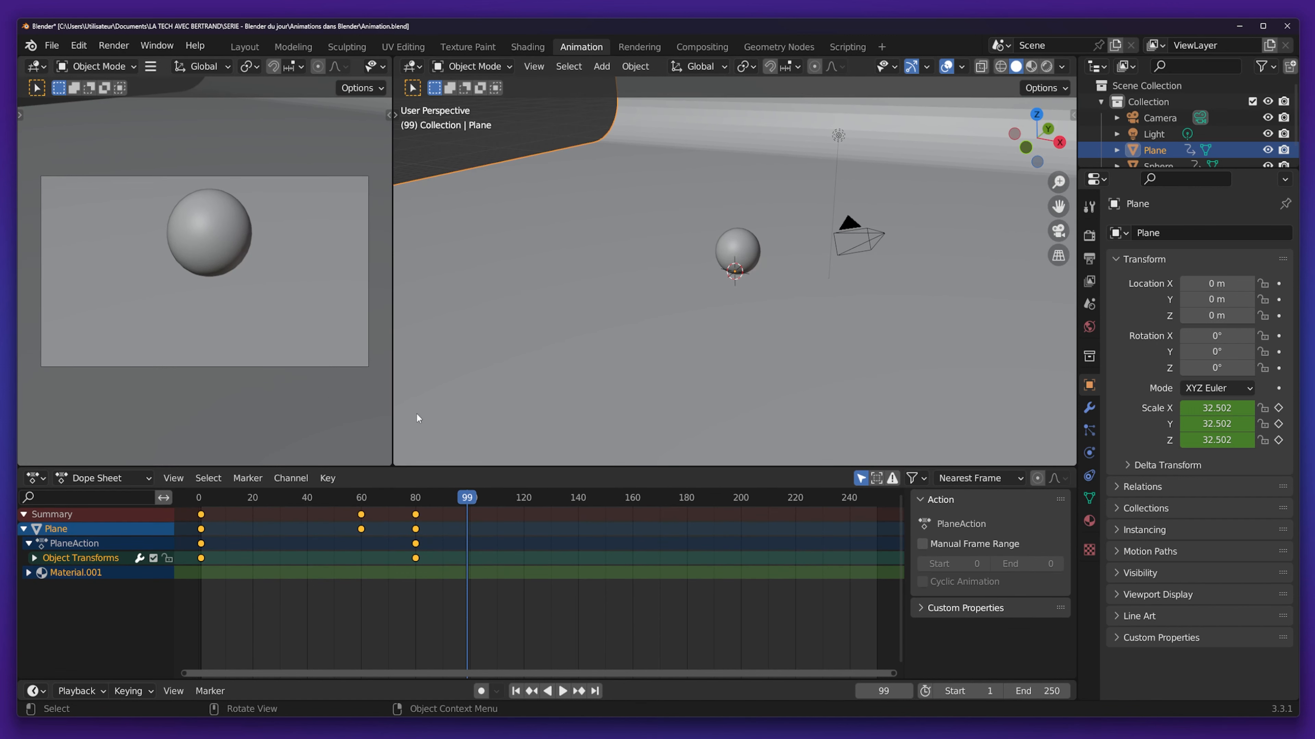
{"action": "scroll", "coordinate": [616, 325], "scroll_direction": "down", "scroll_amount": 3}
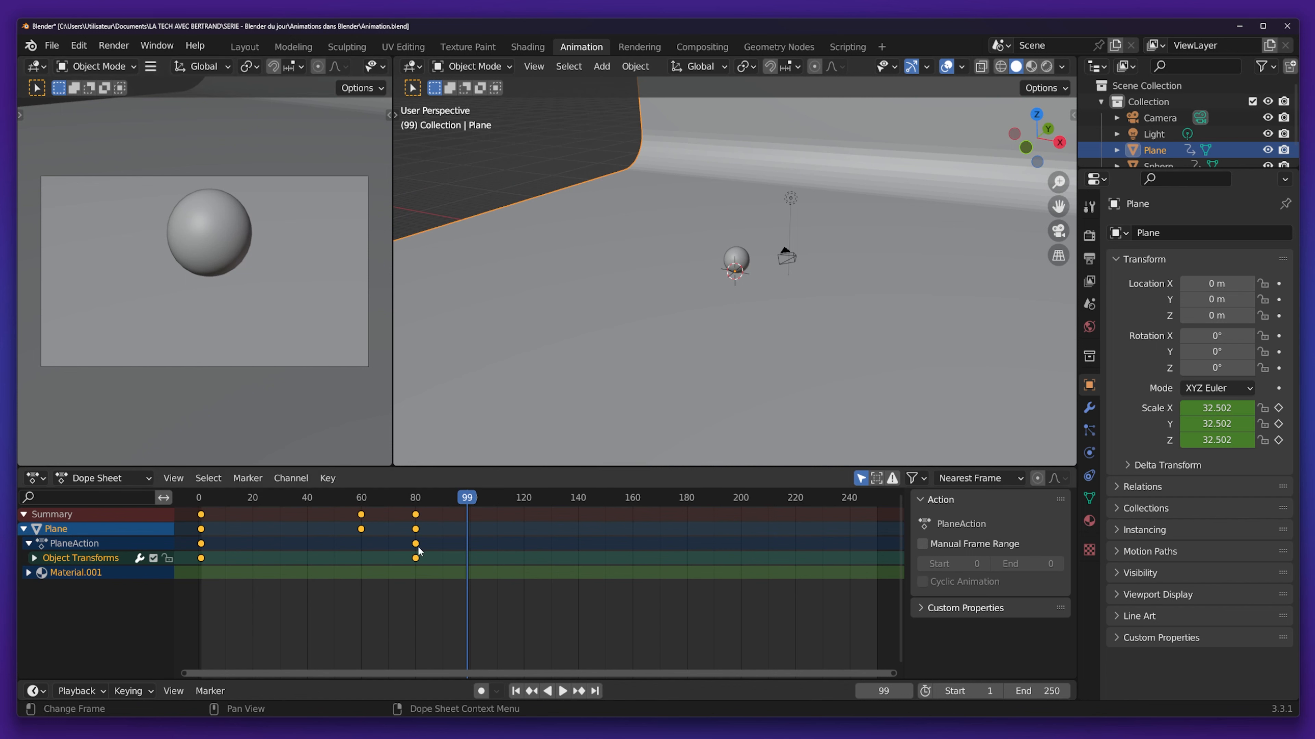
{"action": "middle_click_drag", "start_coordinate": [707, 265], "coordinate": [742, 344]}
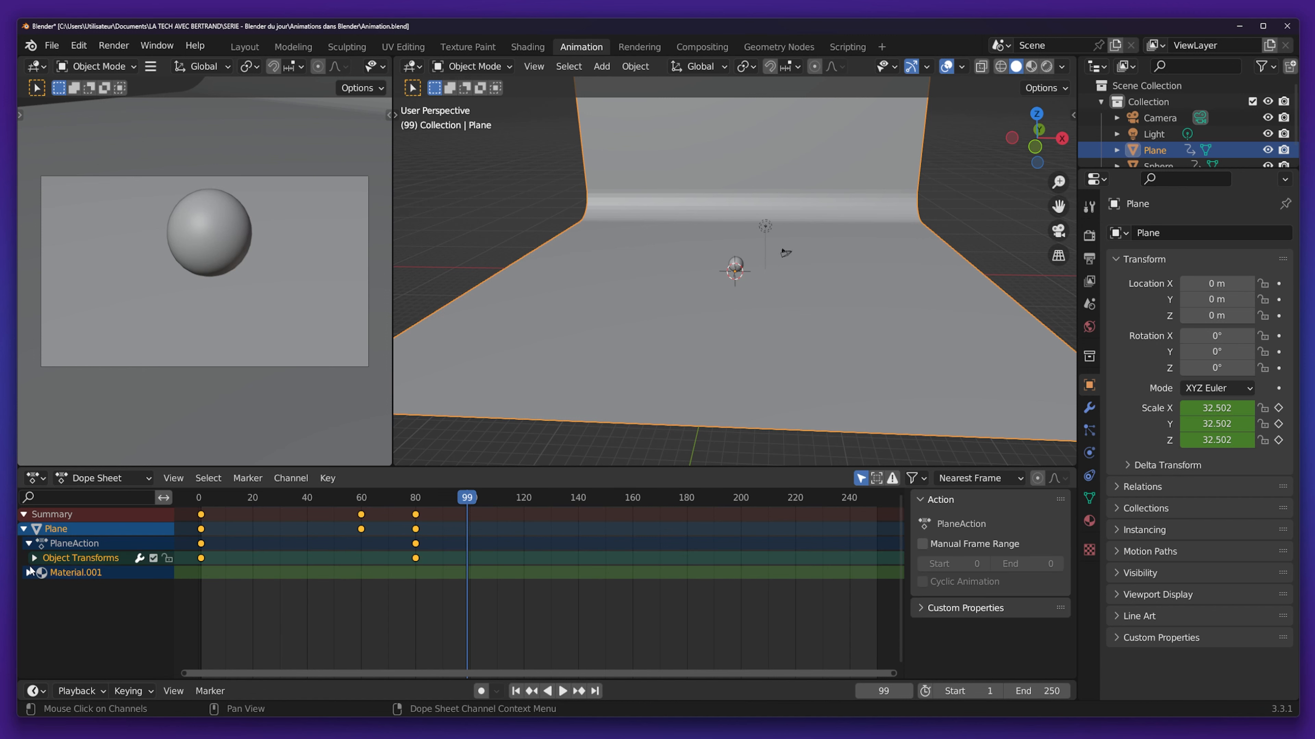
Expand the plane's Object Transforms and Material.001 Shader Nodetree channels in the Dope Sheet to examine their individual keyframes.
{"action": "left_click", "coordinate": [34, 559]}
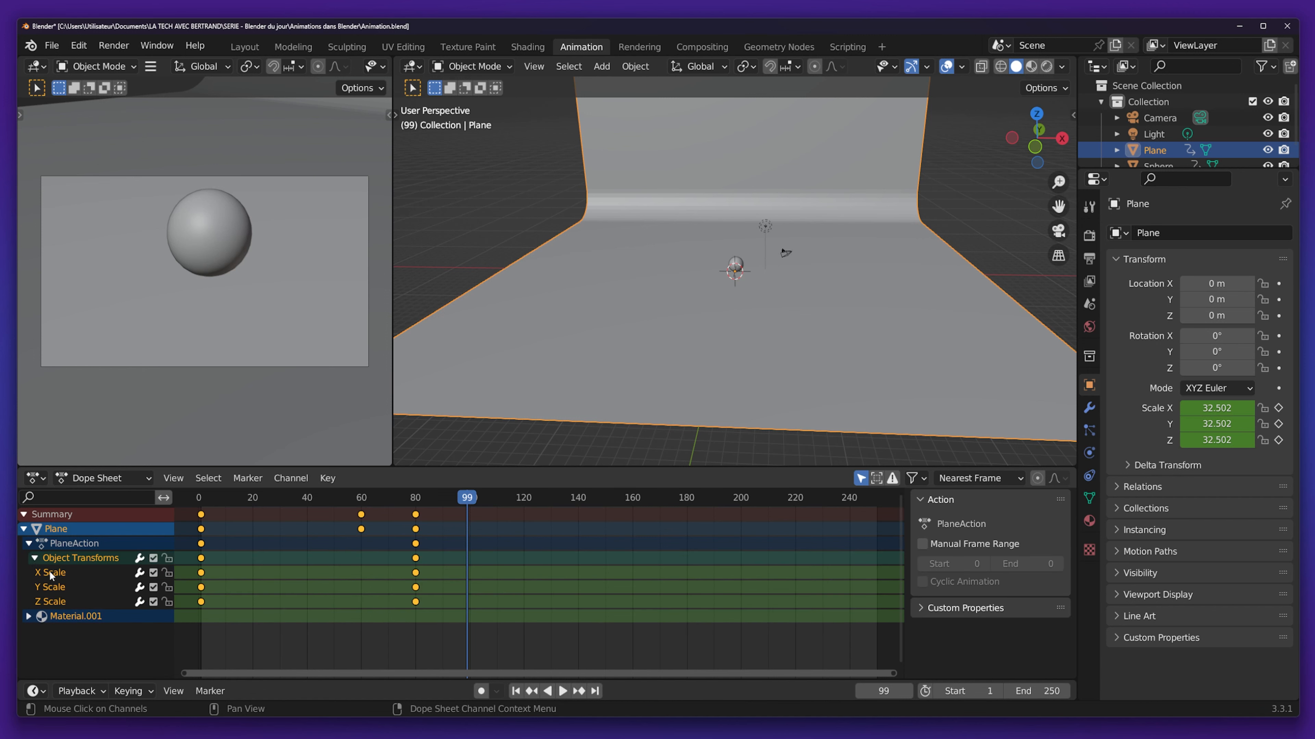
{"action": "left_click", "coordinate": [28, 616]}
{"action": "left_click", "coordinate": [35, 631]}
{"action": "scroll", "coordinate": [87, 669], "scroll_direction": "down", "scroll_amount": 2}
{"action": "scroll", "coordinate": [87, 669], "scroll_direction": "up", "scroll_amount": 2}
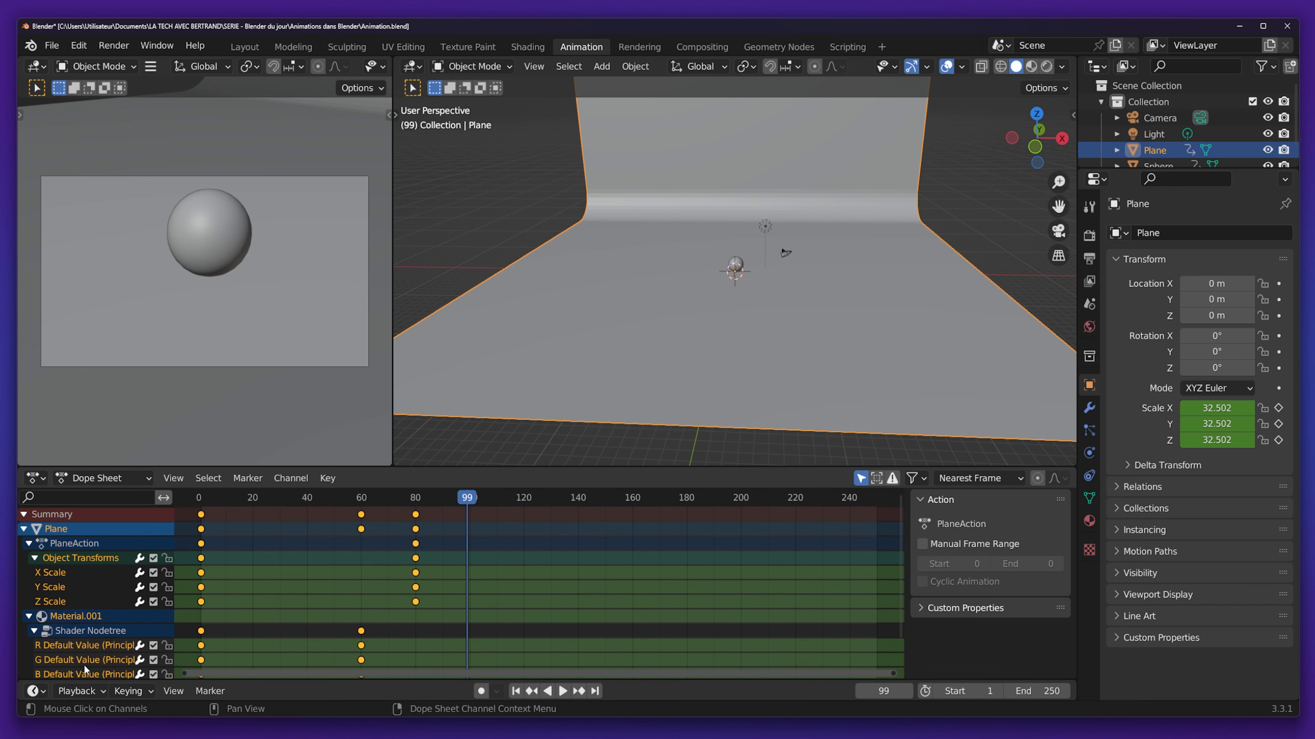
{"action": "scroll", "coordinate": [88, 669], "scroll_direction": "down", "scroll_amount": 1}
{"action": "scroll", "coordinate": [89, 669], "scroll_direction": "up", "scroll_amount": 1}
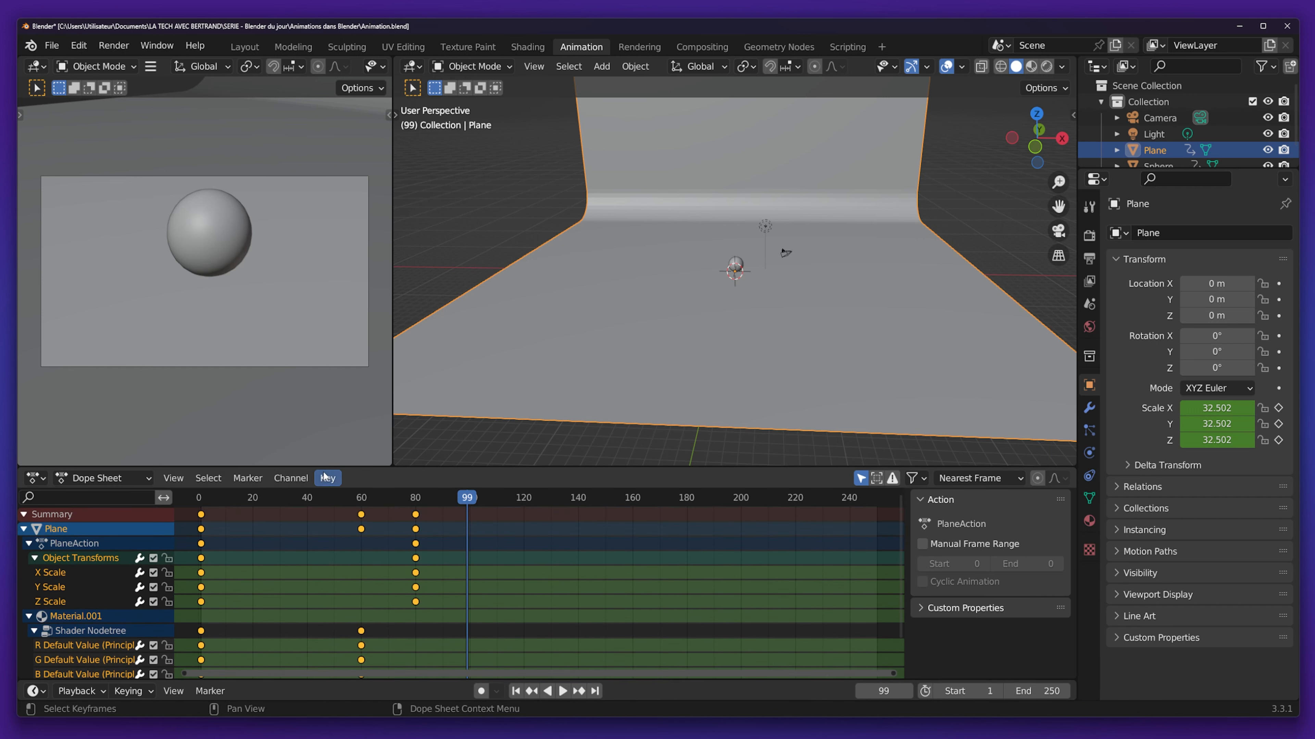
{"action": "left_click_drag", "start_coordinate": [329, 466], "coordinate": [329, 413]}
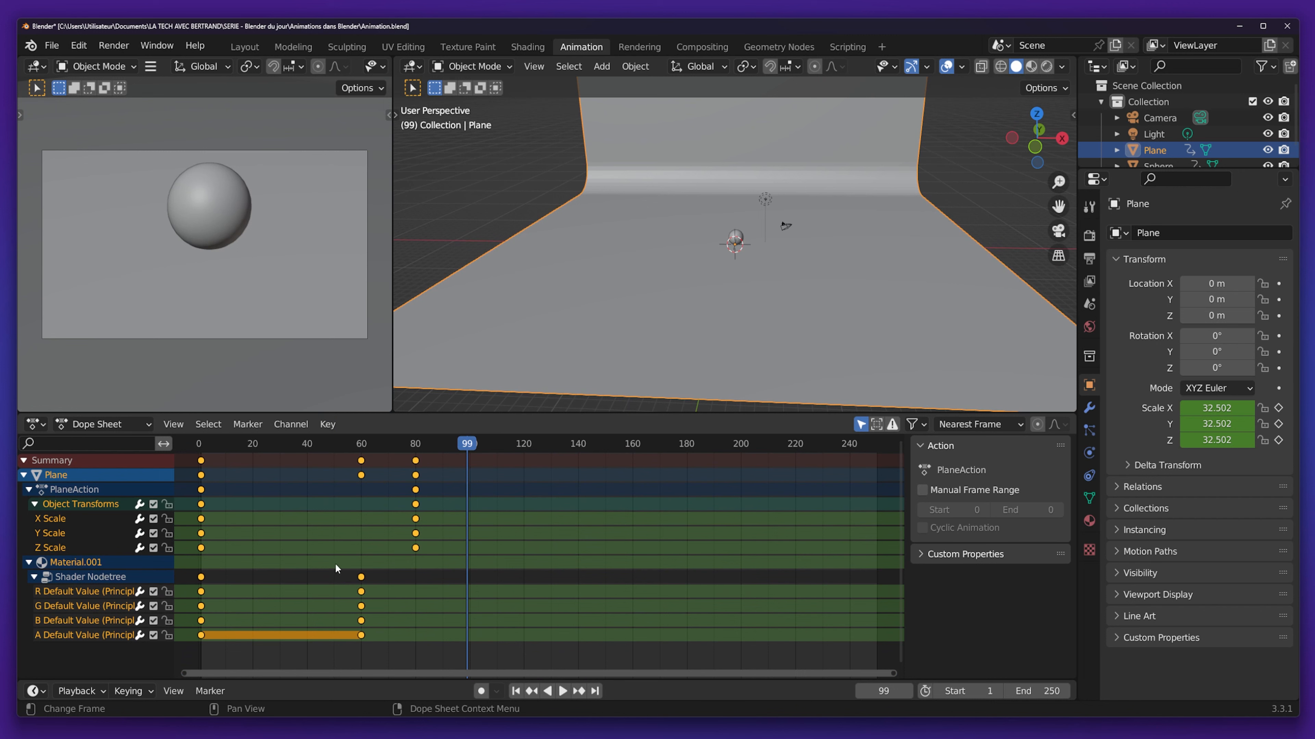
{"action": "left_click", "coordinate": [403, 649]}
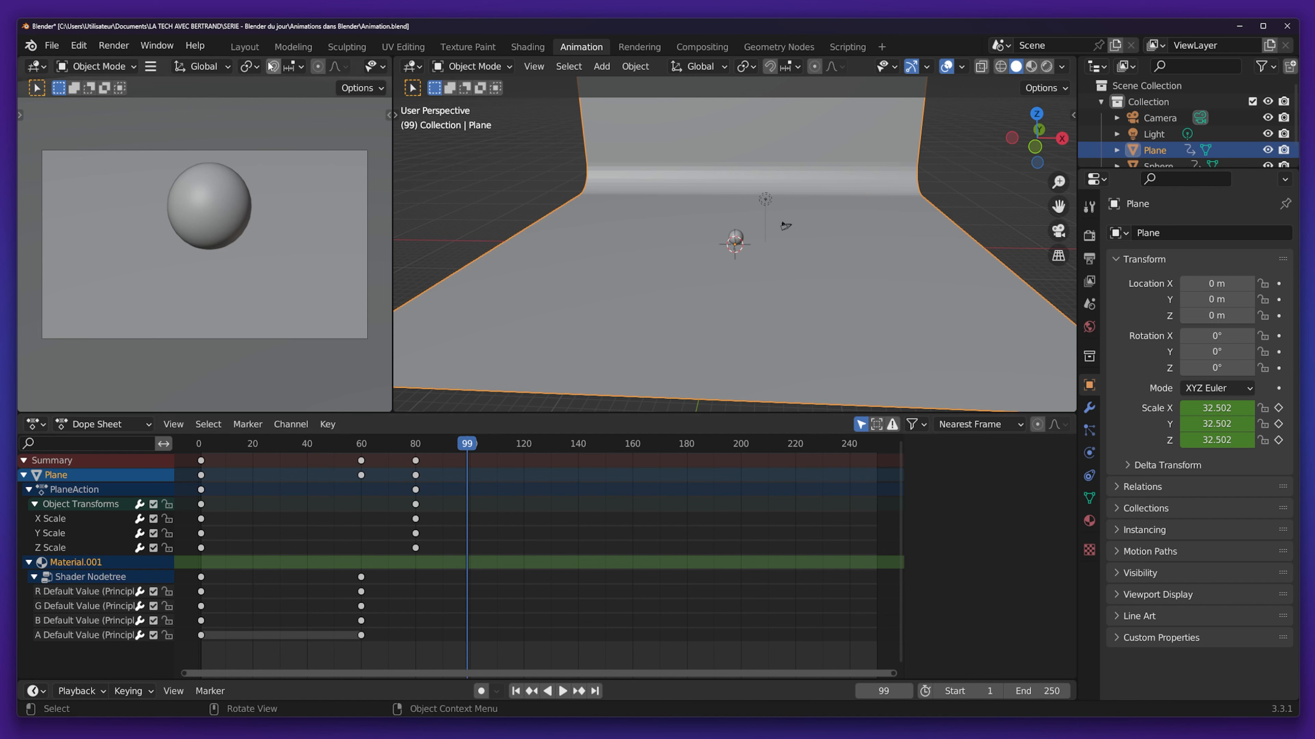
Return to the Layout workspace with nothing selected and play the animation from frame 3 to review it.
{"action": "left_click", "coordinate": [243, 46]}
{"action": "left_click", "coordinate": [191, 373]}
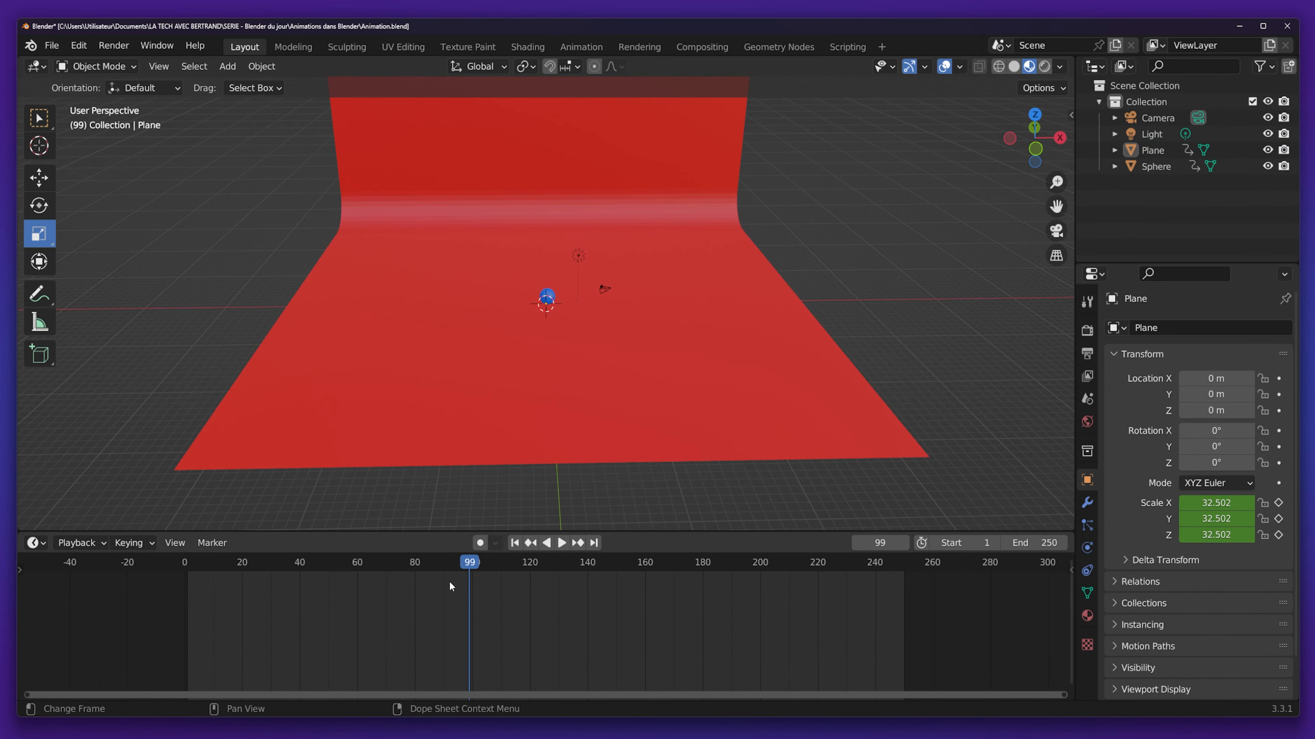
{"action": "left_click_drag", "start_coordinate": [161, 597], "coordinate": [895, 624]}
{"action": "left_click_drag", "start_coordinate": [472, 558], "coordinate": [194, 546]}
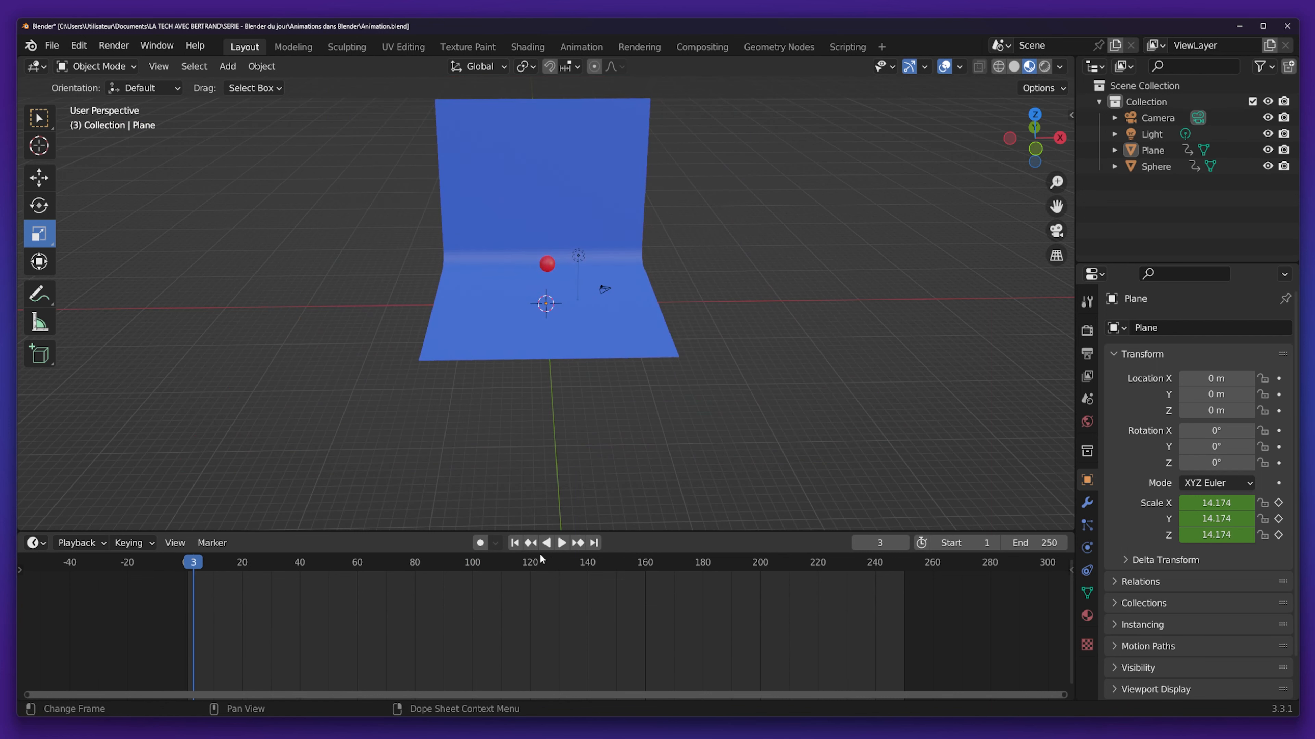
{"action": "left_click", "coordinate": [561, 544]}
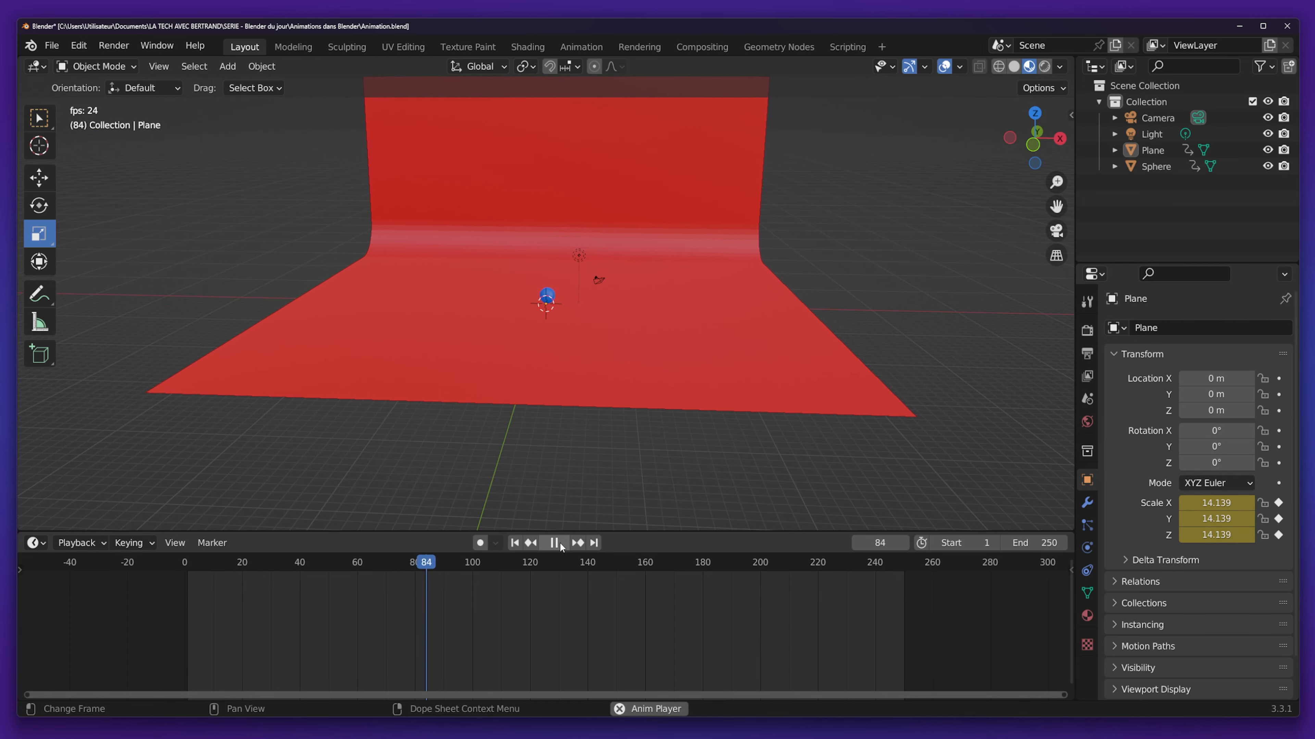
{"action": "left_click", "coordinate": [553, 544]}
Compare the scene at frames 100 and 250, and set the animation's end frame to 100.
{"action": "left_click_drag", "start_coordinate": [460, 562], "coordinate": [473, 565]}
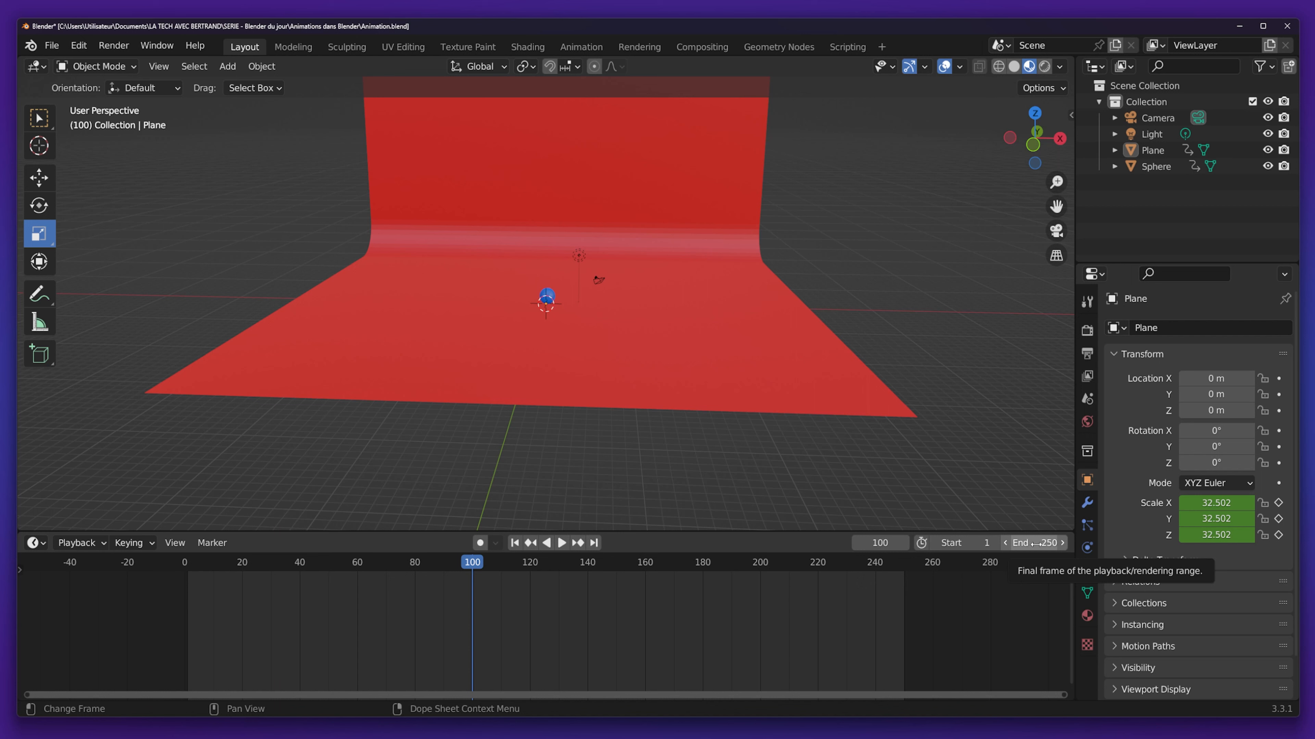
{"action": "left_click_drag", "start_coordinate": [807, 555], "coordinate": [904, 564]}
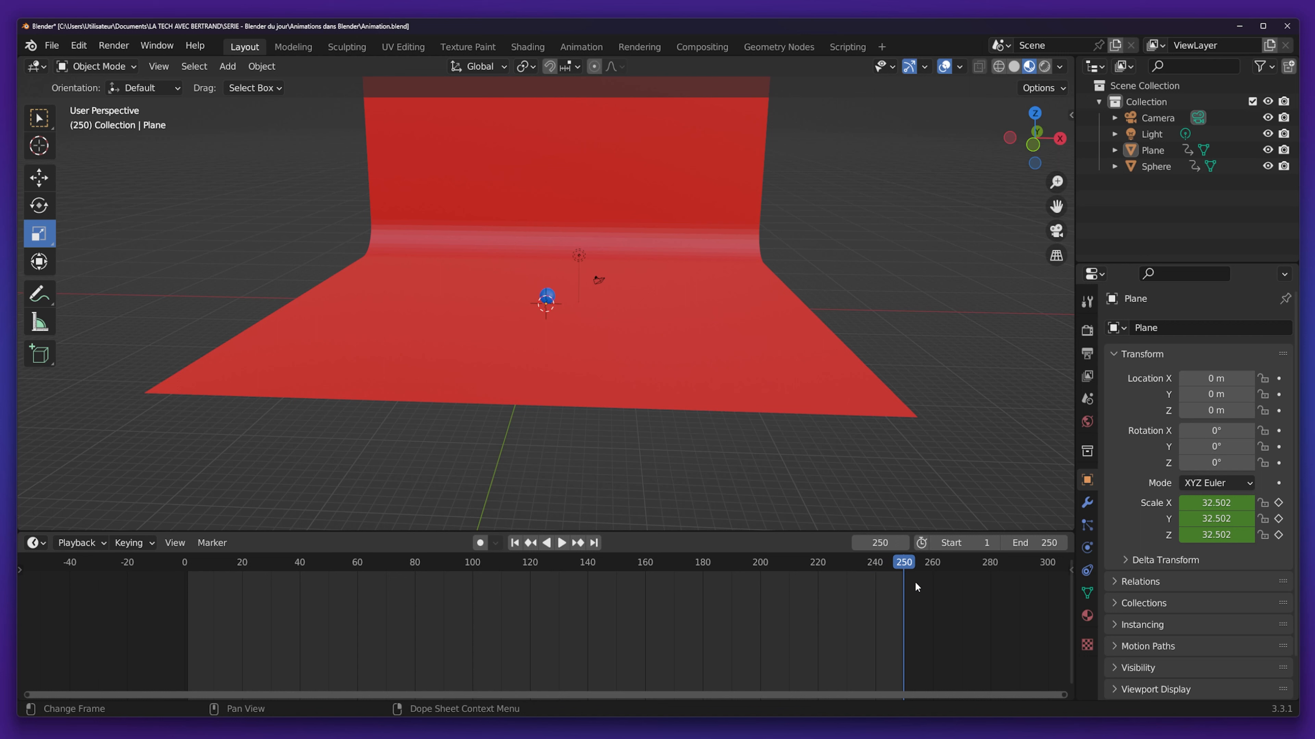
{"action": "left_click", "coordinate": [1051, 543]}
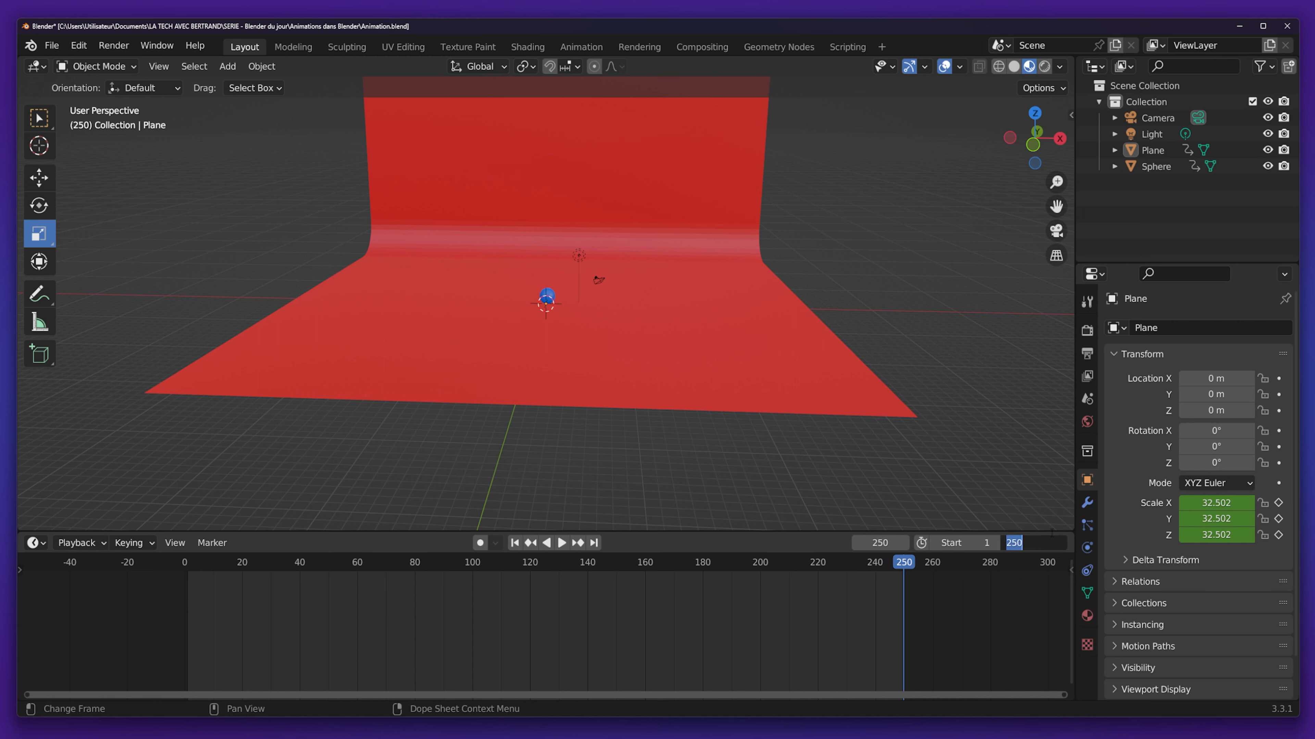
{"action": "type", "text": "100"}
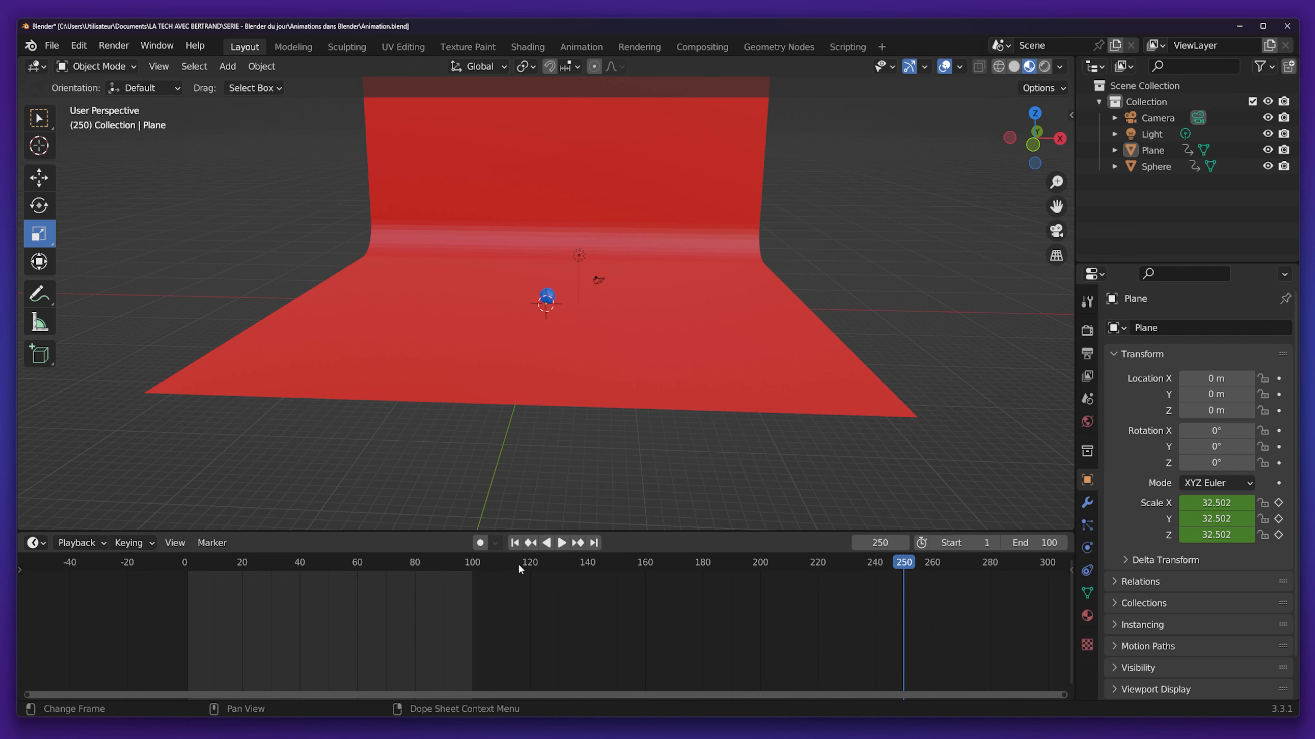
Play the shortened animation from frame 0 and bring the playhead back to frame 0.
{"action": "left_click_drag", "start_coordinate": [469, 563], "coordinate": [184, 569]}
{"action": "left_click", "coordinate": [559, 544]}
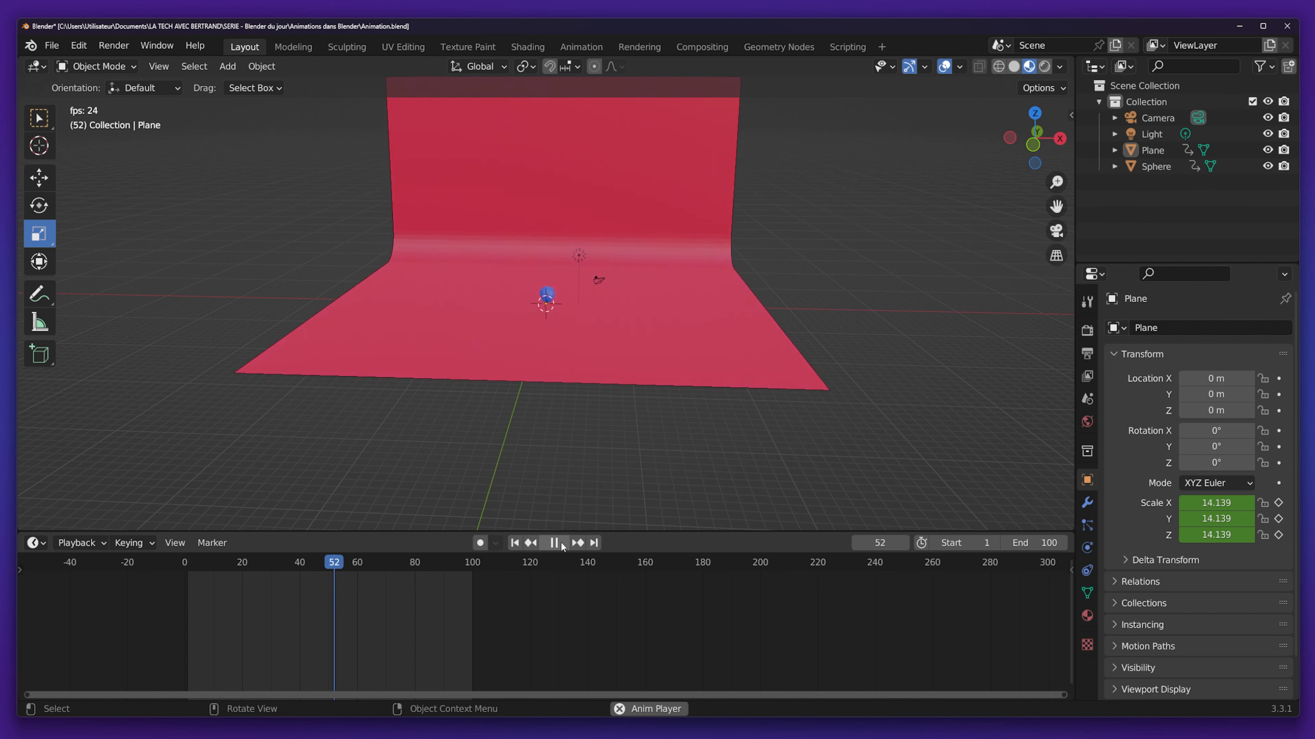
{"action": "left_click", "coordinate": [562, 544]}
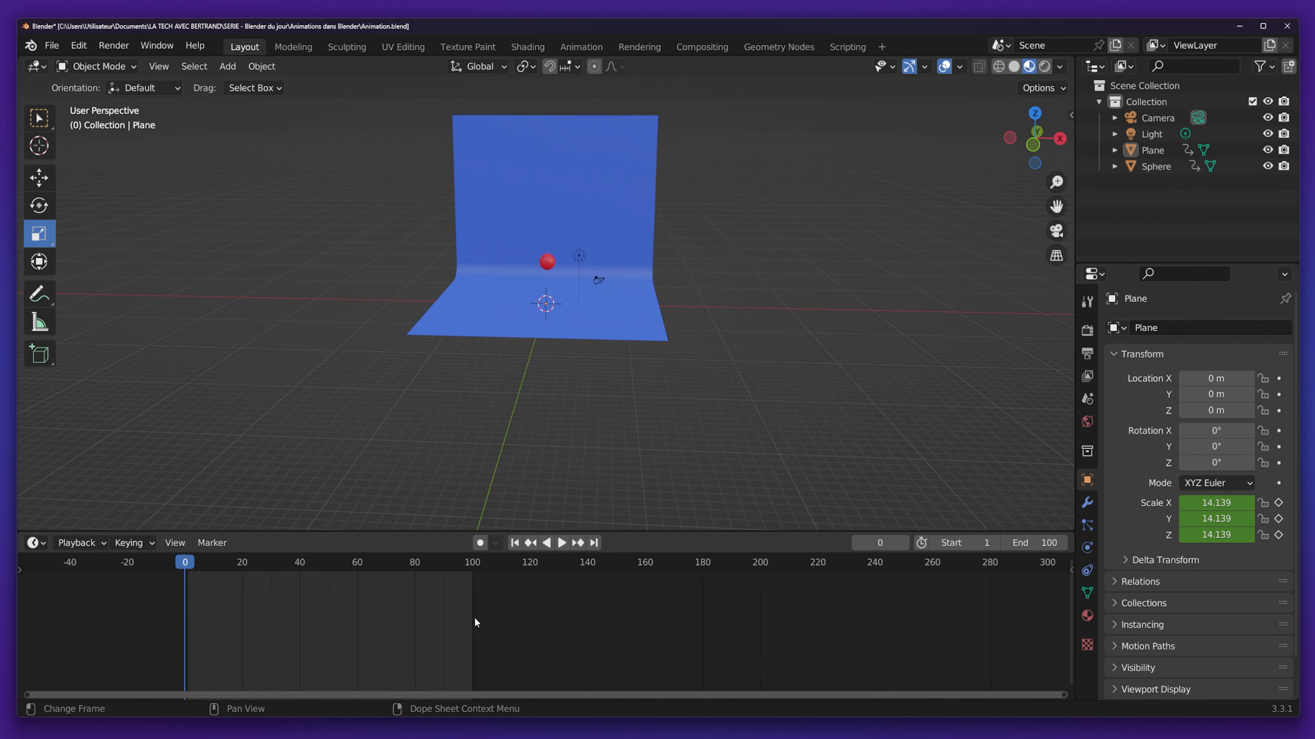
{"action": "left_click_drag", "start_coordinate": [559, 628], "coordinate": [196, 552]}
Set the scene's output frame rate to 60 fps and play the animation at that speed.
{"action": "left_click", "coordinate": [1088, 355]}
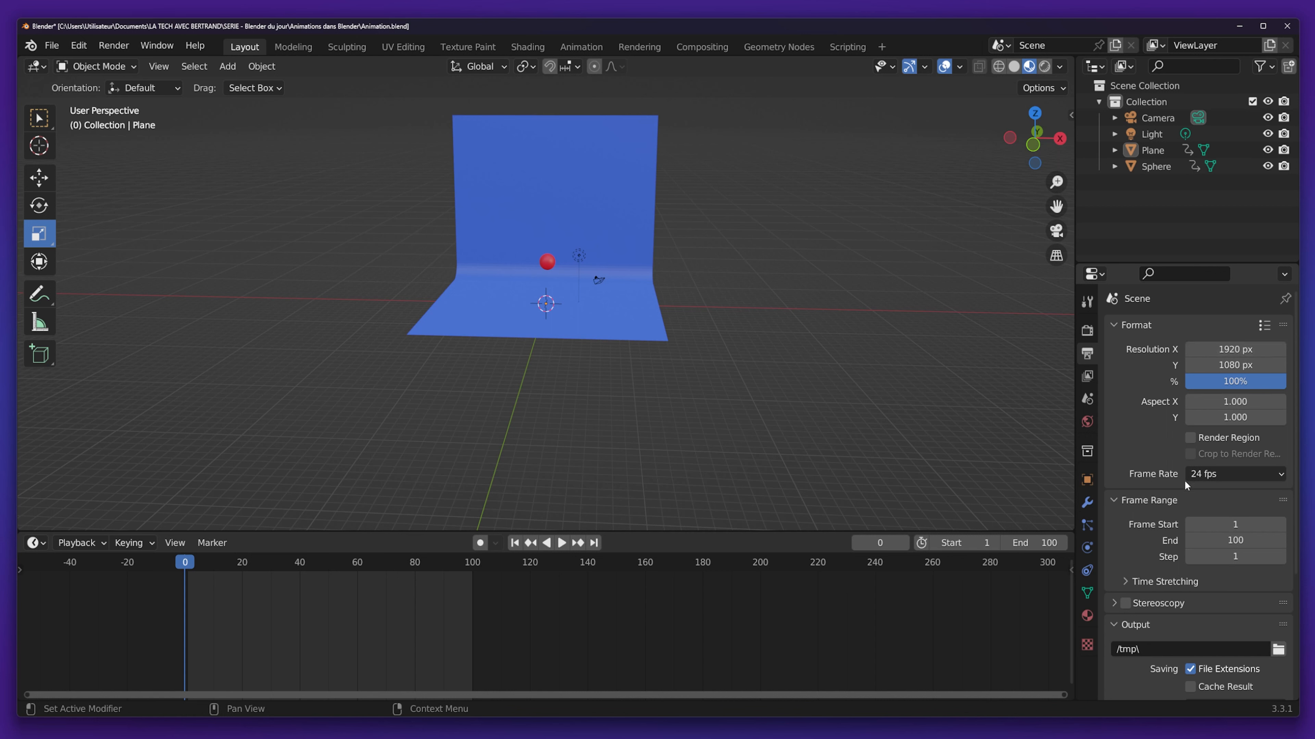
{"action": "left_click", "coordinate": [1235, 475]}
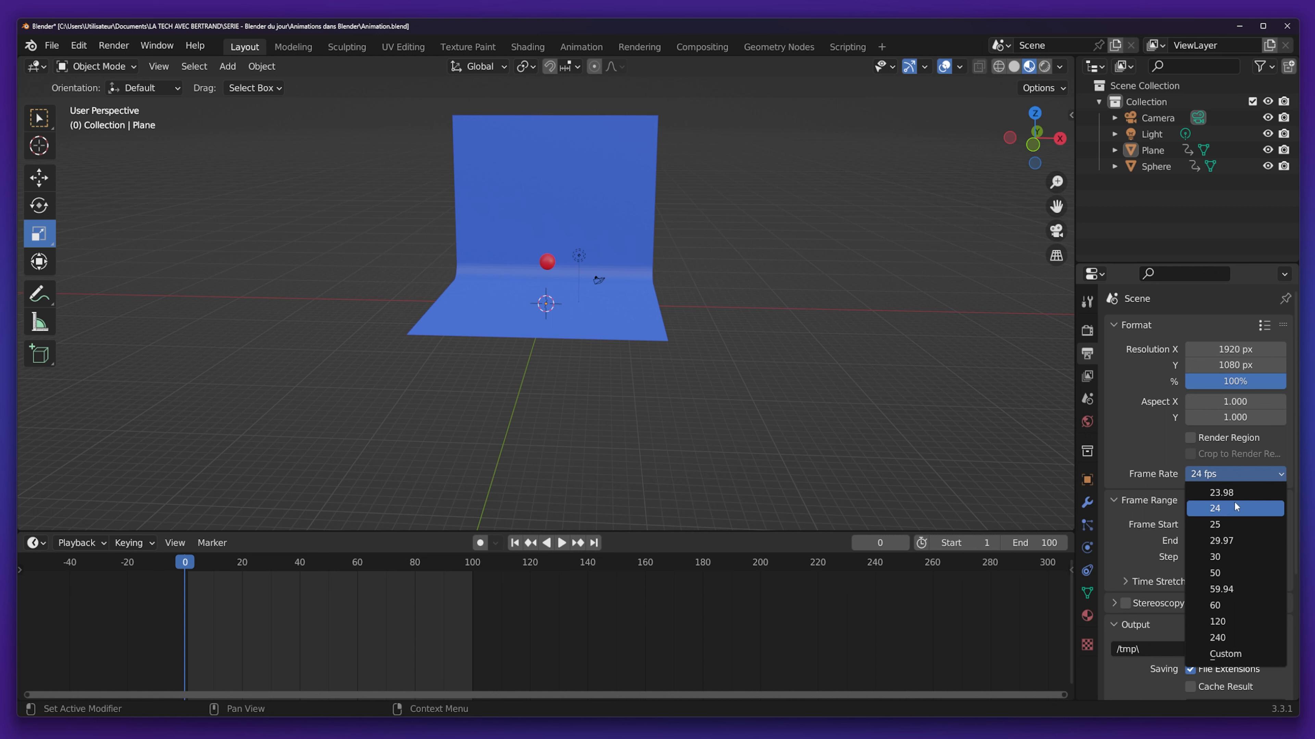
{"action": "left_click", "coordinate": [1226, 605]}
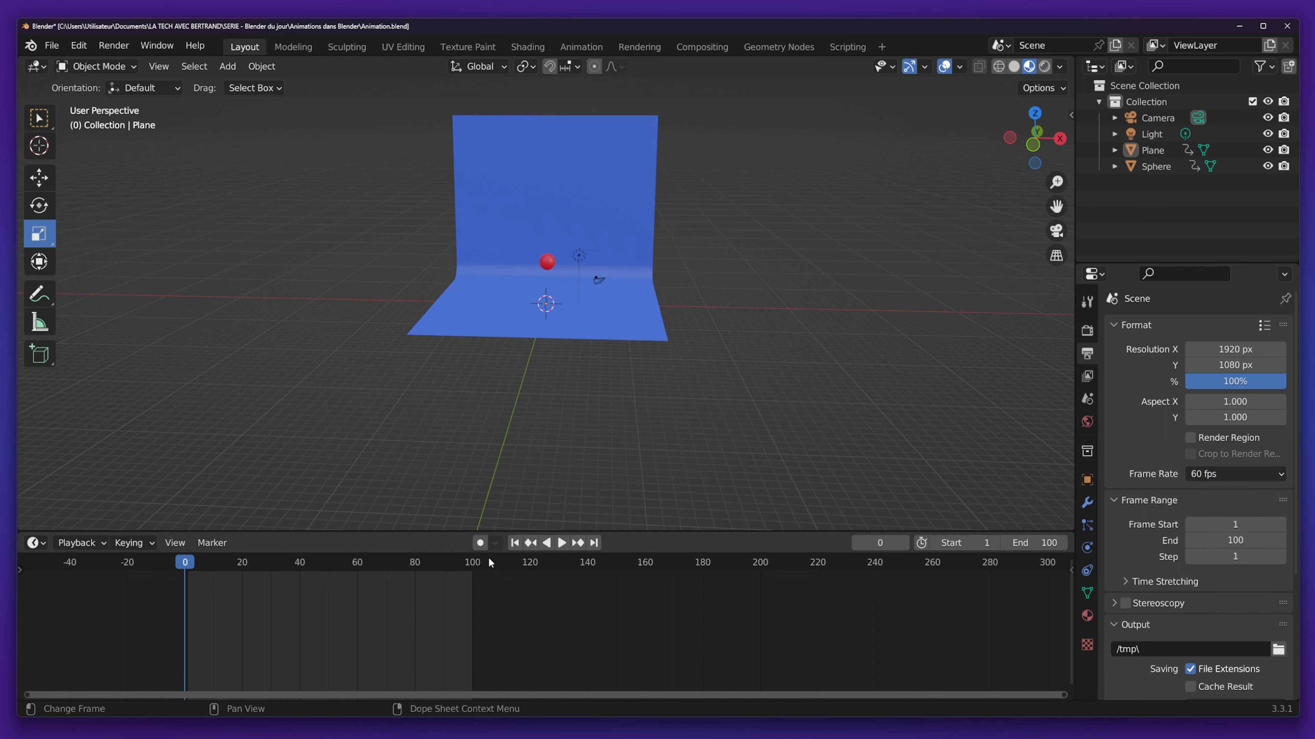
{"action": "left_click", "coordinate": [561, 542]}
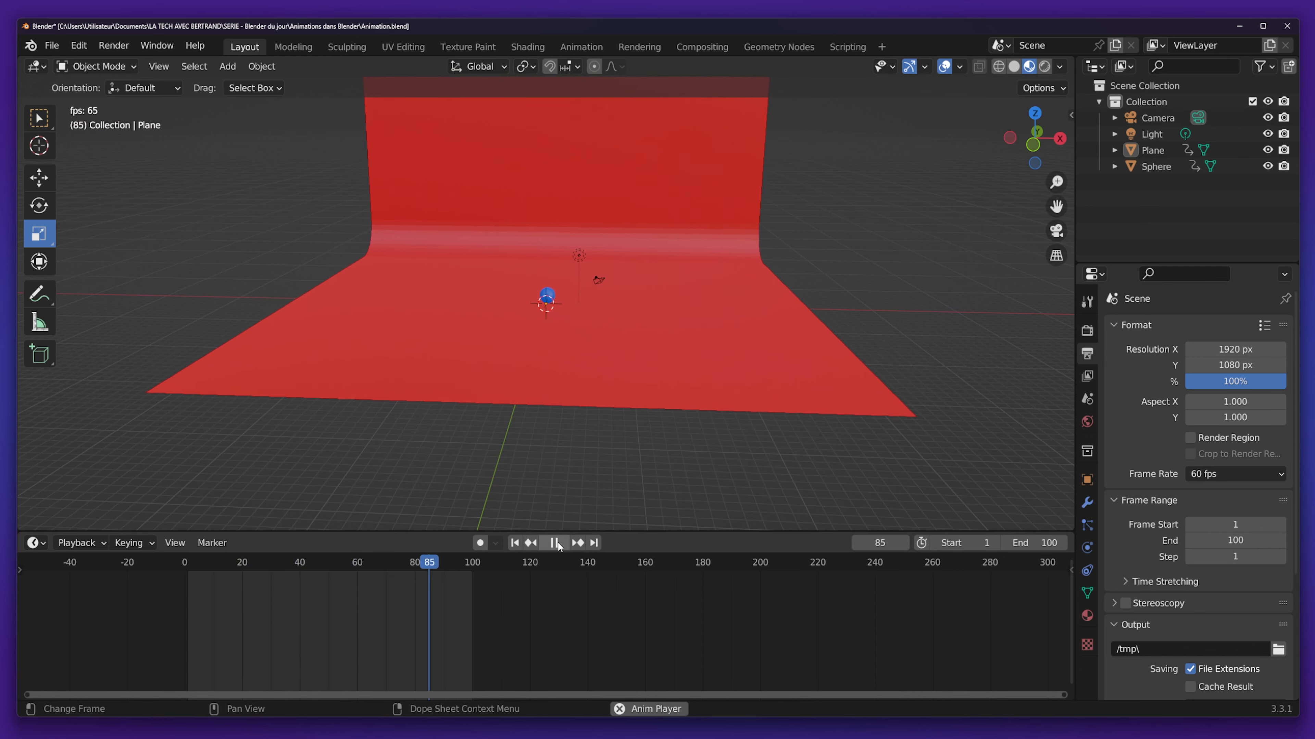
Scrub the animation out to frame 98 and back, replay it from the start, and leave the playhead at frame 1.
{"action": "left_click_drag", "start_coordinate": [191, 564], "coordinate": [467, 562]}
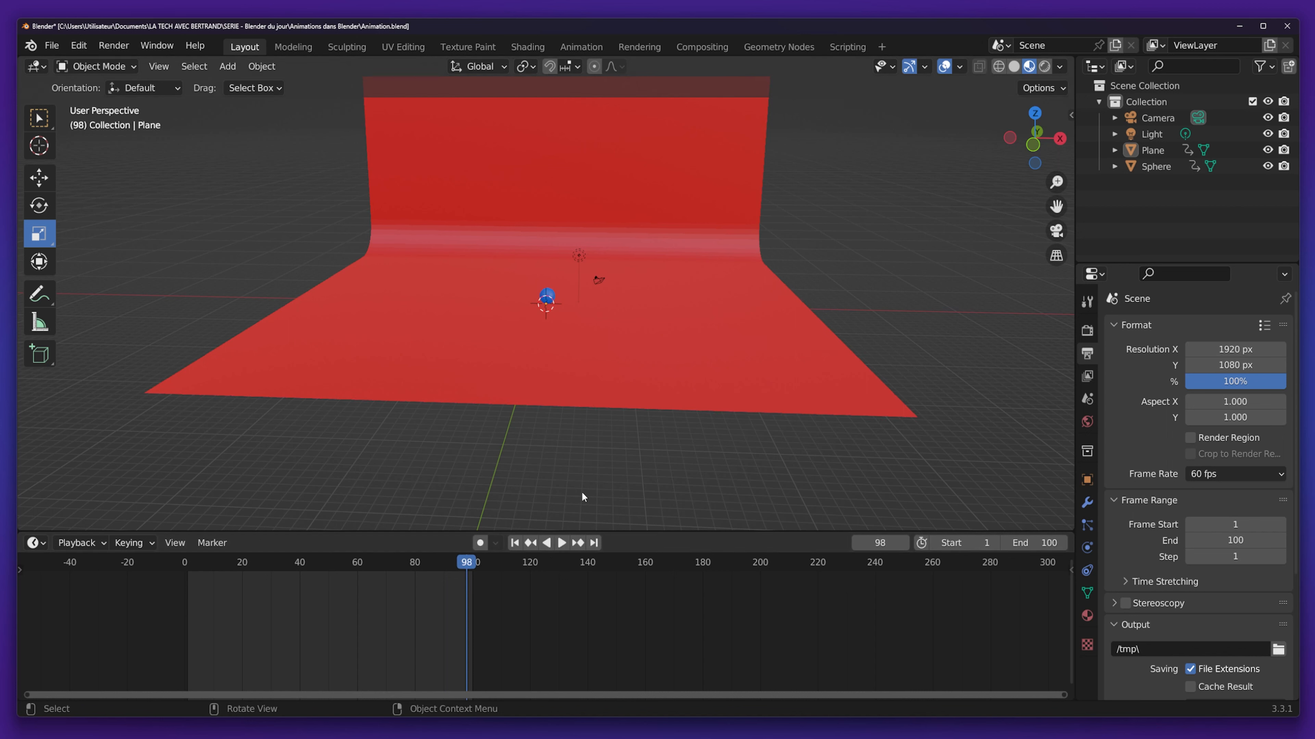
{"action": "left_click_drag", "start_coordinate": [471, 563], "coordinate": [187, 564]}
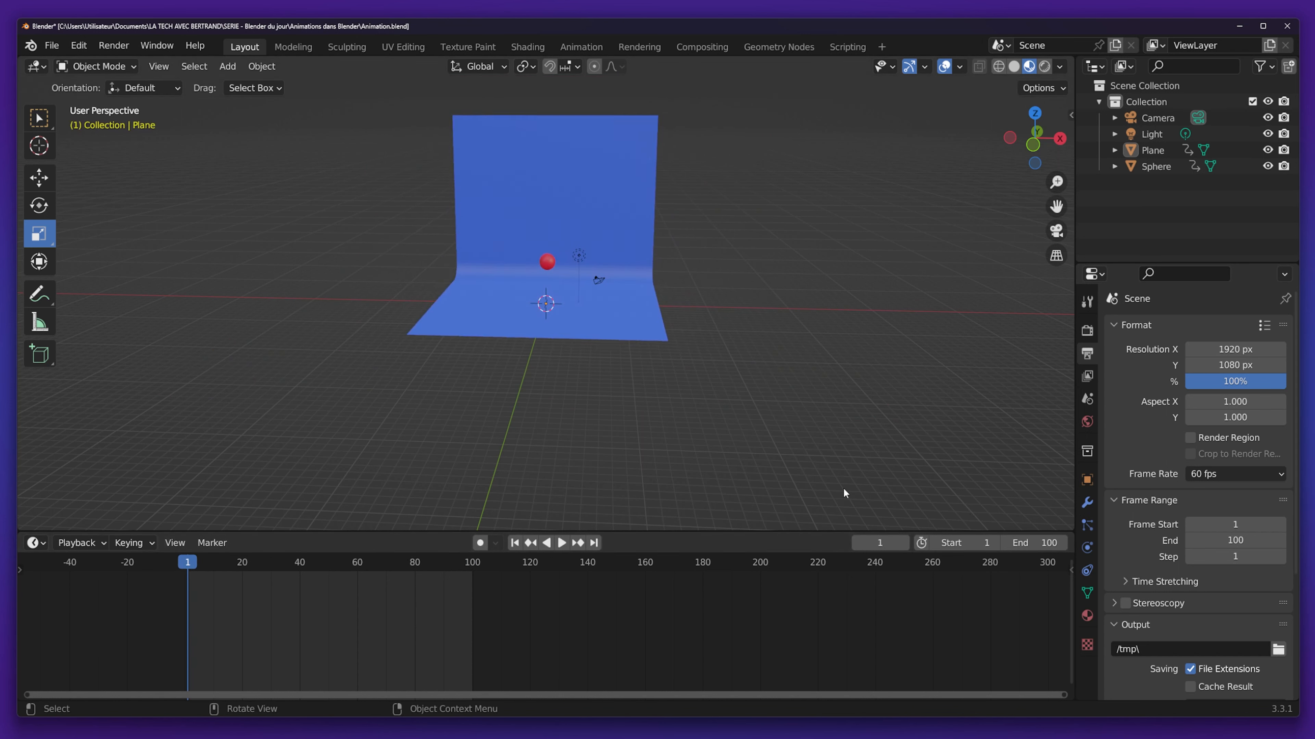
{"action": "mouse_move", "coordinate": [189, 563]}
{"action": "left_mouse_down"}
{"action": "mouse_move", "coordinate": [472, 561]}
{"action": "mouse_move", "coordinate": [193, 564]}
{"action": "left_mouse_up"}
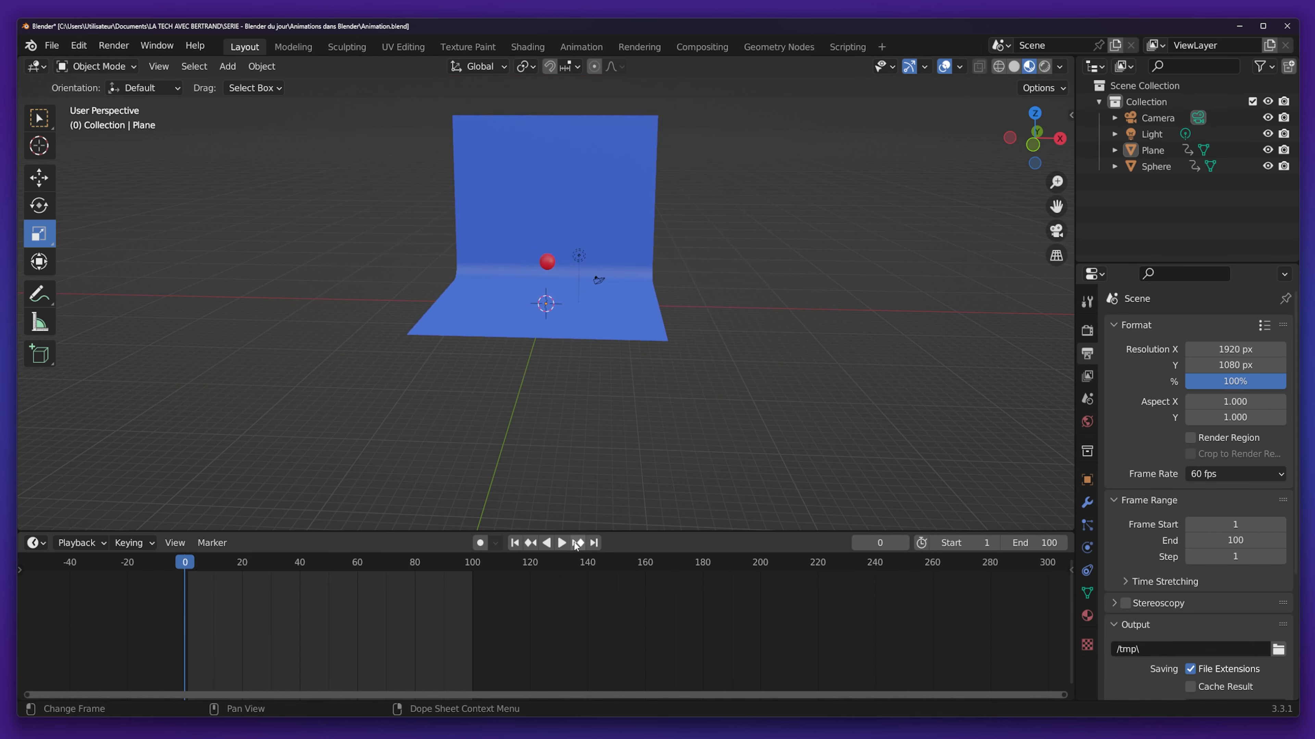
{"action": "left_click", "coordinate": [555, 543]}
{"action": "left_click", "coordinate": [555, 542]}
{"action": "left_click", "coordinate": [187, 563]}
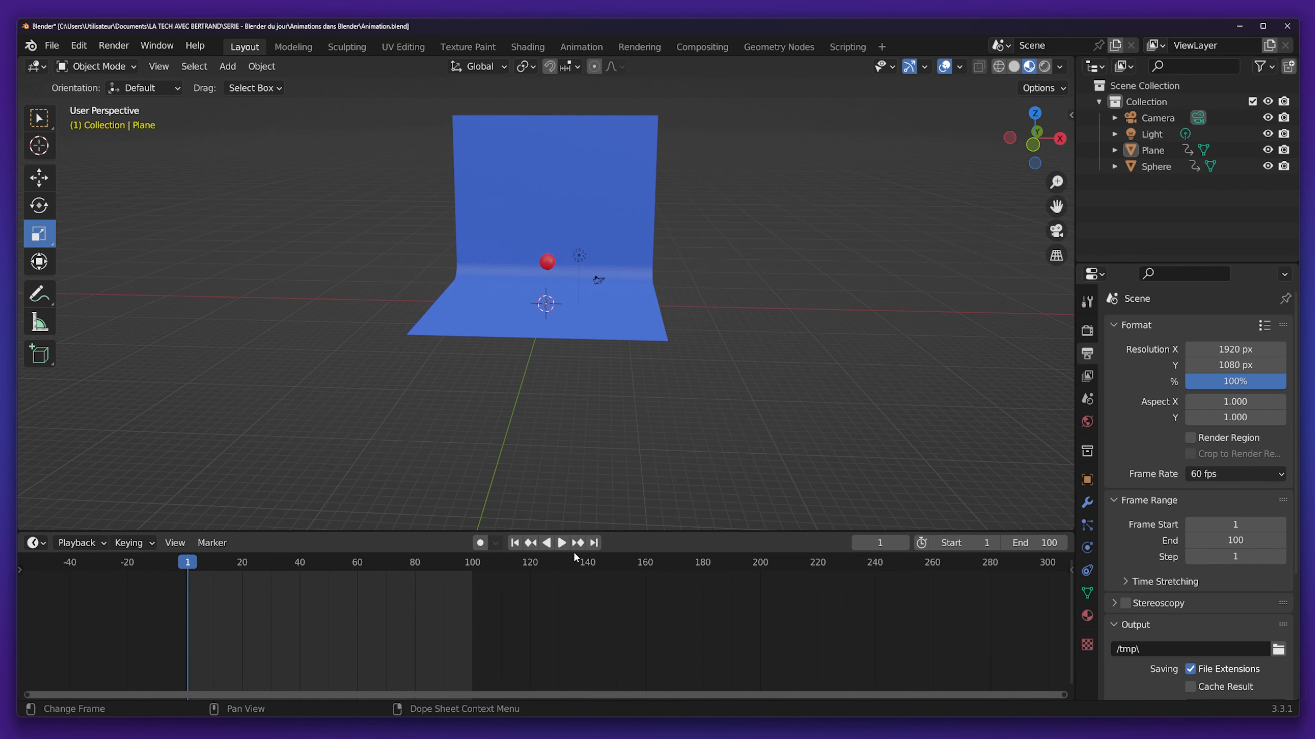
{"action": "left_click", "coordinate": [561, 544]}
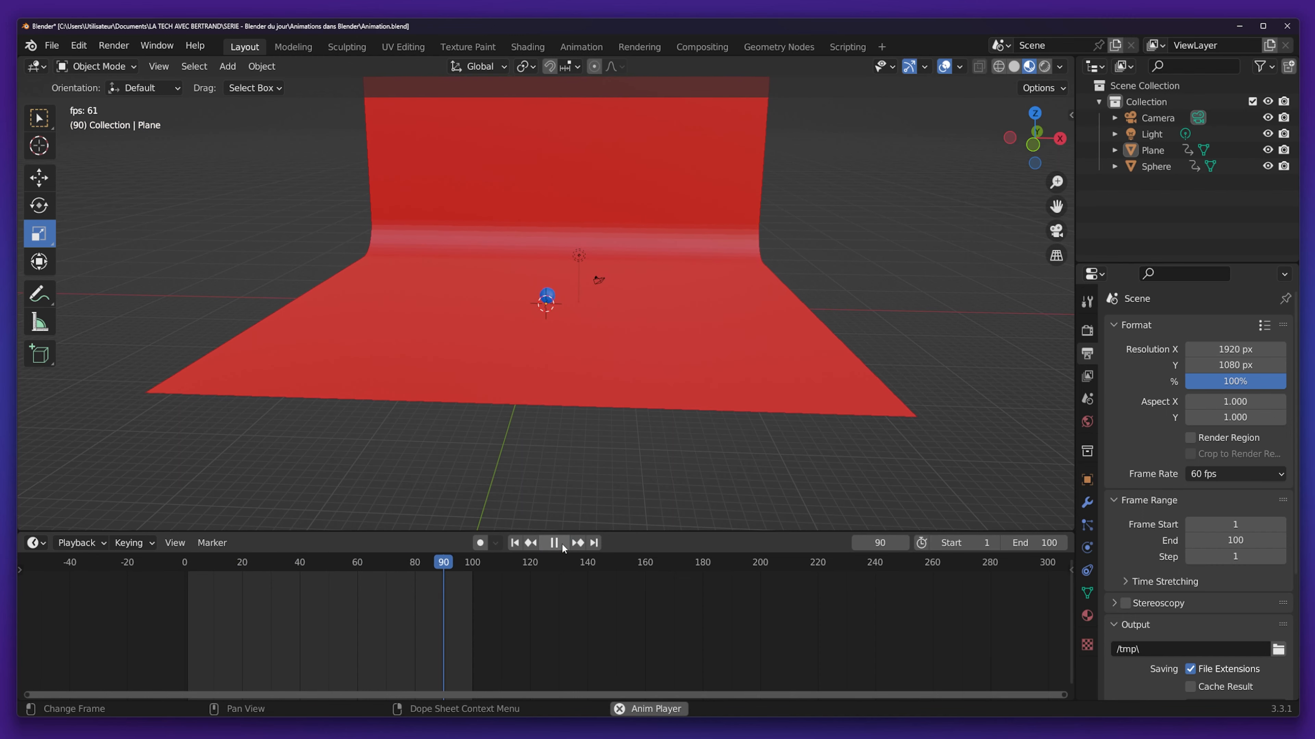
{"action": "left_click", "coordinate": [561, 543]}
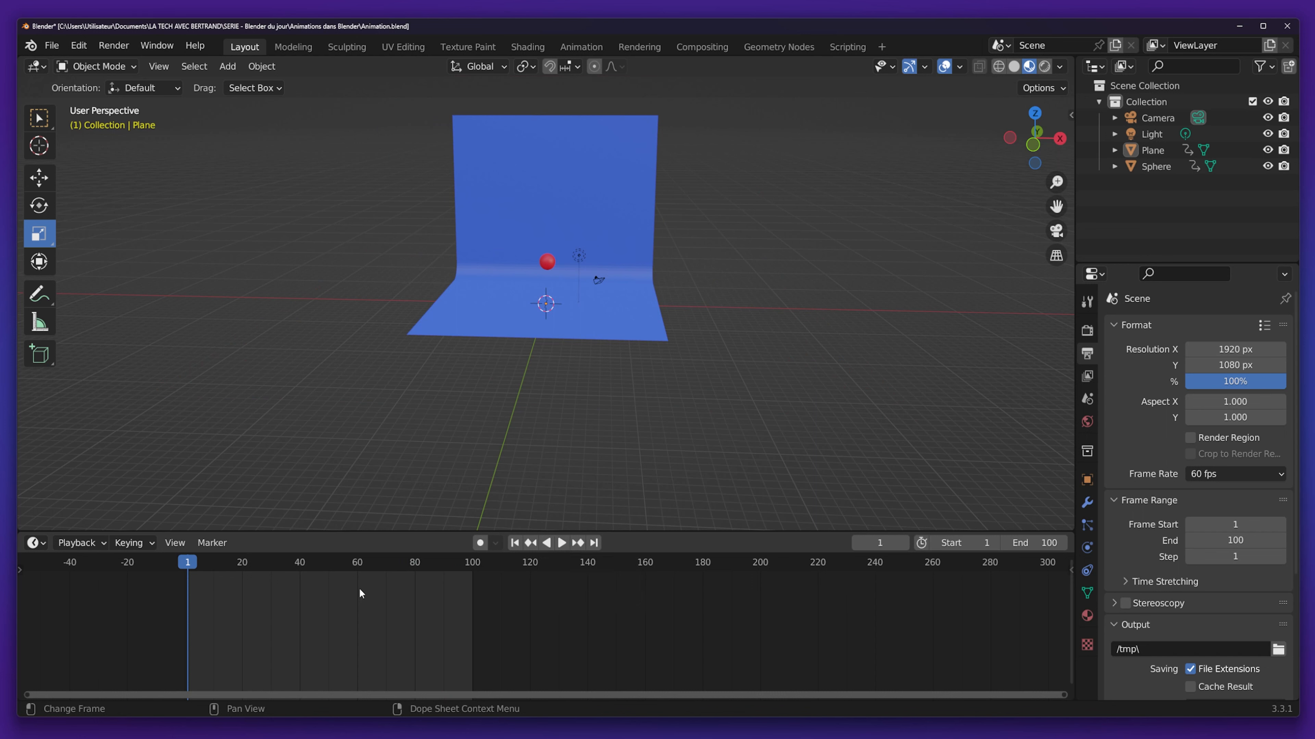
Select the red sphere, review the output frame rate options, and inspect the sphere against its backdrop from a closer angle.
{"action": "left_click", "coordinate": [544, 263]}
{"action": "left_click", "coordinate": [1221, 474]}
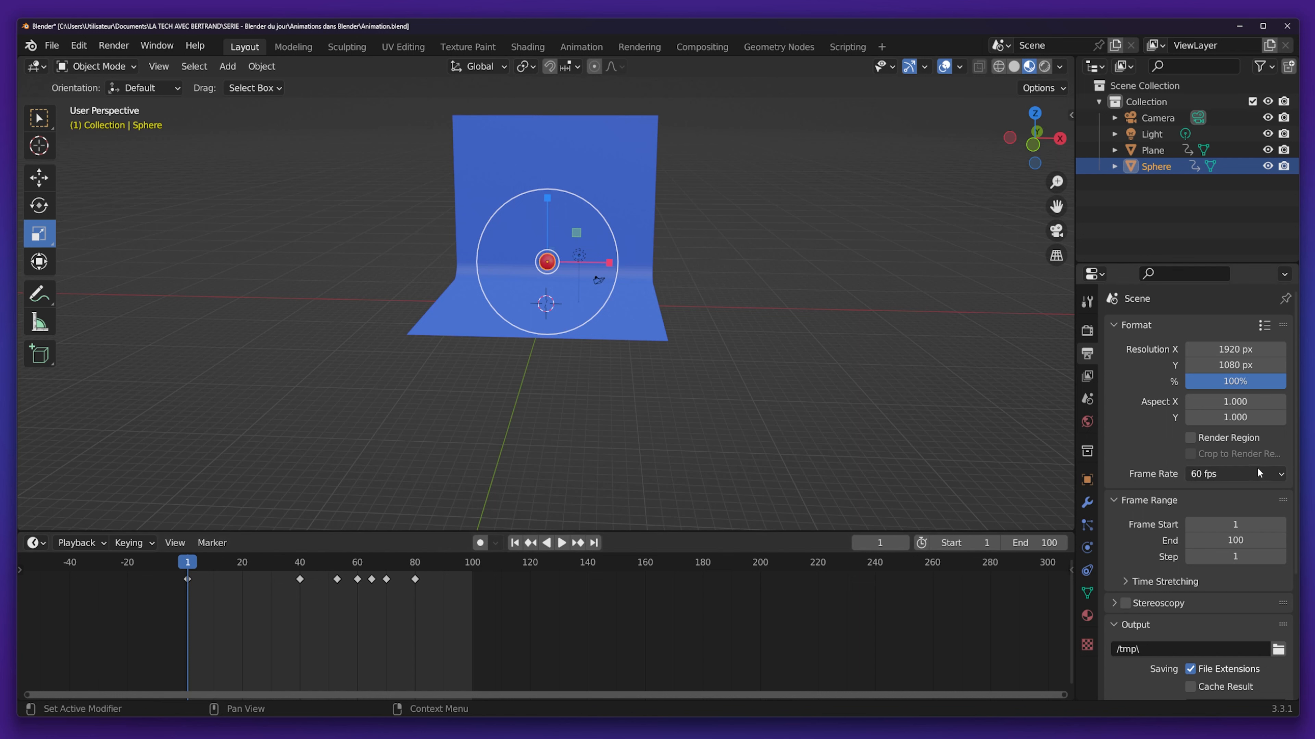
{"action": "left_click", "coordinate": [1237, 474]}
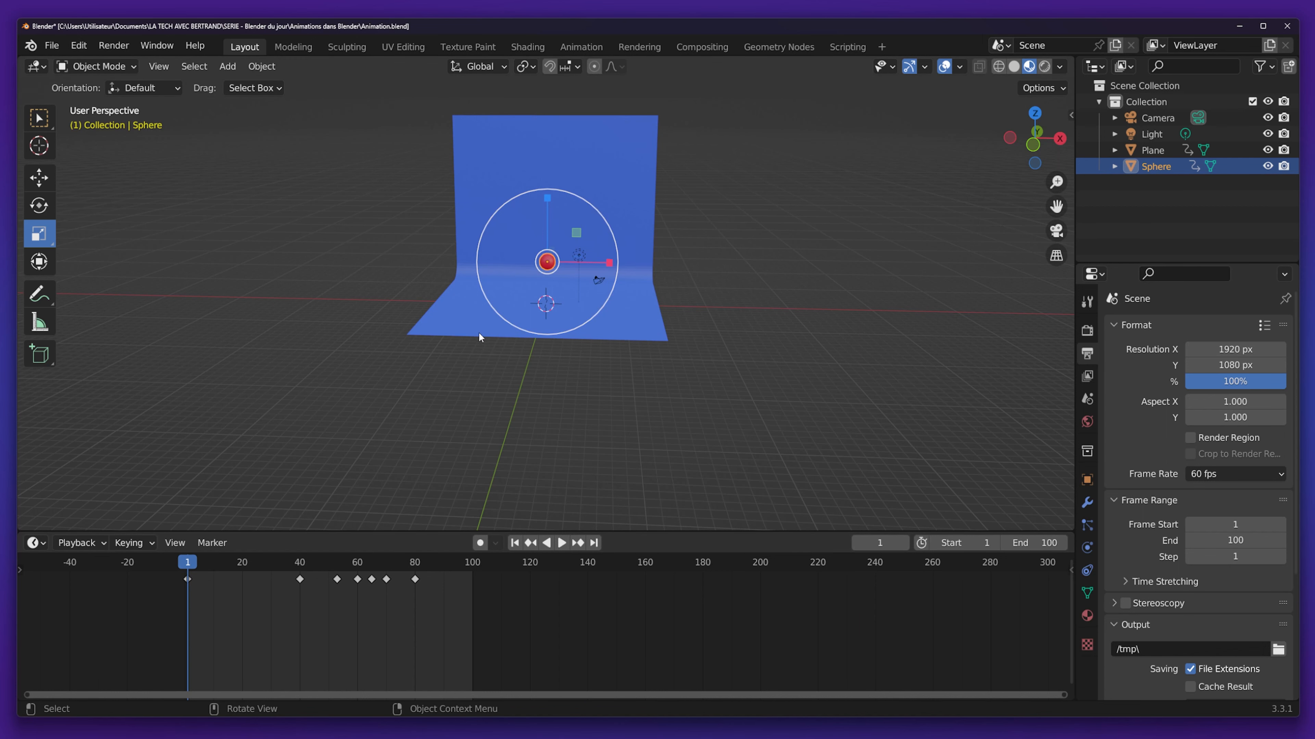
{"action": "middle_click_drag", "start_coordinate": [474, 322], "coordinate": [536, 319]}
{"action": "scroll", "coordinate": [541, 305], "scroll_direction": "up", "scroll_amount": 4}
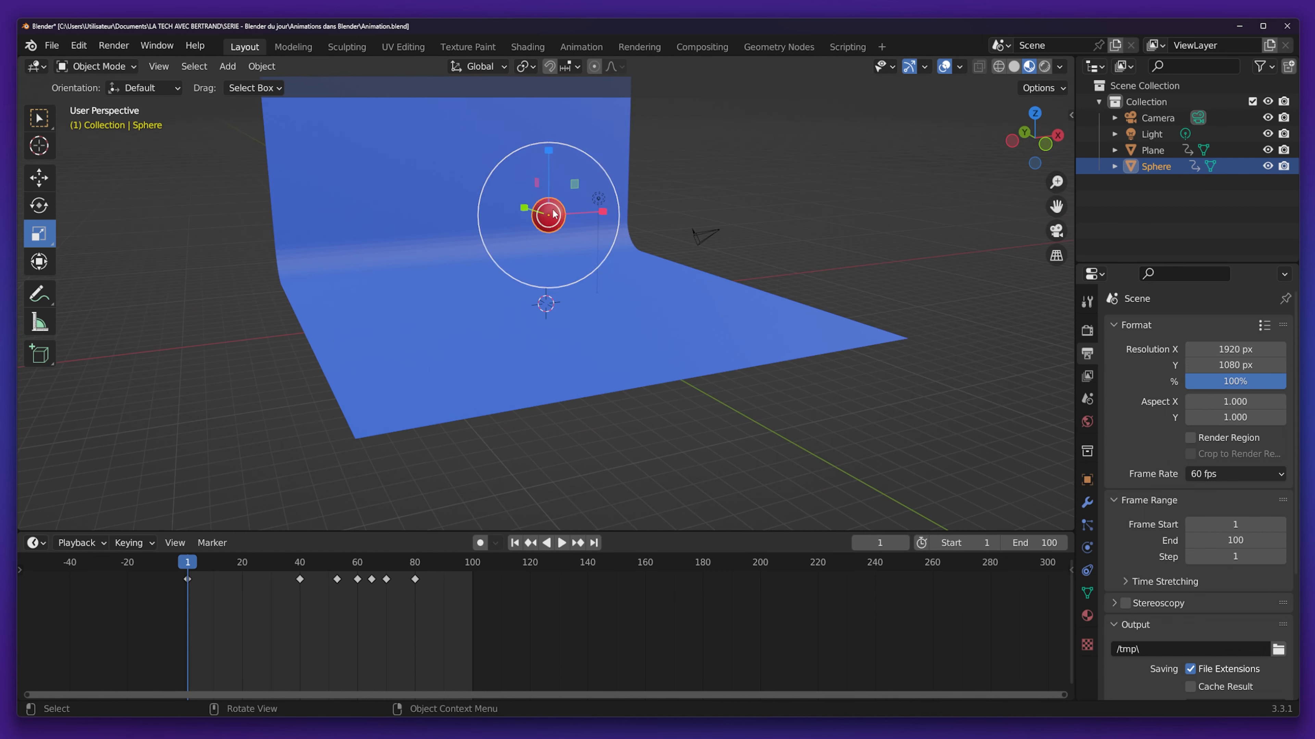
{"action": "middle_click_drag", "start_coordinate": [569, 210], "coordinate": [531, 208]}
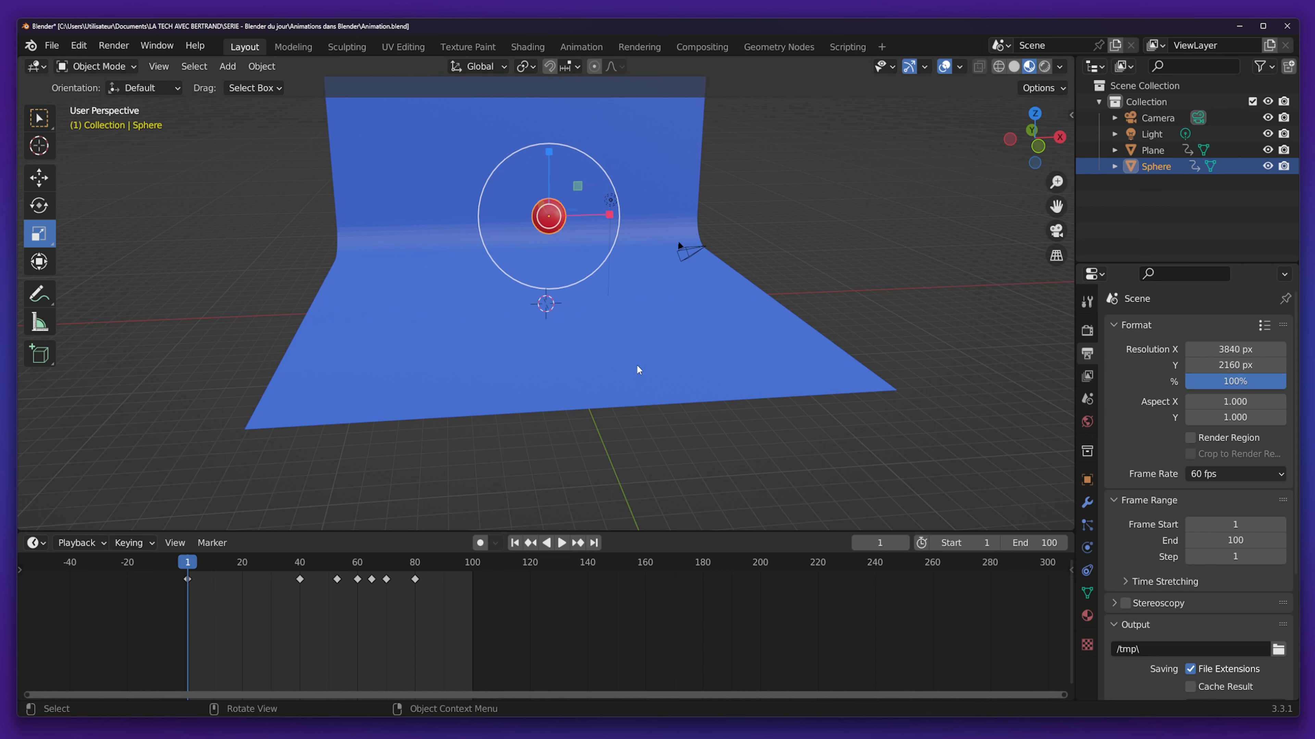
{"action": "middle_click_drag", "start_coordinate": [640, 369], "coordinate": [582, 254]}
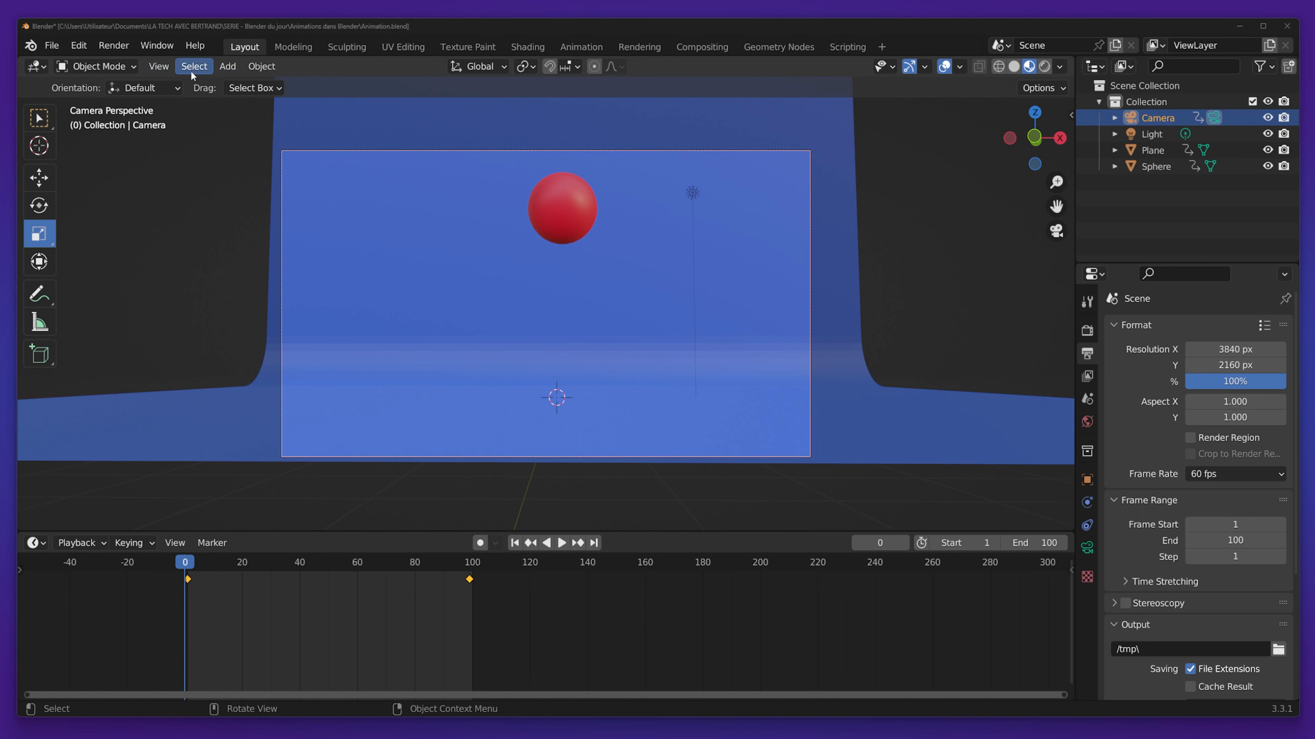
Review the render and output settings and set the output file format to FFmpeg Video.
{"action": "left_click", "coordinate": [113, 46]}
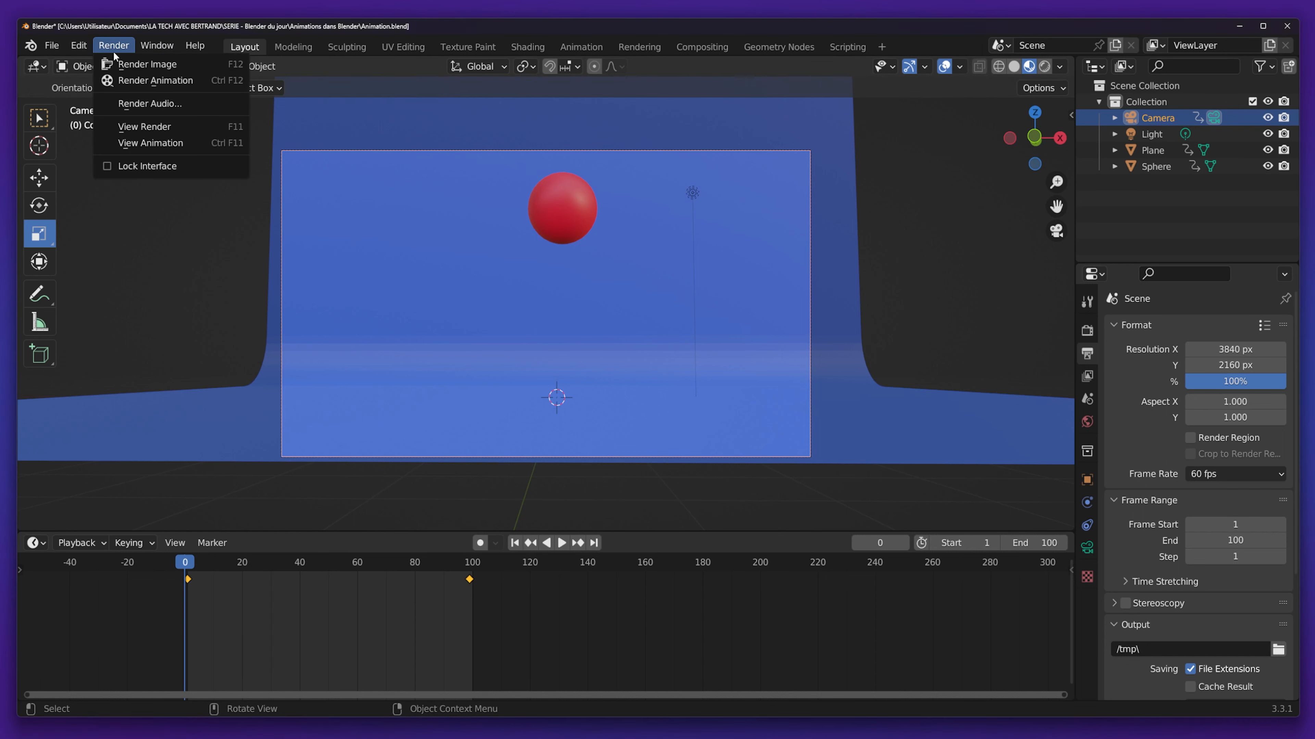
{"action": "left_click", "coordinate": [153, 81]}
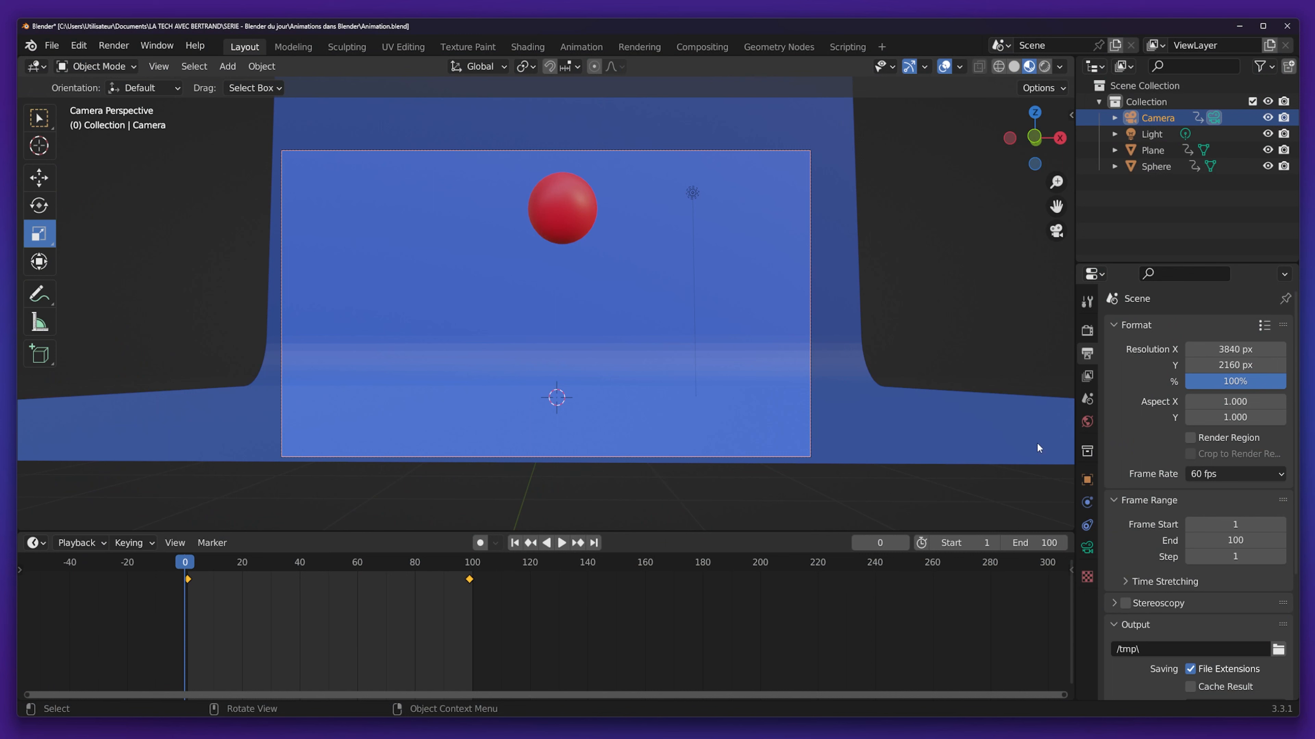
{"action": "scroll", "coordinate": [1177, 549], "scroll_direction": "down", "scroll_amount": 6}
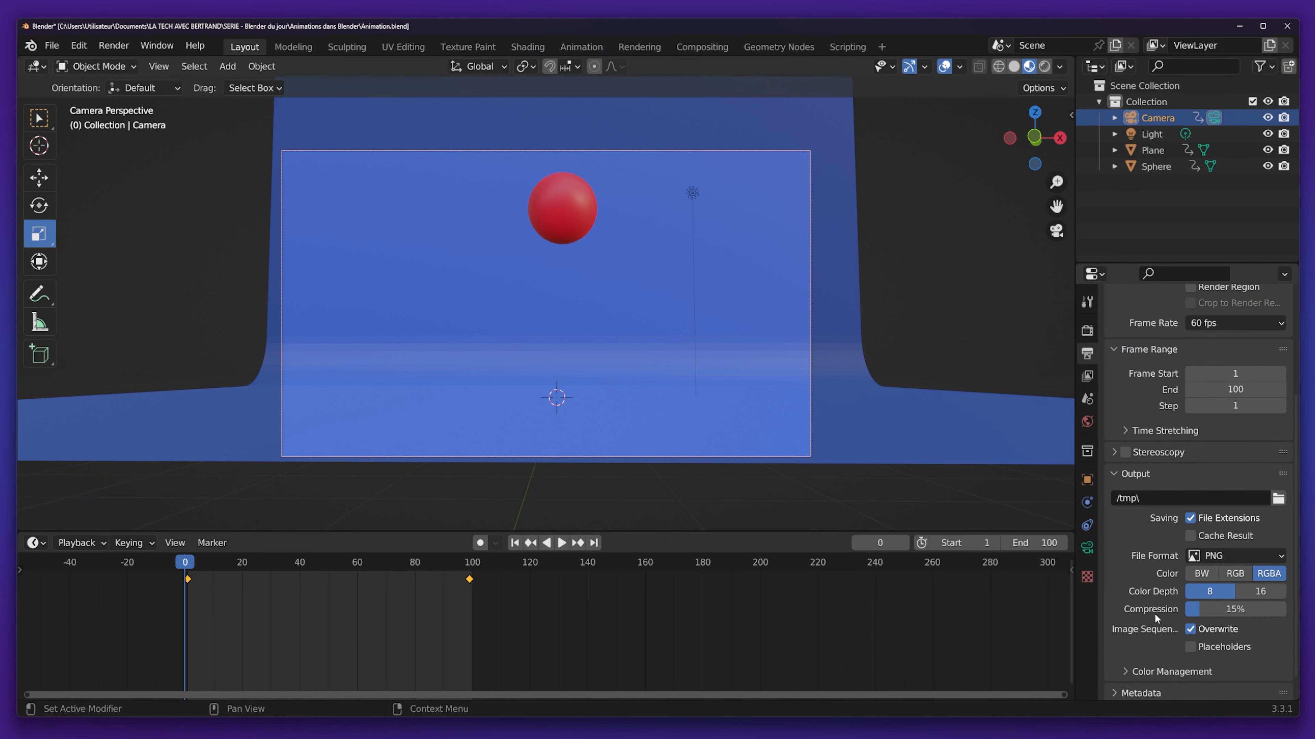
{"action": "scroll", "coordinate": [1157, 604], "scroll_direction": "down", "scroll_amount": 1}
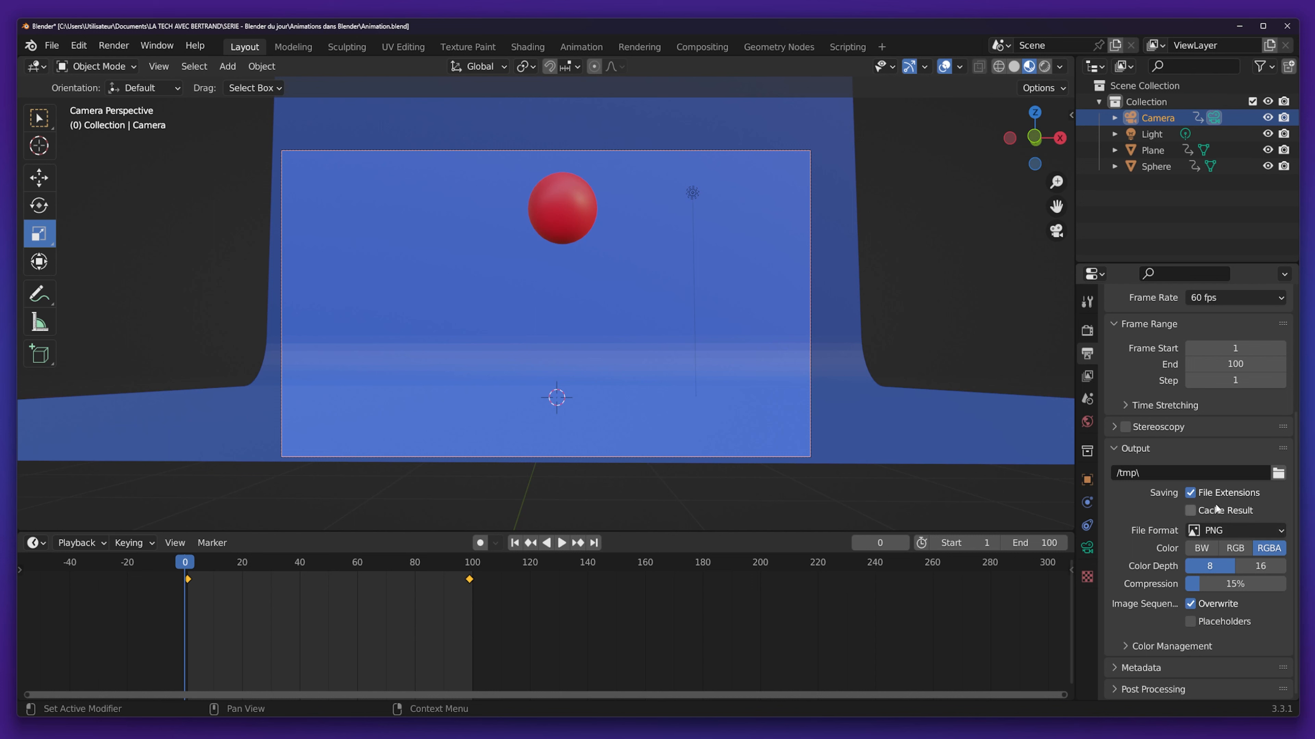
{"action": "scroll", "coordinate": [1177, 348], "scroll_direction": "up", "scroll_amount": 5}
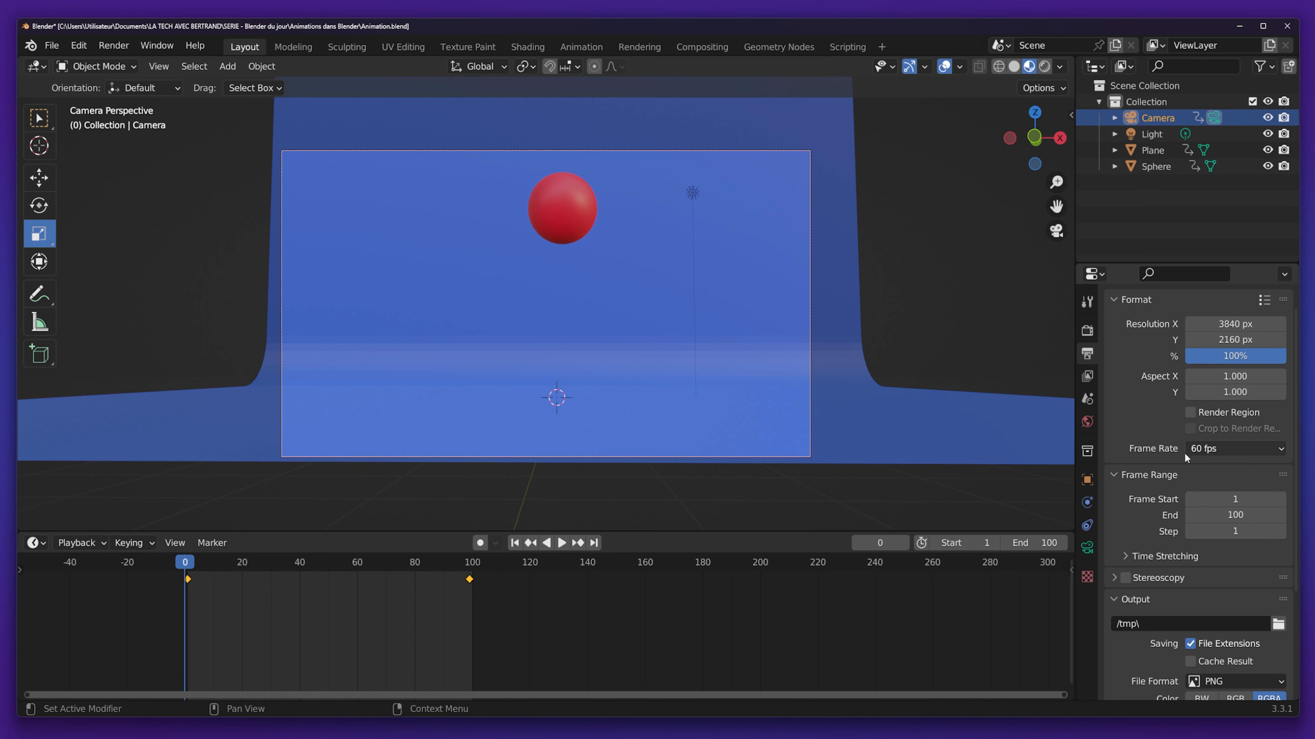
{"action": "scroll", "coordinate": [1191, 565], "scroll_direction": "down", "scroll_amount": 6}
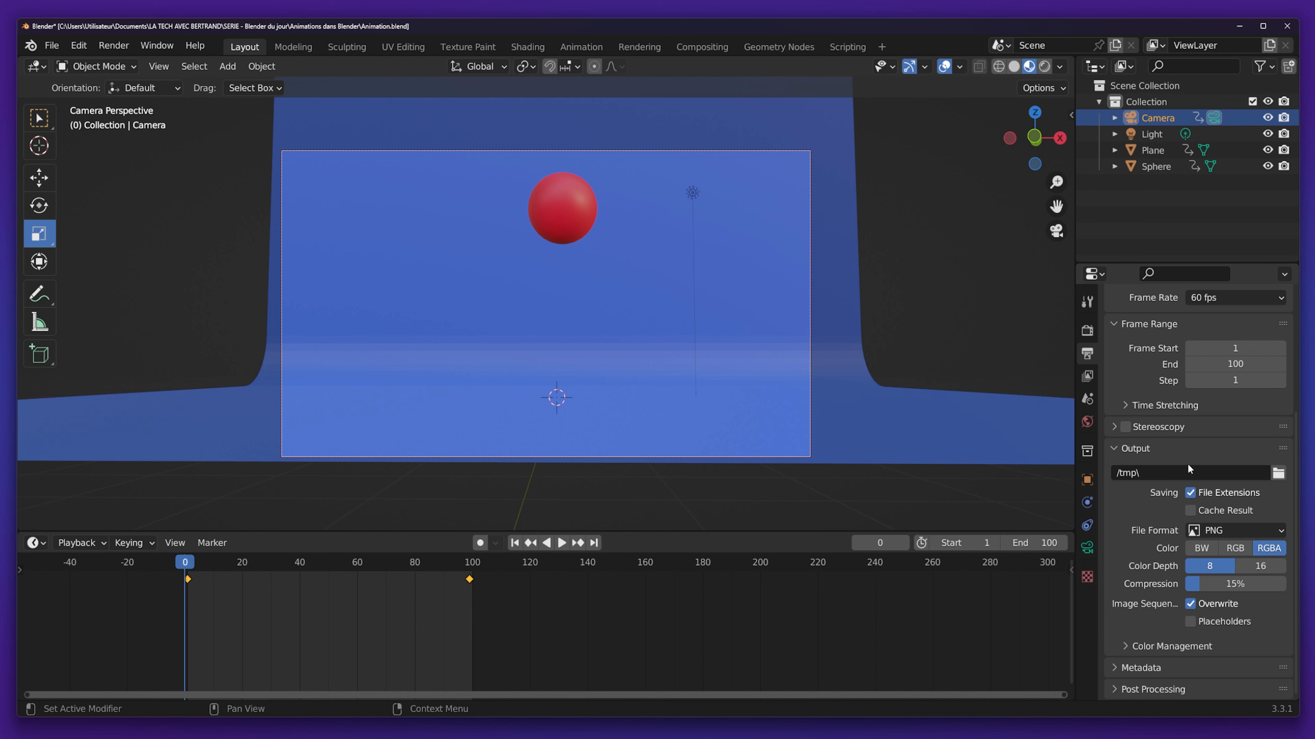
{"action": "left_click", "coordinate": [1237, 533]}
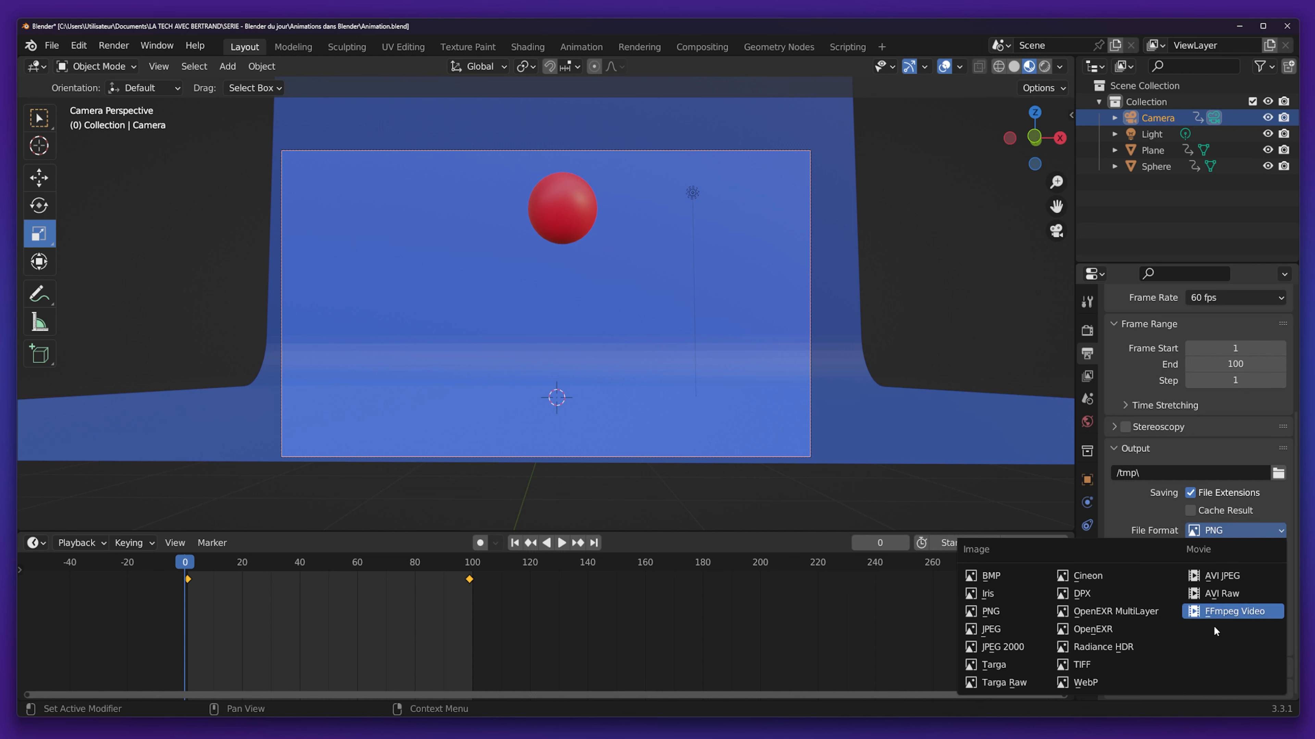
{"action": "left_click", "coordinate": [1240, 611]}
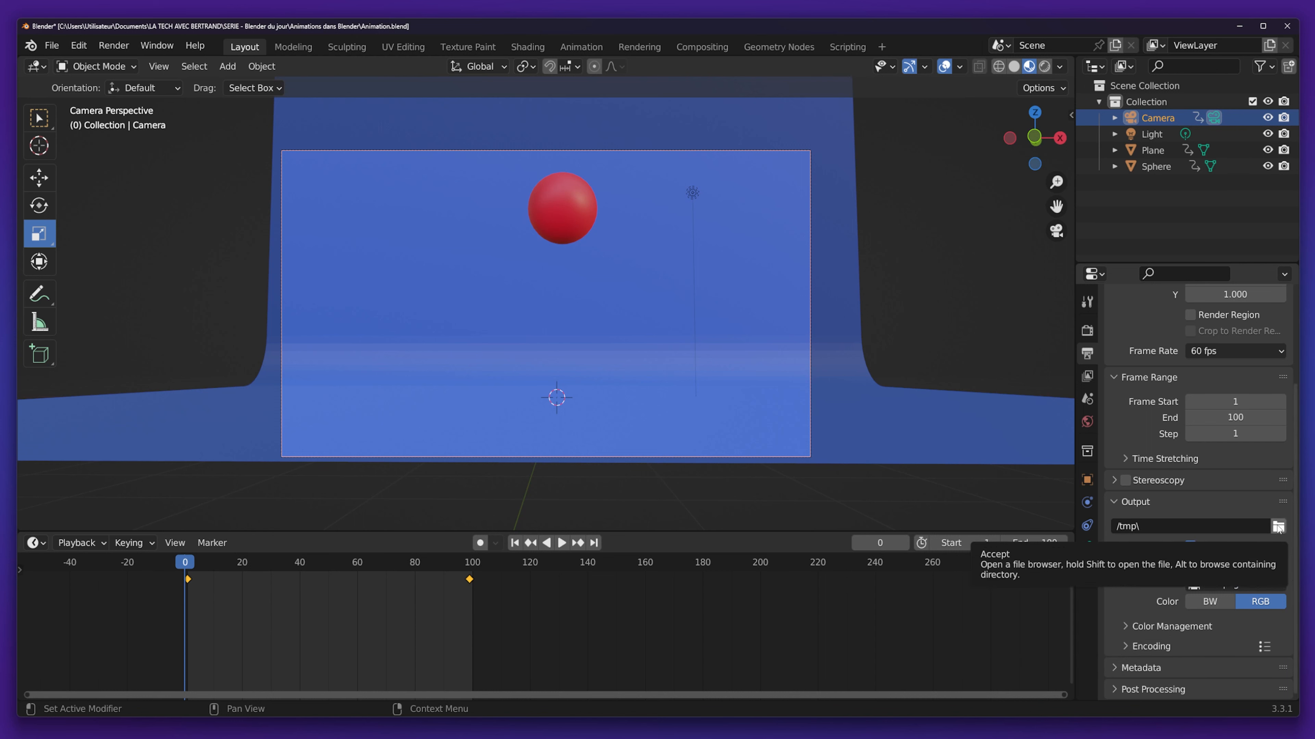
Create a folder named Export on the Desktop and set it as the render output location.
{"action": "left_click", "coordinate": [1278, 527]}
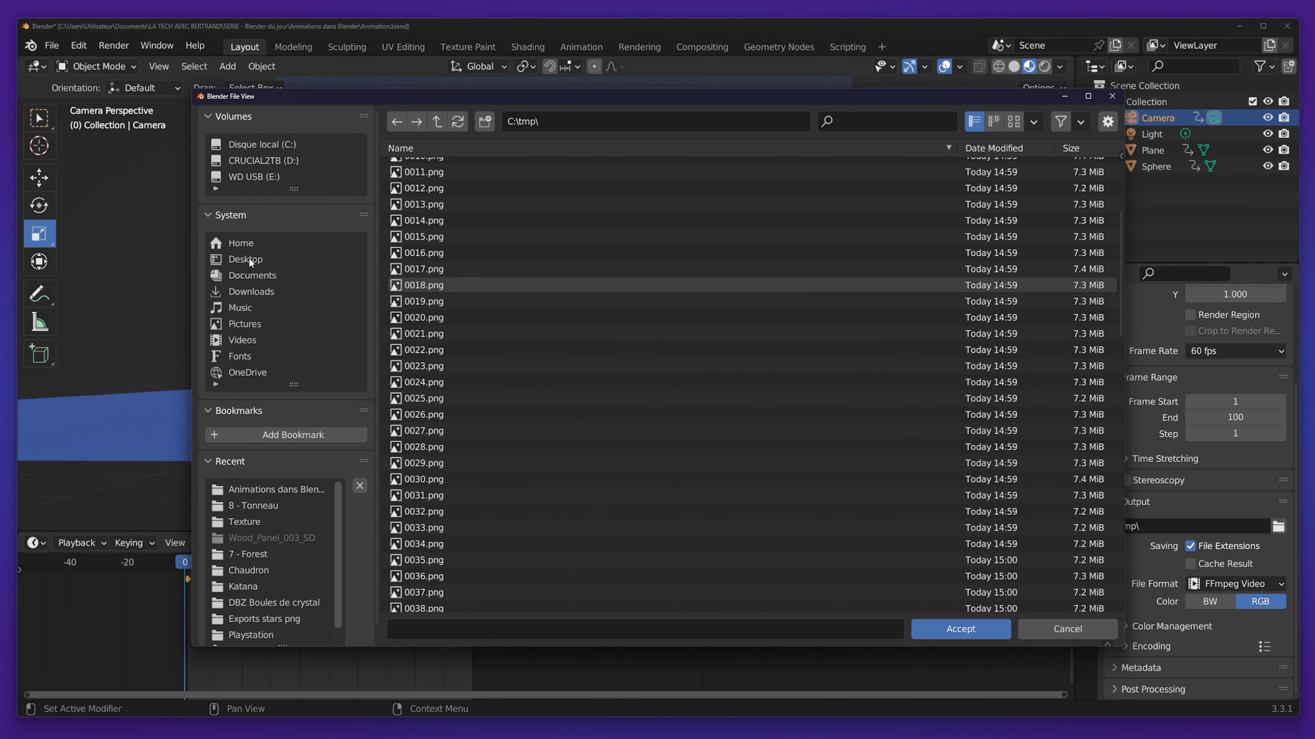
{"action": "left_click", "coordinate": [247, 260]}
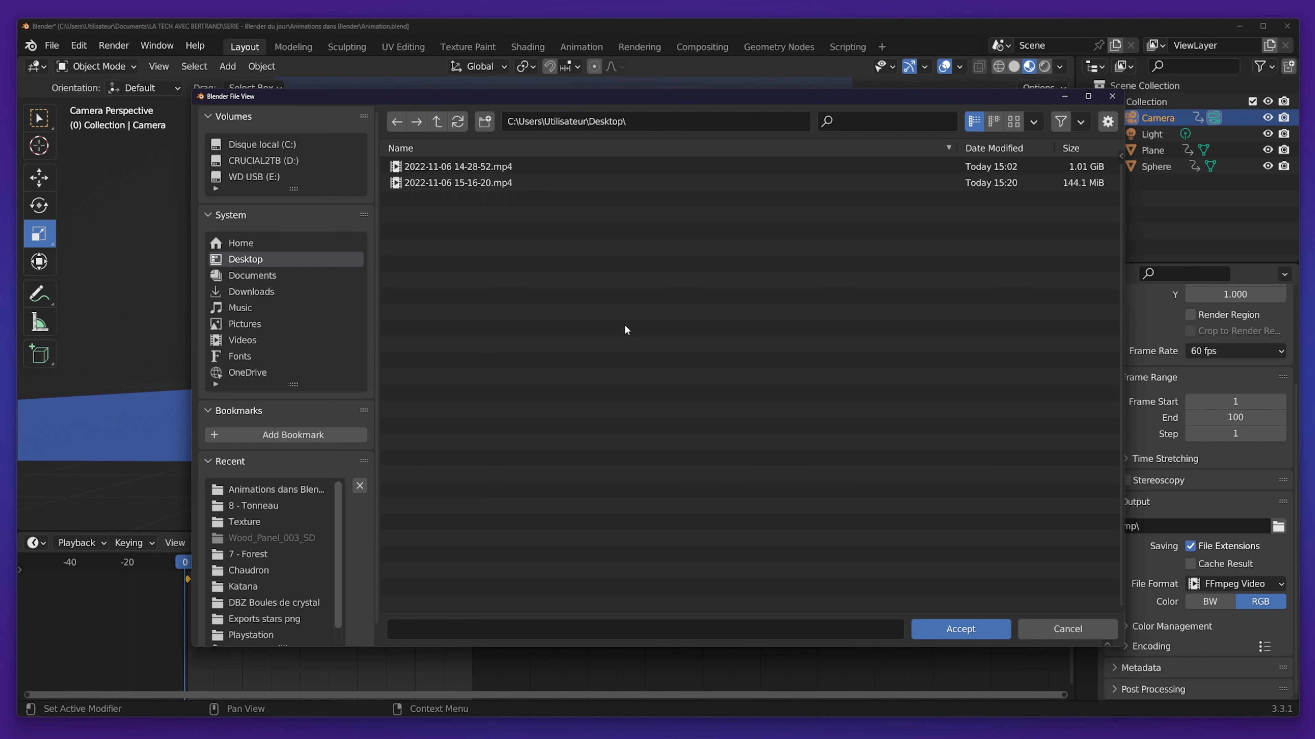
{"action": "right_click", "coordinate": [624, 310]}
{"action": "left_click", "coordinate": [570, 461]}
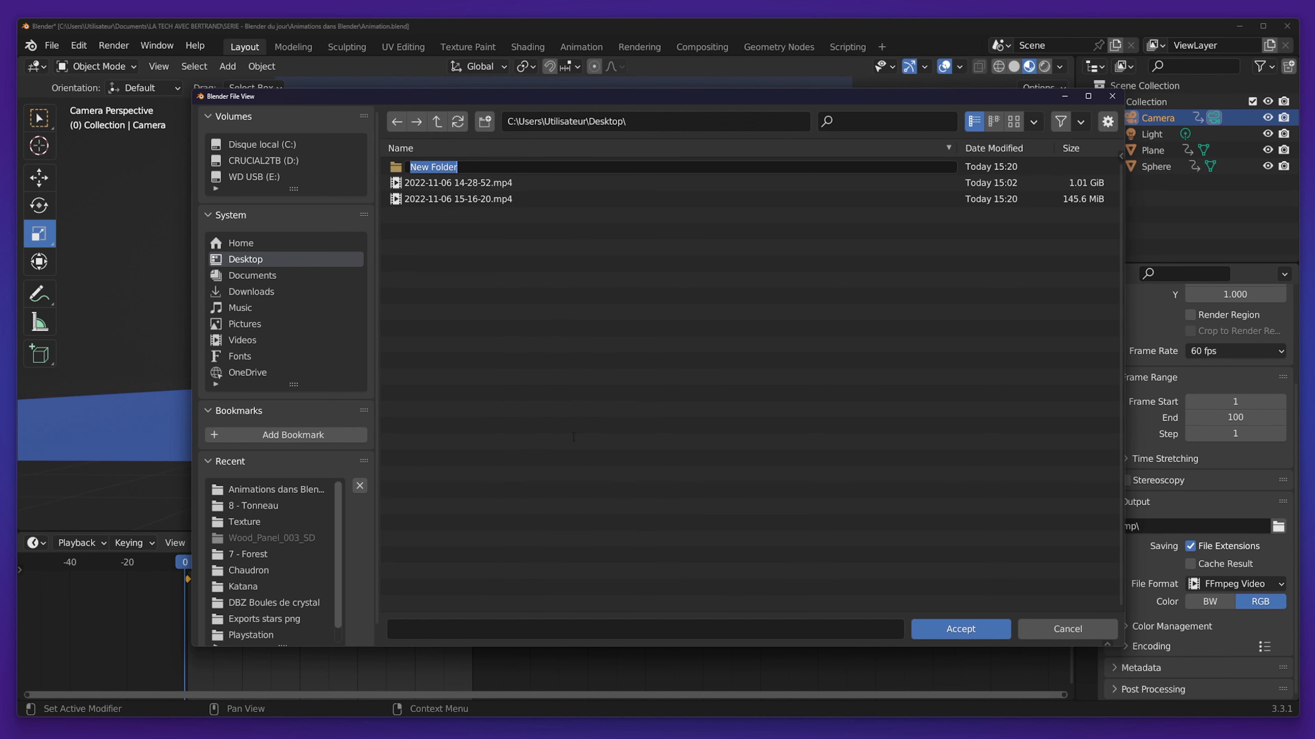
{"action": "type", "text": "Export"}
{"action": "key", "text": "Return"}
{"action": "double_click", "coordinate": [519, 166]}
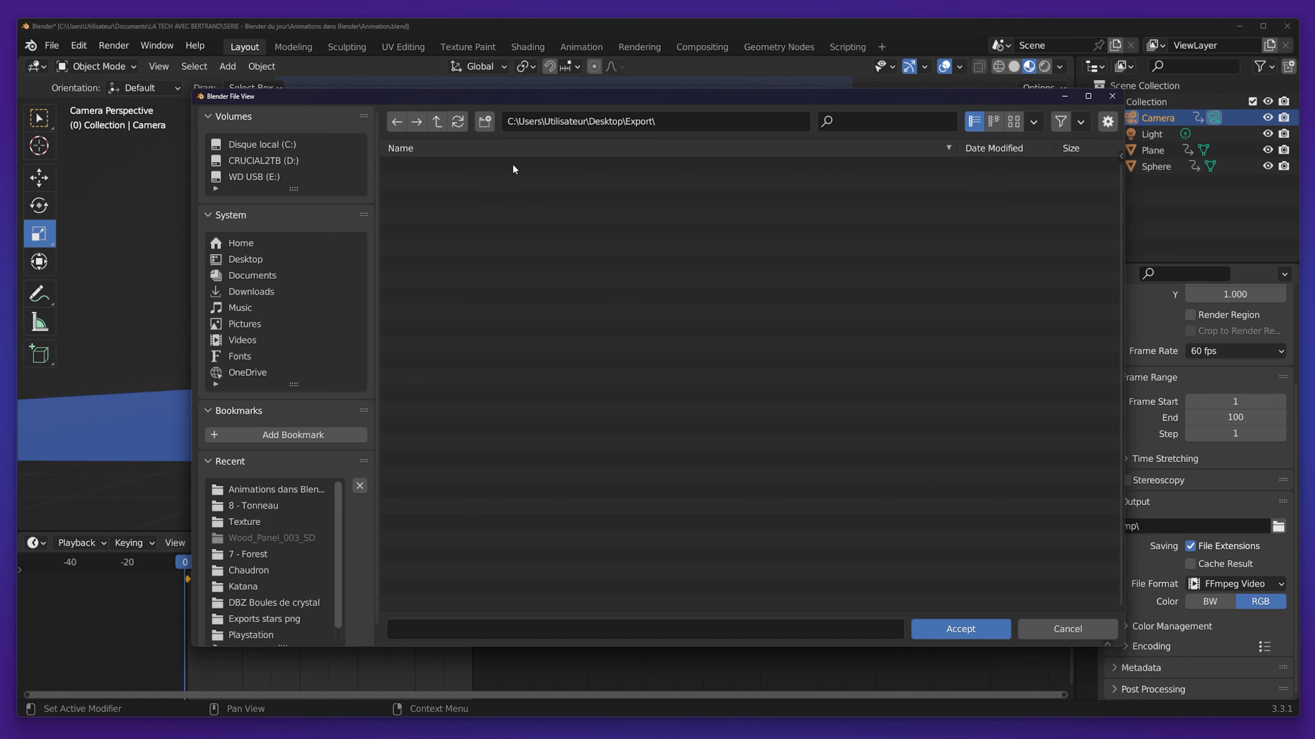
{"action": "left_click", "coordinate": [949, 629]}
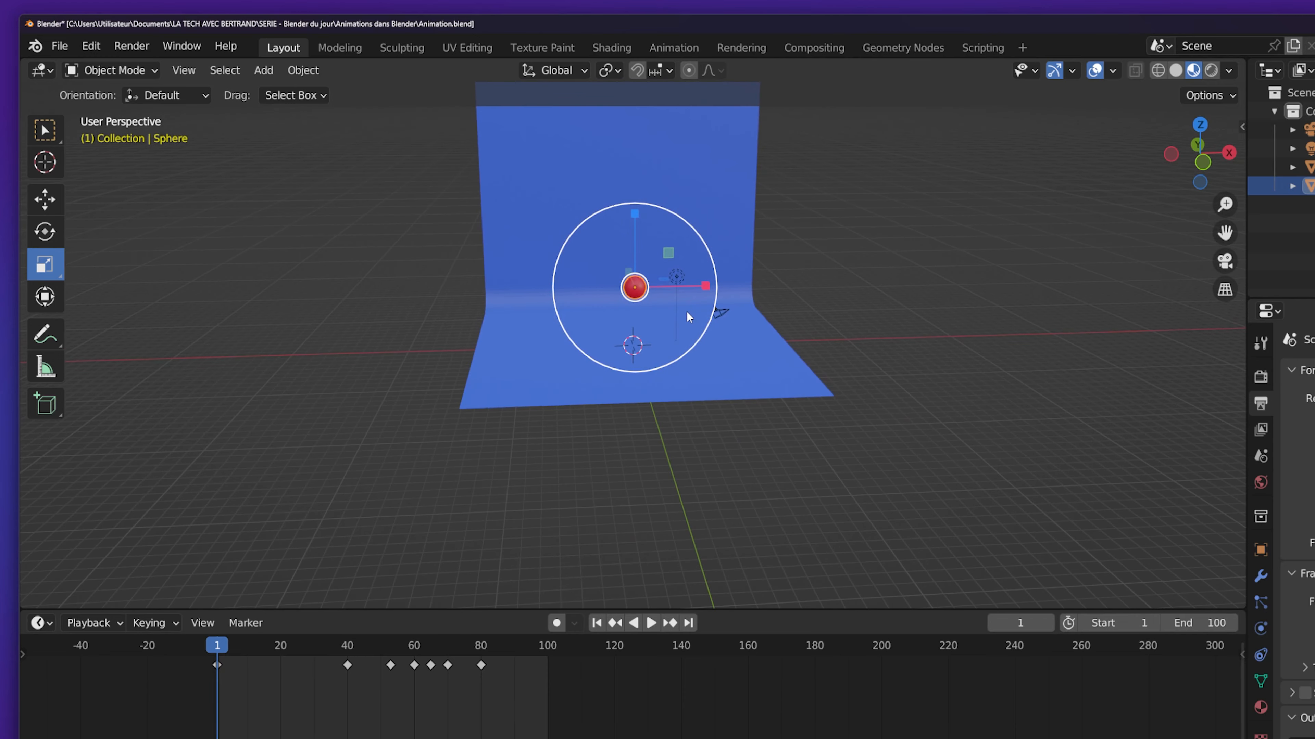
Frame the sphere and backdrop from the front and align the active camera to that view.
{"action": "scroll", "coordinate": [676, 341], "scroll_direction": "up", "scroll_amount": 5}
{"action": "scroll", "coordinate": [676, 334], "scroll_direction": "down", "scroll_amount": 2}
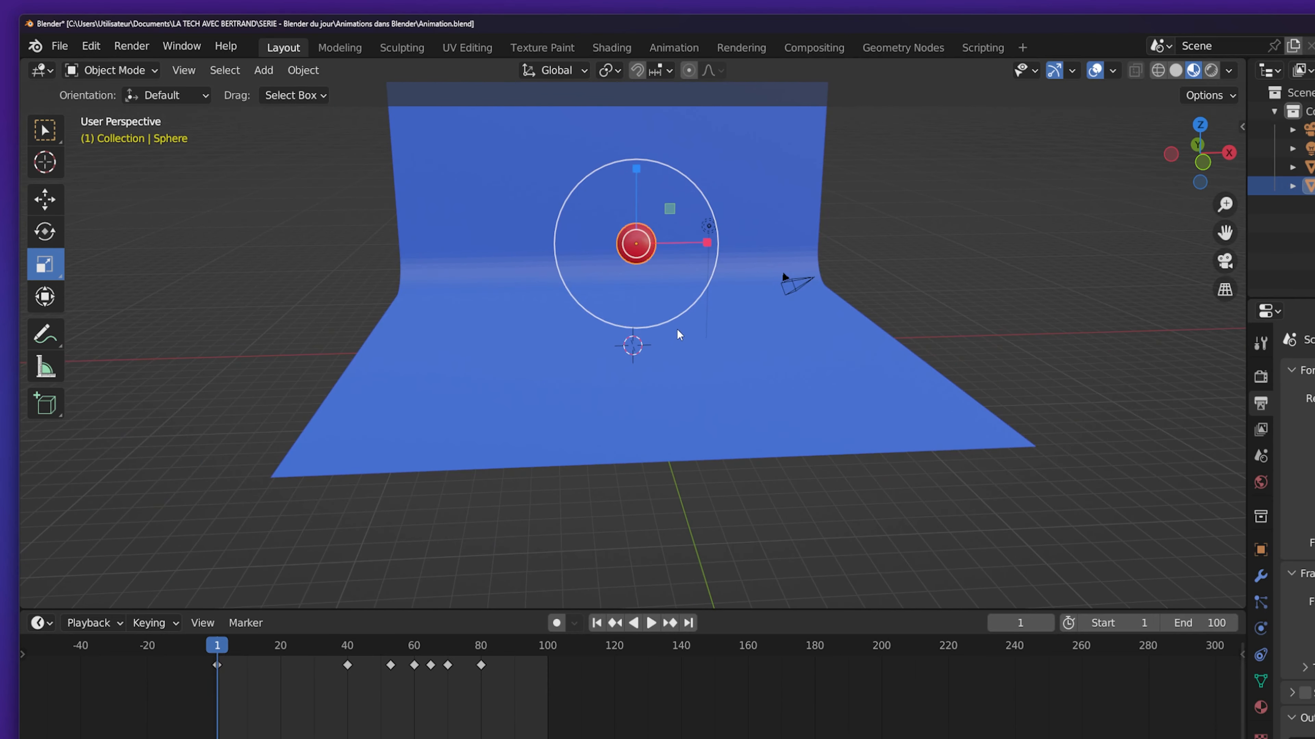
{"action": "scroll", "coordinate": [720, 378], "scroll_direction": "down", "scroll_amount": 2}
{"action": "mouse_move", "coordinate": [722, 372]}
{"action": "middle_mouse_down"}
{"action": "mouse_move", "coordinate": [692, 363]}
{"action": "mouse_move", "coordinate": [705, 353]}
{"action": "mouse_move", "coordinate": [704, 275]}
{"action": "mouse_move", "coordinate": [713, 379]}
{"action": "middle_mouse_up"}
{"action": "scroll", "coordinate": [711, 371], "scroll_direction": "up", "scroll_amount": 3}
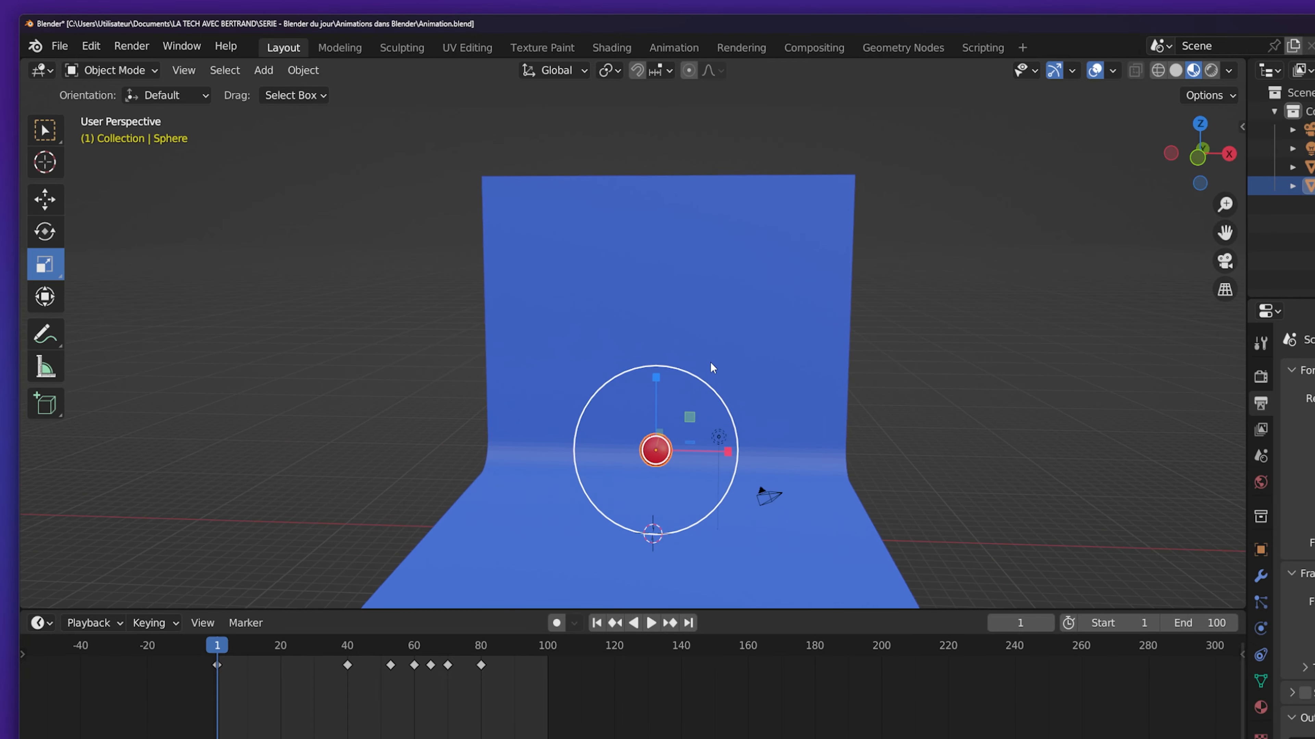
{"action": "scroll", "coordinate": [682, 309], "scroll_direction": "down", "scroll_amount": 2}
{"action": "left_click", "coordinate": [177, 71]}
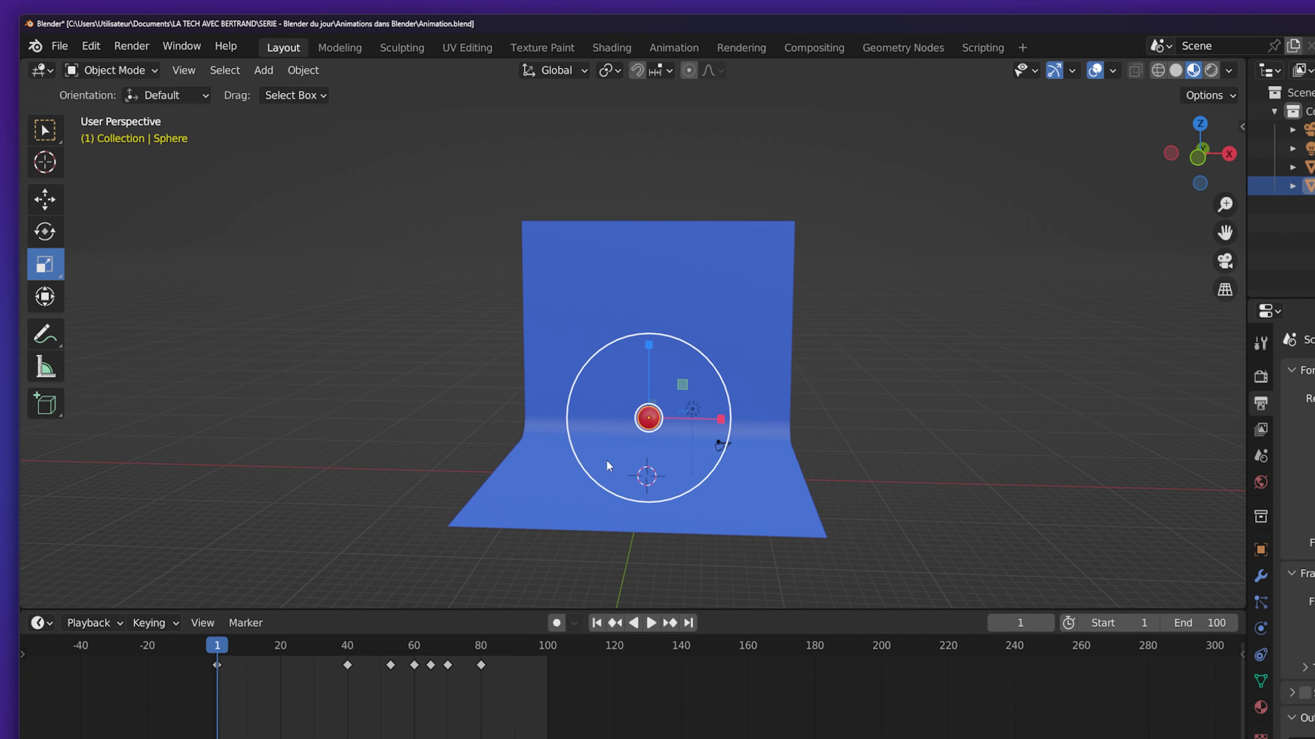
{"action": "middle_click_drag", "start_coordinate": [625, 461], "coordinate": [643, 406]}
{"action": "scroll", "coordinate": [636, 450], "scroll_direction": "up", "scroll_amount": 4}
{"action": "scroll", "coordinate": [640, 447], "scroll_direction": "down", "scroll_amount": 2}
{"action": "scroll", "coordinate": [642, 409], "scroll_direction": "up", "scroll_amount": 2}
{"action": "scroll", "coordinate": [643, 408], "scroll_direction": "down", "scroll_amount": 1}
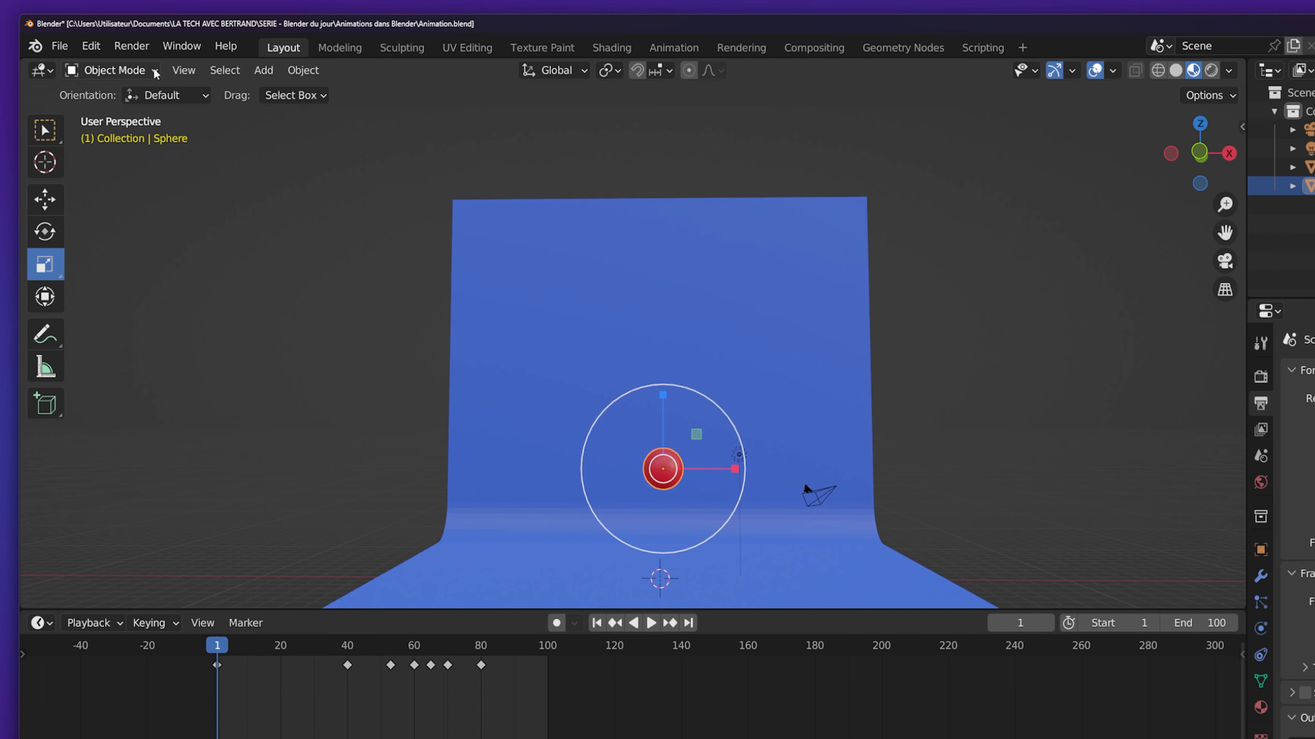
{"action": "left_click", "coordinate": [183, 70]}
{"action": "mouse_move", "coordinate": [243, 330]}
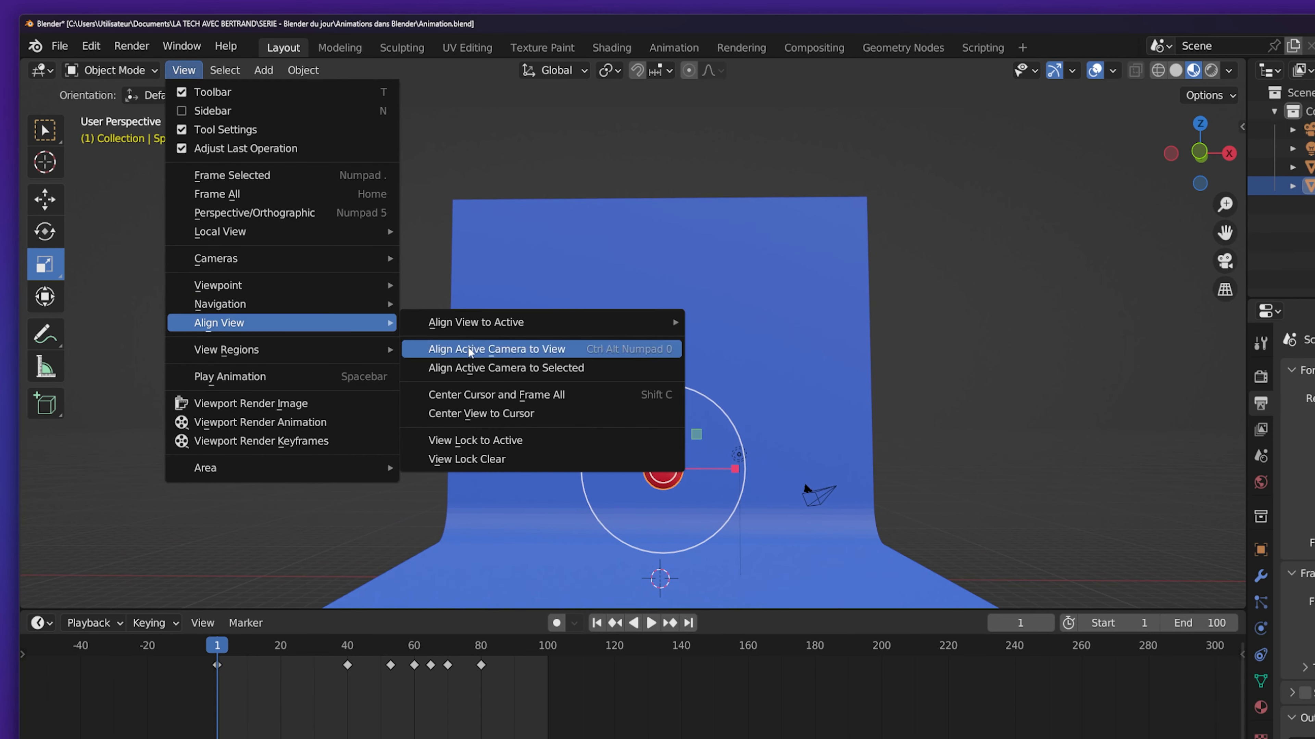
{"action": "left_click", "coordinate": [567, 352]}
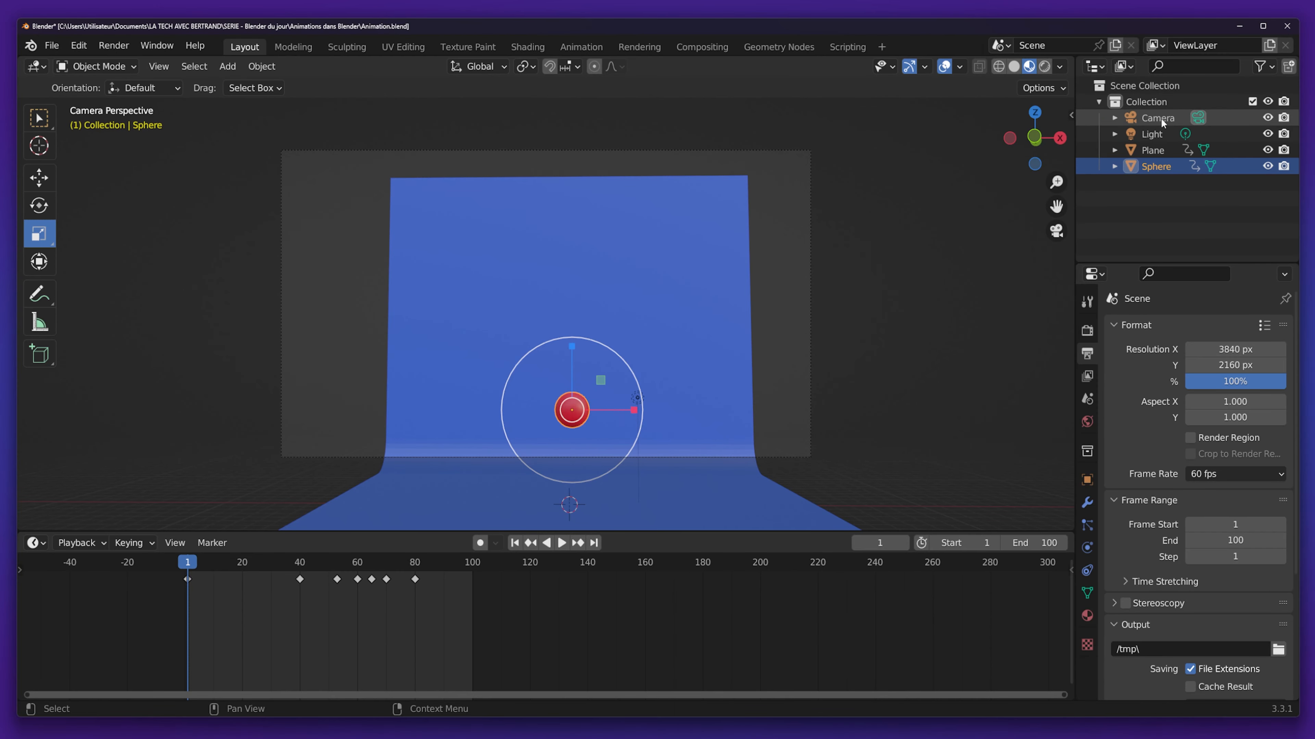
Move the camera closer to the sphere, to location X 0.27852 m, Y -20.831 m, Z 0.82832 m.
{"action": "left_click", "coordinate": [1159, 118]}
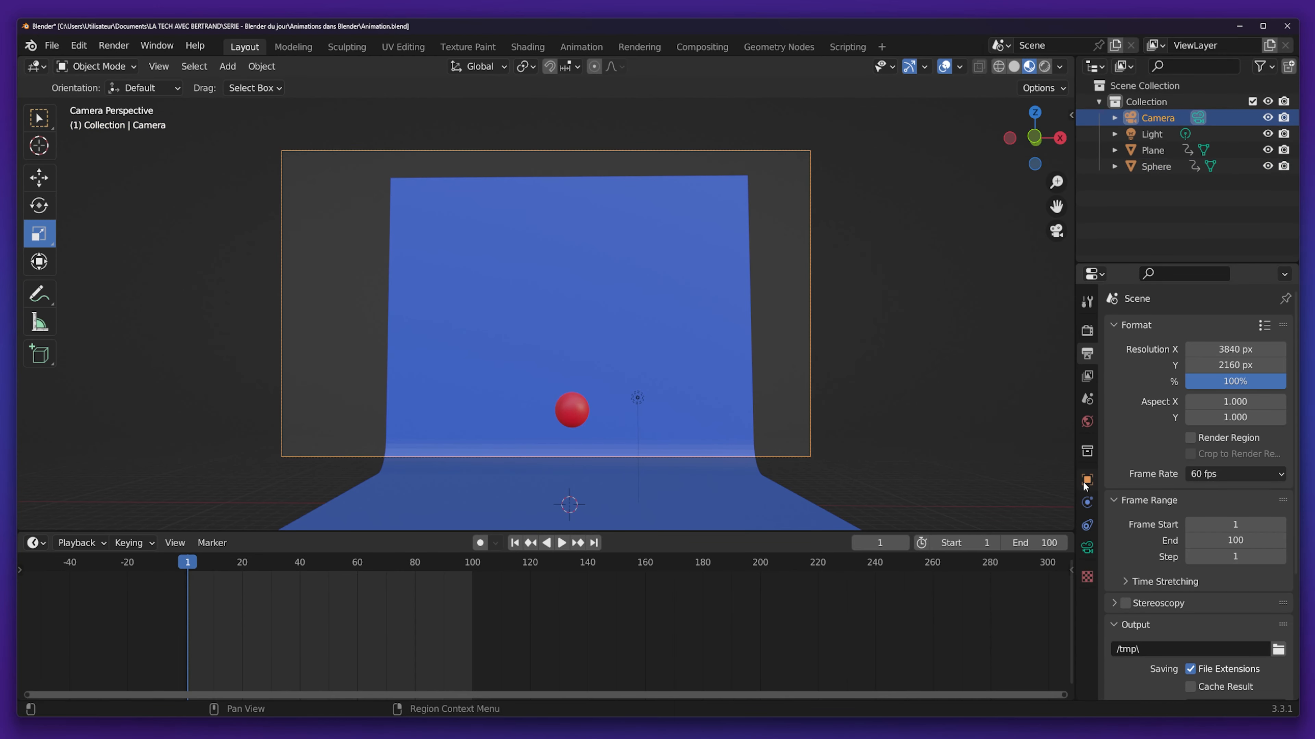
{"action": "left_click", "coordinate": [1086, 481]}
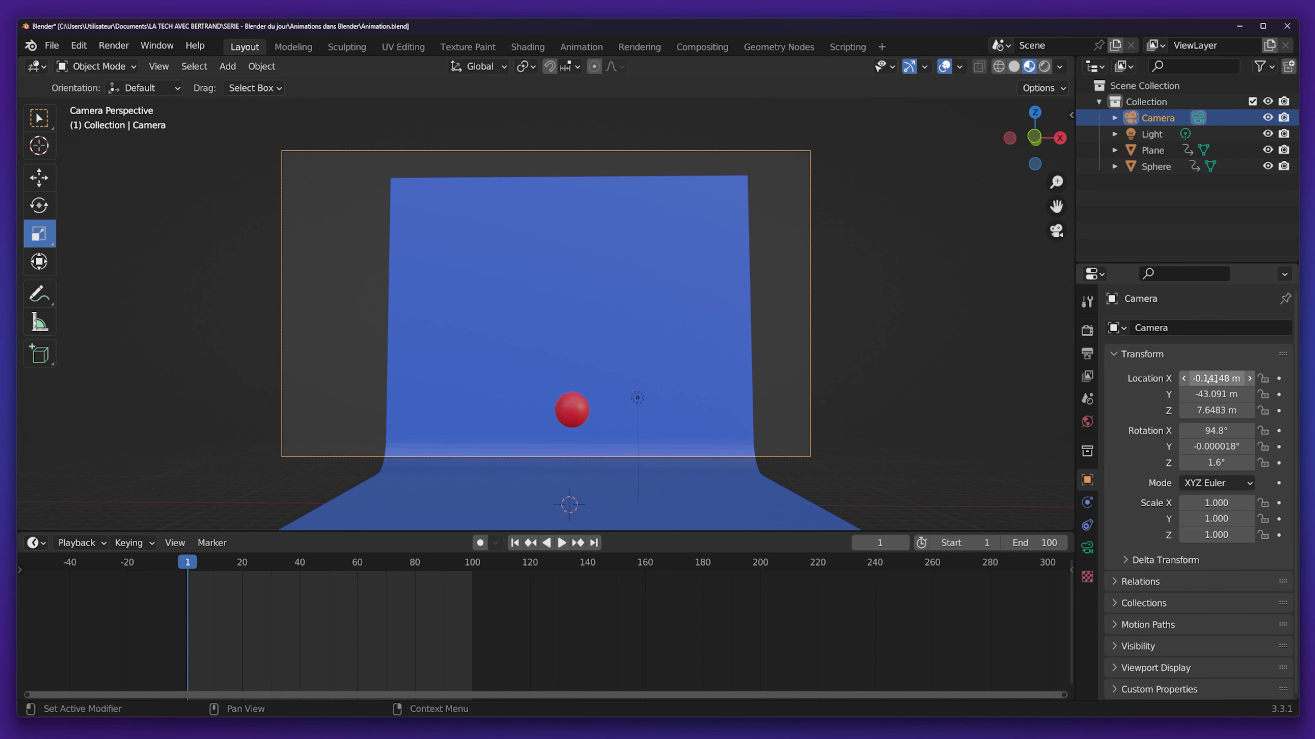
{"action": "left_click_drag", "start_coordinate": [1215, 379], "coordinate": [1187, 395]}
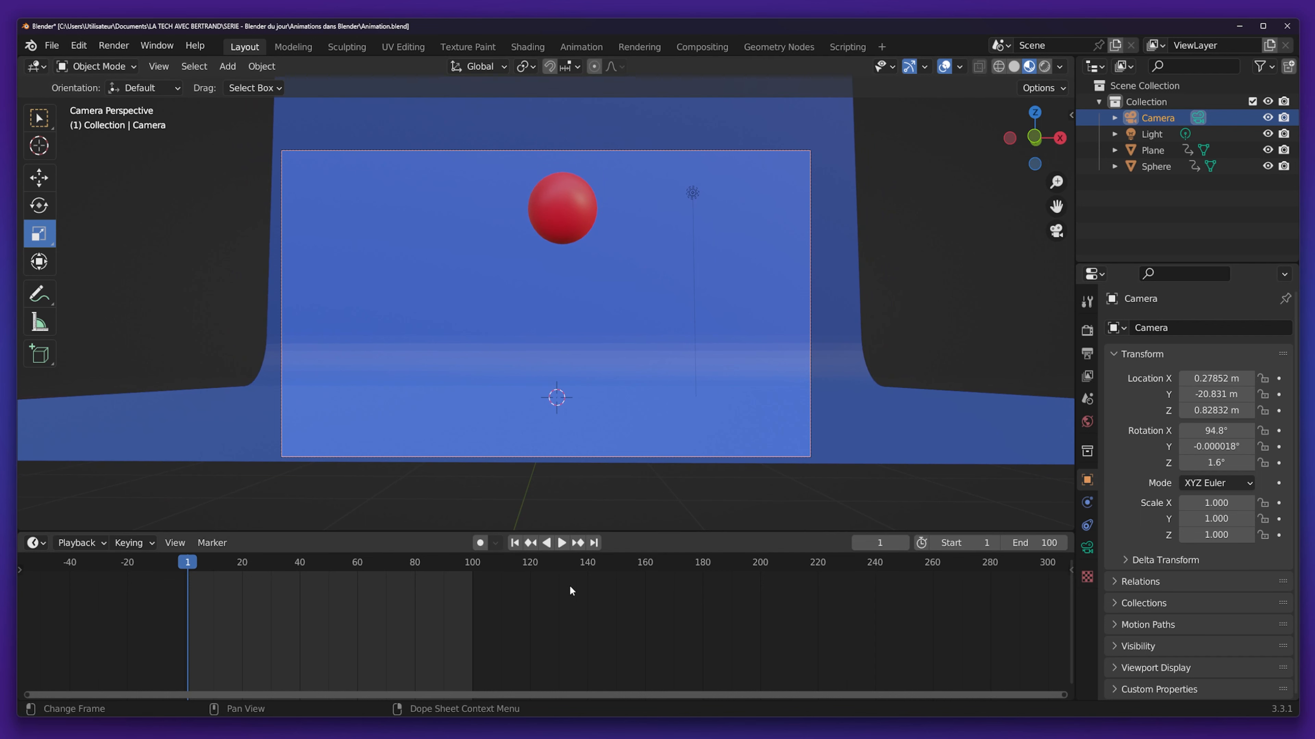
Play the animation through the camera view to check the framing.
{"action": "left_click", "coordinate": [559, 544]}
{"action": "left_click", "coordinate": [555, 544]}
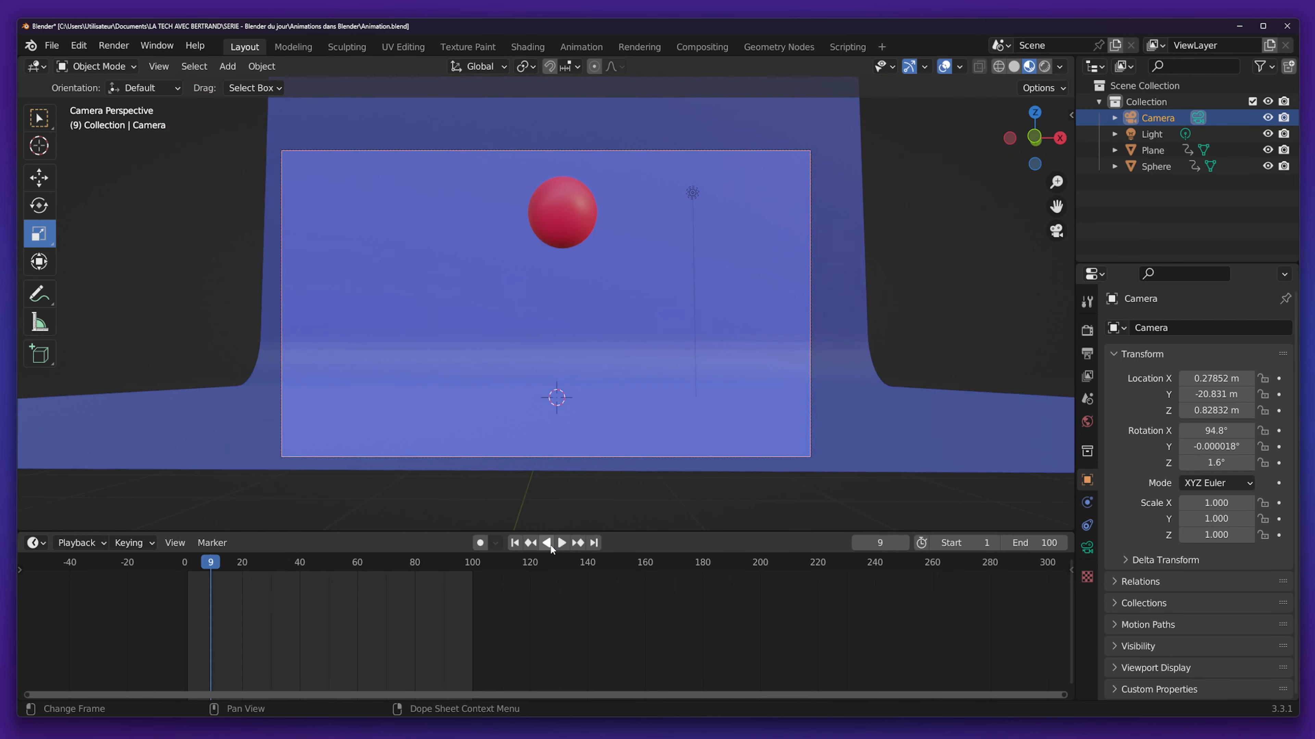
{"action": "left_click", "coordinate": [559, 544]}
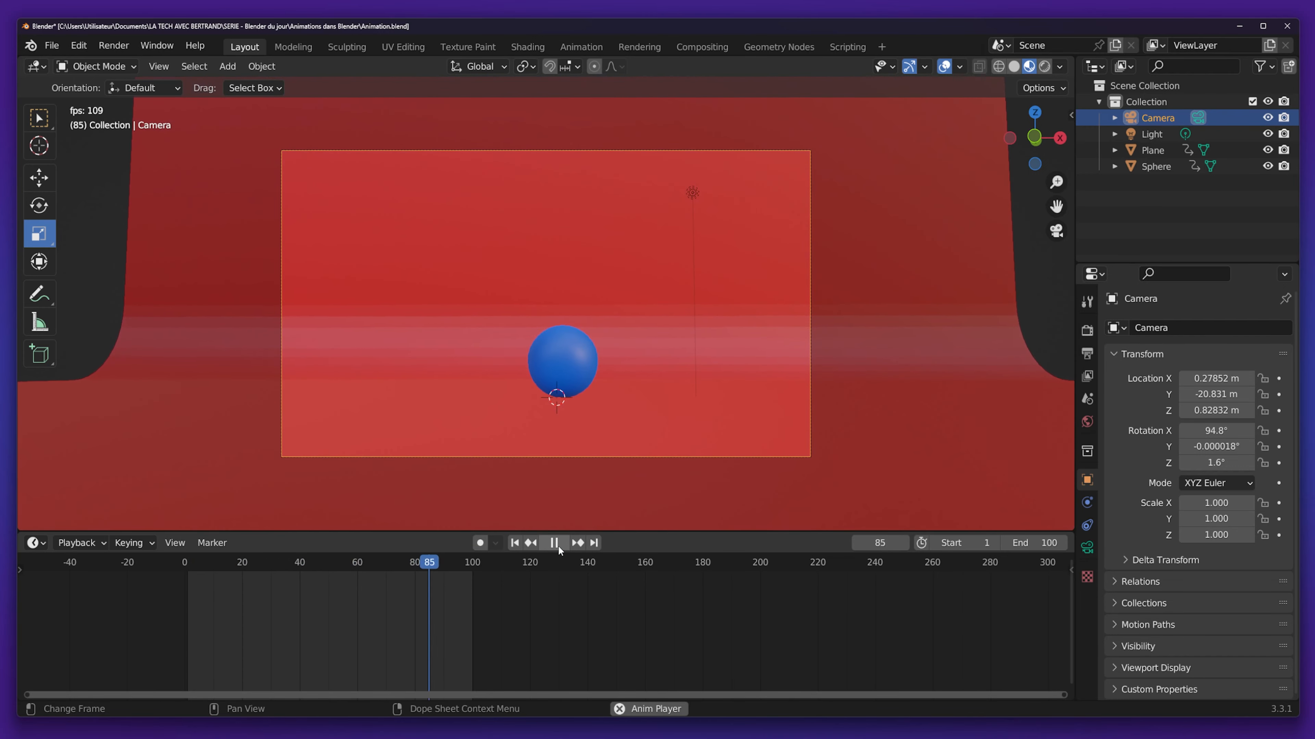
Stop the playback, return to frame 1 and insert a keyframe on the camera's Z rotation.
{"action": "left_click", "coordinate": [559, 544]}
{"action": "left_click", "coordinate": [188, 563]}
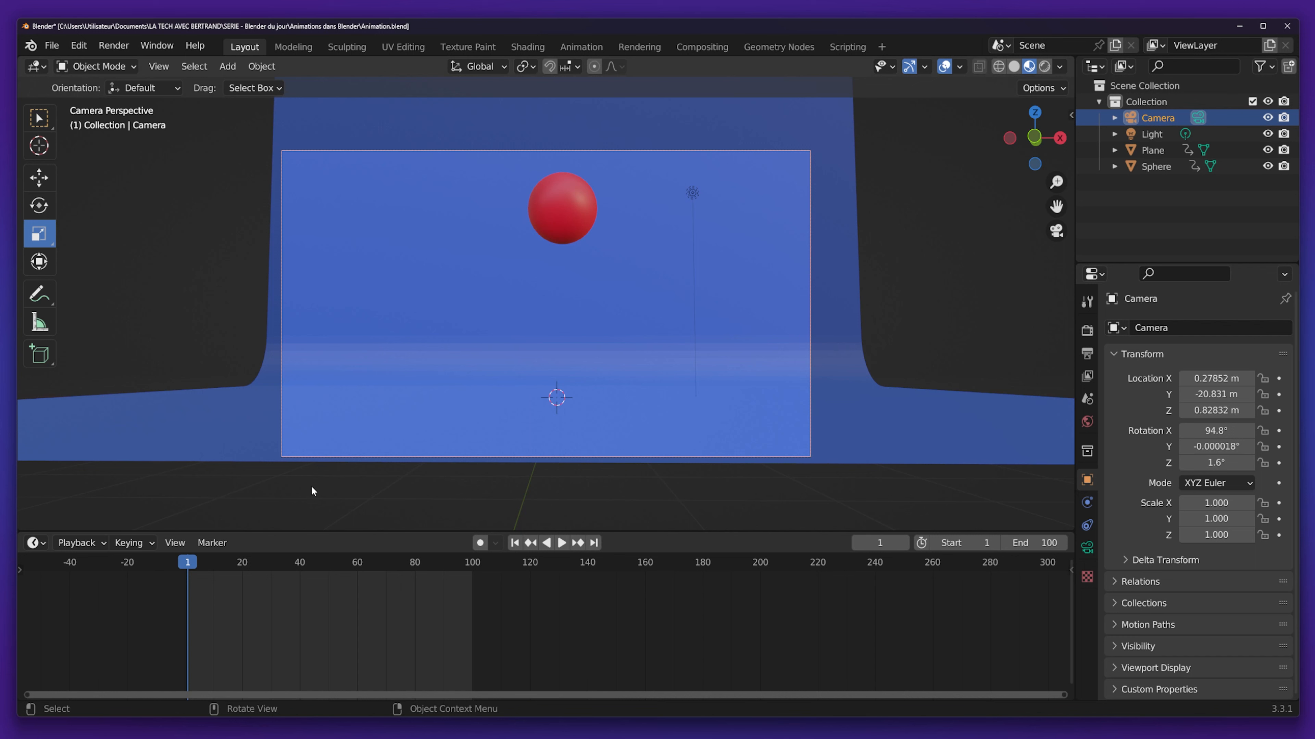
{"action": "left_click", "coordinate": [1279, 463]}
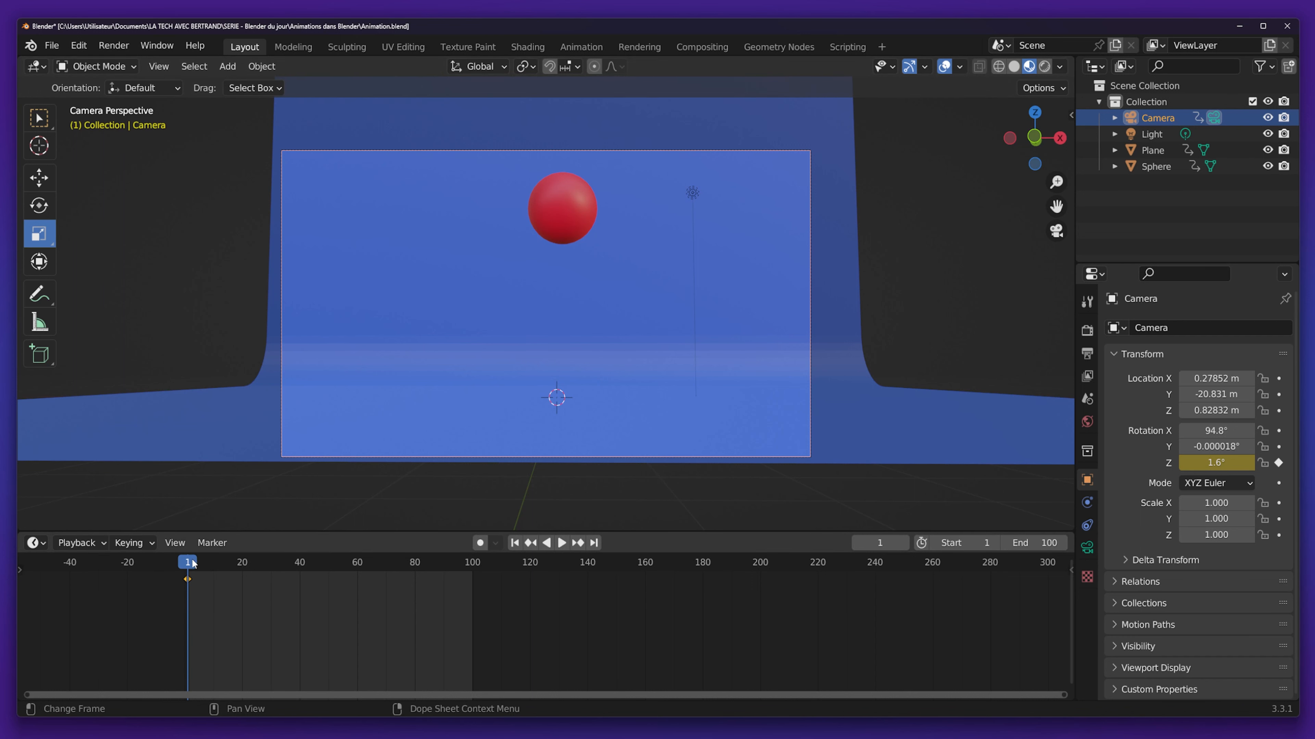
At frame 99, set the camera's Z rotation to -8.7° and keyframe it, then return to frame 0.
{"action": "left_click_drag", "start_coordinate": [193, 564], "coordinate": [469, 564]}
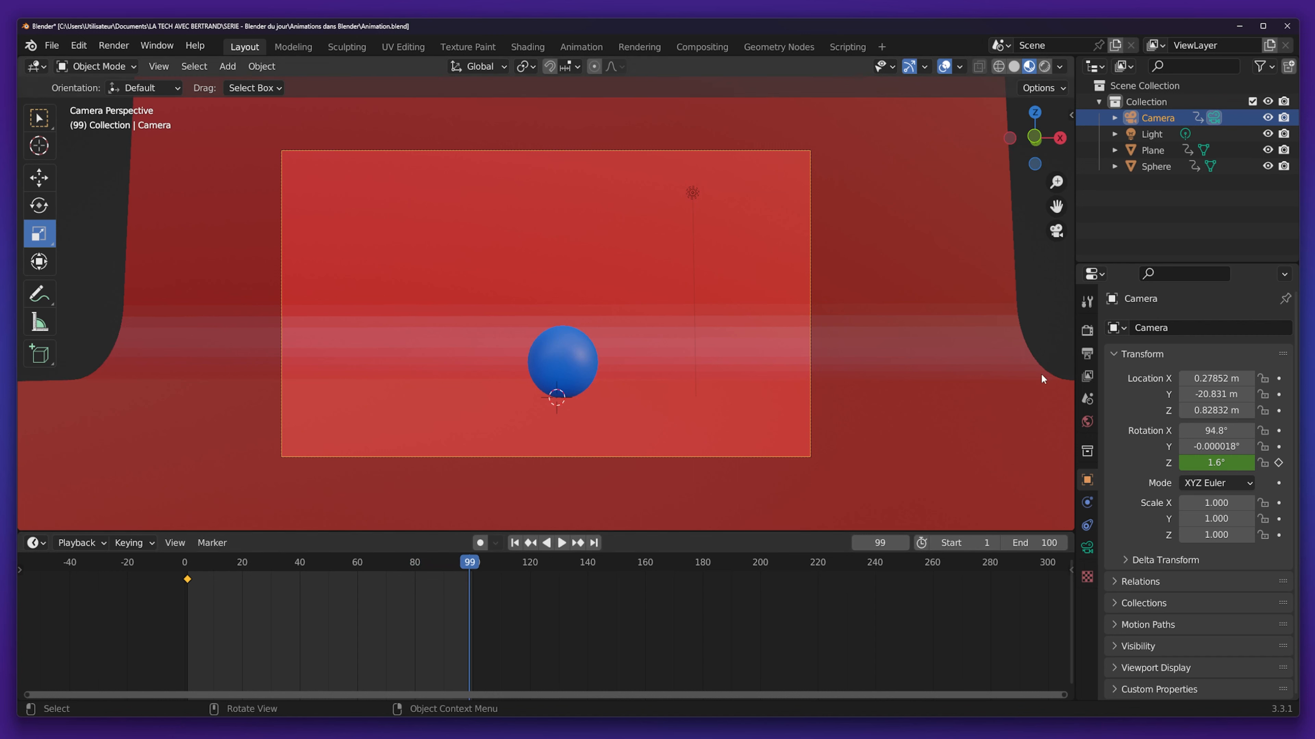
{"action": "left_click_drag", "start_coordinate": [1223, 463], "coordinate": [1162, 464]}
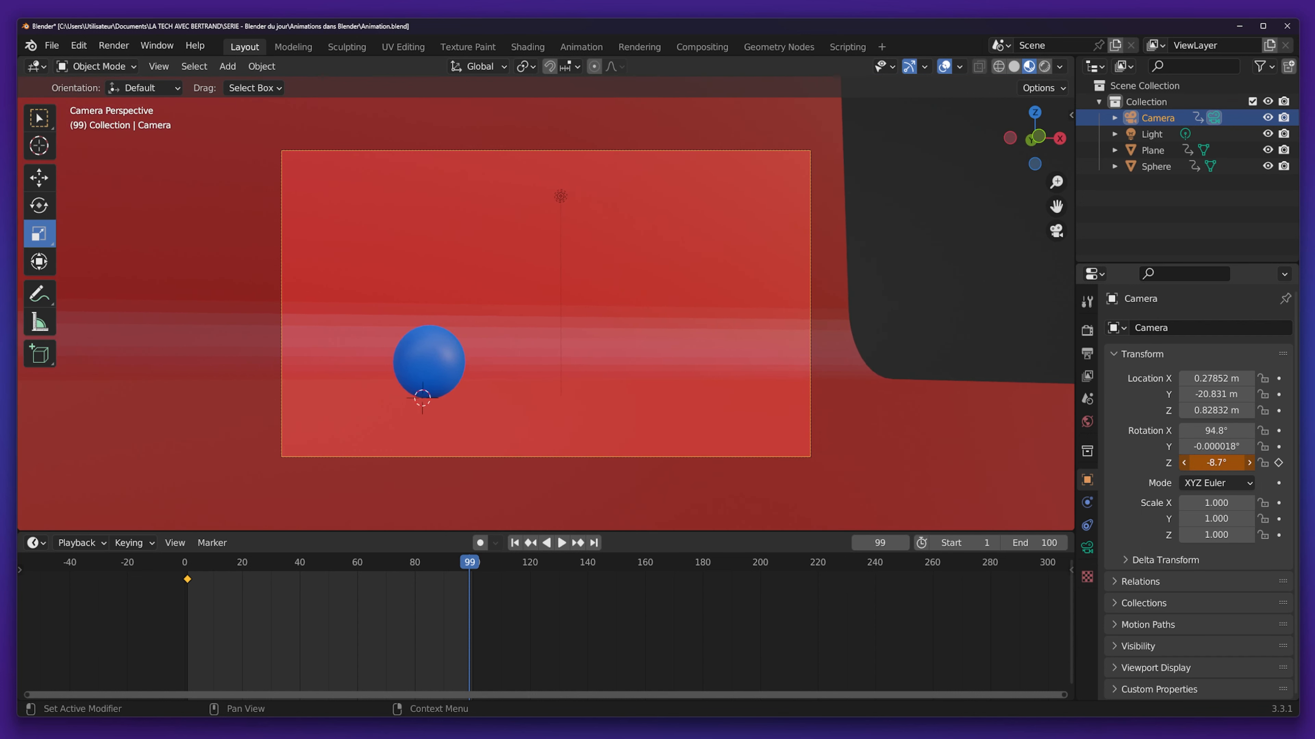
{"action": "left_click", "coordinate": [1279, 463]}
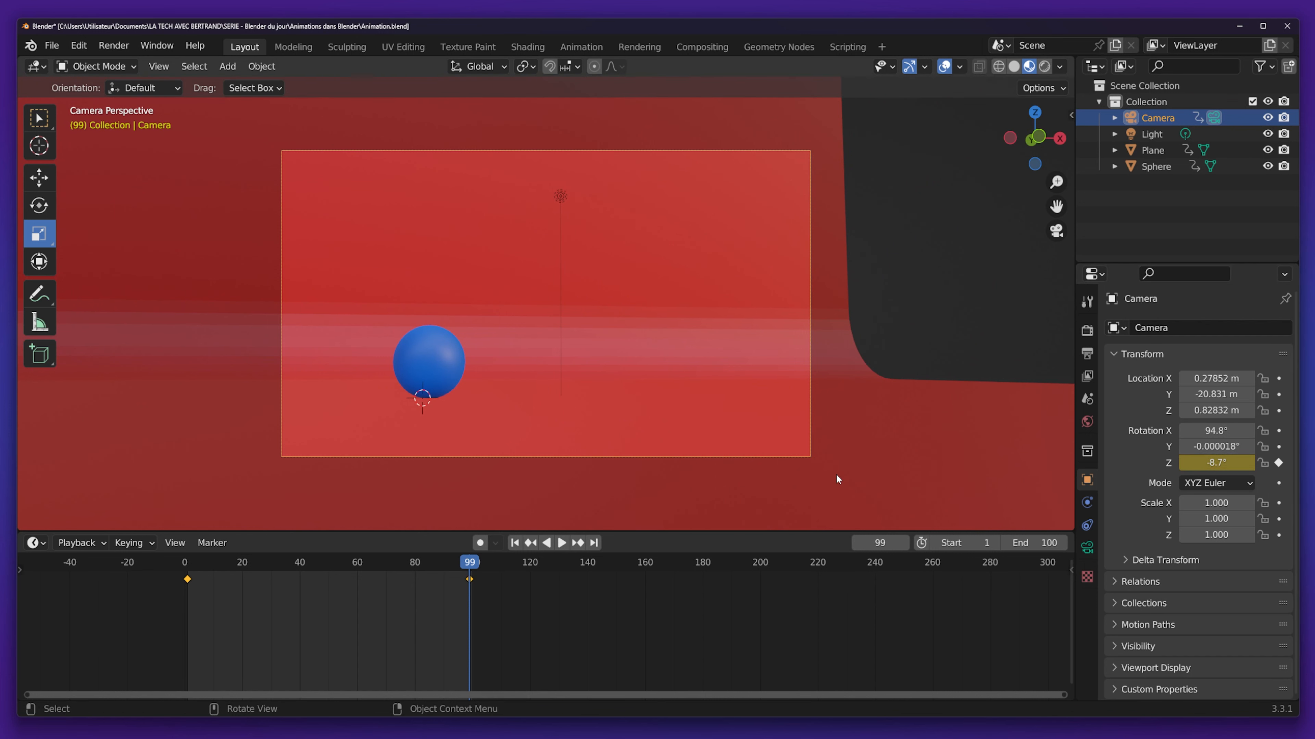
{"action": "left_click_drag", "start_coordinate": [472, 564], "coordinate": [143, 555]}
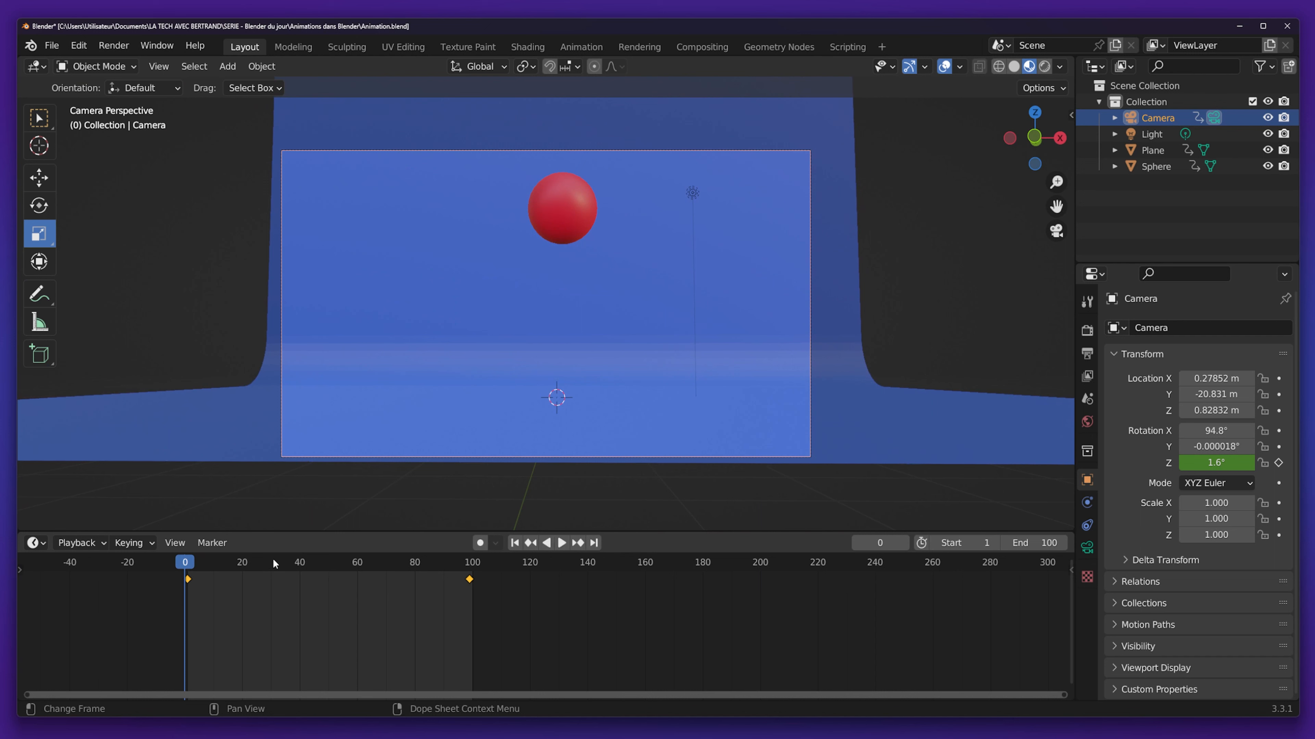
Save the file, render the full animation to the Export folder and close the render window once it finishes.
{"action": "key", "text": "ctrl+s"}
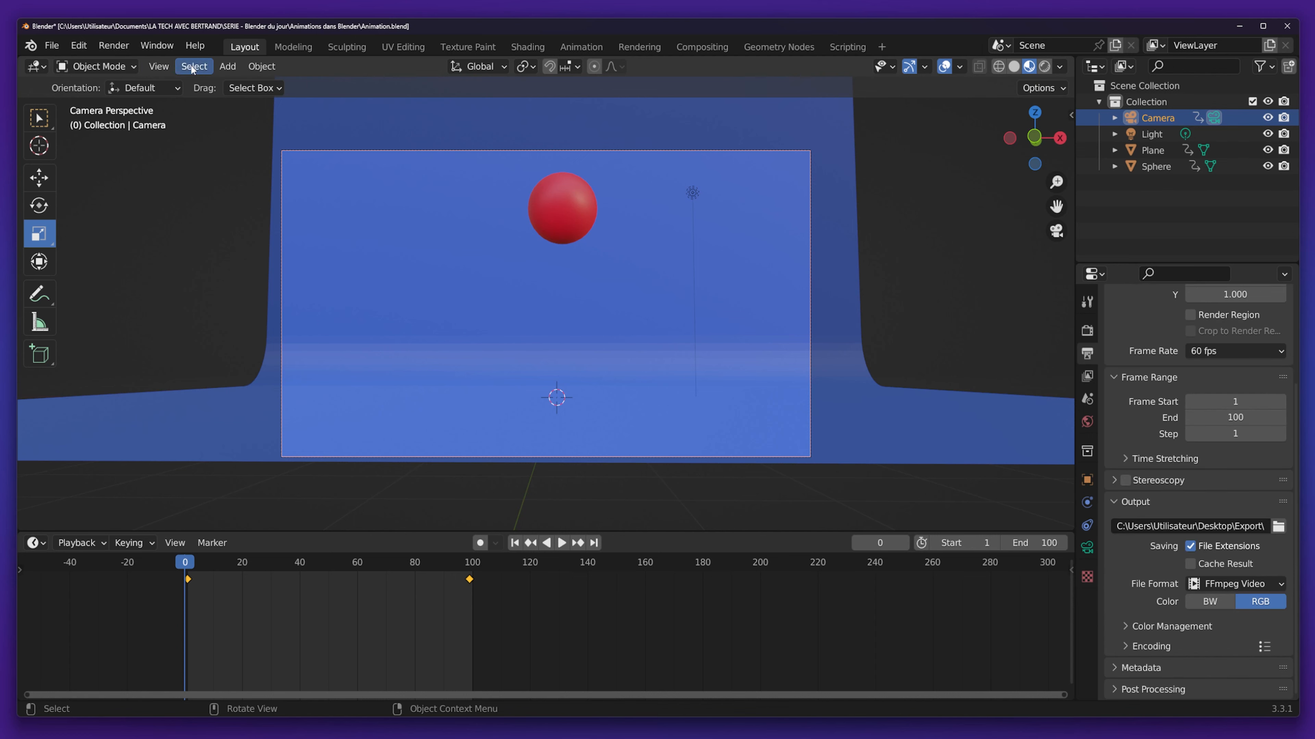
{"action": "left_click", "coordinate": [113, 45]}
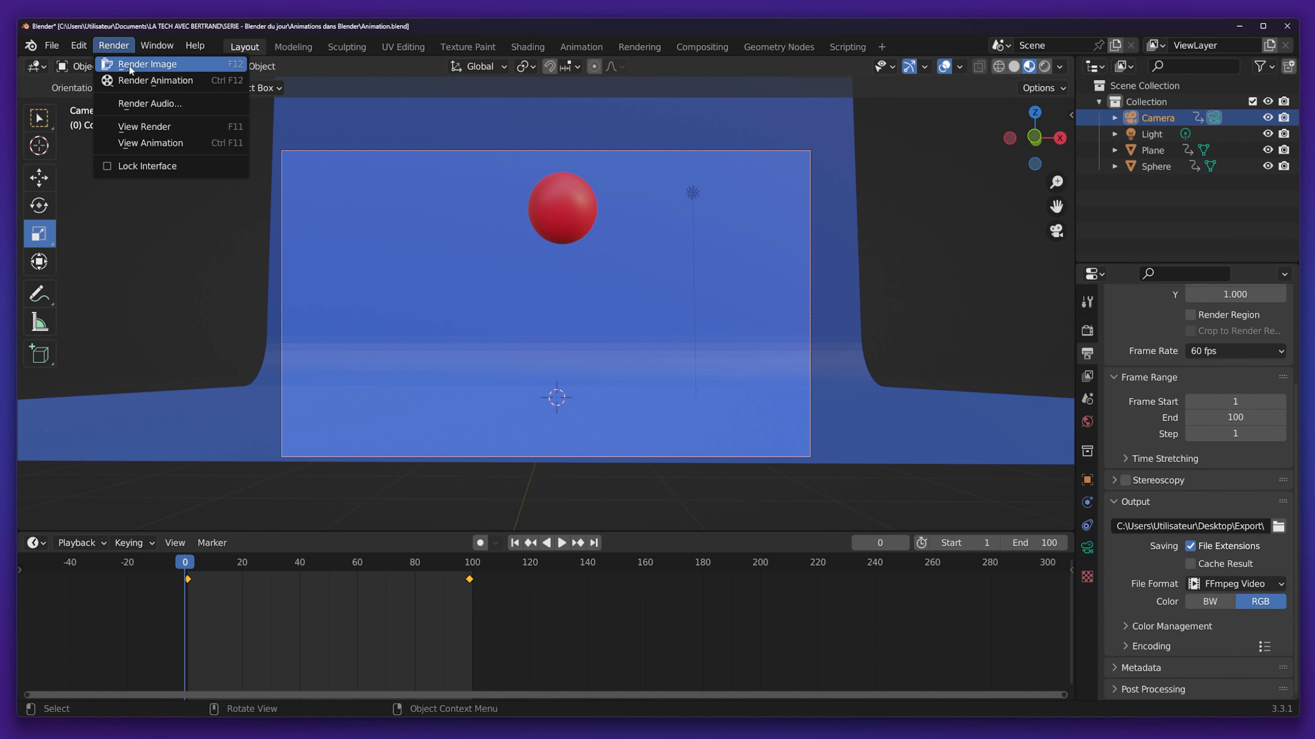
{"action": "left_click", "coordinate": [175, 81]}
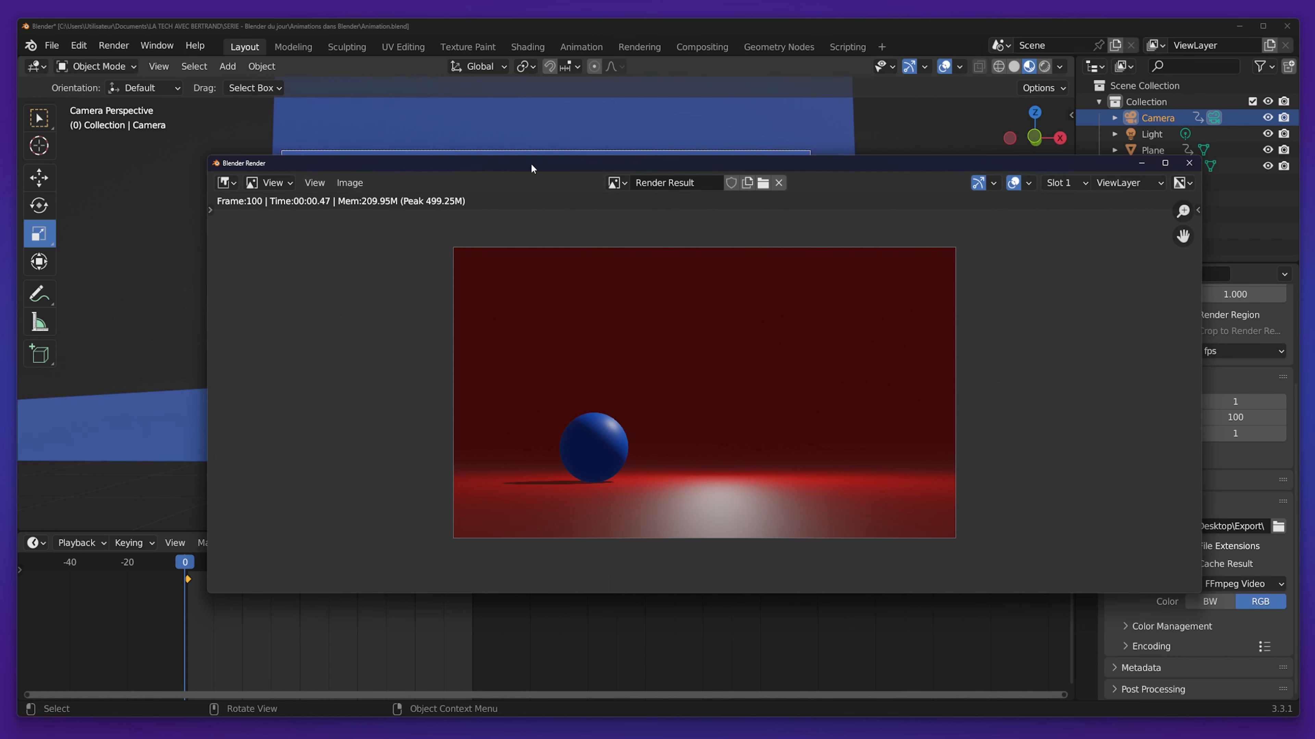
{"action": "left_click", "coordinate": [1189, 163]}
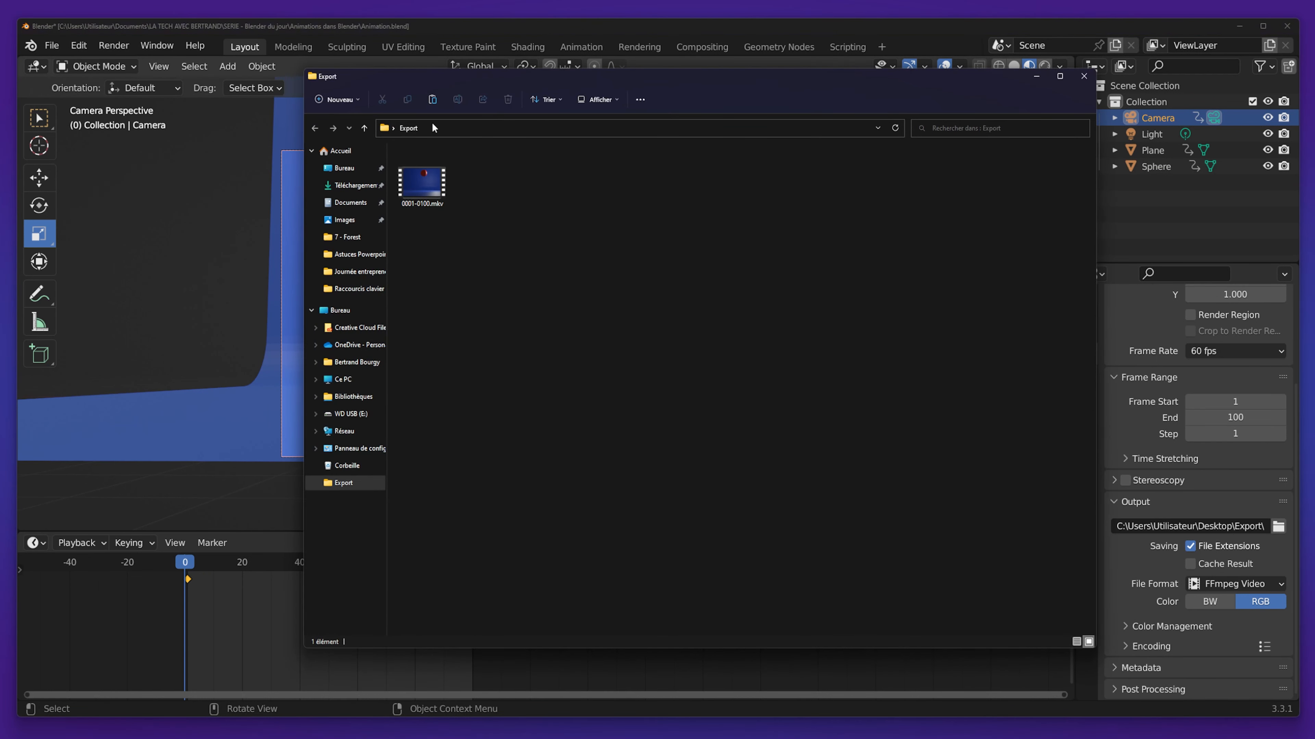
Open the rendered video 0001-0100.mkv from the Export folder in Lecteur multimédia and replay it to check the result.
{"action": "left_click", "coordinate": [447, 174]}
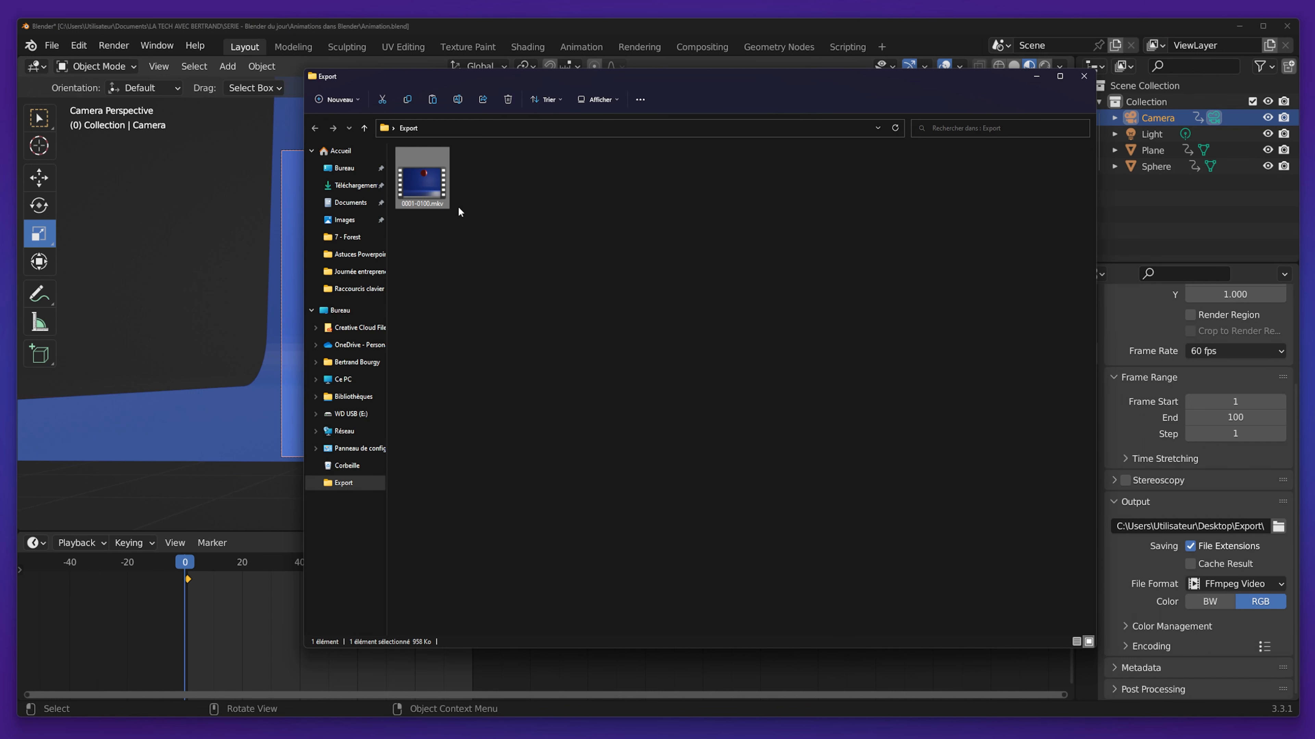
{"action": "double_click", "coordinate": [437, 195]}
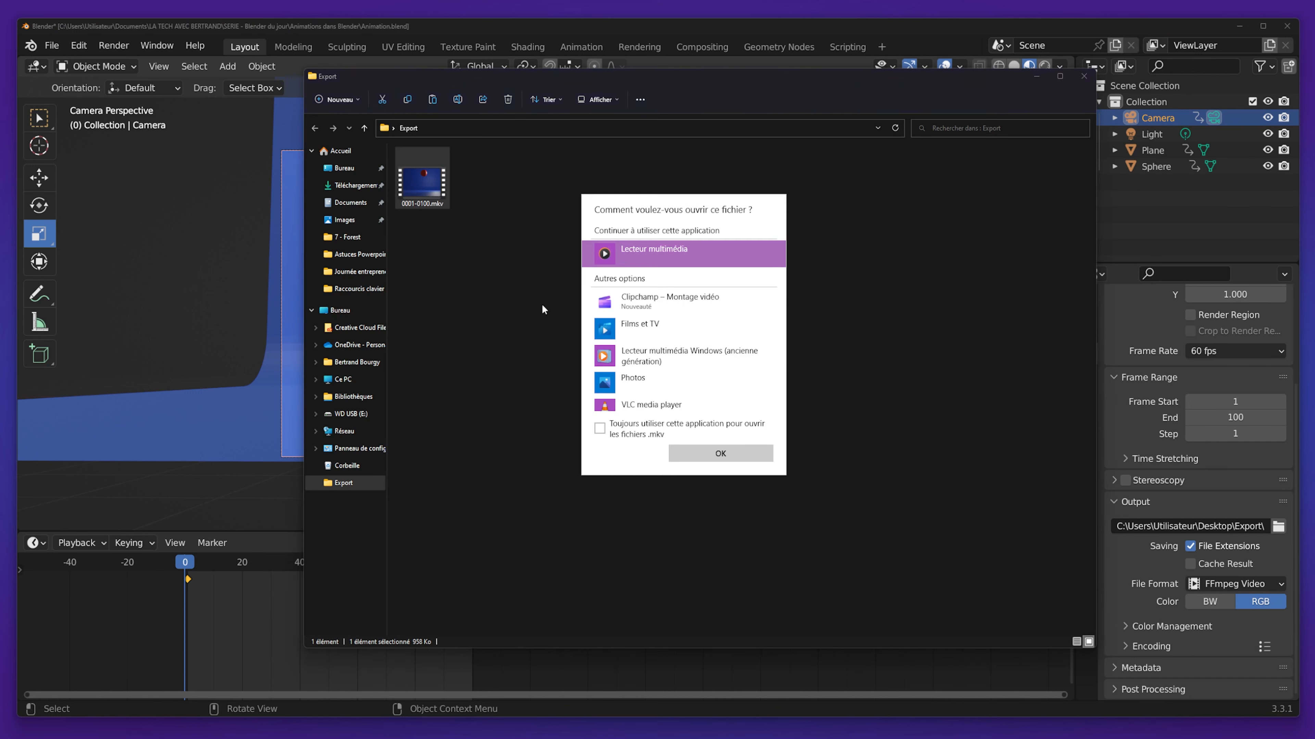
{"action": "left_click", "coordinate": [721, 453]}
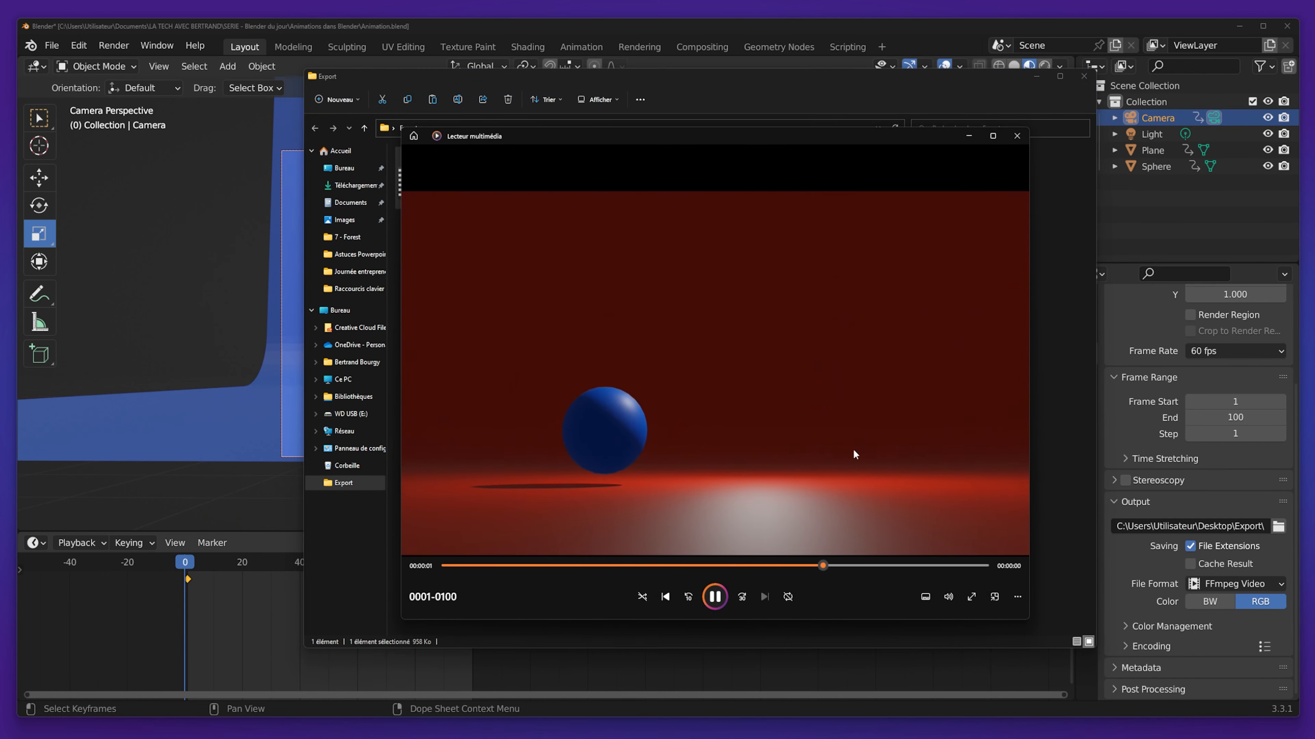
{"action": "left_click", "coordinate": [716, 597]}
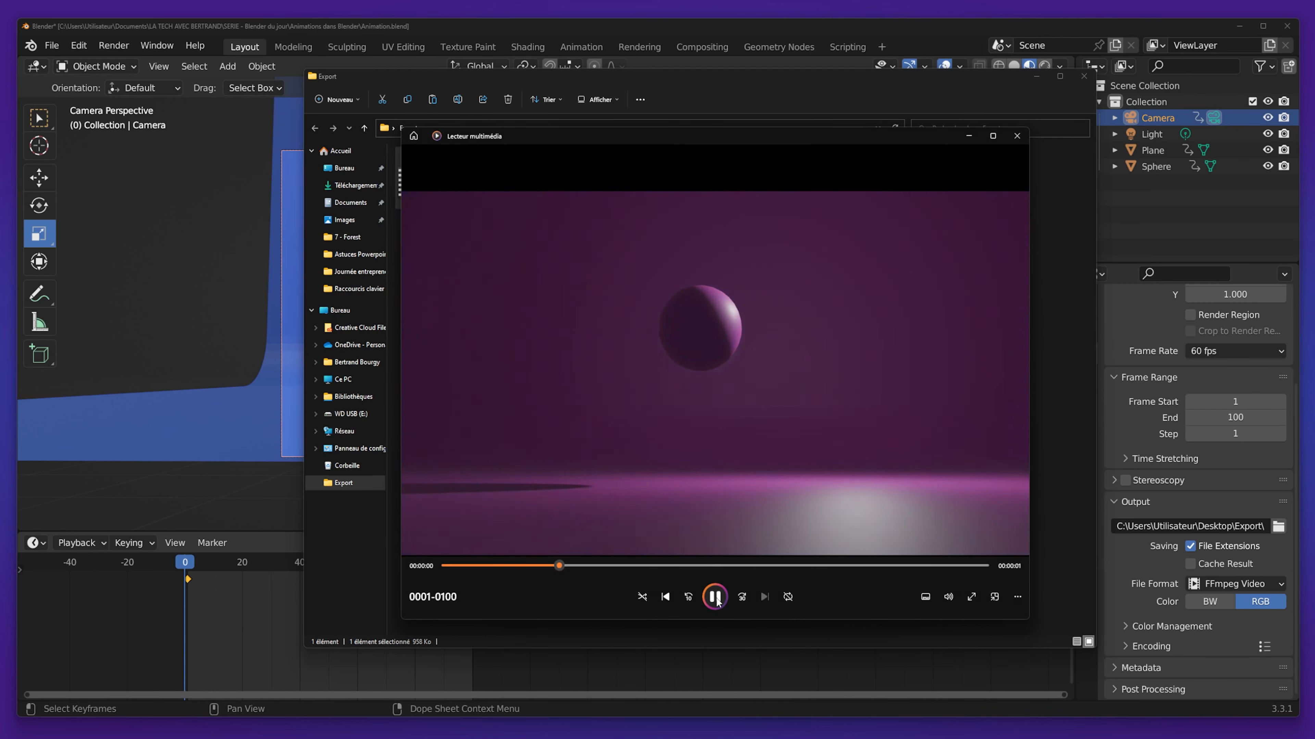
{"action": "left_click", "coordinate": [715, 598]}
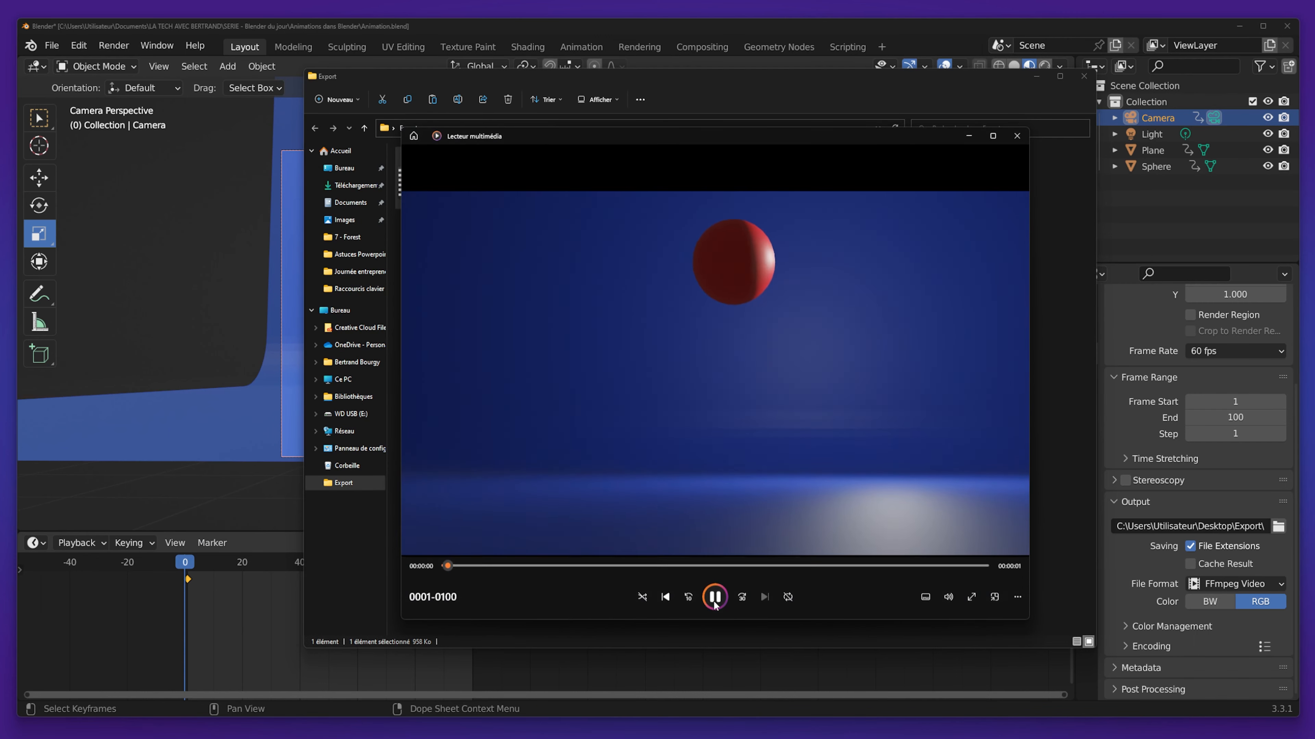